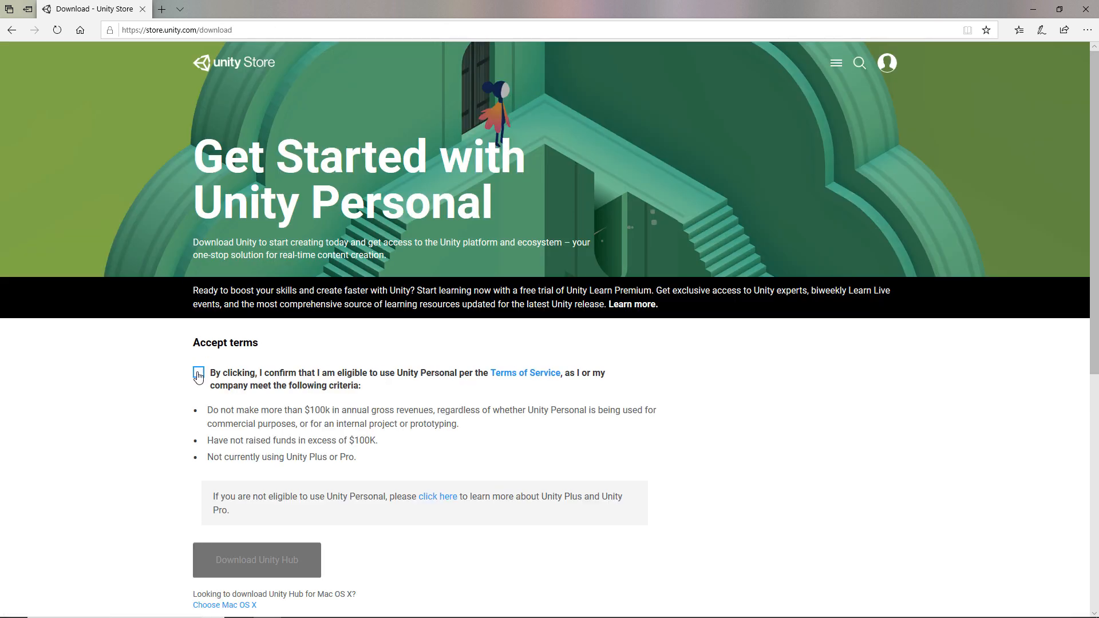
- Accept the Unity Personal terms, then download and run UnityHubSetup.exe
left_click(198, 372)
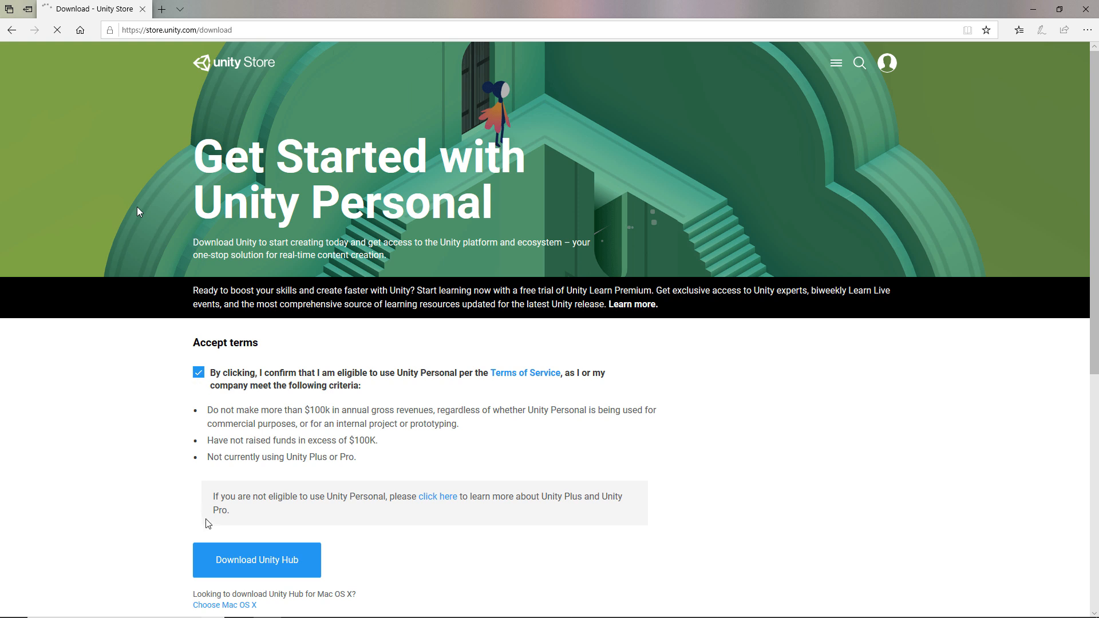
left_click(237, 561)
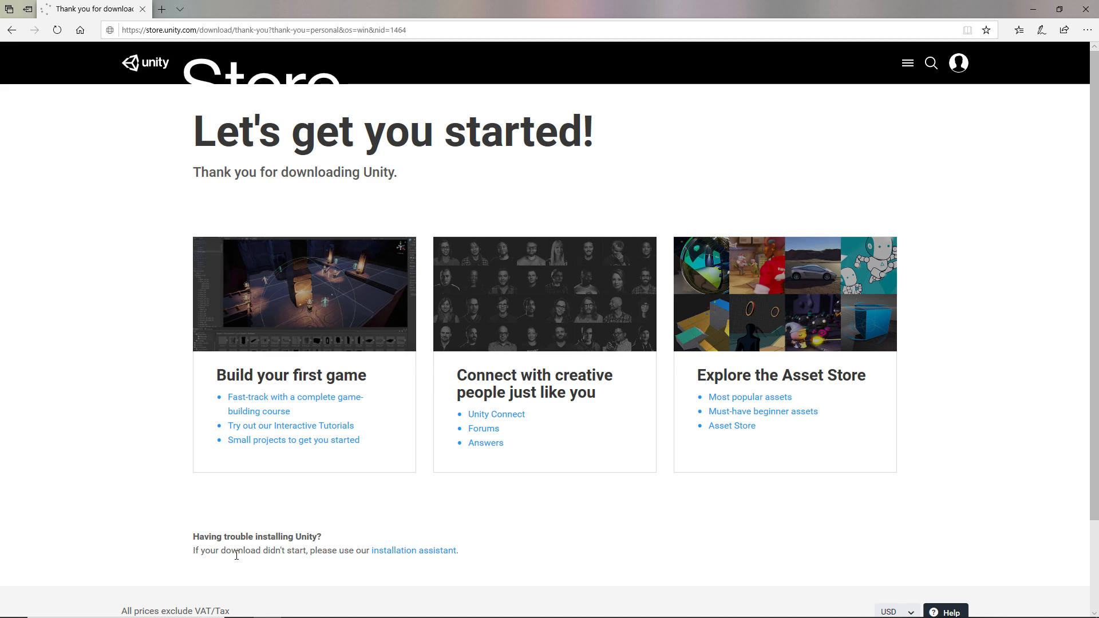
left_click(582, 602)
- Agree to the license and install Unity Hub 2.0.4, dismissing both 'Unity Hub is running' notices, then finish
left_click(614, 406)
left_click(613, 407)
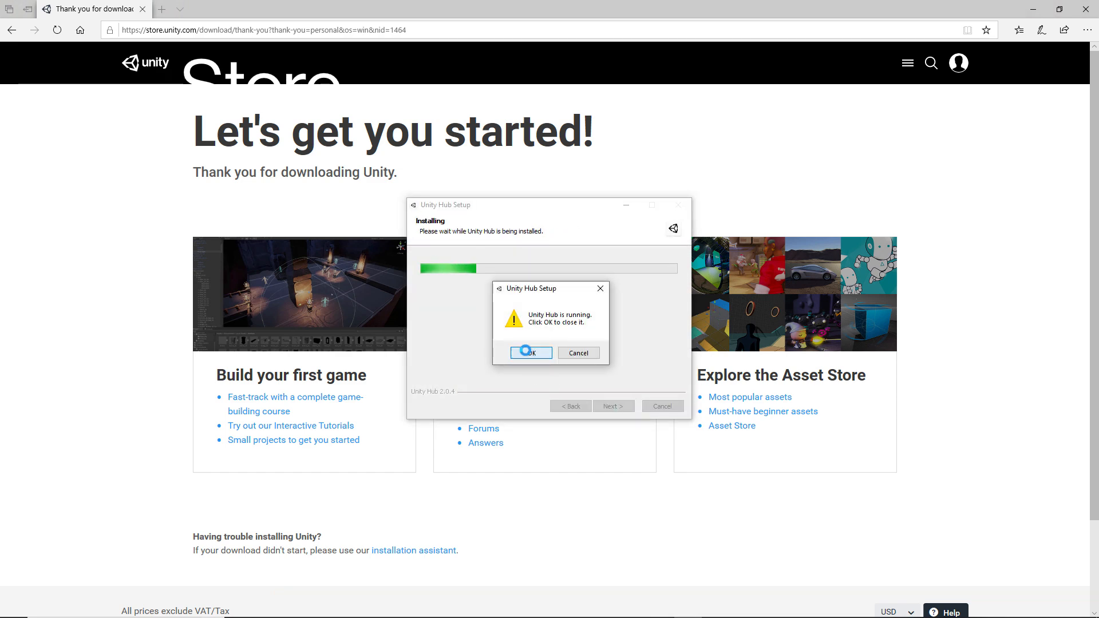
left_click(529, 353)
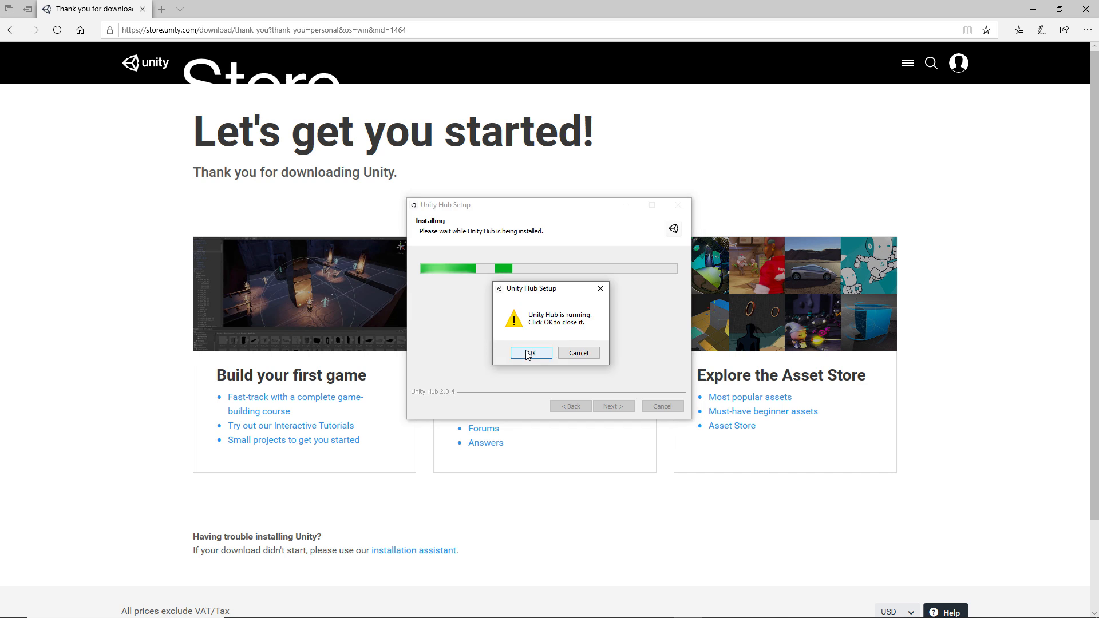
left_click(527, 351)
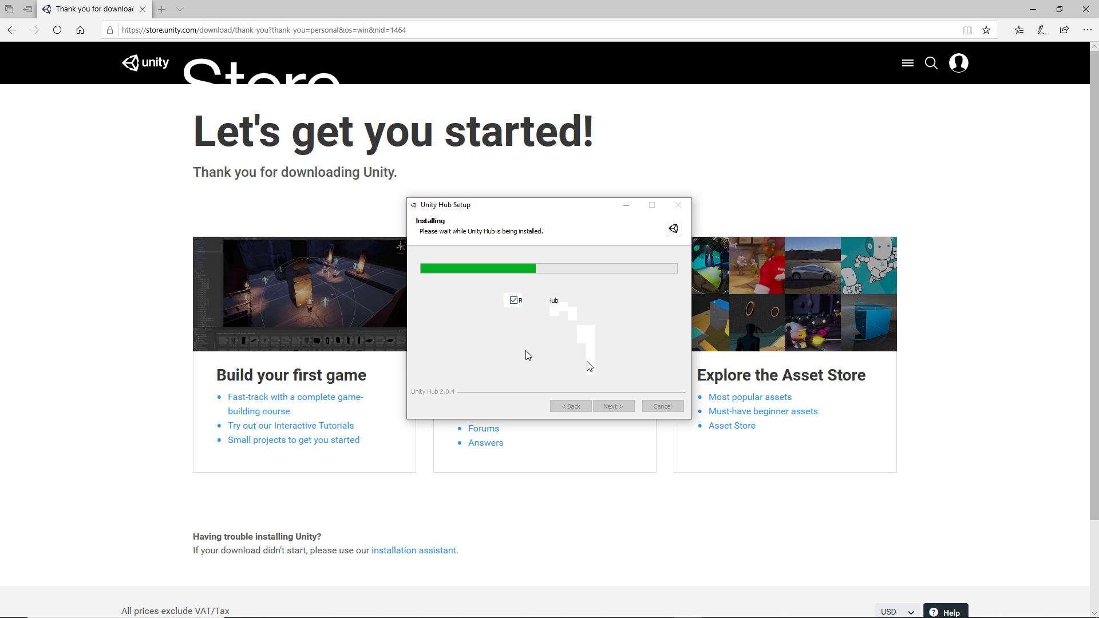
left_click(608, 405)
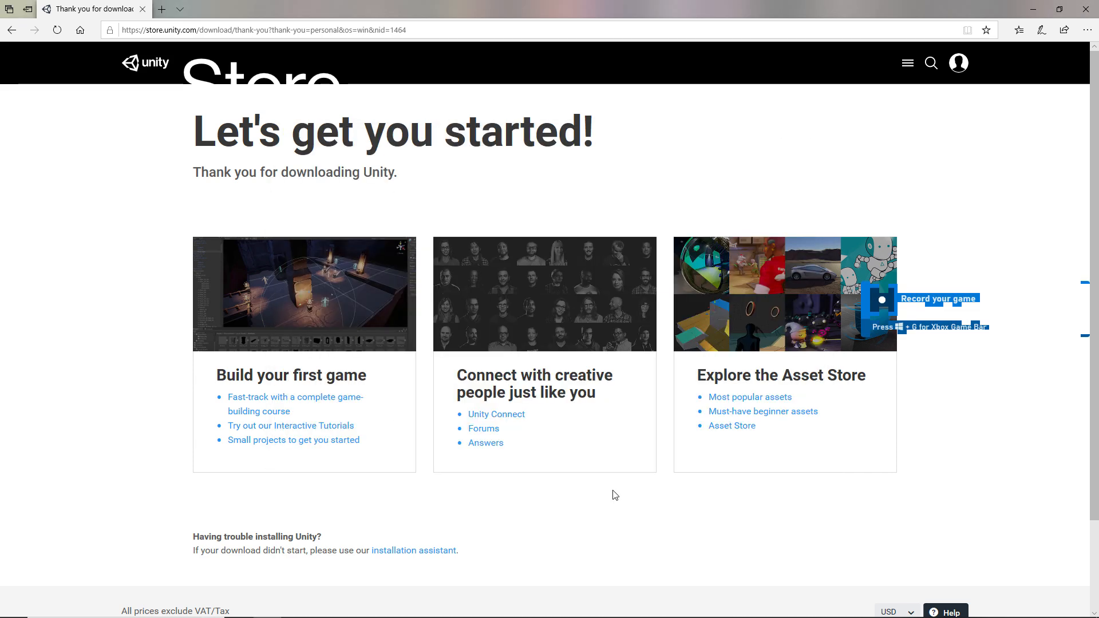
- Check that only 2019.2.0f1 is installed and review the 2019.1.13f1 modules, accepting the Visual Studio EULA, then close the Hub
left_click(613, 410)
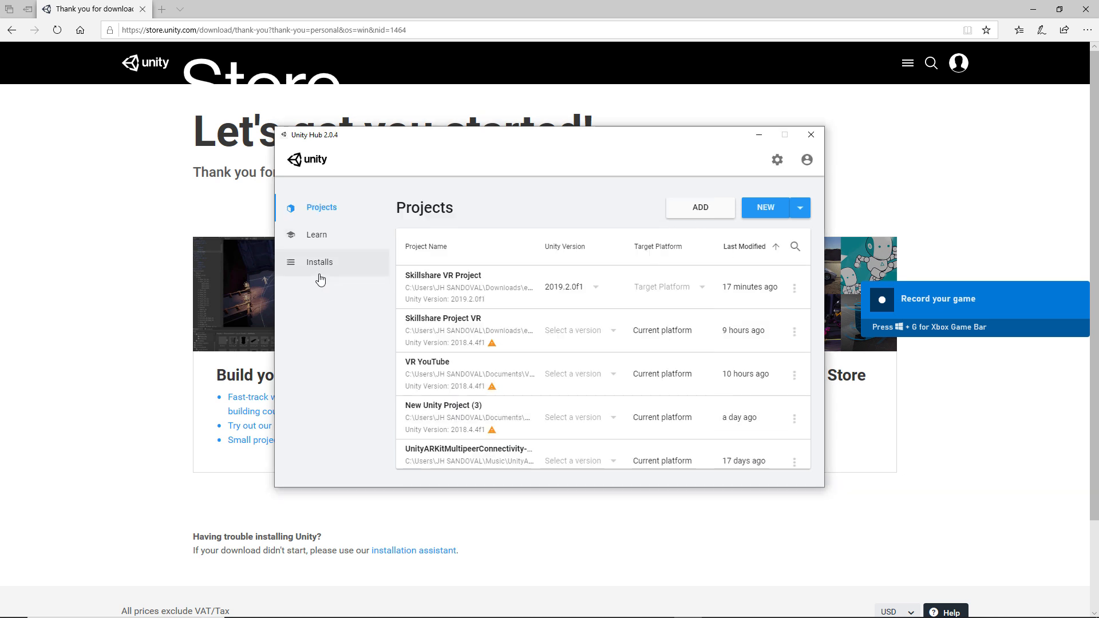
left_click(324, 274)
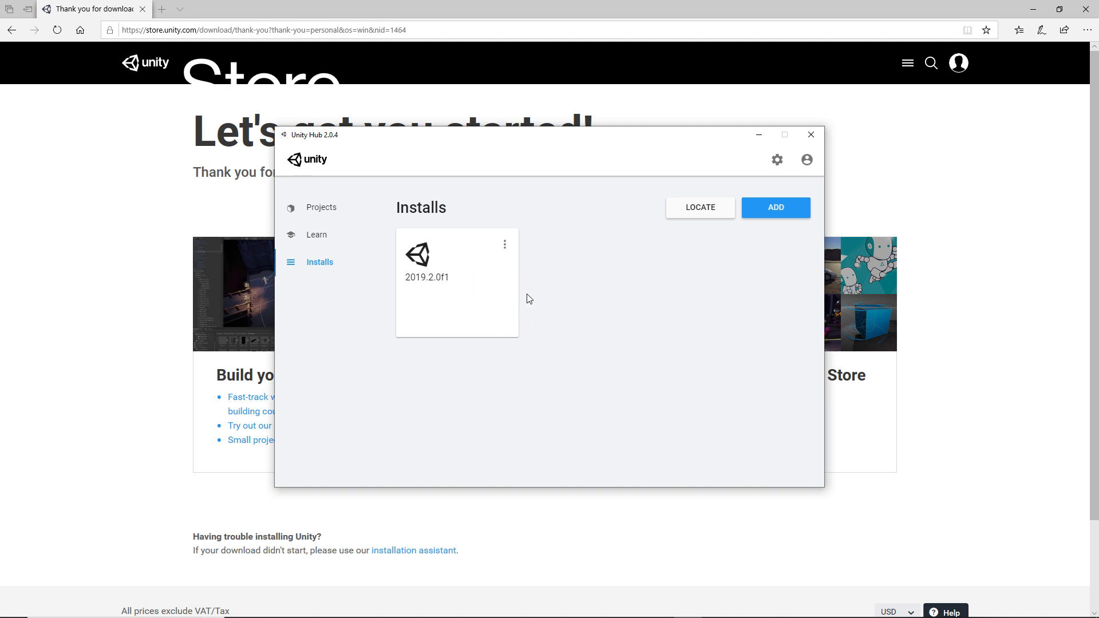
left_click(795, 211)
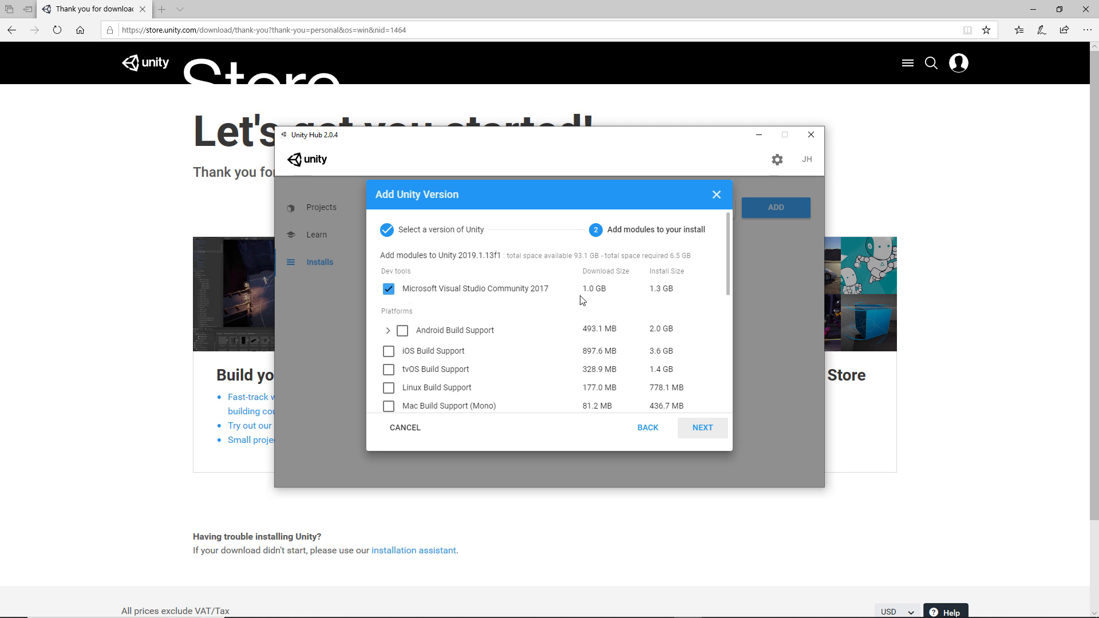
scroll(533, 293, "down", 6)
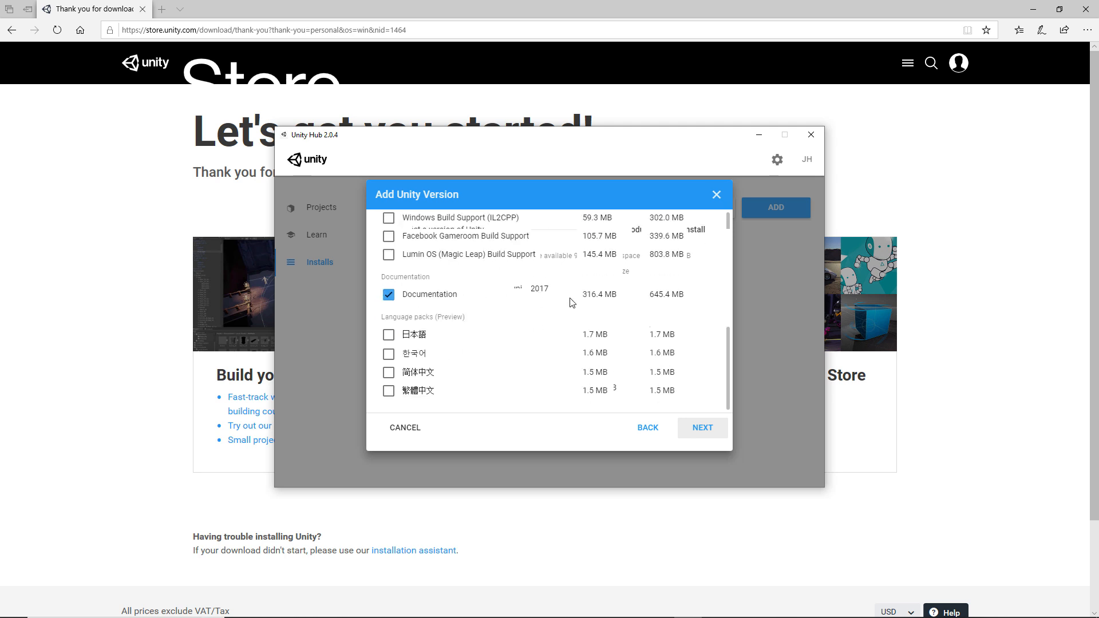
left_click(698, 428)
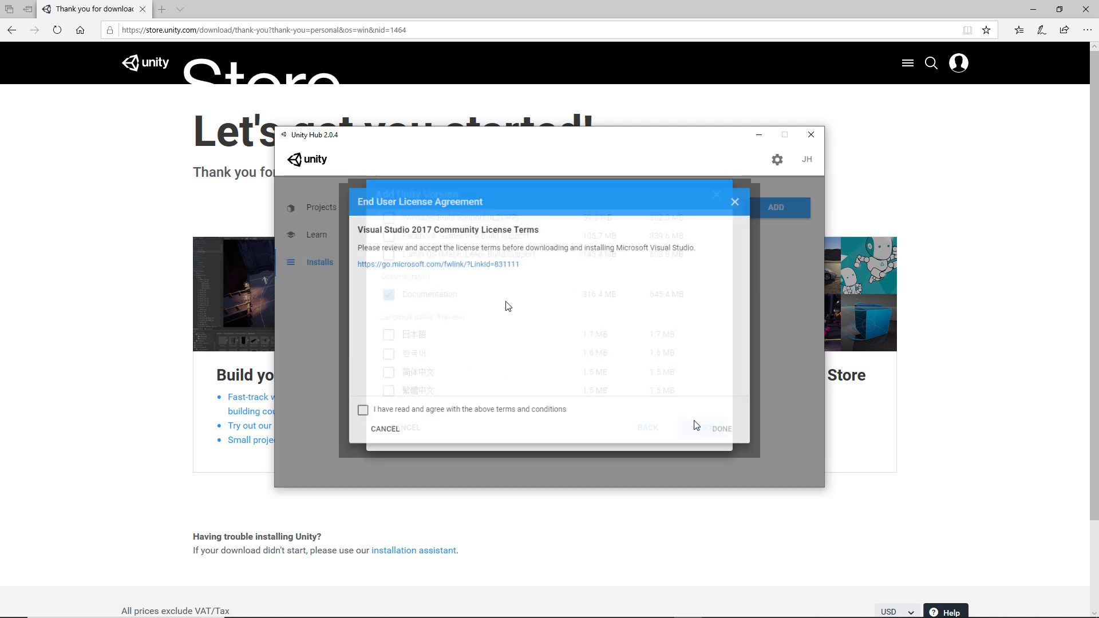
left_click(349, 417)
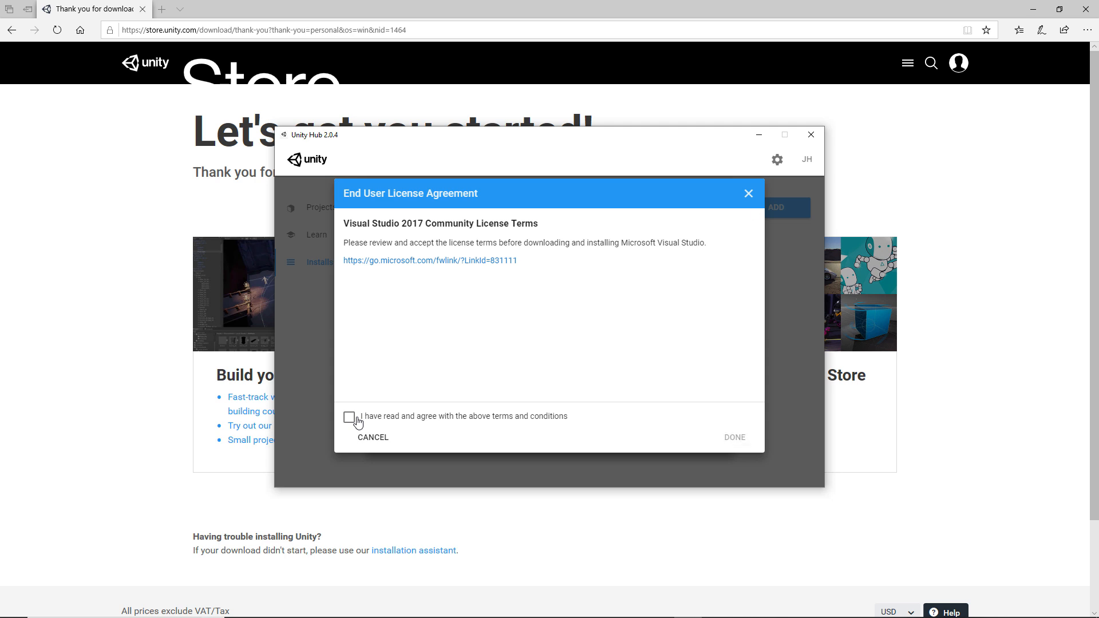
left_click(748, 193)
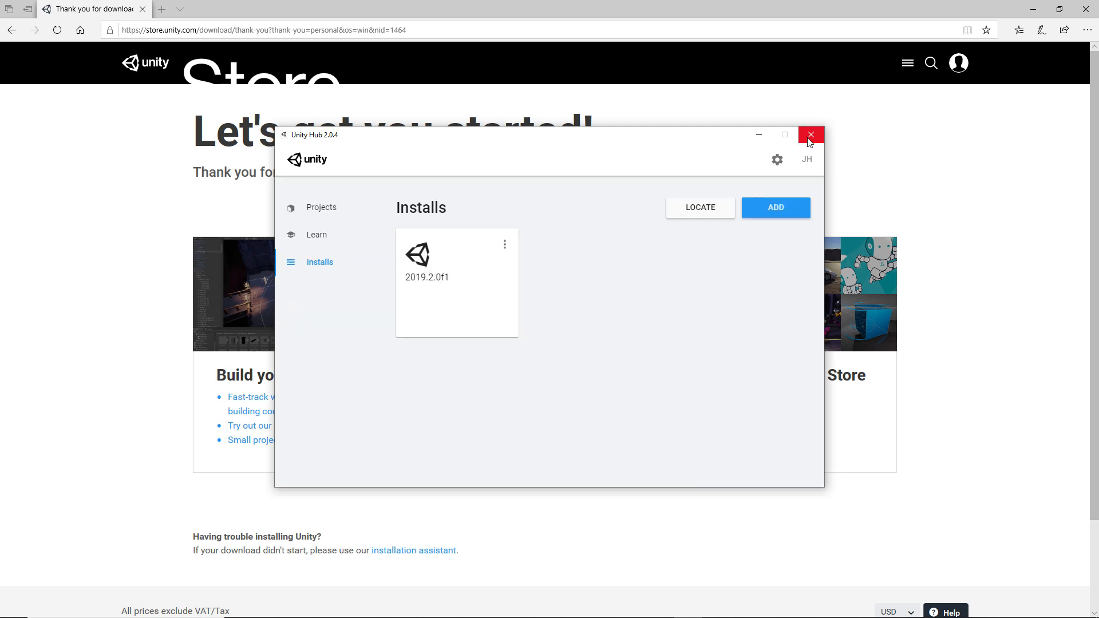
left_click(811, 141)
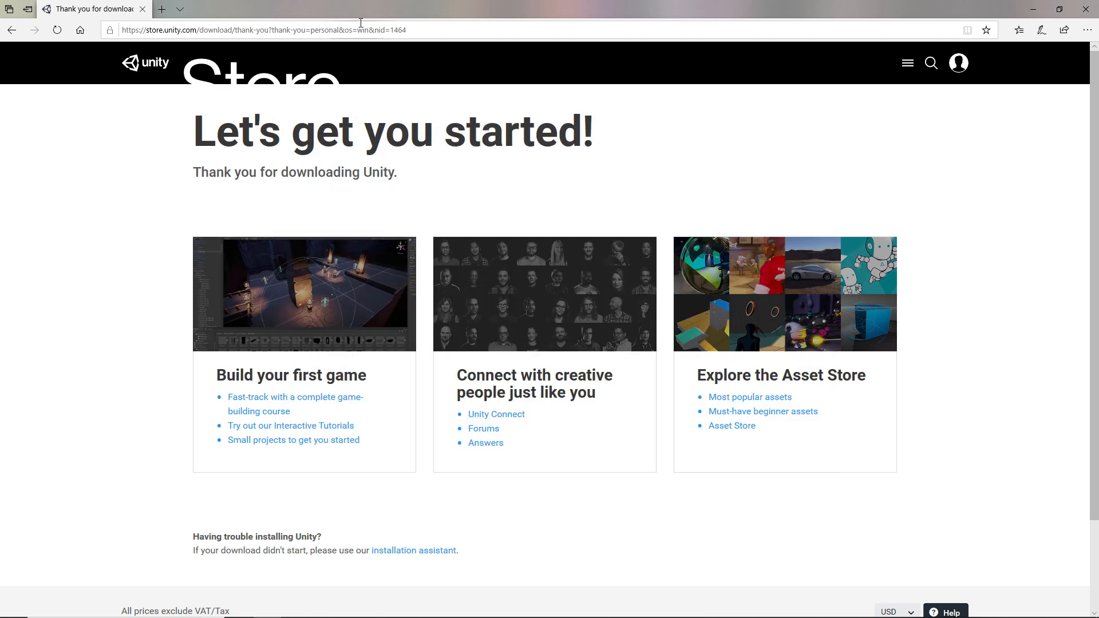
- Go to google.com, search for 'unity id', and follow the Create a Unity ID link
left_click(361, 29)
type("gool")
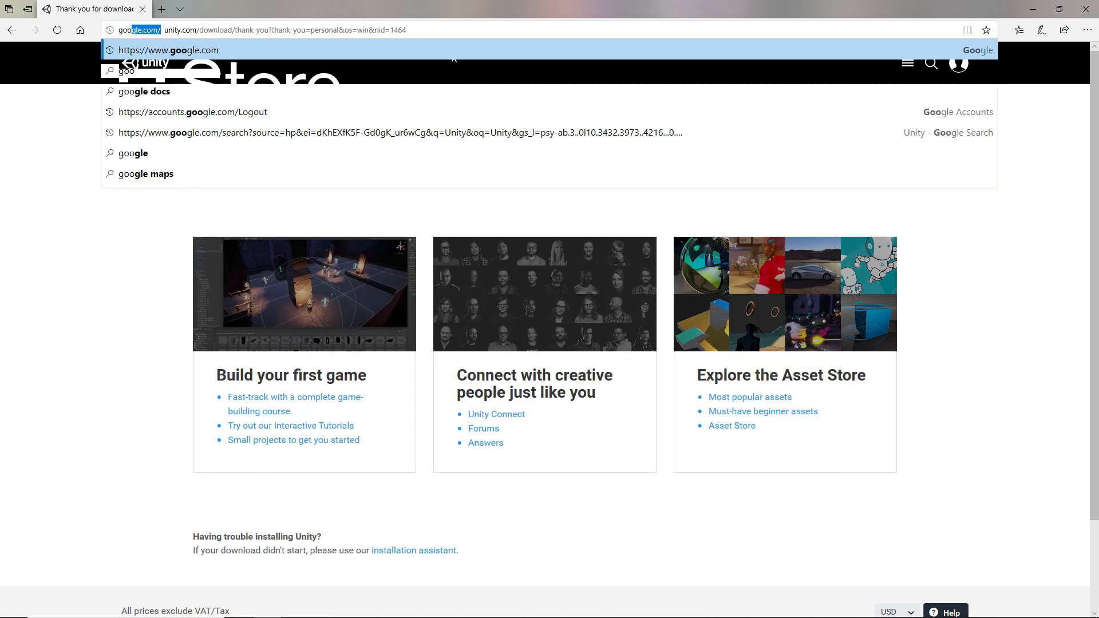
key("Return")
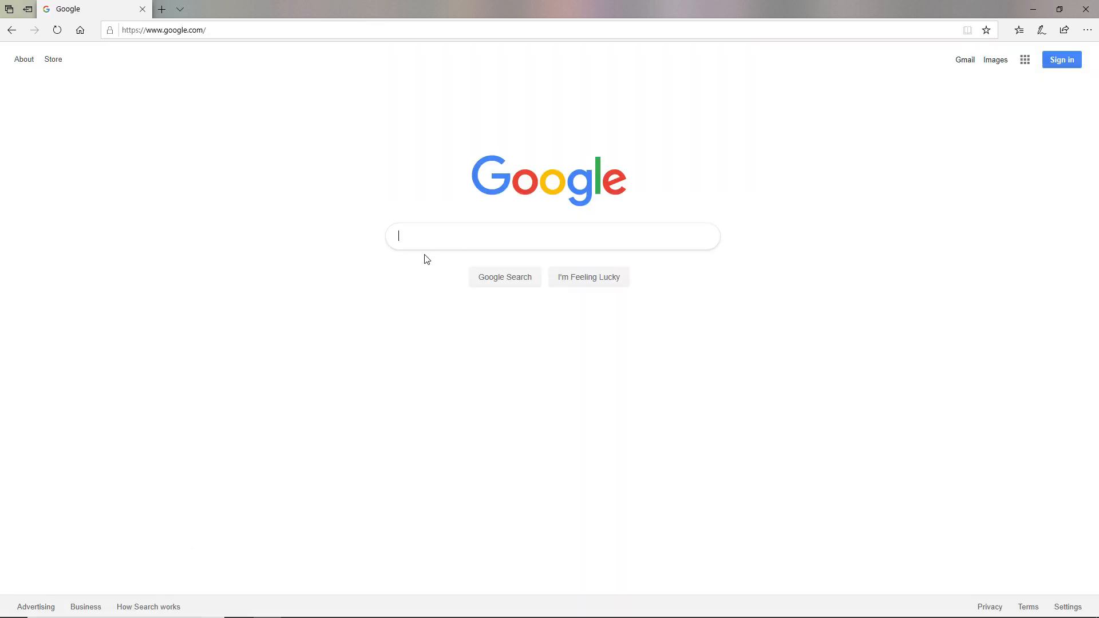
type("nity id")
key("BackSpace")
key("BackSpace")
key("BackSpace")
key("BackSpace")
key("BackSpace")
key("BackSpace")
key("BackSpace")
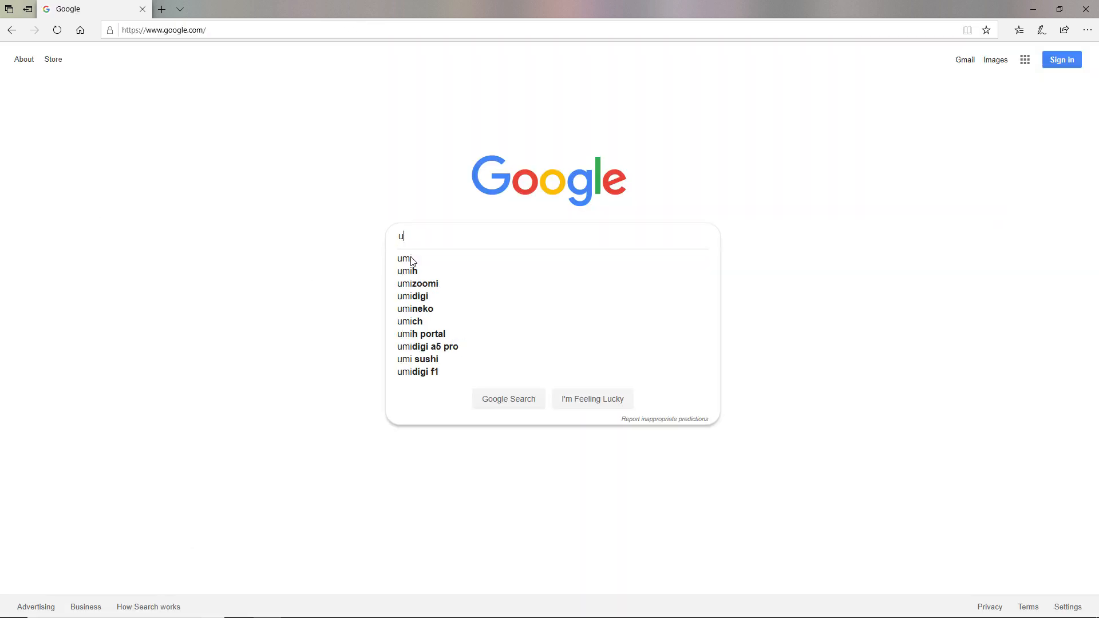
type("nity id")
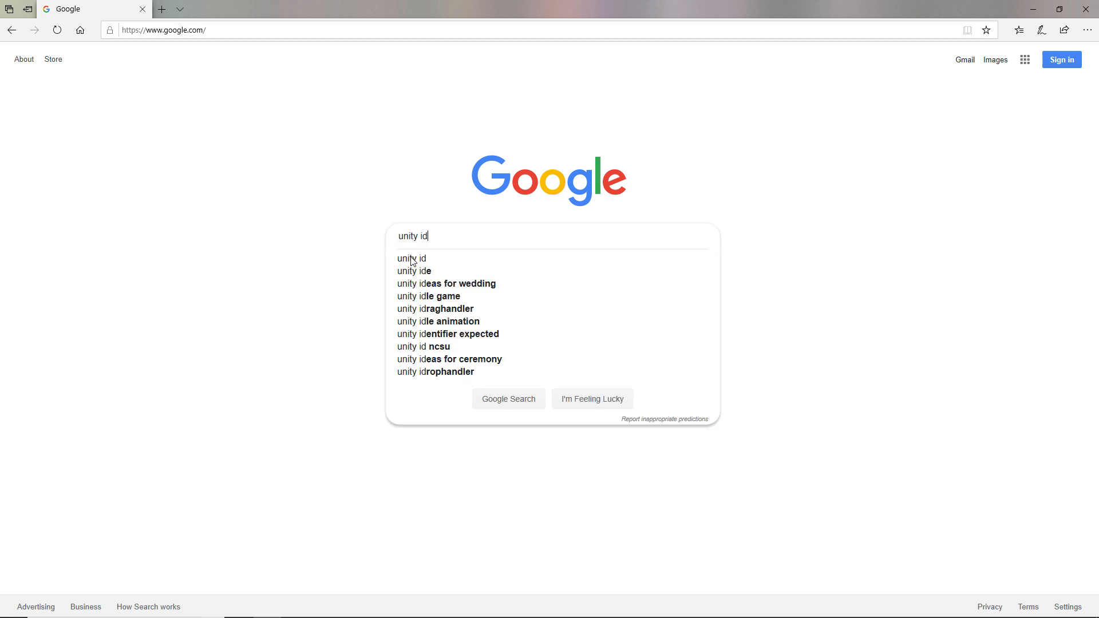
key("Return")
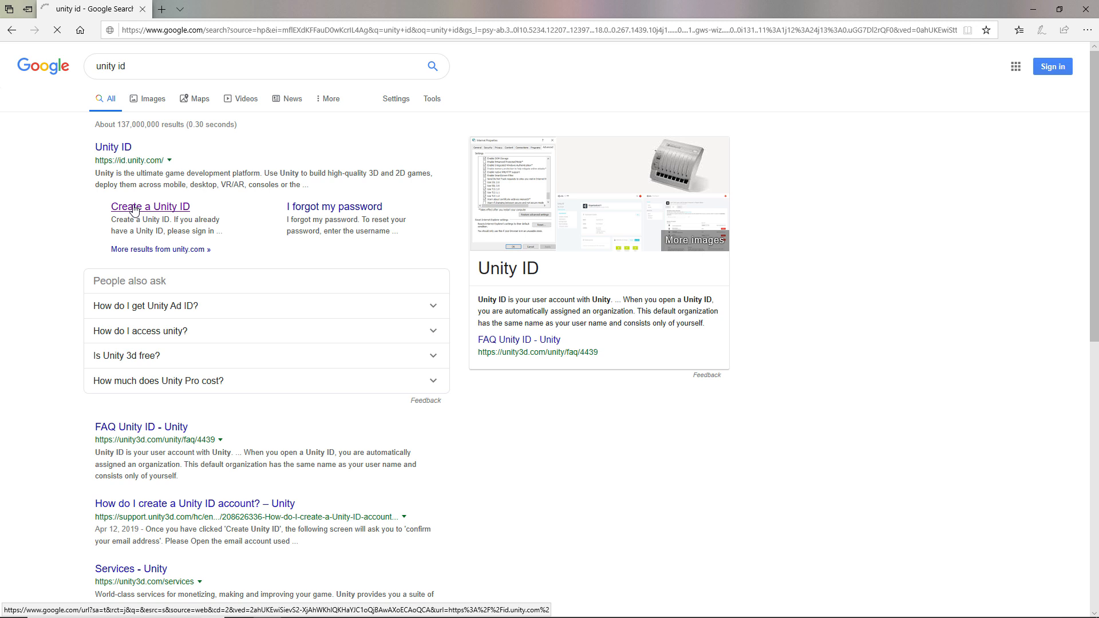
left_click(135, 208)
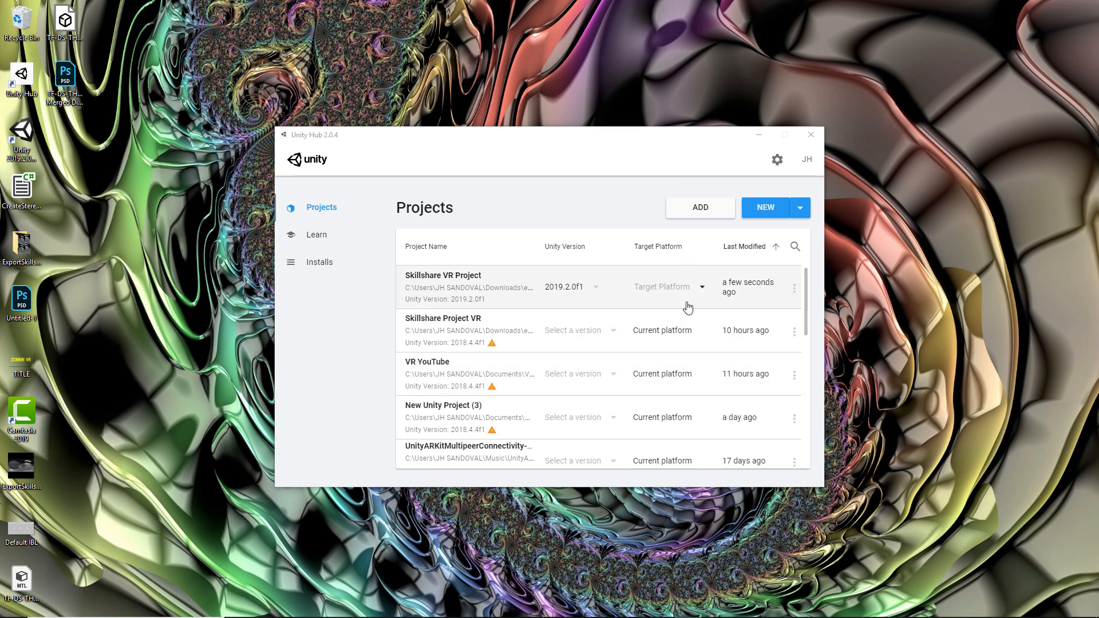
- Start a new 3D project, name it 'Skillshare VR', and create it
left_click(770, 207)
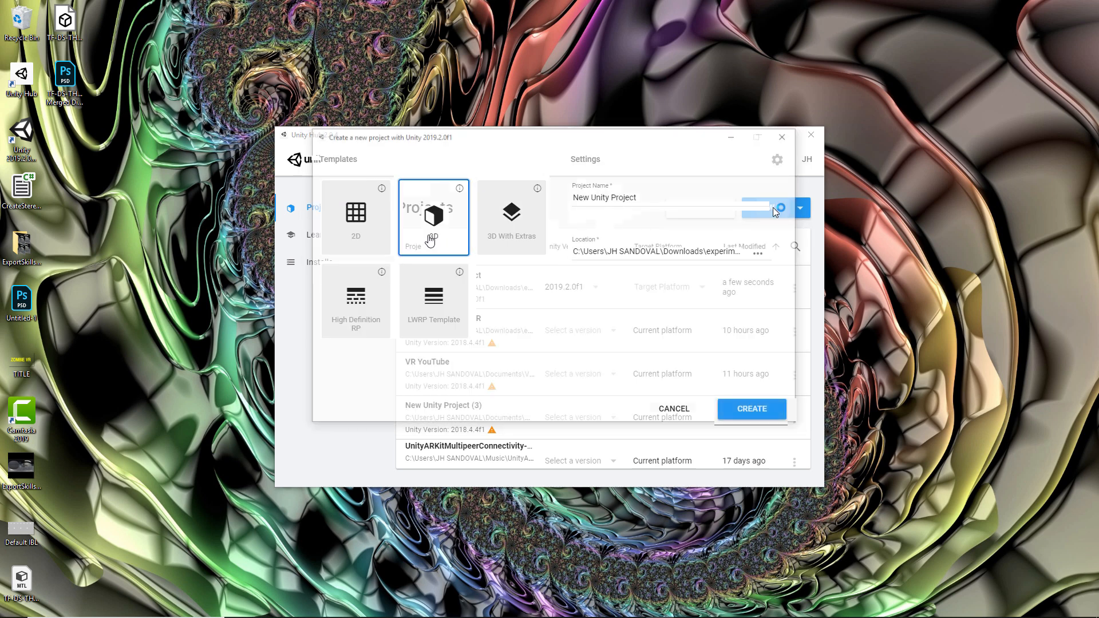
left_click_drag(729, 194, 568, 197)
triple_click(729, 194)
type("Skillshare VR")
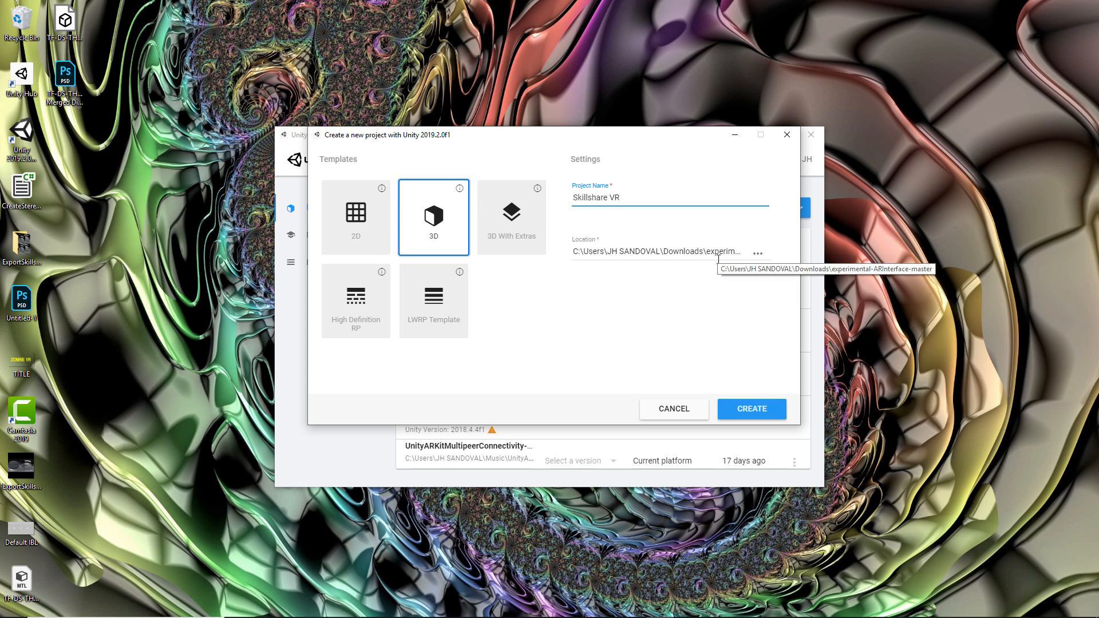
left_click(757, 408)
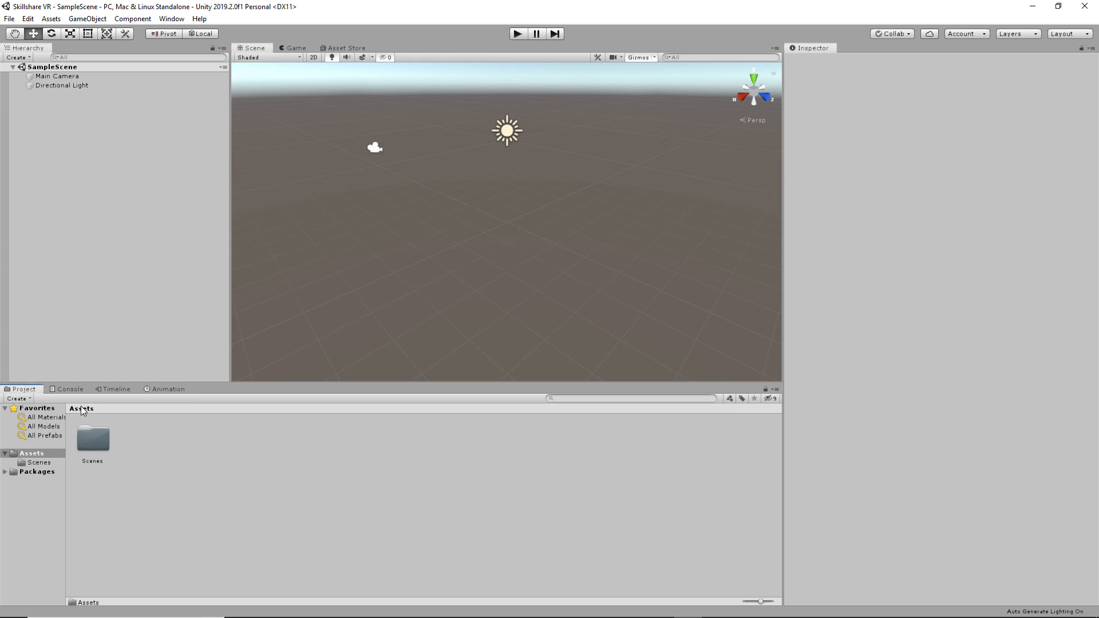
- Create two new folders in the Assets folder
right_click(159, 430)
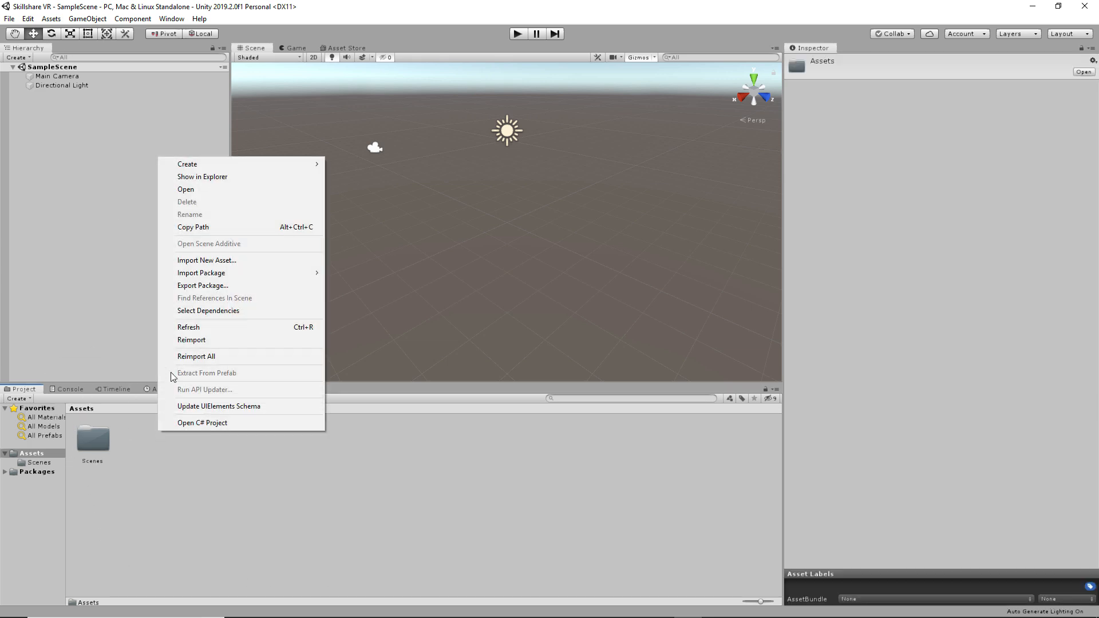
mouse_move(208, 171)
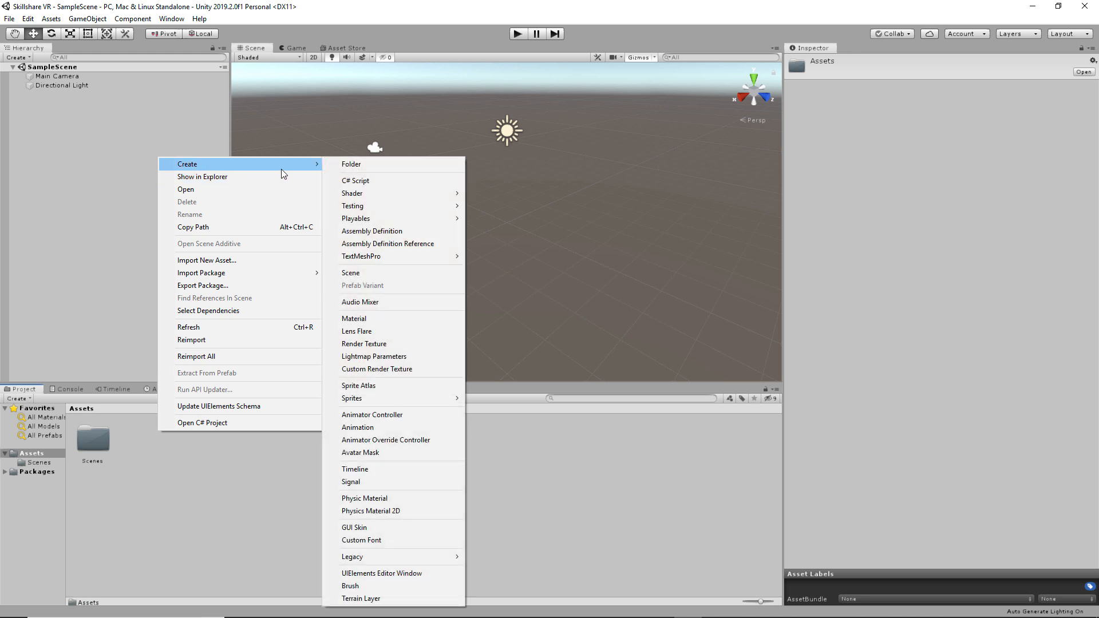
left_click(349, 164)
key("Return")
right_click(161, 423)
mouse_move(299, 189)
left_click(383, 179)
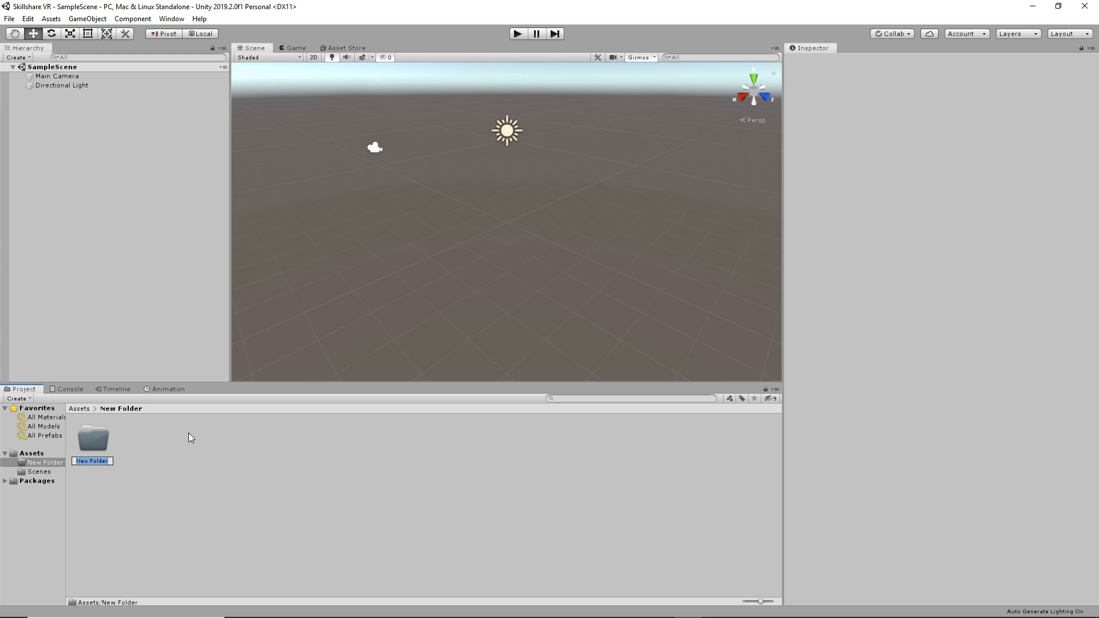
key("Escape")
left_click(85, 409)
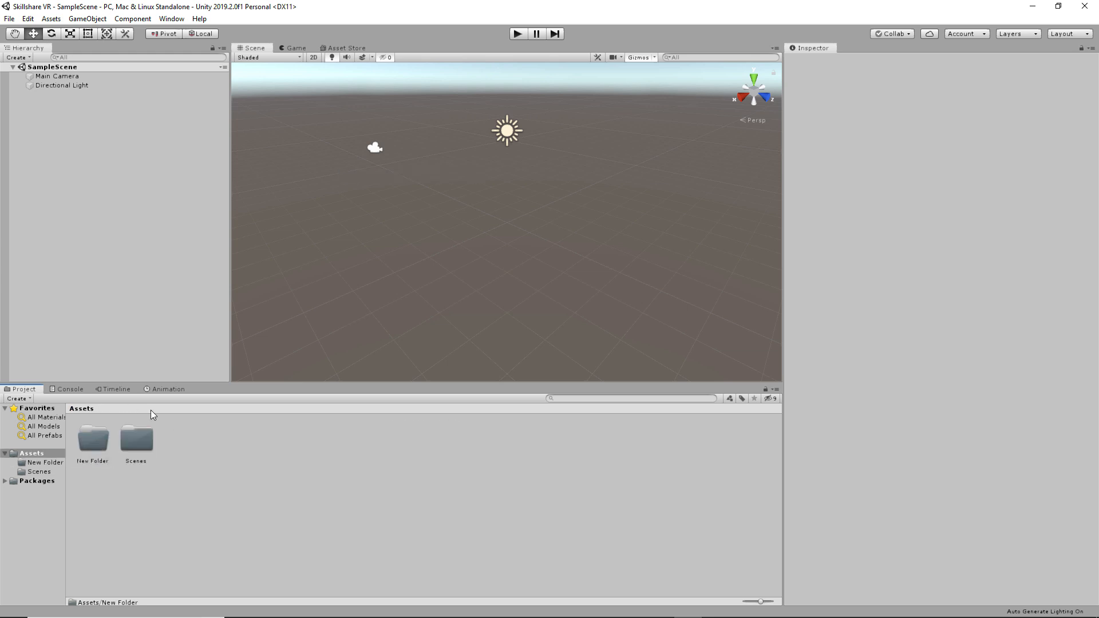
- Add several more new folders to Assets, including New Folder 3
right_click(198, 438)
mouse_move(251, 171)
left_click(394, 170)
right_click(229, 440)
mouse_move(289, 172)
left_click(407, 173)
left_click(318, 459)
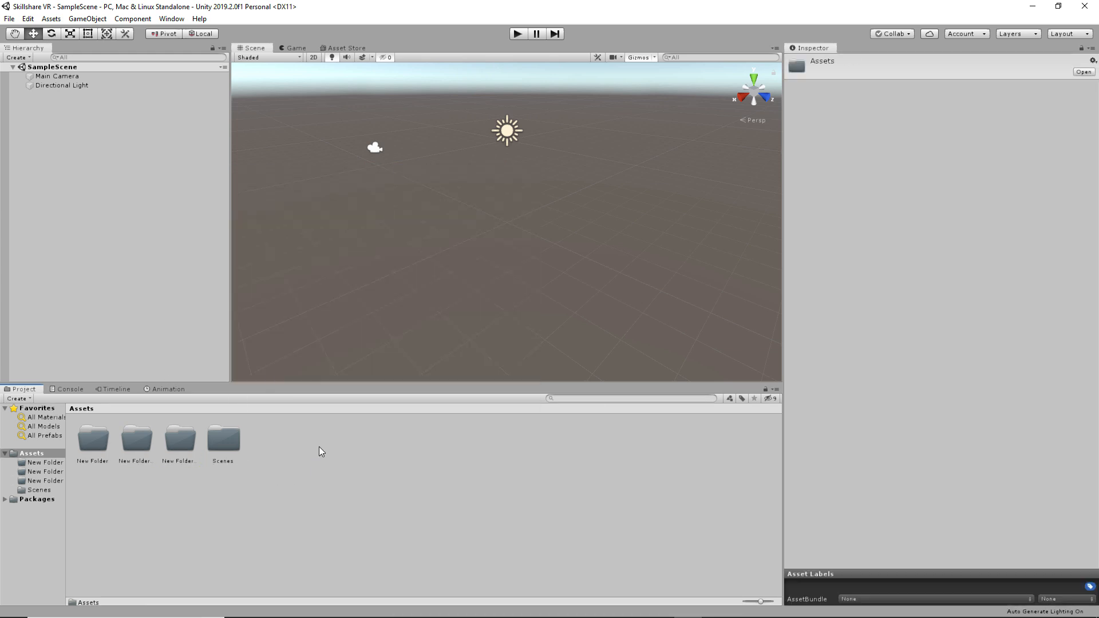
right_click(318, 446)
mouse_move(412, 182)
left_click(544, 175)
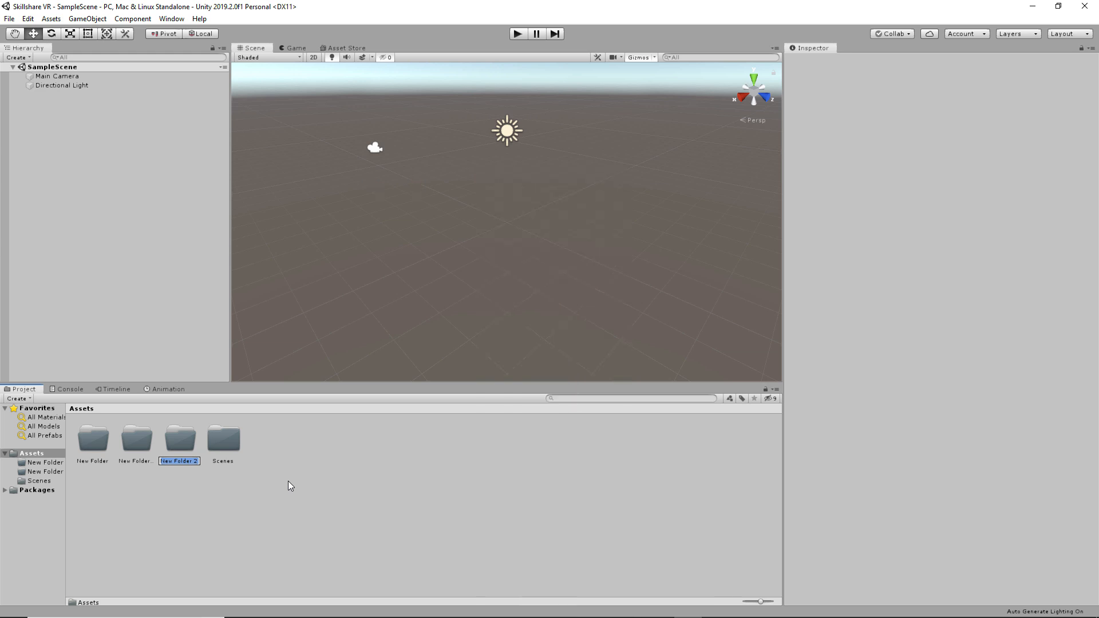
key("Return")
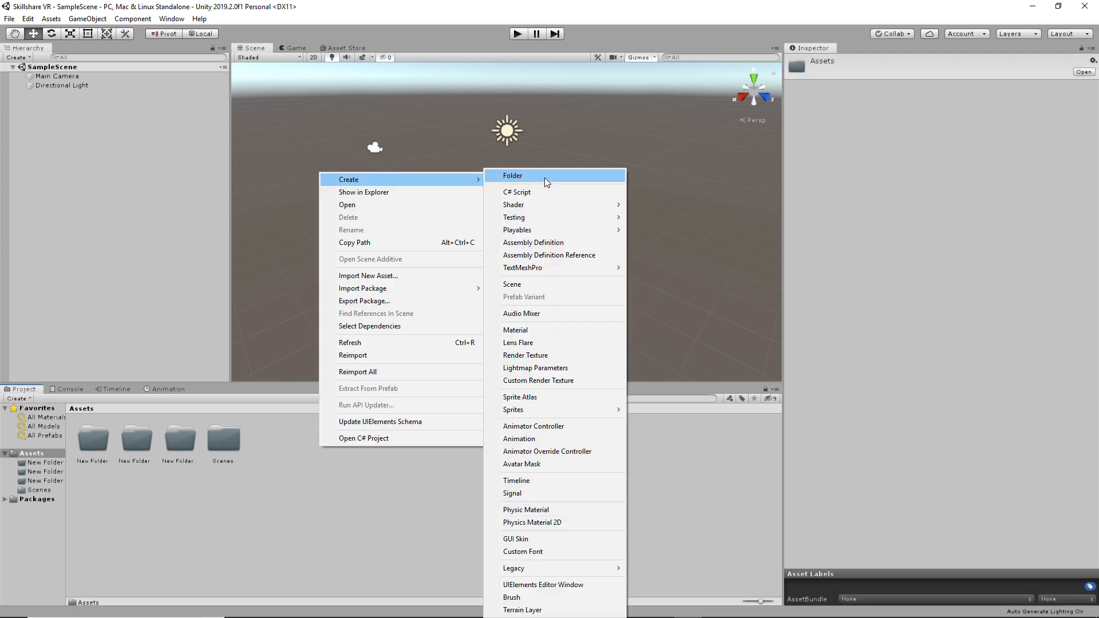
left_click(544, 177)
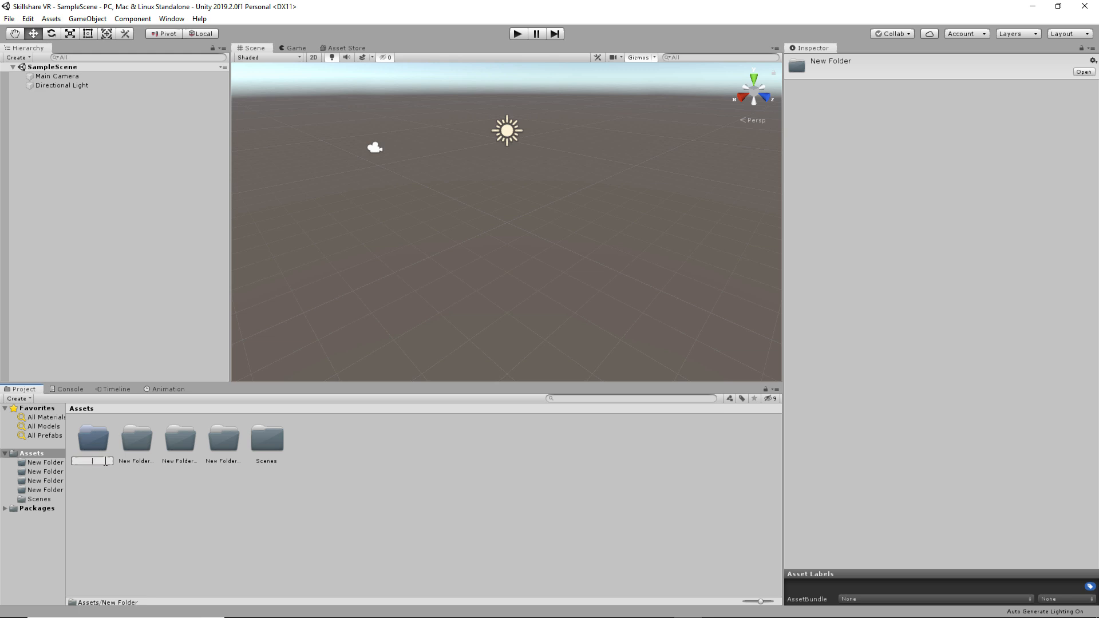
- Rename the first two new folders CHARACTERS and Environments
type("CHARACTERS")
key("Return")
left_click(142, 462)
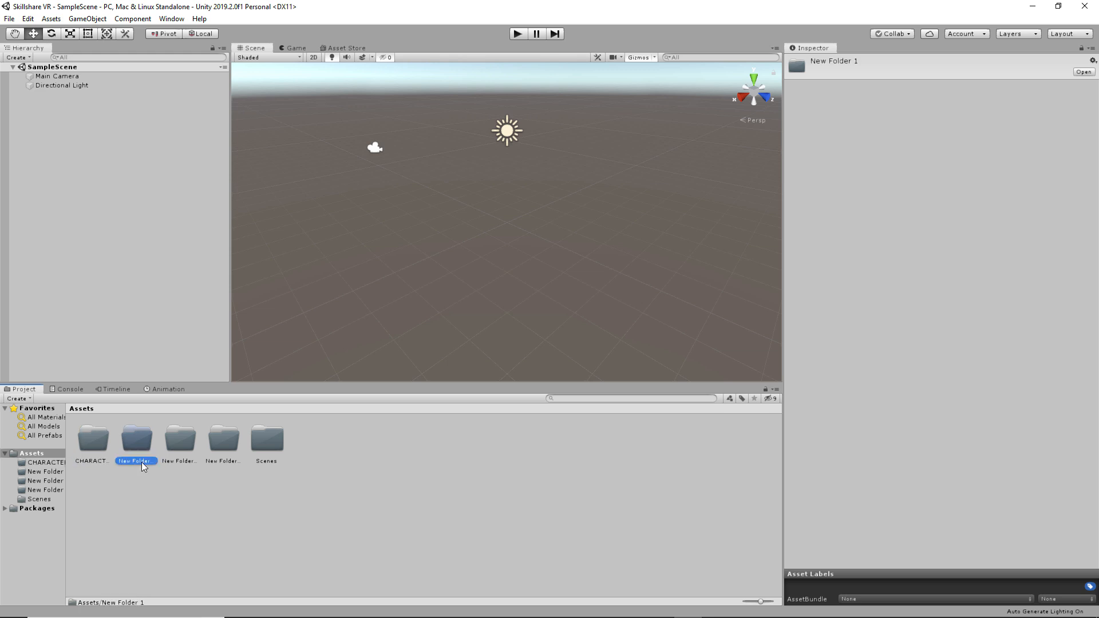
type("Environments")
key("Return")
- Name the next folder Scripts, nest the spare folder, and rename the last one Render Textures
left_click(178, 462)
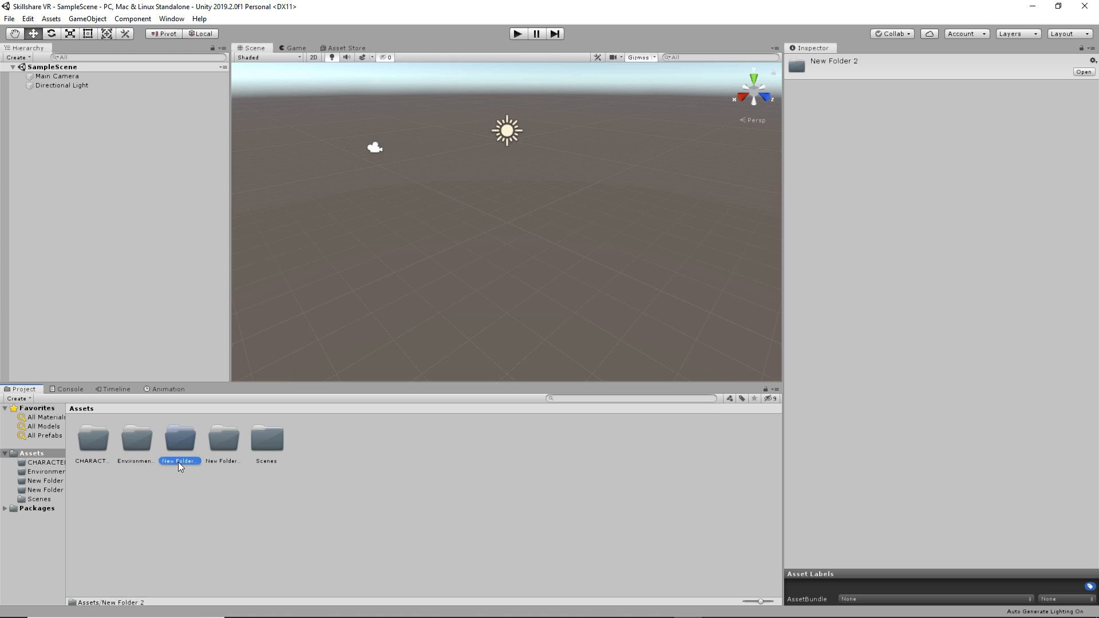
left_click(178, 462)
key("Return")
left_click_drag(186, 455, 186, 455)
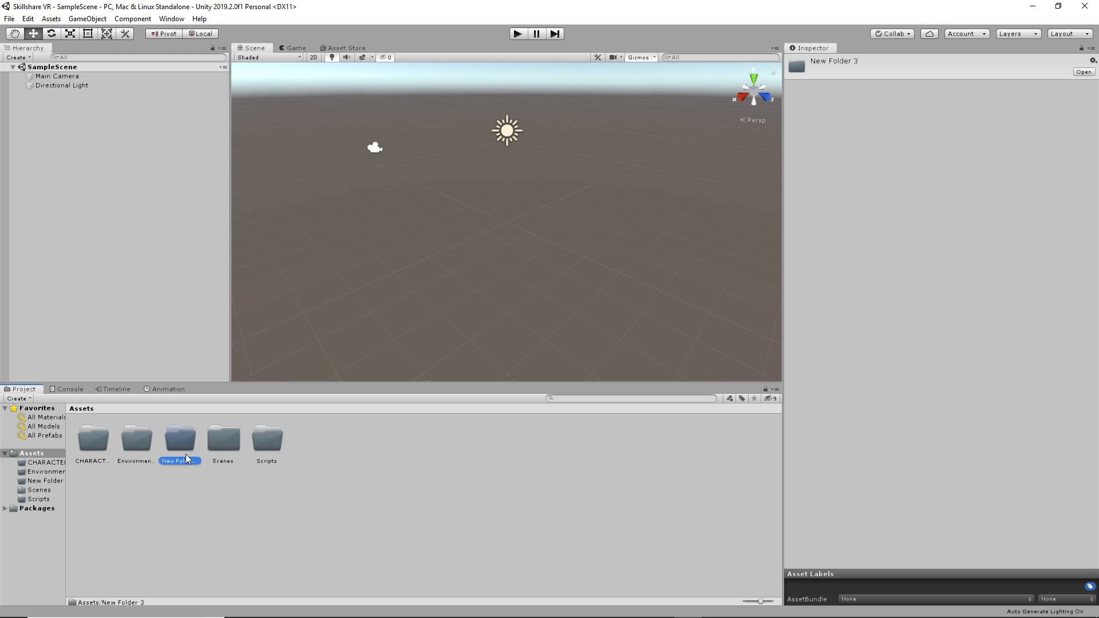
type("Render Te")
type("xture")
type("s")
key("Return")
left_click(100, 465)
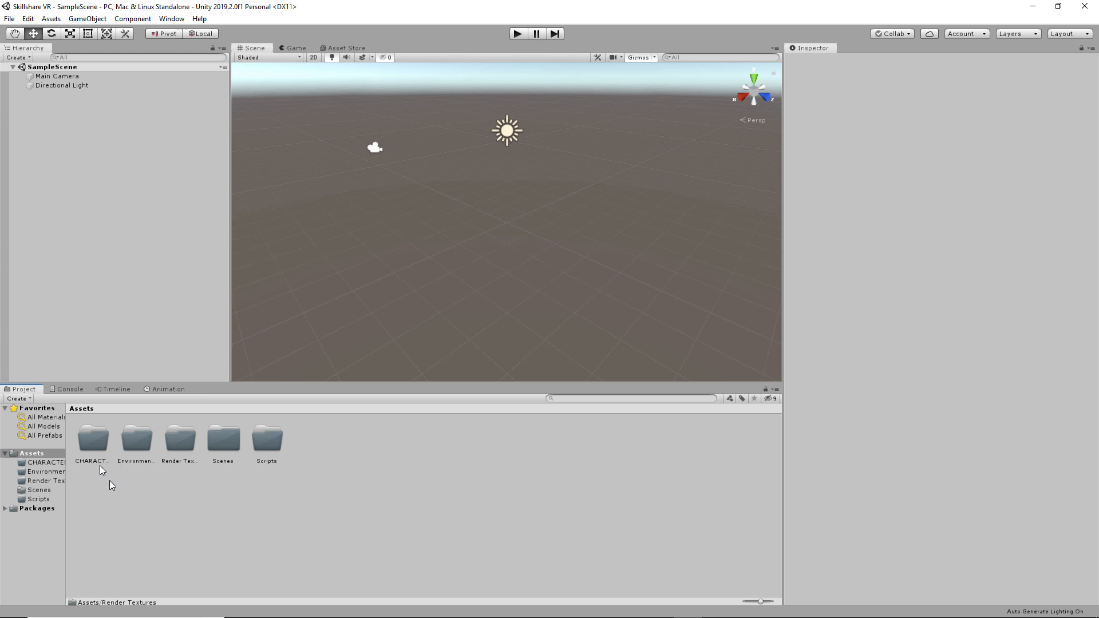
- Create three render textures inside the Render Textures folder
double_click(177, 447)
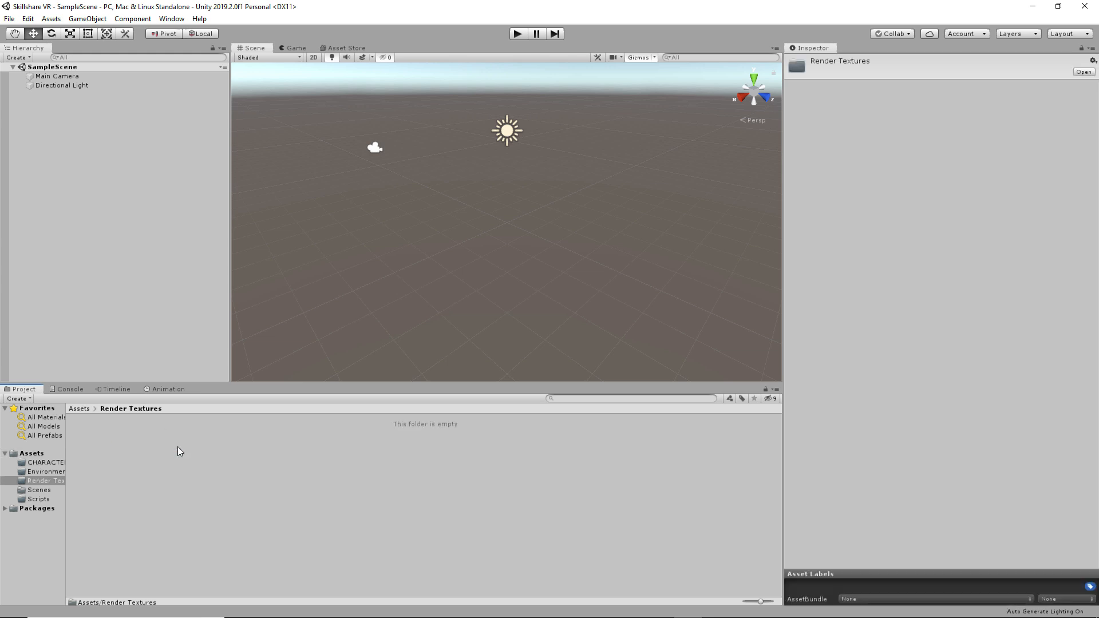
right_click(136, 440)
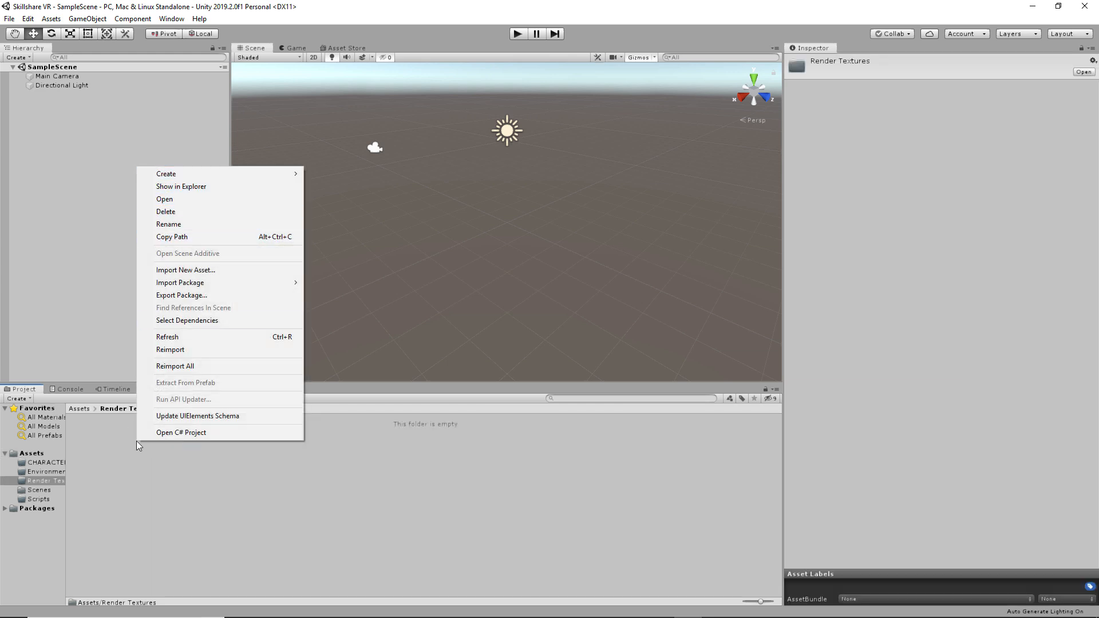
mouse_move(217, 173)
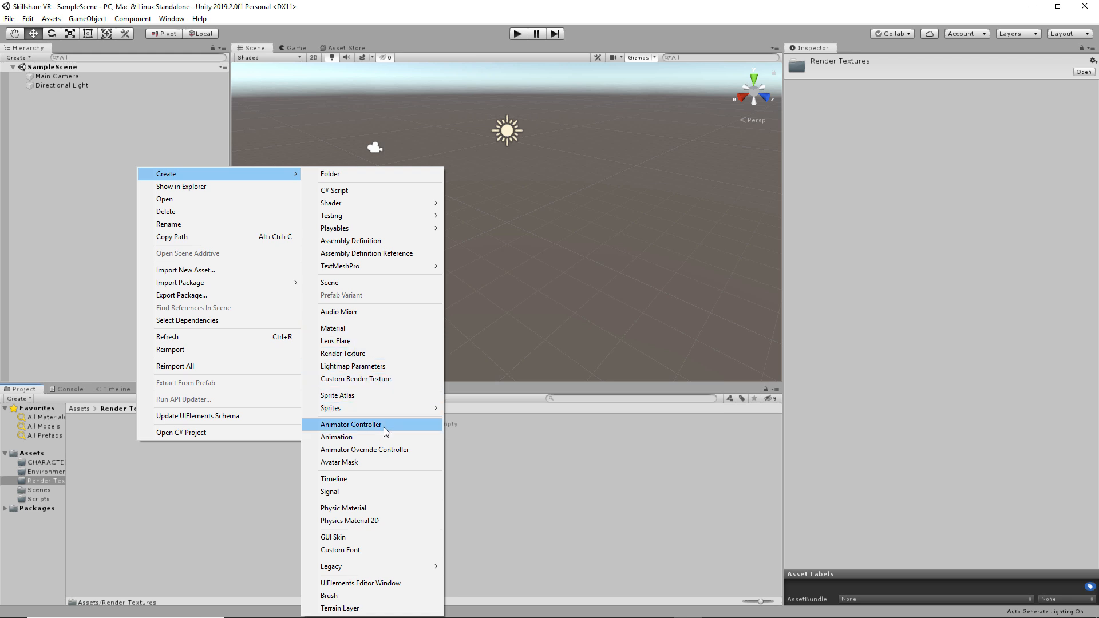
left_click(380, 353)
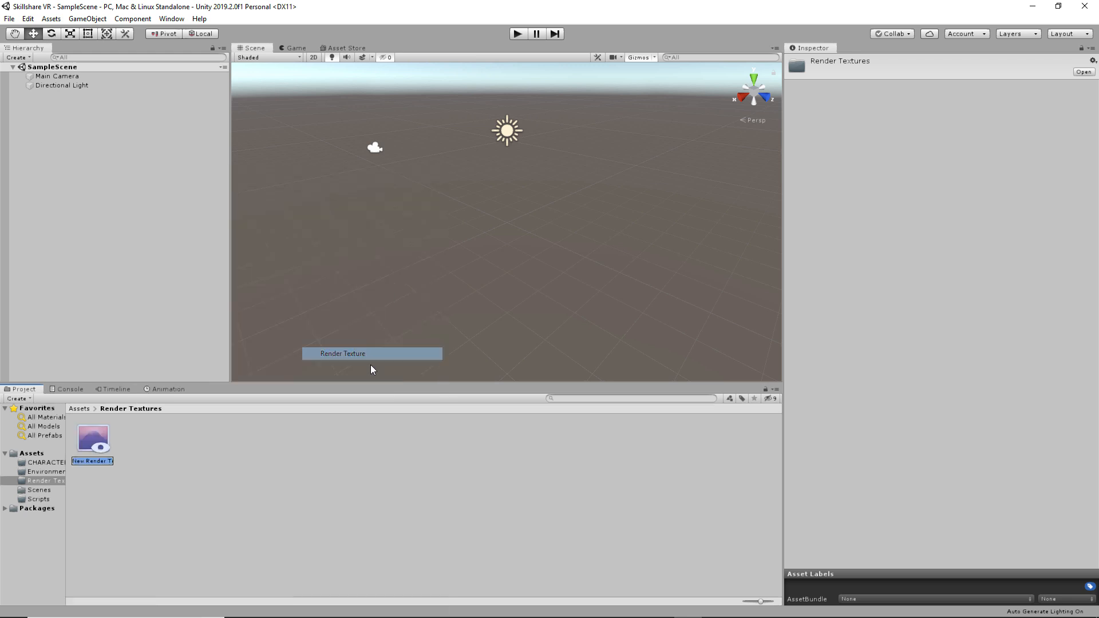
right_click(232, 449)
mouse_move(263, 182)
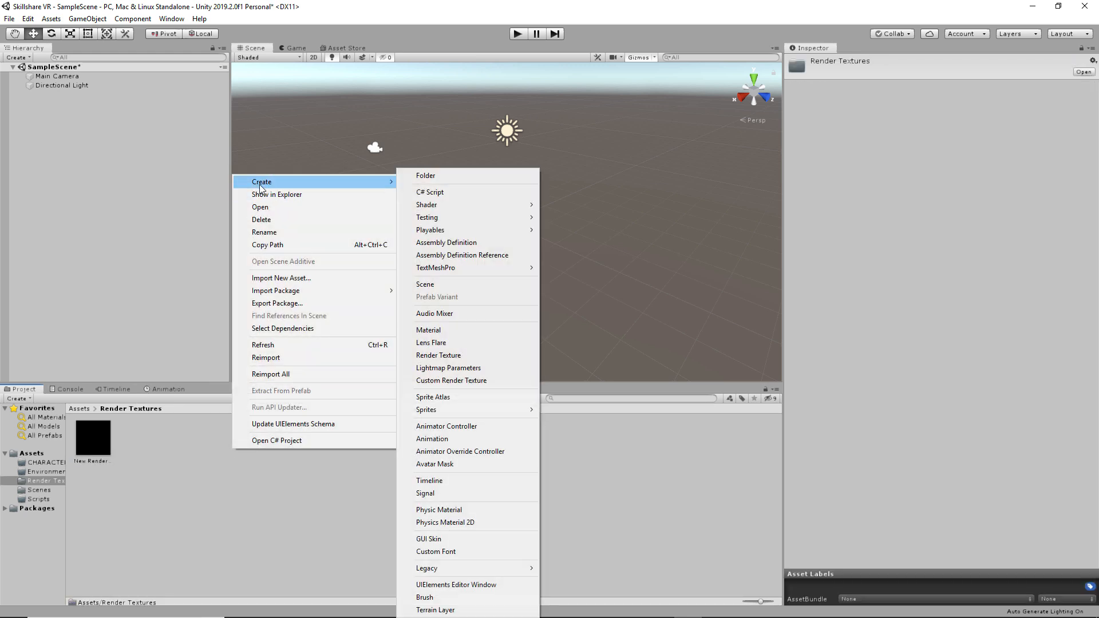
left_click(497, 355)
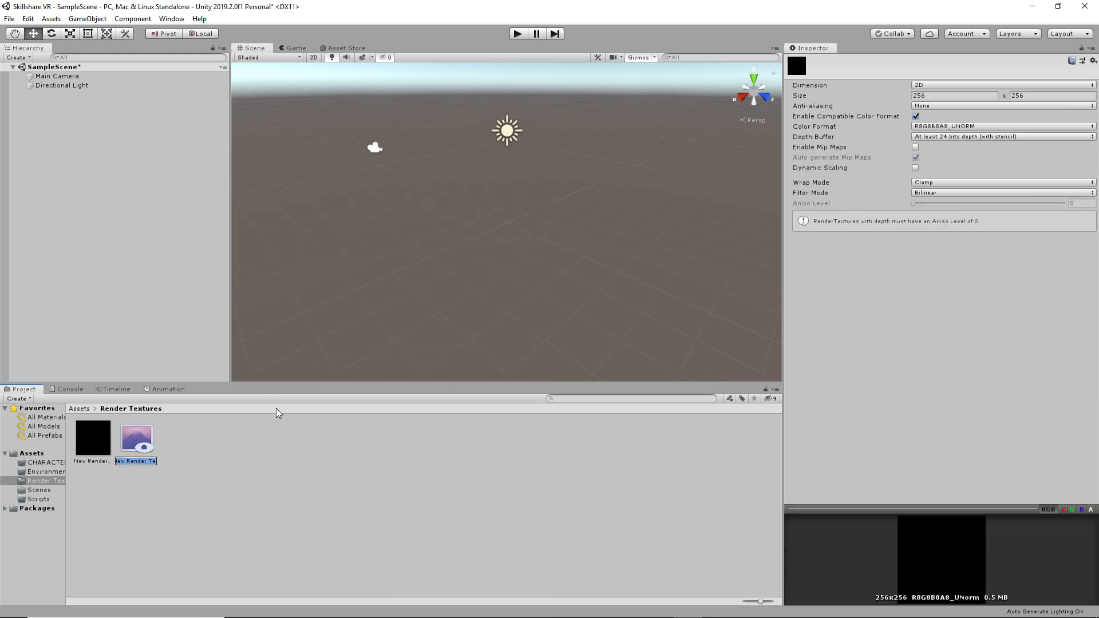
right_click(186, 465)
mouse_move(257, 202)
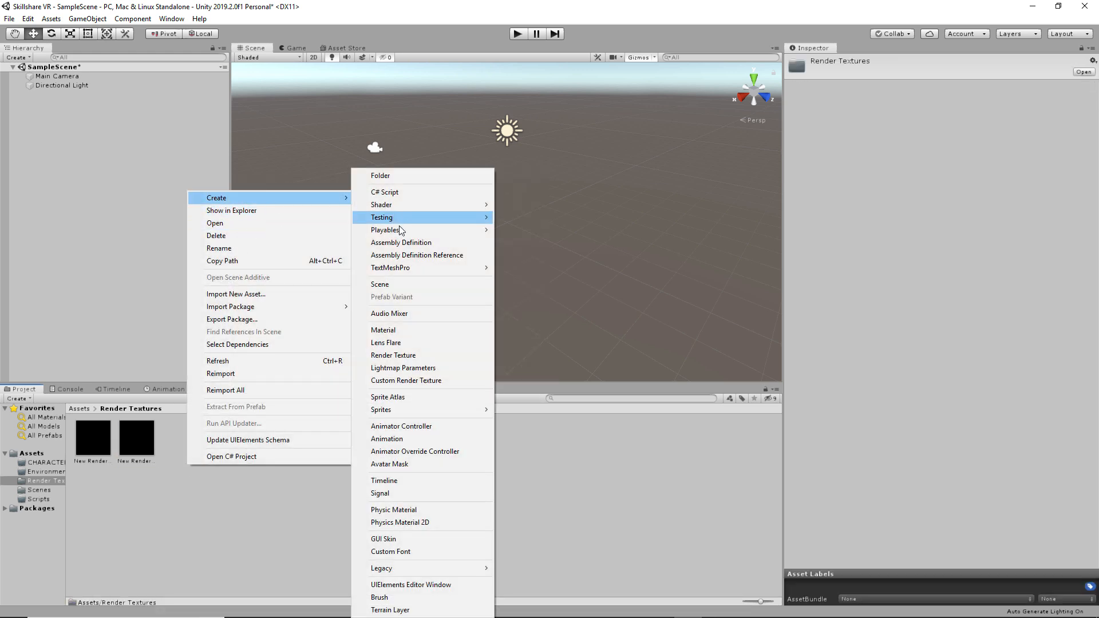
left_click(415, 354)
left_click(90, 461)
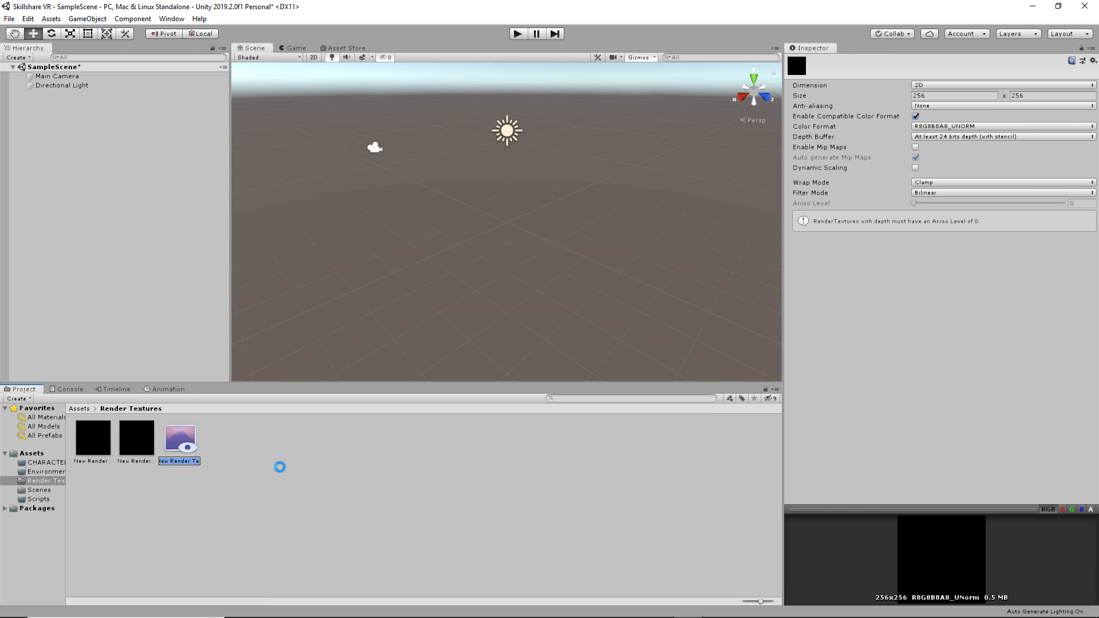
- Rename the first render texture cubemap_left and set it to Cube dimension at 4096
left_click(92, 460)
type("cubemap")
key("BackSpace")
key("BackSpace")
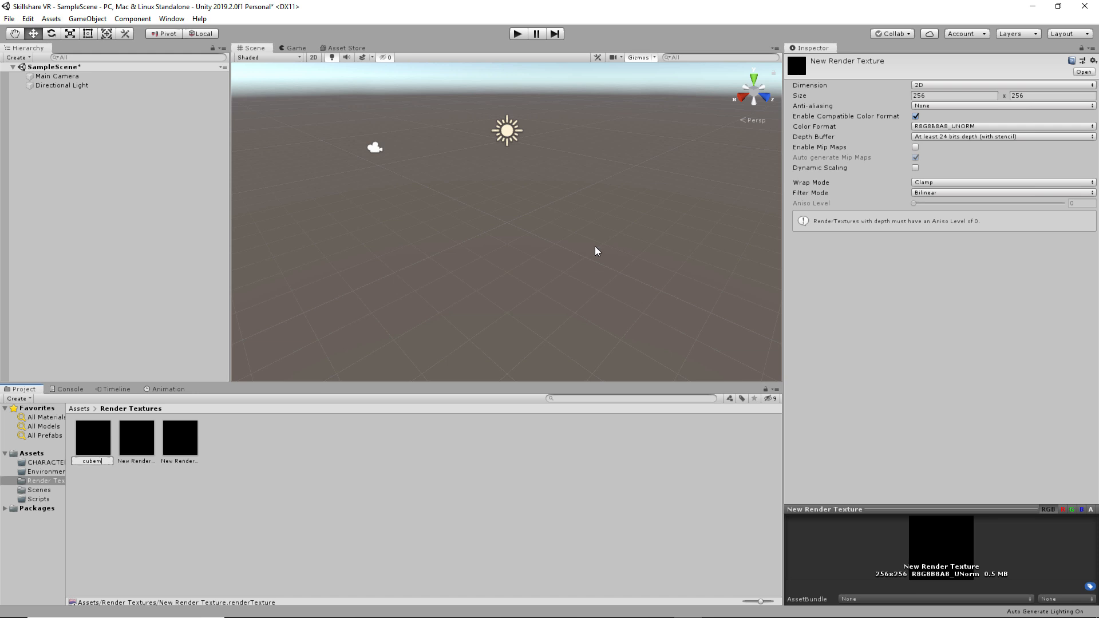
type("ap_left")
key("Return")
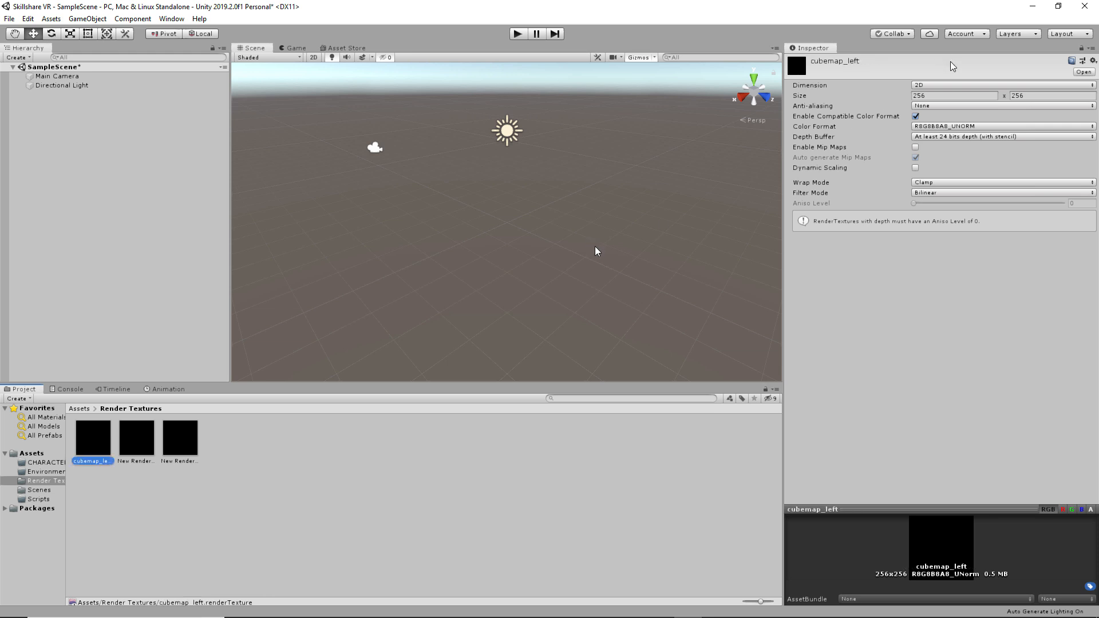
left_click(950, 86)
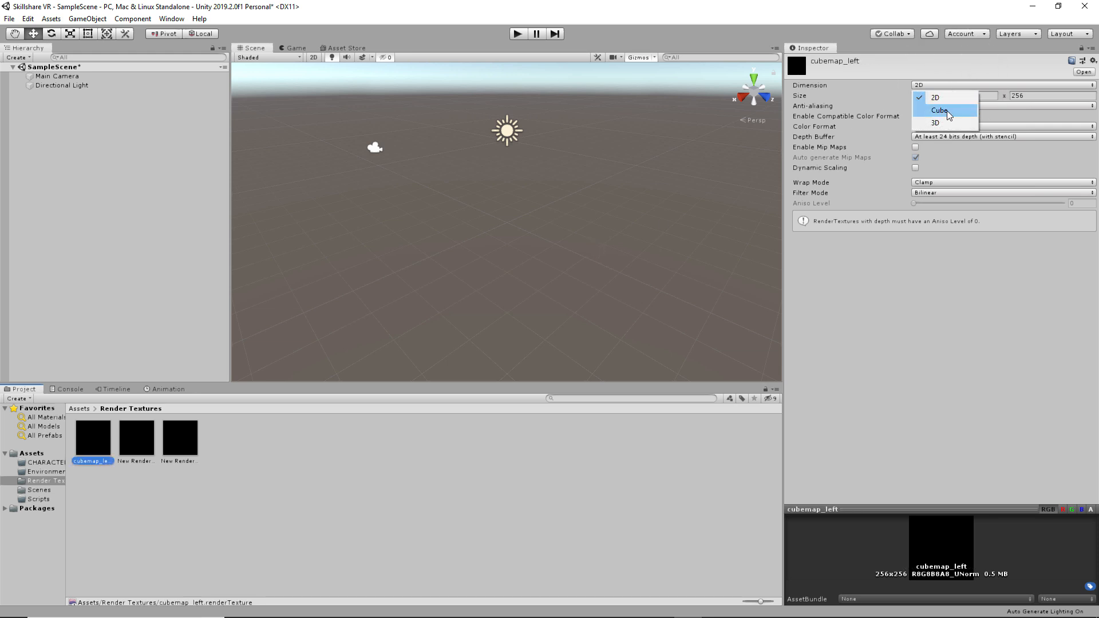
left_click(946, 107)
left_click(951, 96)
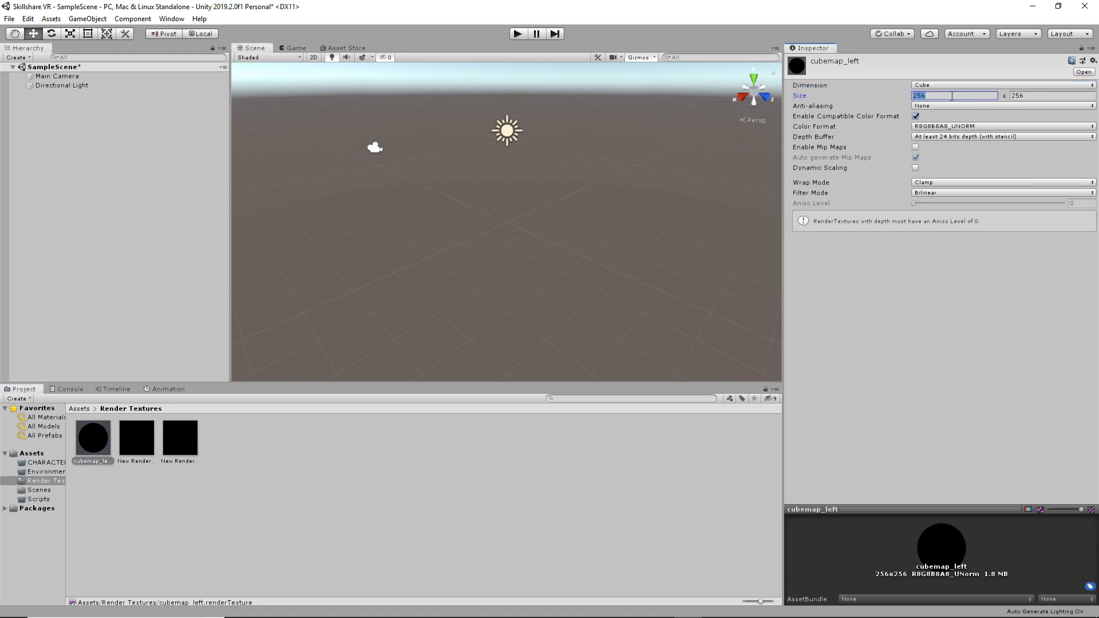
type("4096")
key("Tab")
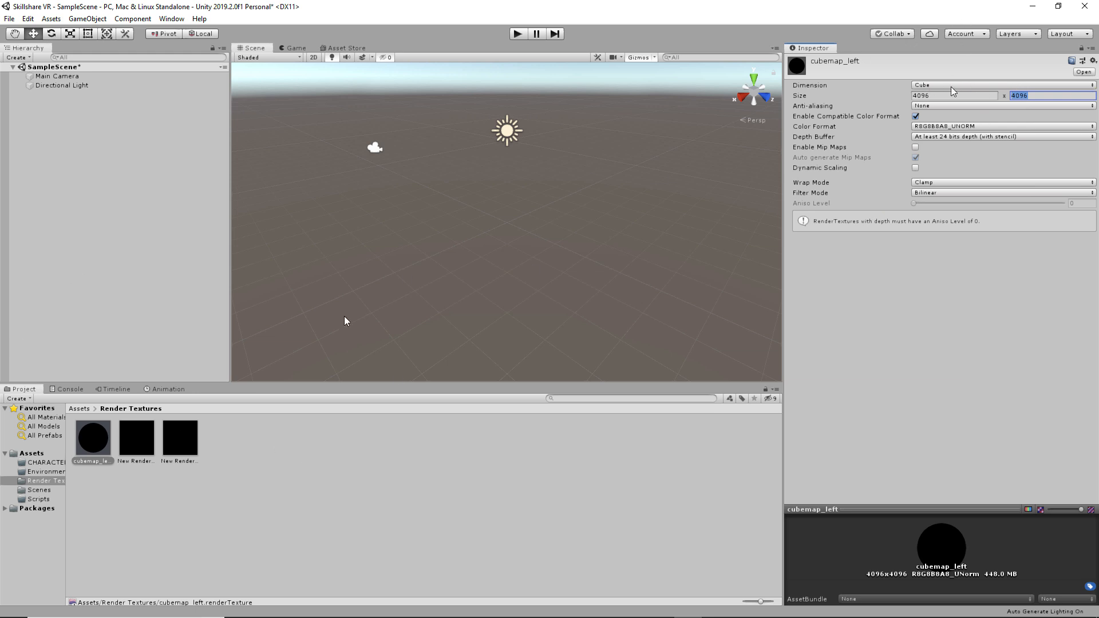
left_click(214, 438)
left_click(151, 448)
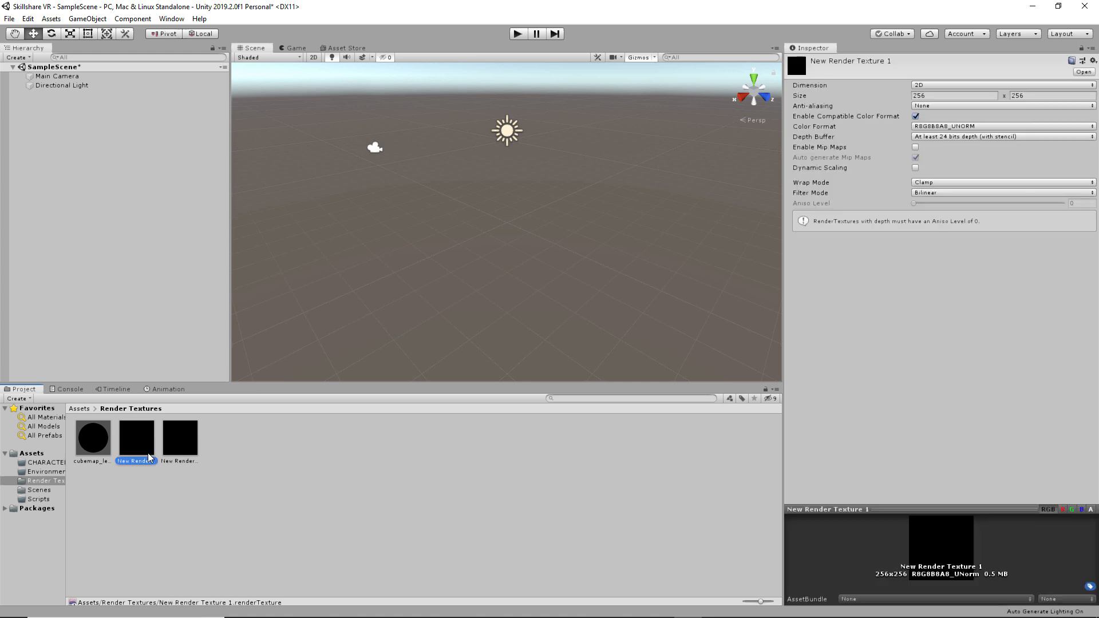
- Rename the second texture cubemap_right and set it to Cube dimension at 4096
left_click(150, 470)
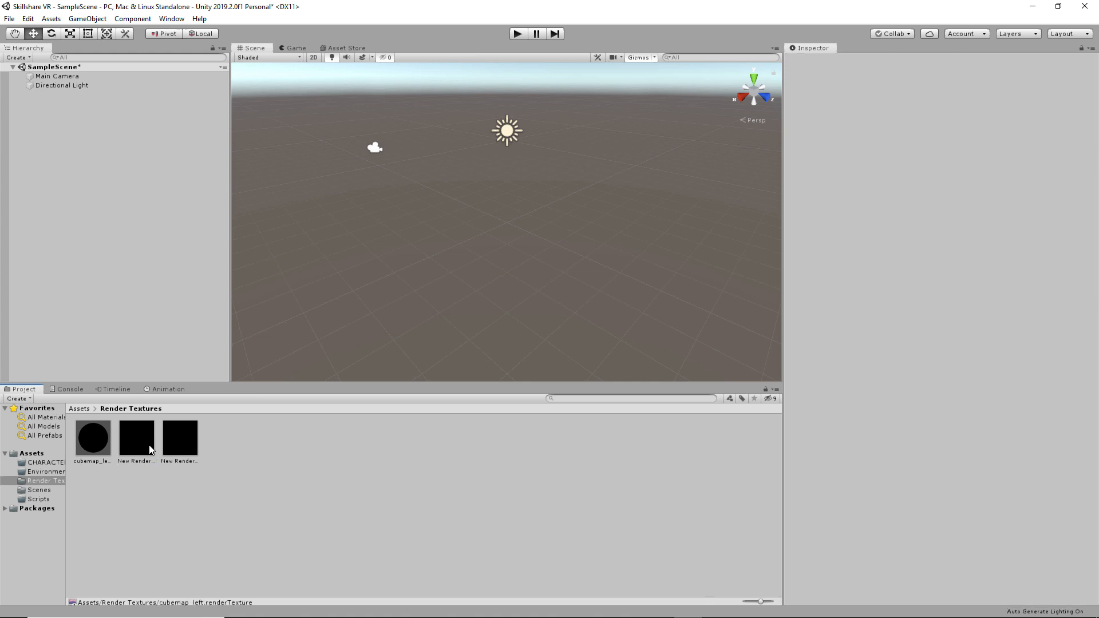
left_click(150, 449)
left_click(149, 461)
type("cubemap")
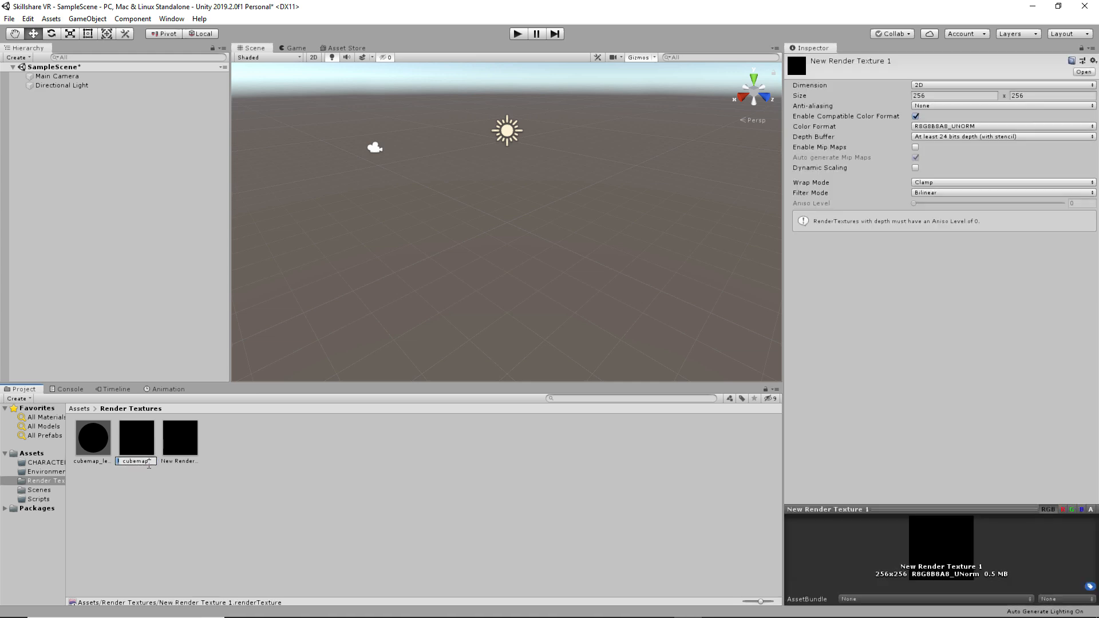
type("_right")
key("Return")
left_click(934, 85)
left_click(939, 110)
left_click(940, 95)
type("4096")
key("Return")
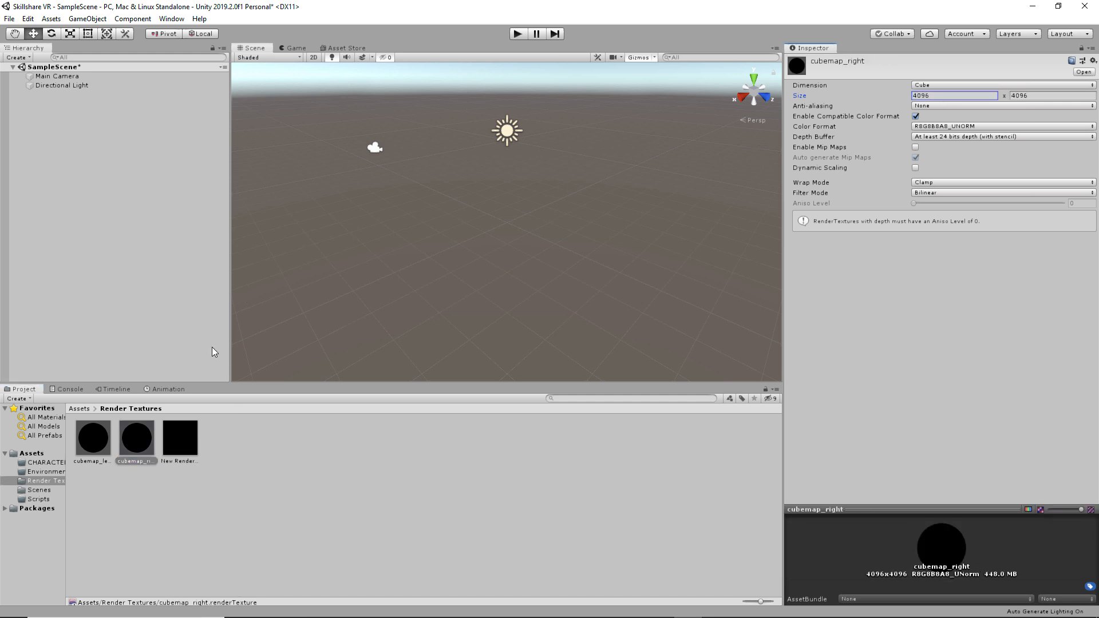
- Rename the third texture equirect and size it 4096 × 4096
left_click(192, 463)
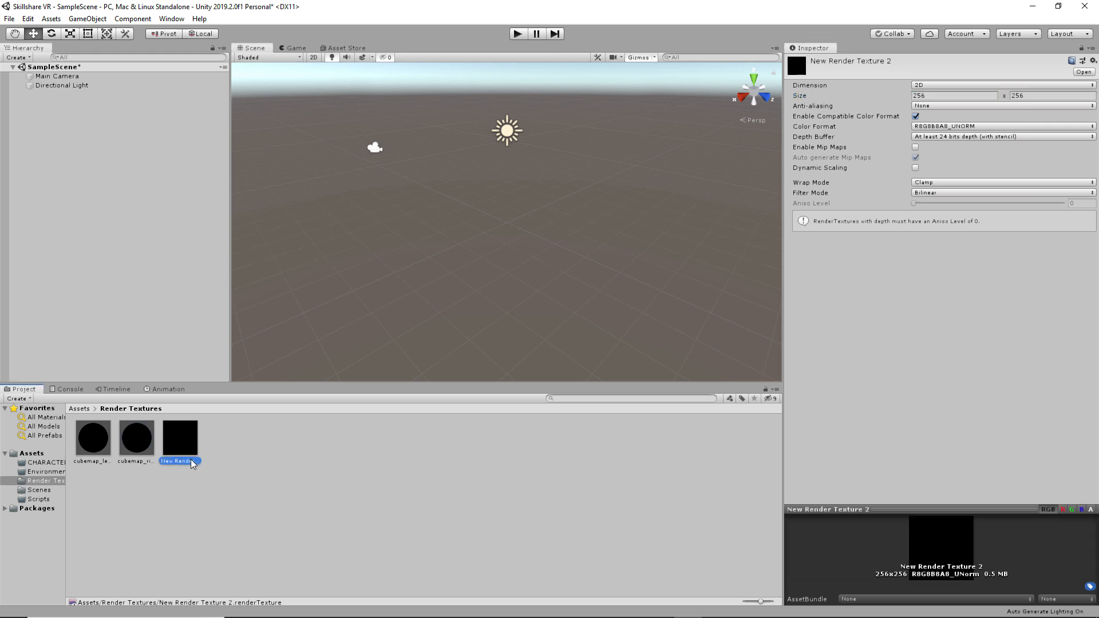
left_click(193, 462)
type("equirect")
key("Return")
left_click(944, 98)
type("4096")
key("Return")
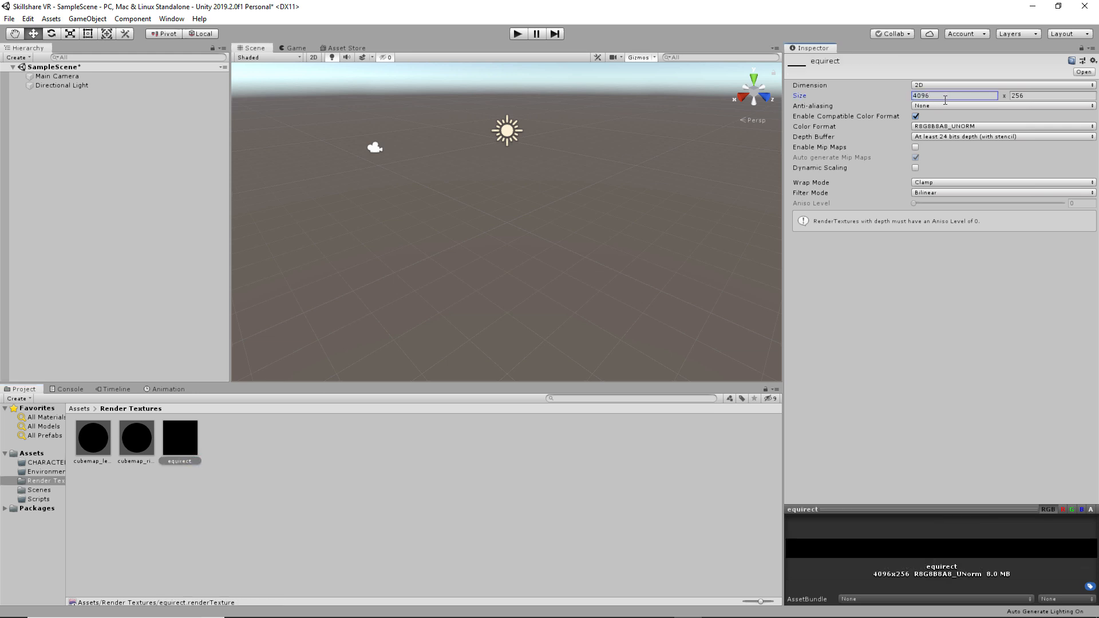
left_click(1025, 98)
left_click(945, 99)
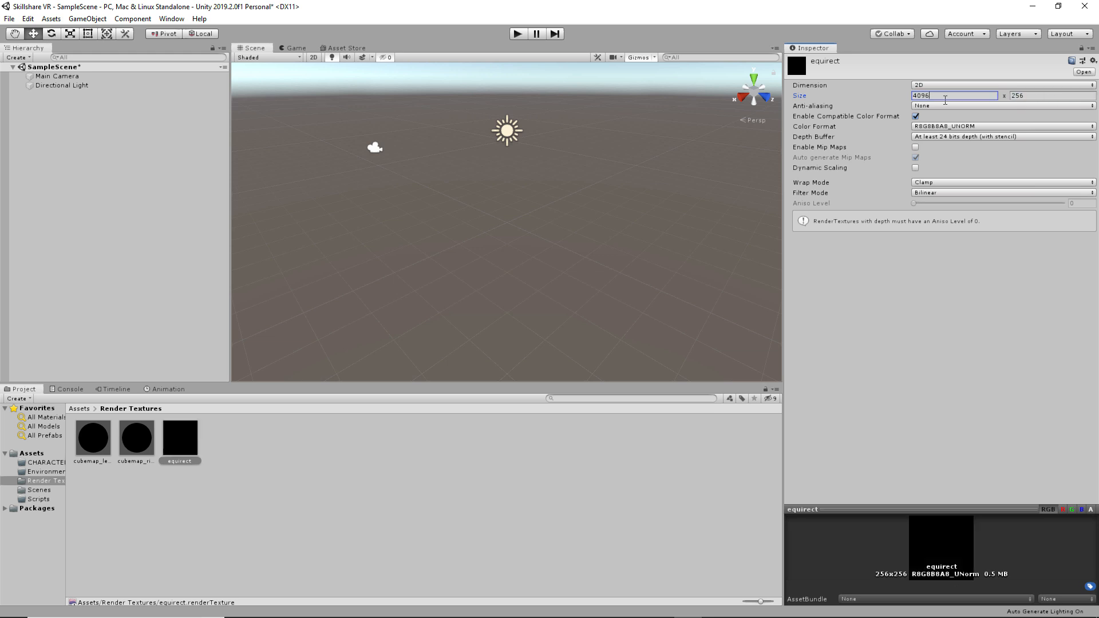
left_click(1026, 98)
type("4096")
key("Return")
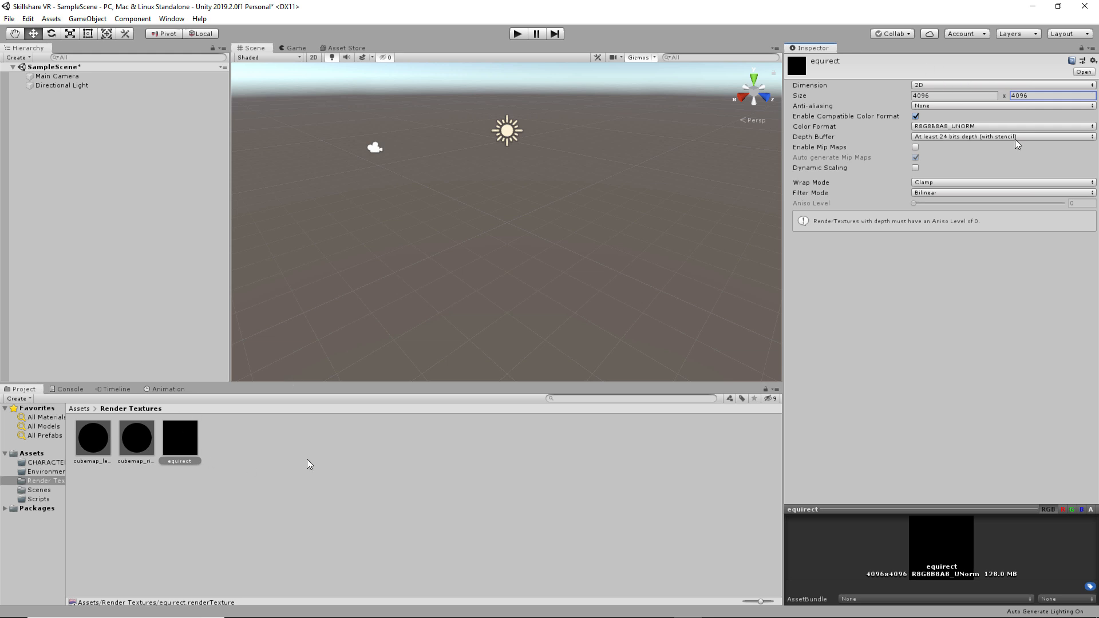
- Select Main Camera and drag CreateStereoCubemaps.cs from the desktop into the Scripts folder
left_click(79, 409)
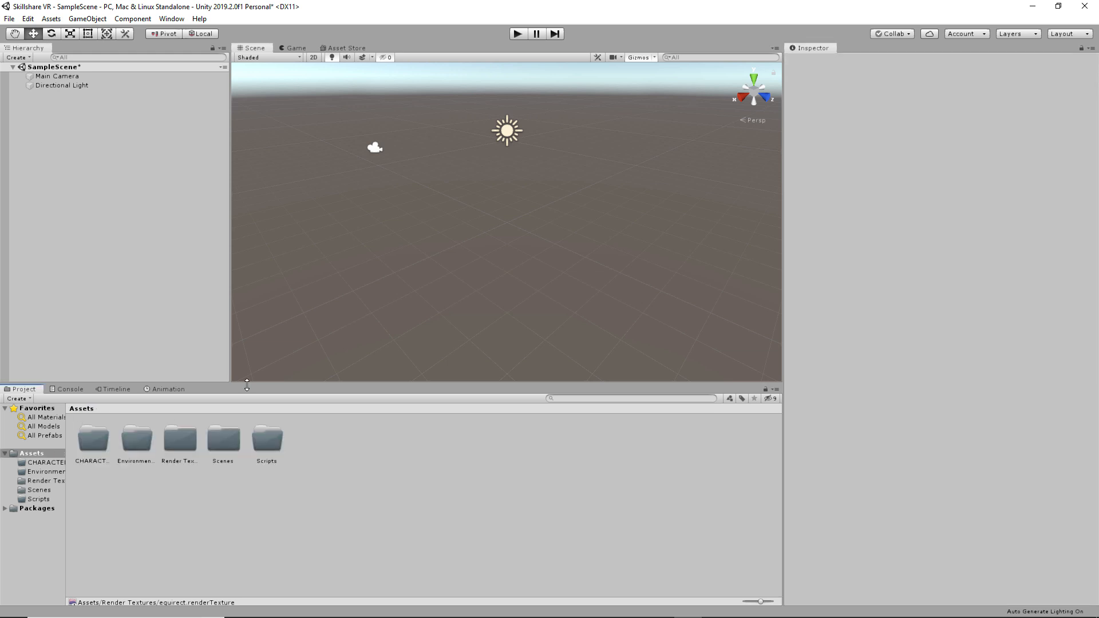
double_click(180, 452)
left_click(80, 409)
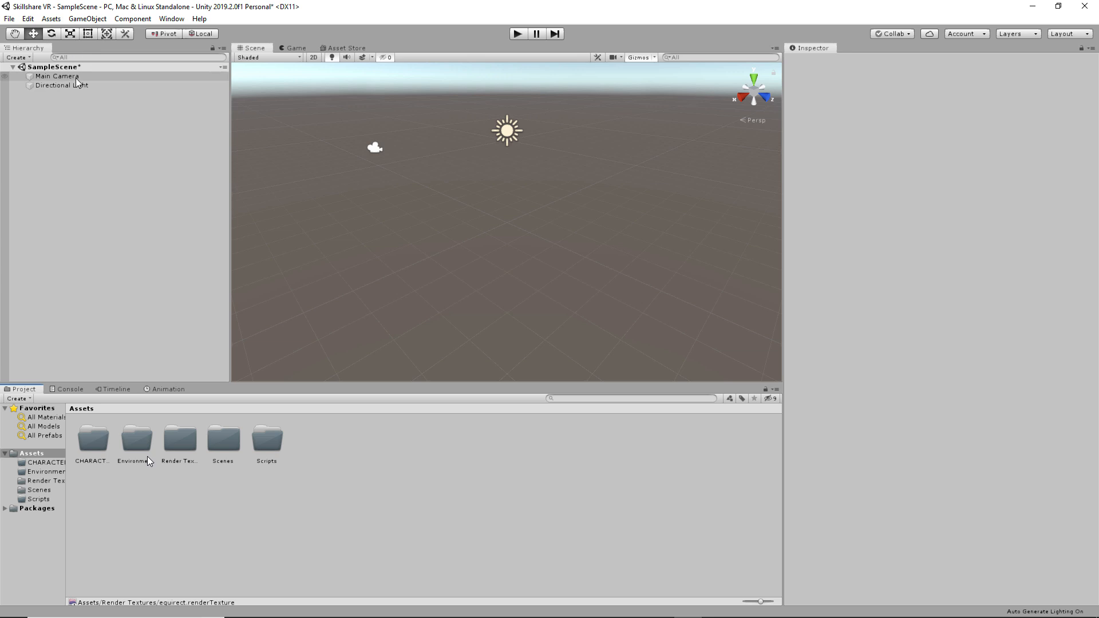
left_click(56, 76)
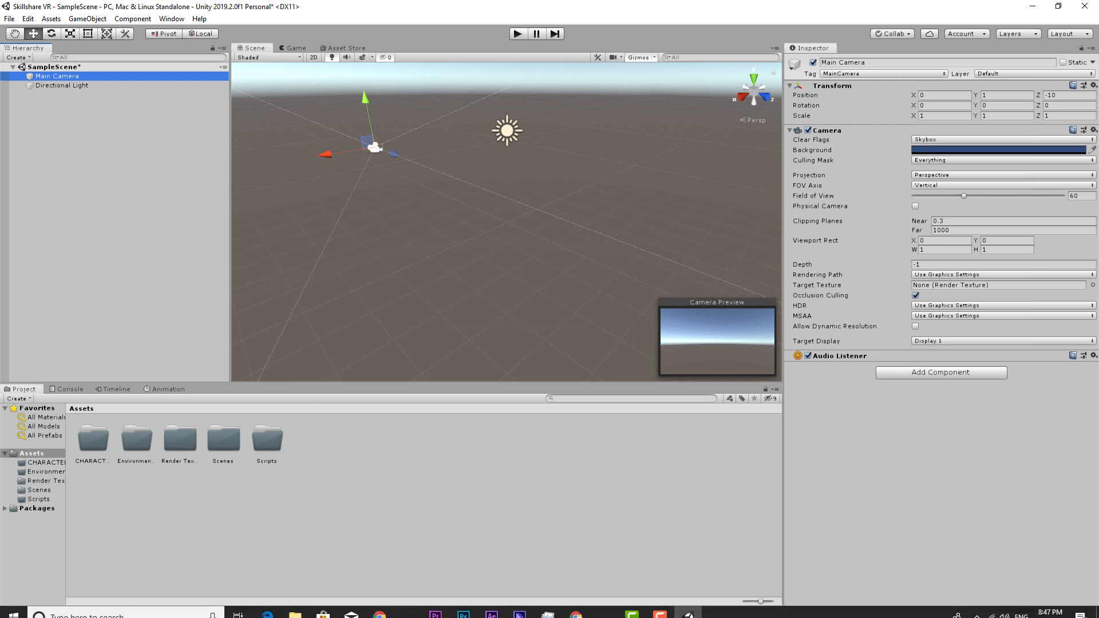
left_click(295, 610)
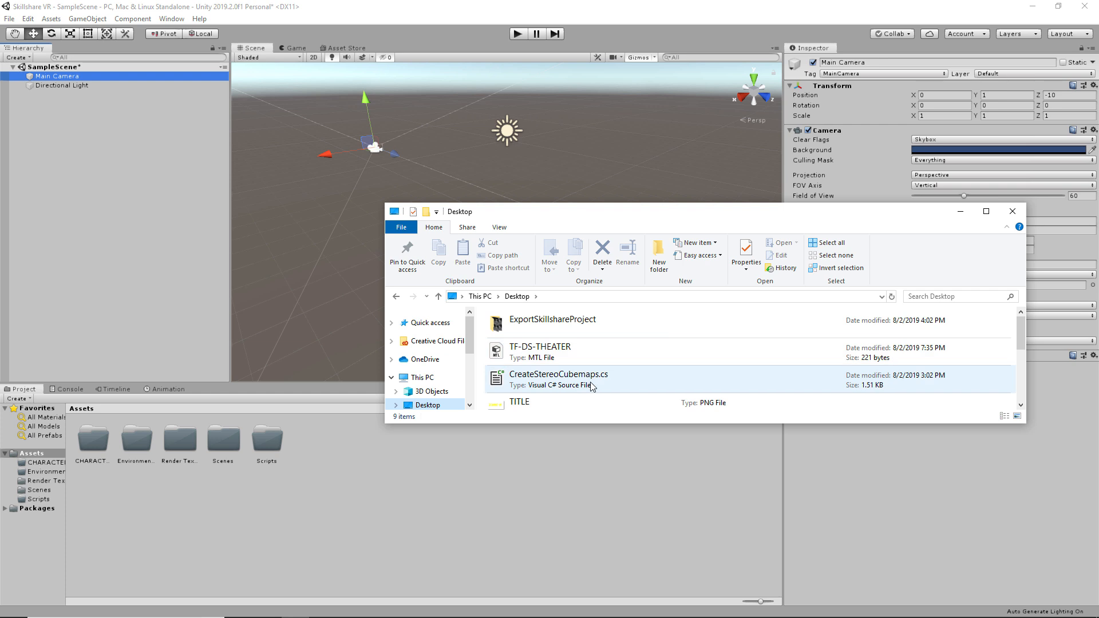
left_click(551, 385)
left_click_drag(605, 378, 266, 448)
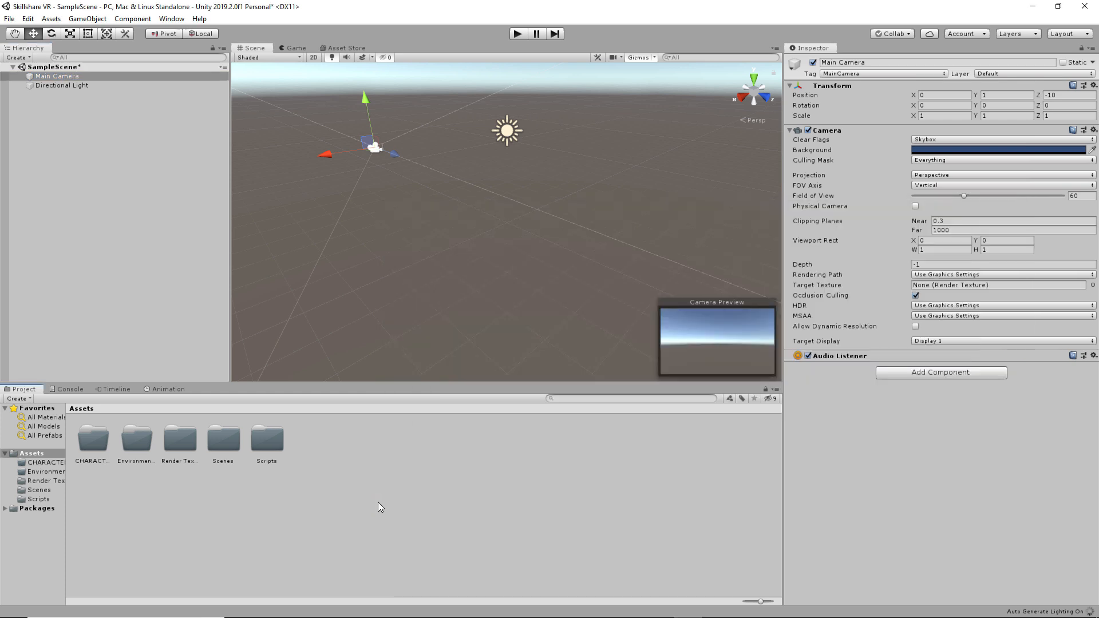
double_click(273, 433)
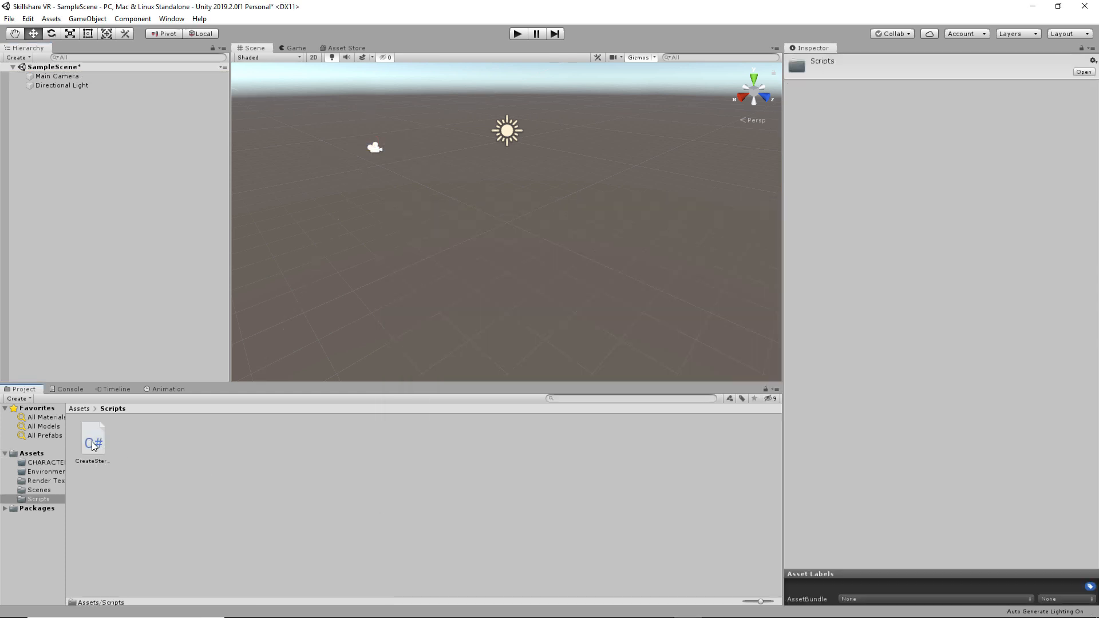
- Drop CreateStereoCubemaps onto Main Camera (Render Stereo on, separation 0.064) and return to Assets
left_click_drag(93, 446, 56, 77)
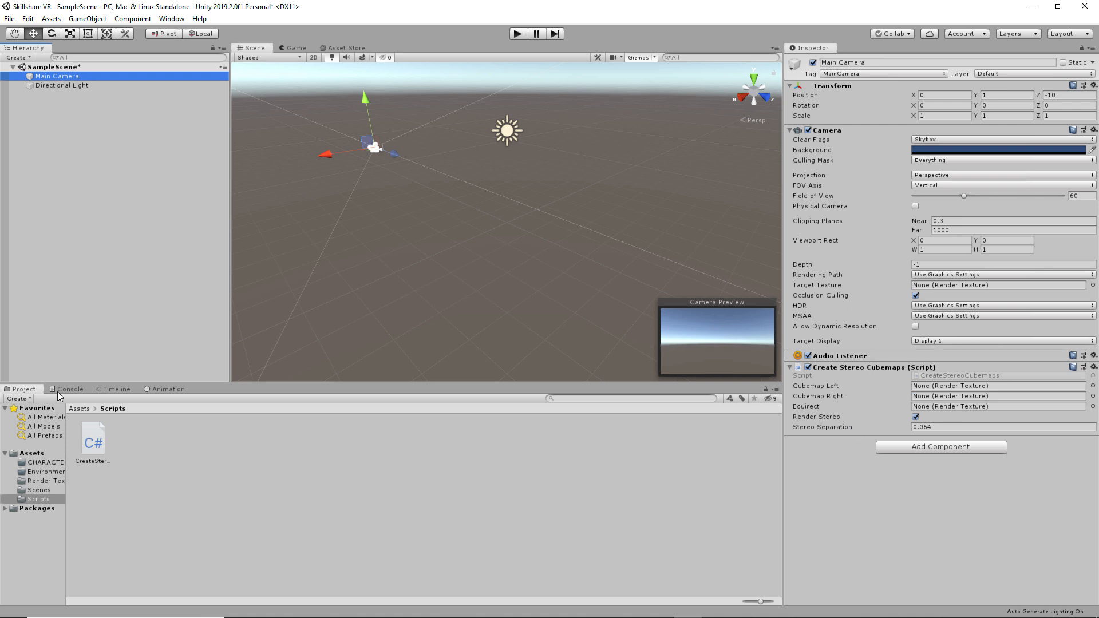
left_click(1083, 51)
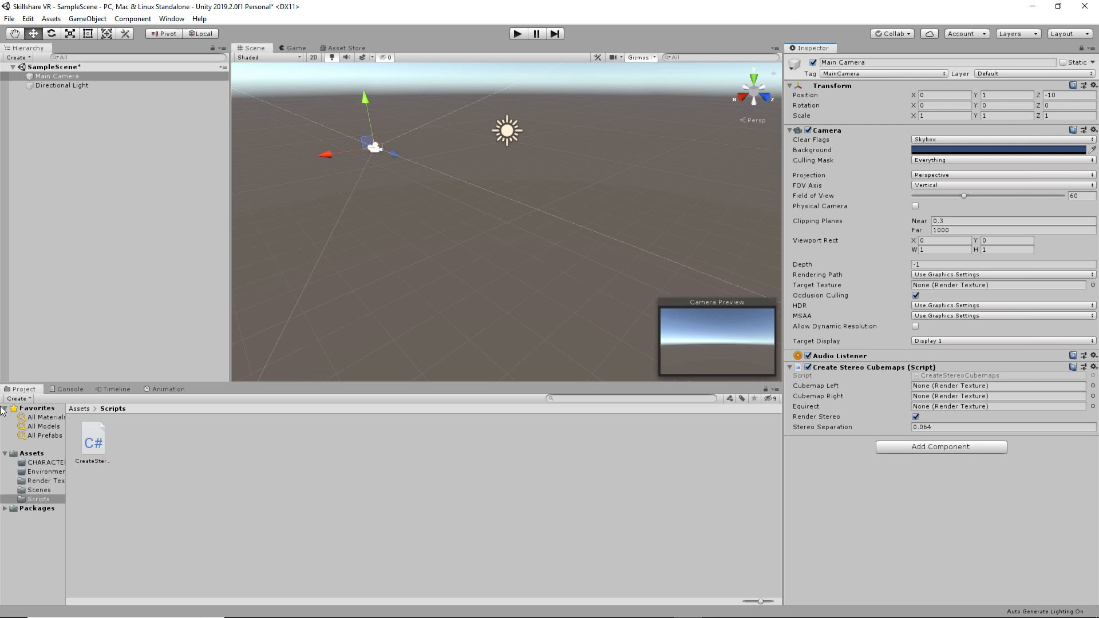
left_click(80, 407)
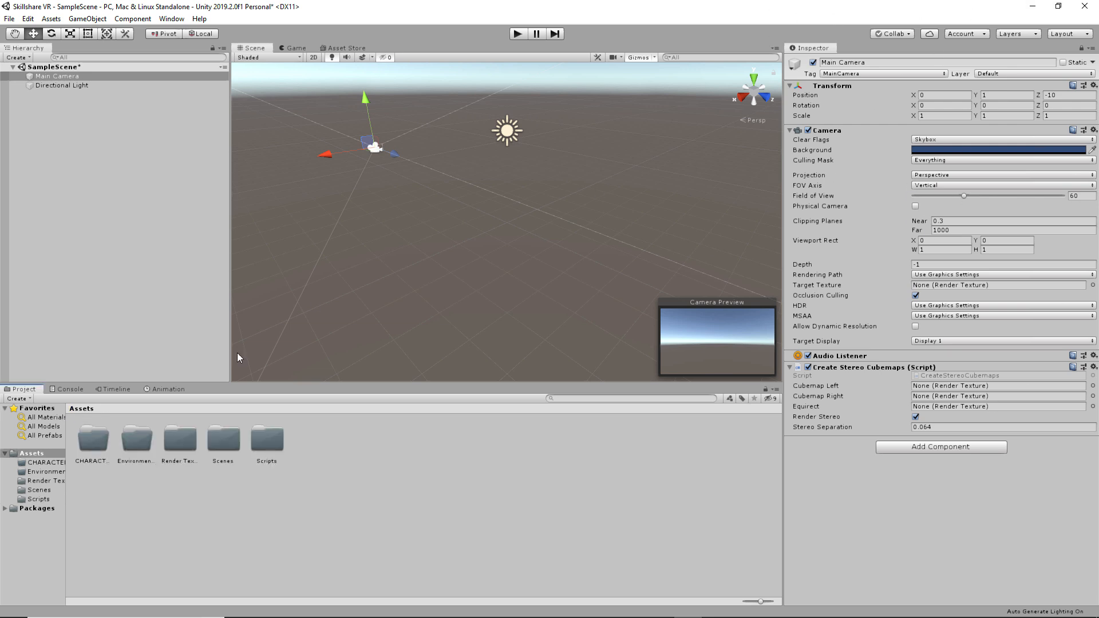
- Assign cubemap_left, cubemap_right and equirect to the Create Stereo Cubemaps script, then disable it
double_click(184, 446)
left_click_drag(92, 445, 962, 388)
left_click_drag(138, 438, 941, 400)
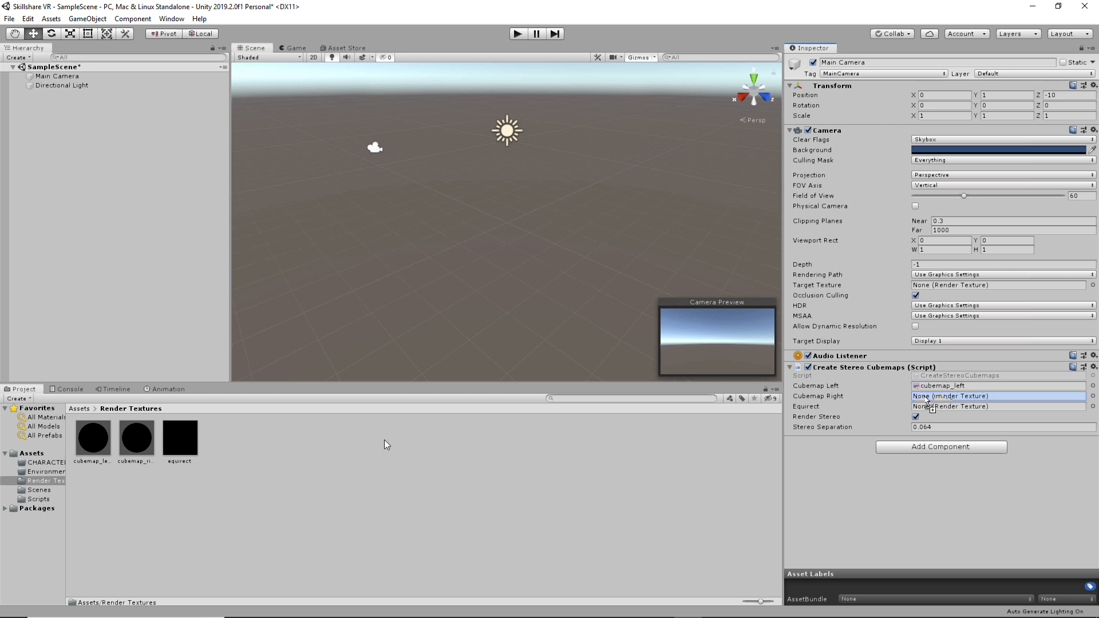
left_click_drag(194, 446, 959, 411)
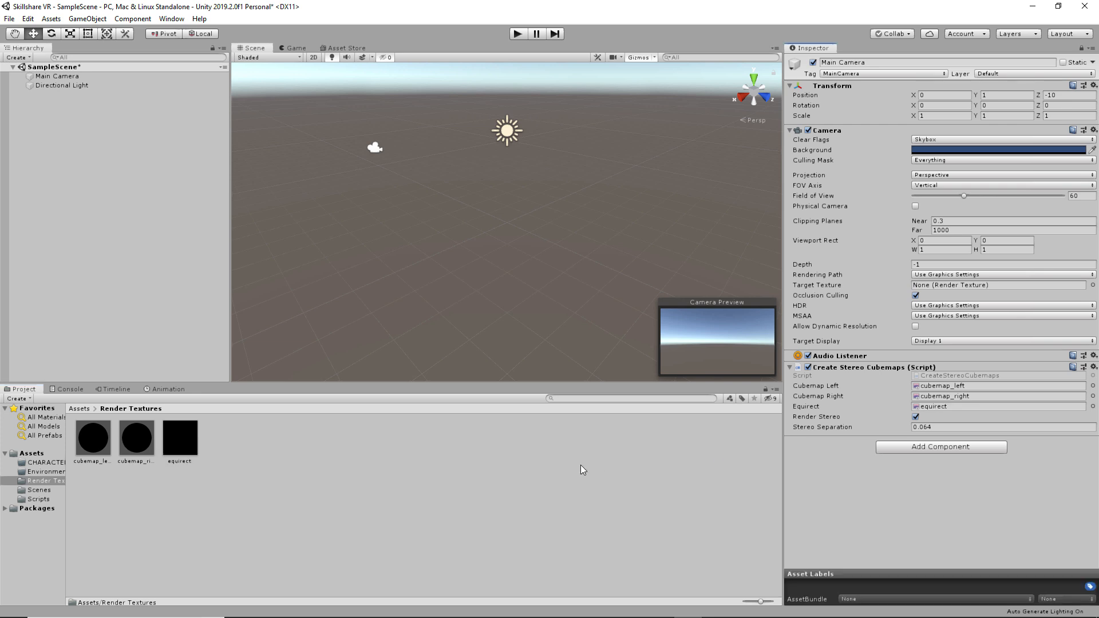
left_click(808, 368)
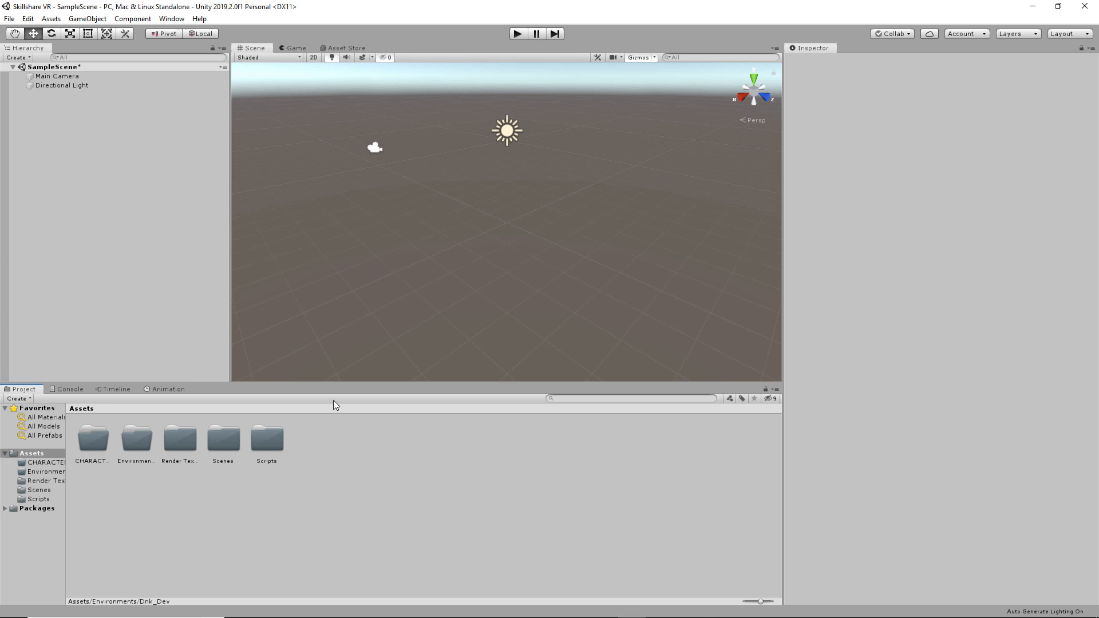
- Search the Asset Store for 'zombie', then download and import the free Zombie package
left_click(358, 48)
left_click(514, 85)
type("zombie")
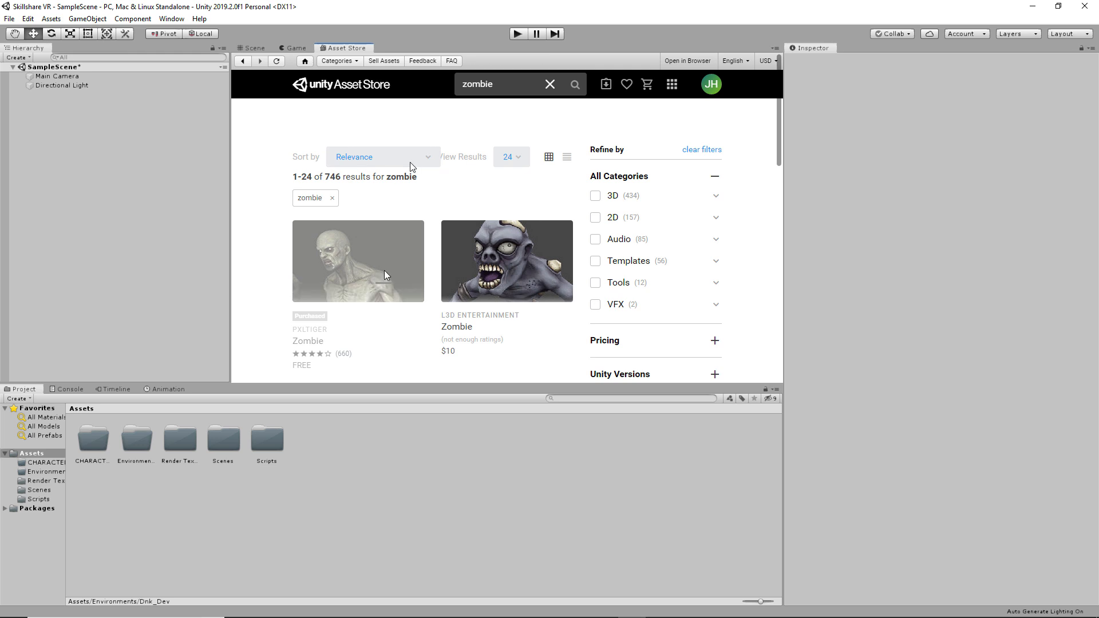
left_click(383, 270)
left_click(706, 194)
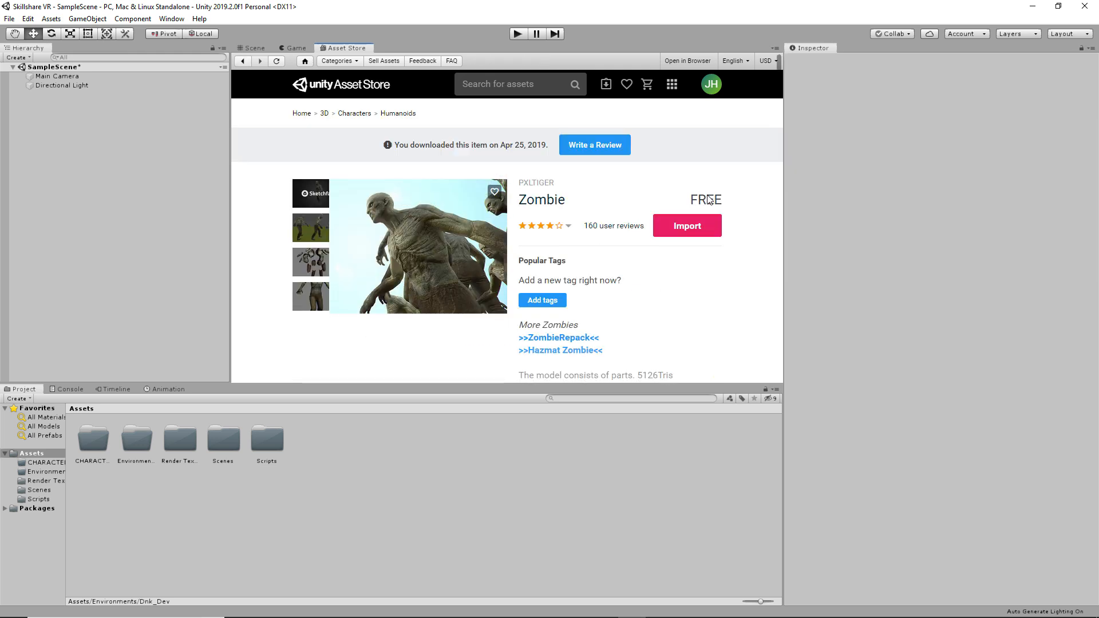
left_click(702, 226)
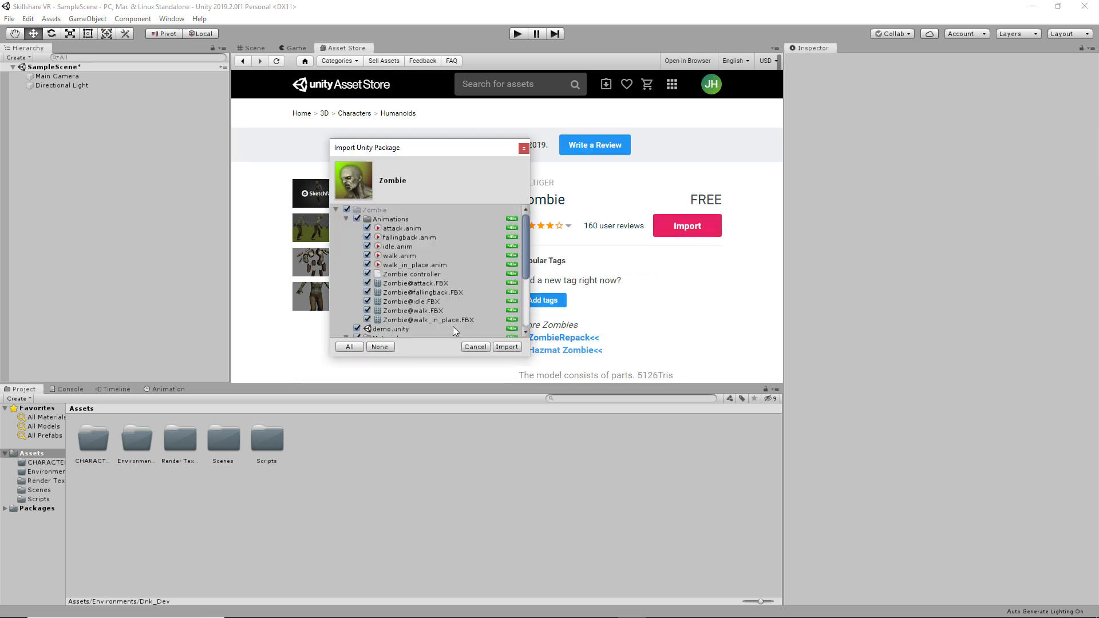
left_click(514, 347)
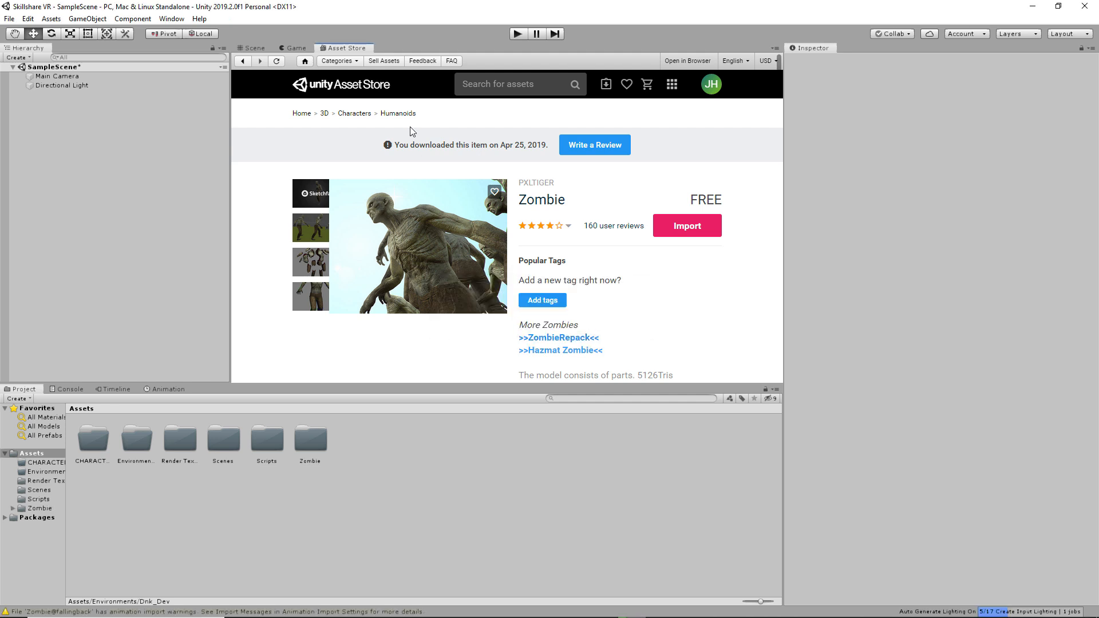
- Find the free Hospital Horror Pack via 'horror hospital' sorted by lowest price, and import it
left_click(474, 80)
type("h")
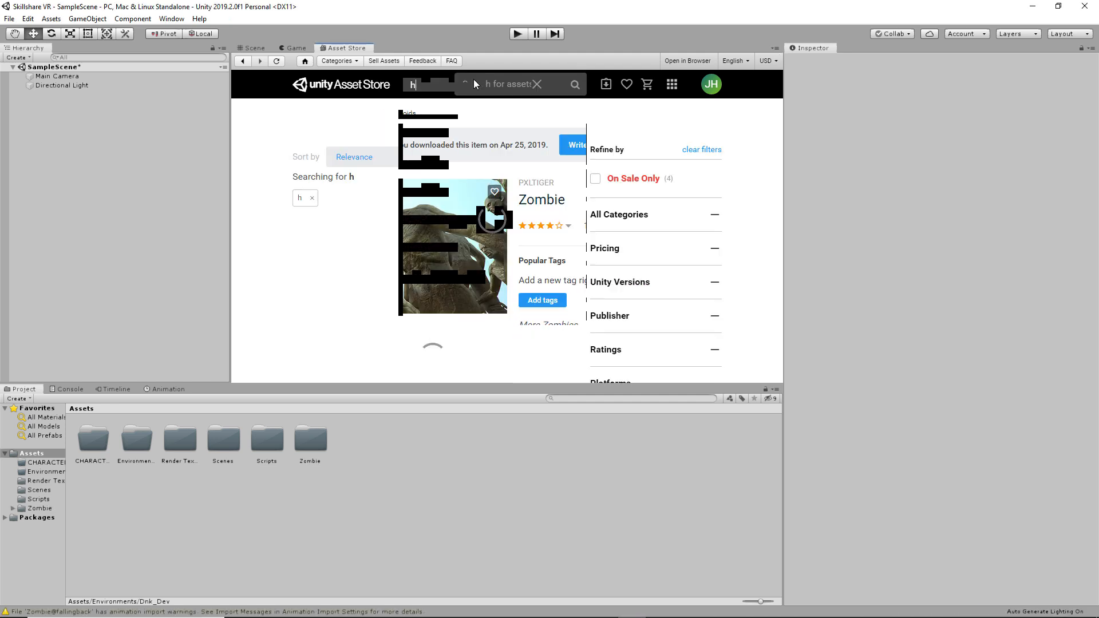
type("orror hospital")
key("Return")
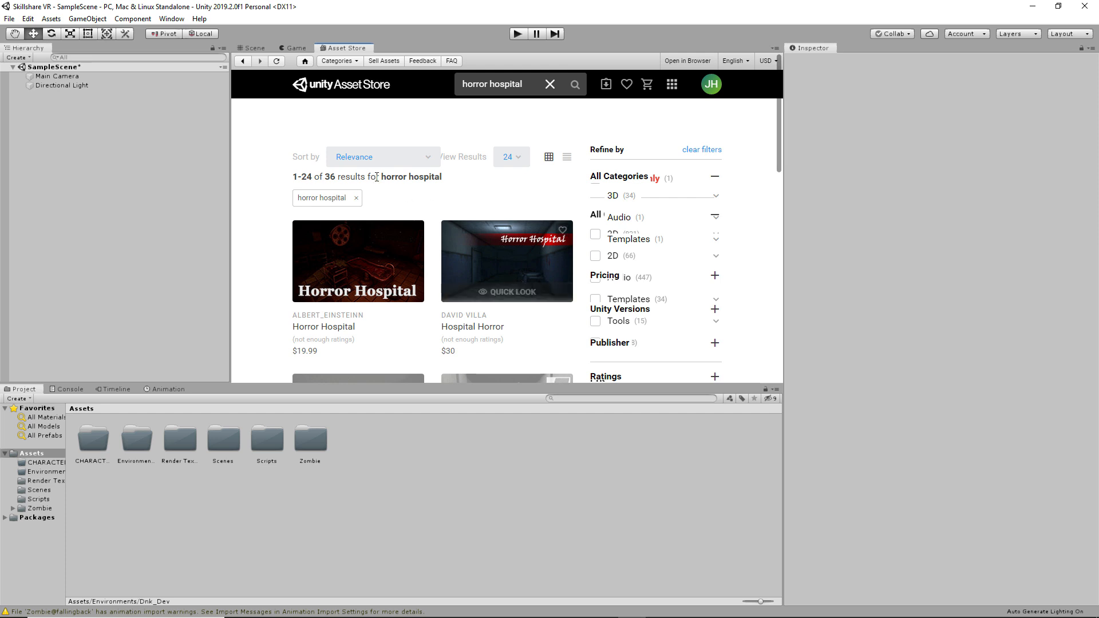
left_click(395, 159)
left_click(378, 283)
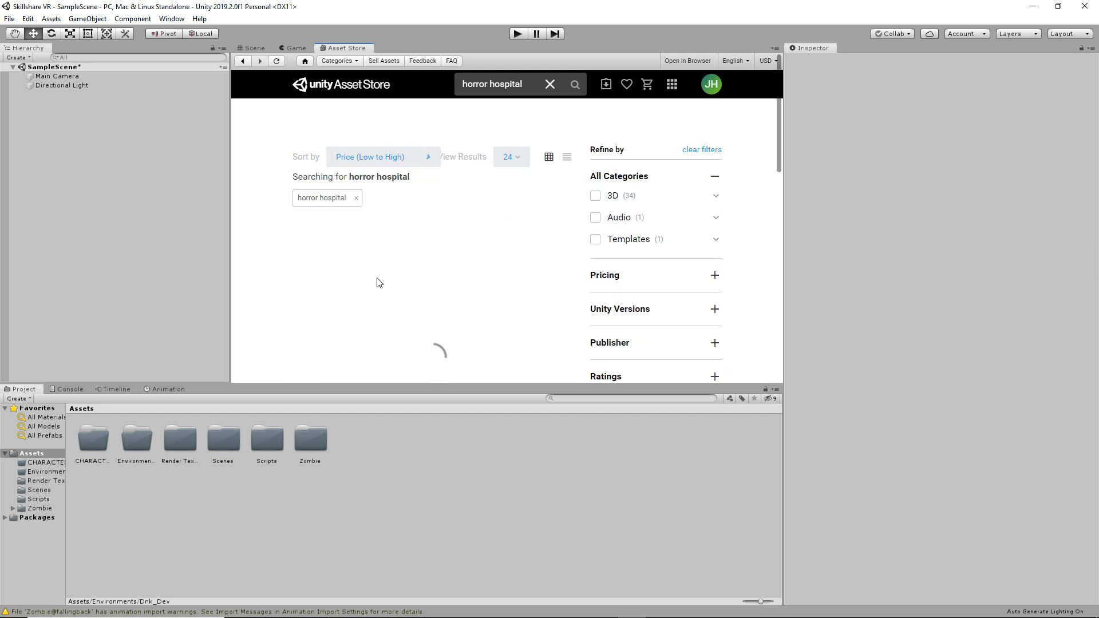
left_click(517, 287)
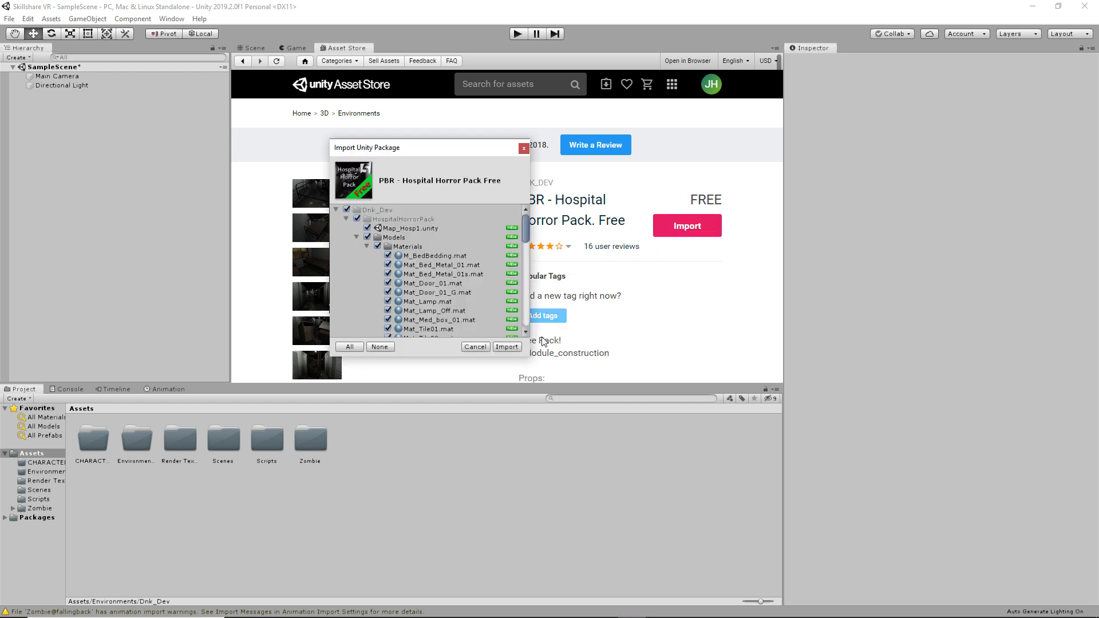
left_click(506, 347)
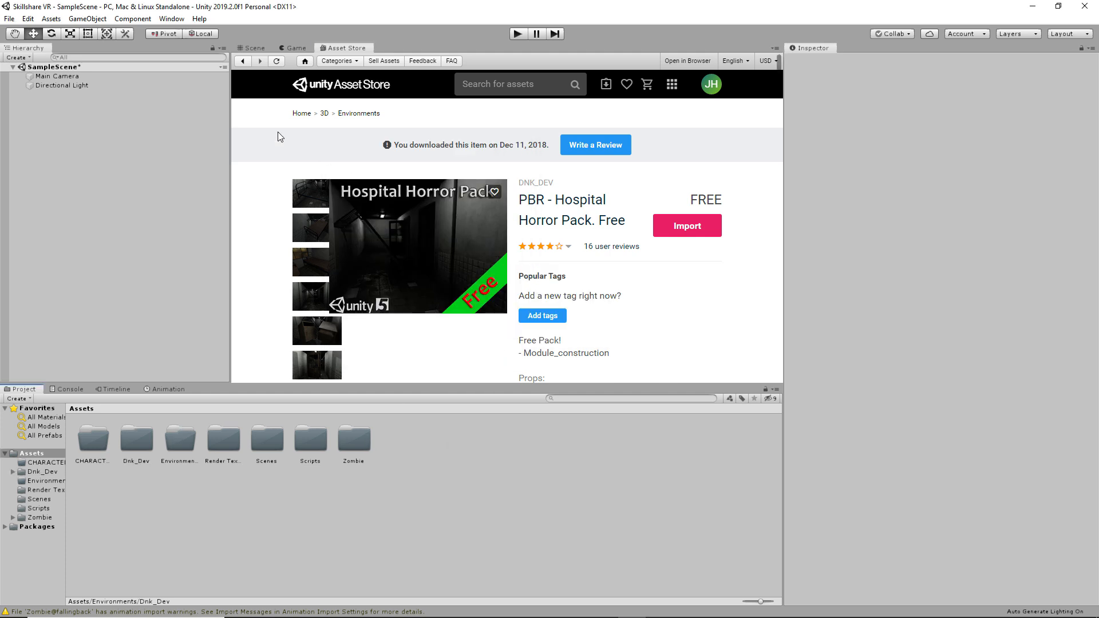
left_click(253, 48)
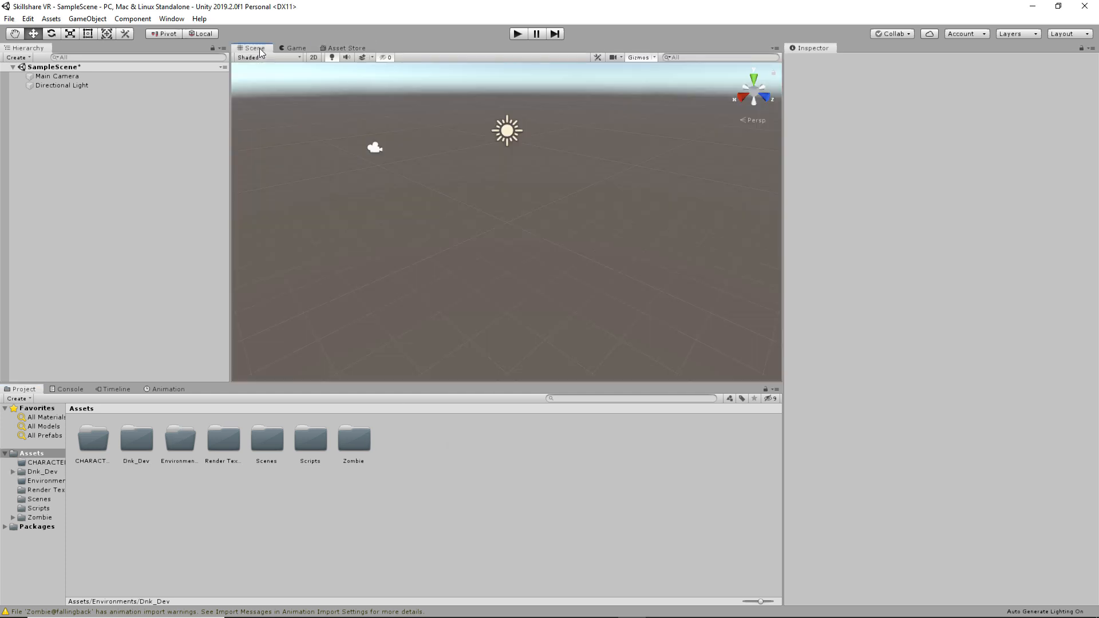
- Move the Zombie folder into CHARACTERS and Dnk_Dev into Environments
left_click(363, 446)
left_click_drag(361, 445, 93, 454)
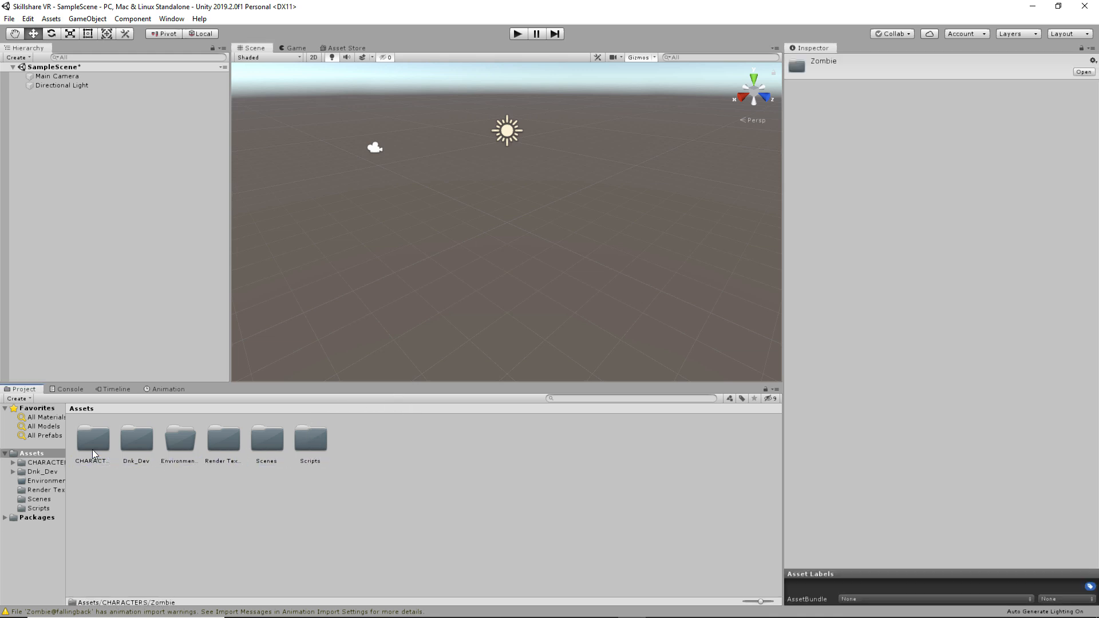
left_click_drag(185, 450, 186, 444)
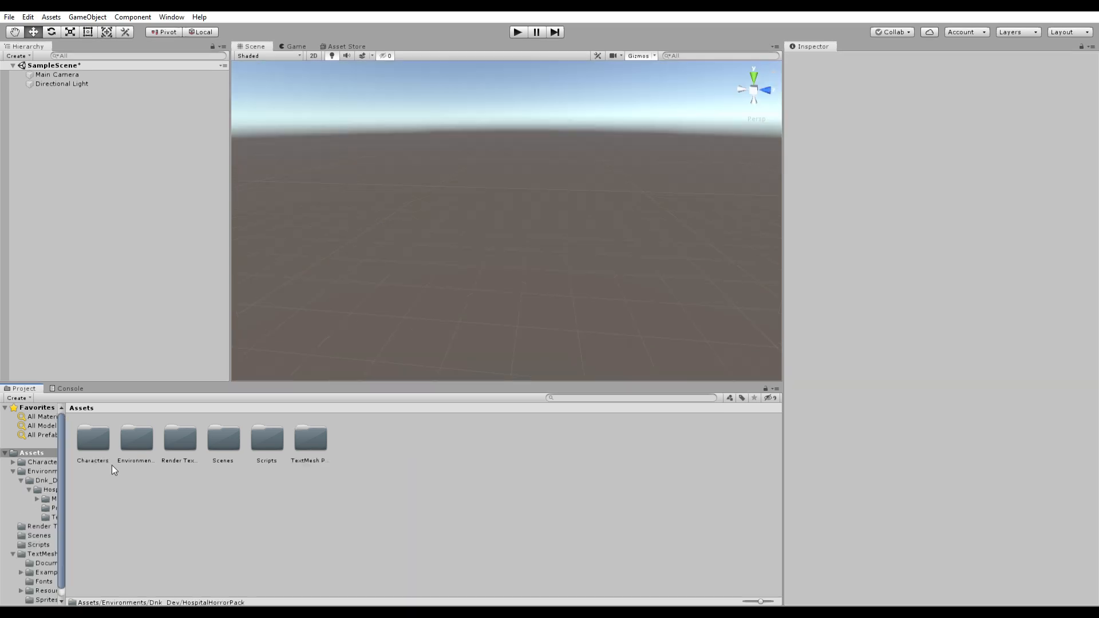
- Add Map_Hosp1 from Environments/Dnk_Dev/HospitalHorrorPack to the Hierarchy as a second scene
double_click(146, 426)
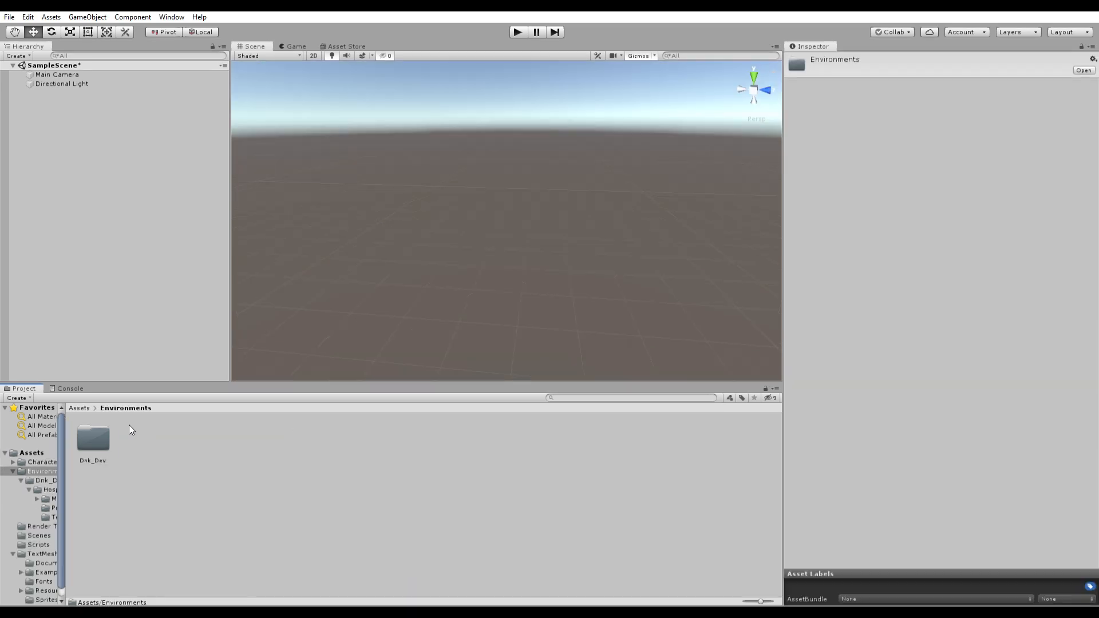
double_click(94, 437)
double_click(101, 438)
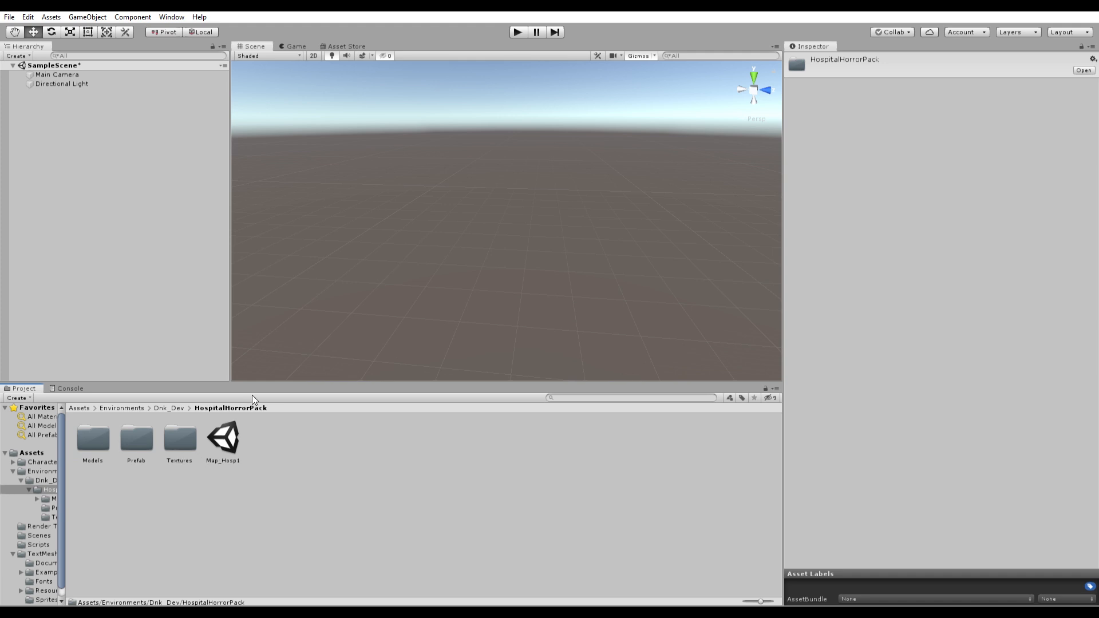
left_click(227, 434)
left_click_drag(227, 433, 189, 358)
left_click_drag(89, 130, 77, 105)
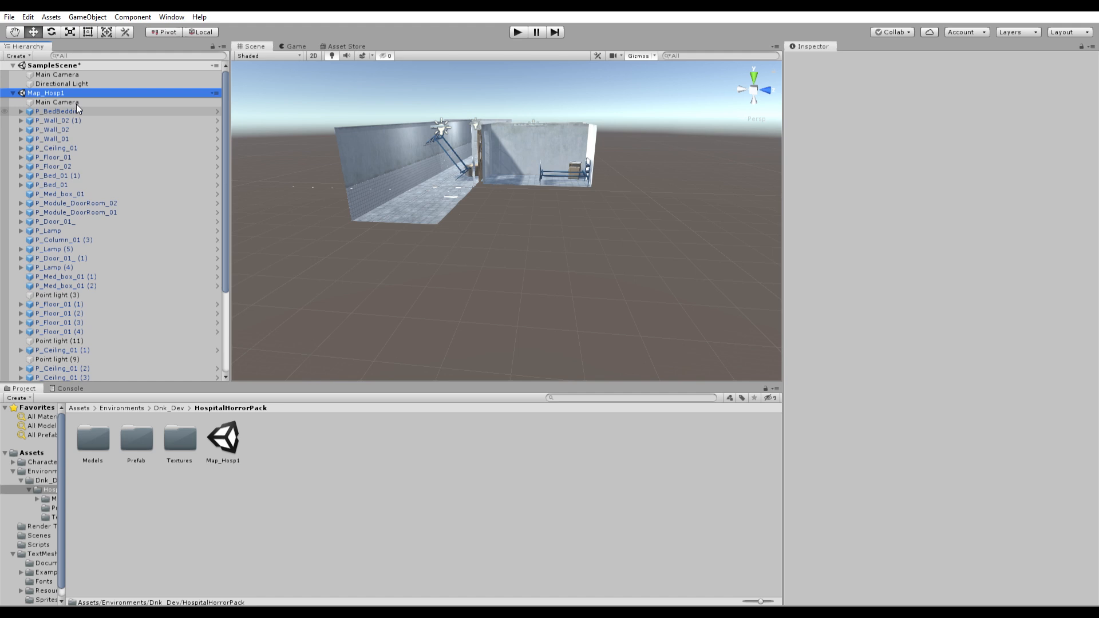
- Move the Main Camera into the hospital room at X -7.95, Z -0.13
left_click(60, 71)
key("f")
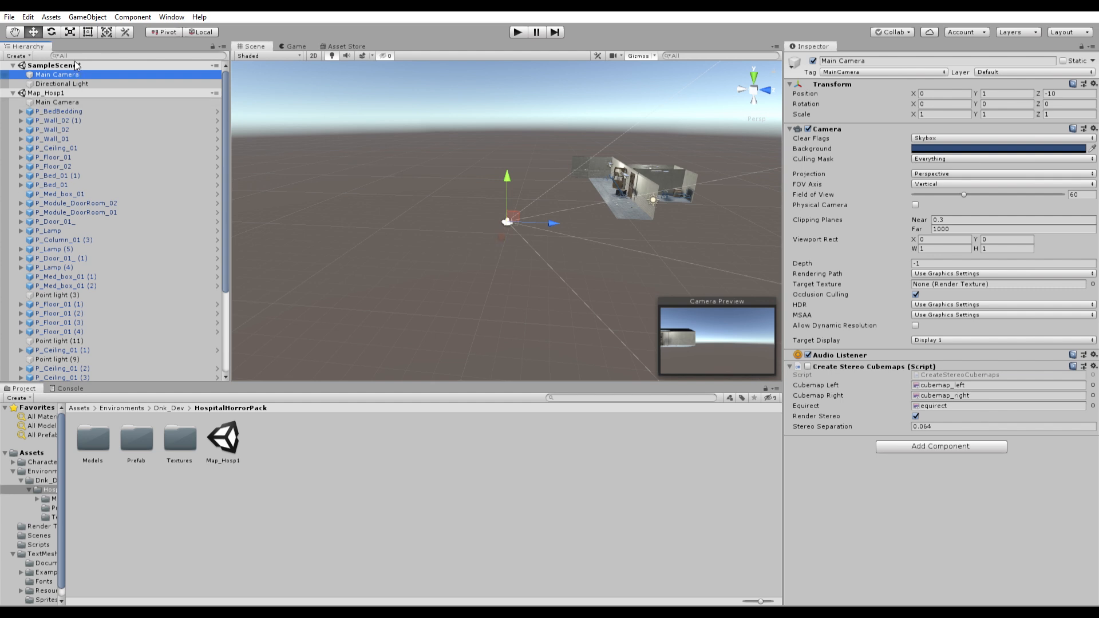
scroll(520, 224, "up", 10)
left_click_drag(554, 222, 785, 244)
right_click_drag(625, 239, 671, 243)
left_click_drag(553, 214, 558, 161)
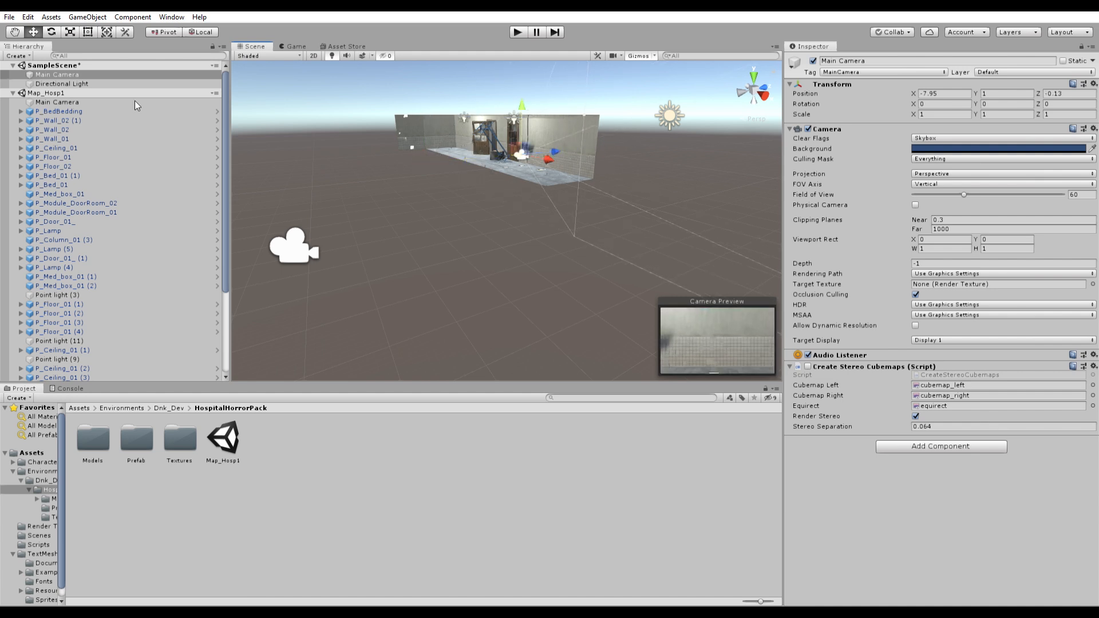
- Fly the Scene view into the hospital rooms to inspect the corridor
double_click(81, 74)
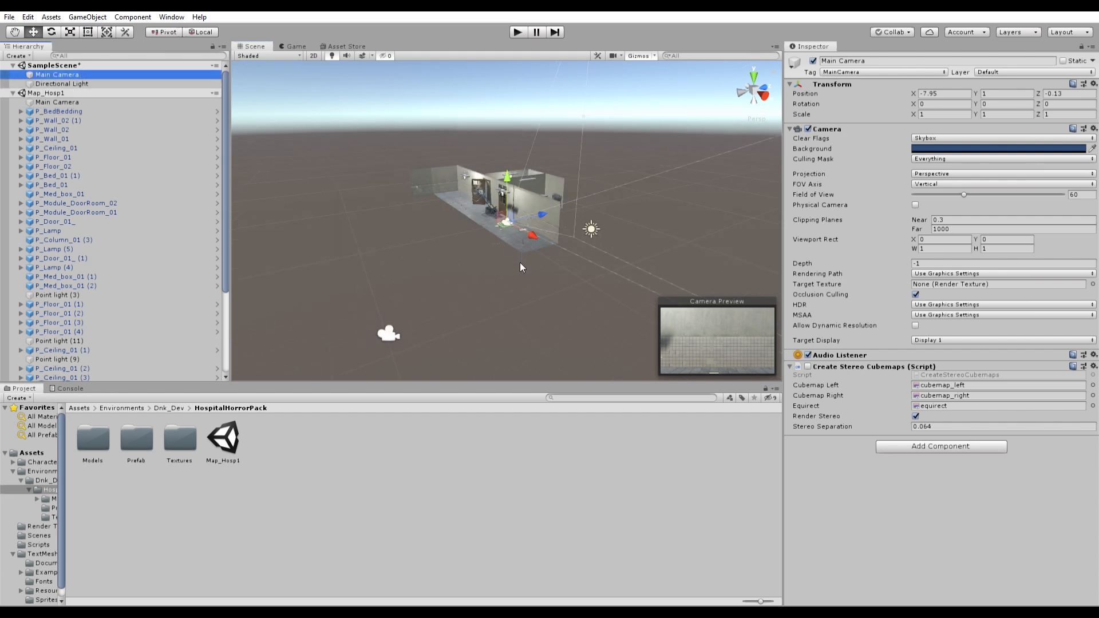
right_click_drag(624, 153, 567, 226)
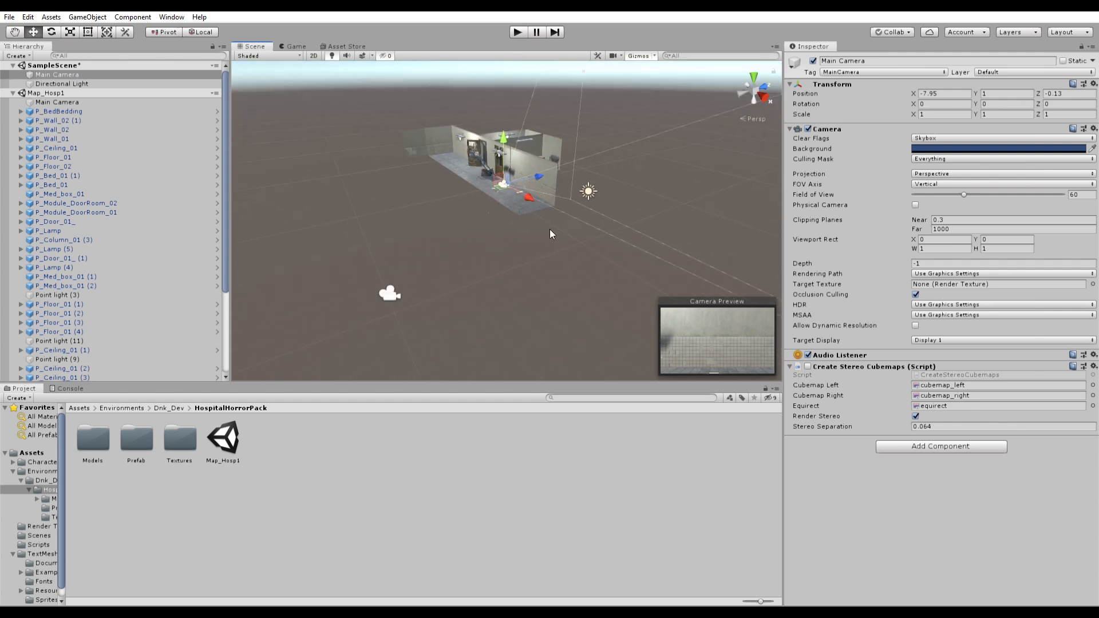
scroll(550, 229, "up", 2)
scroll(550, 229, "down", 4)
scroll(549, 228, "up", 3)
middle_click_drag(541, 209, 612, 209)
middle_click_drag(497, 246, 567, 251)
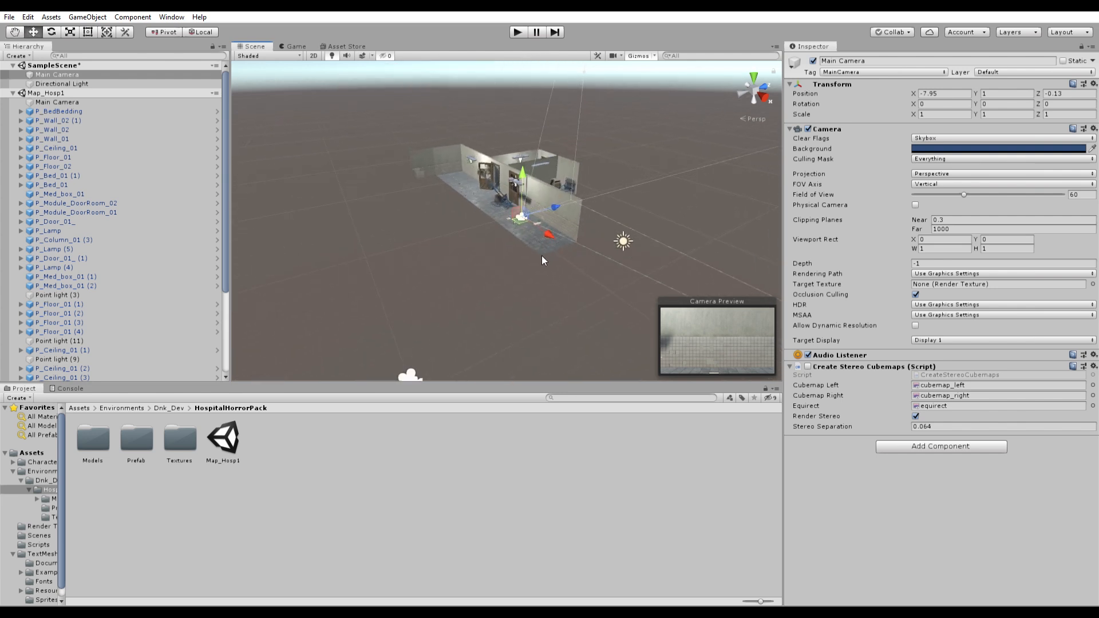
key("alt")
scroll(547, 264, "up", 5, "alt")
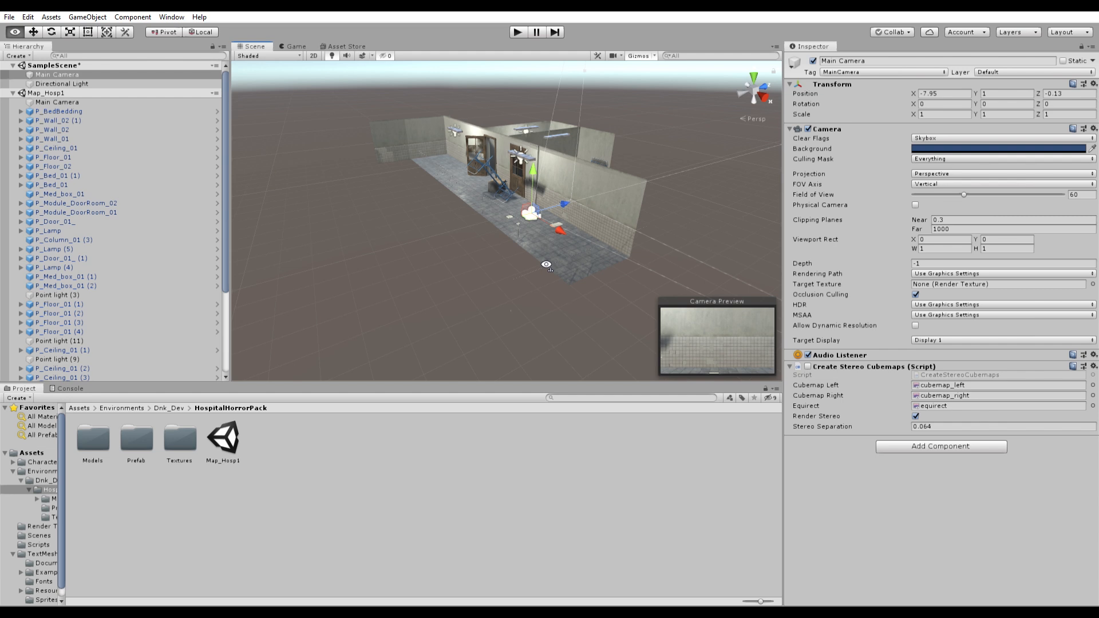
scroll(546, 265, "down", 5, "alt")
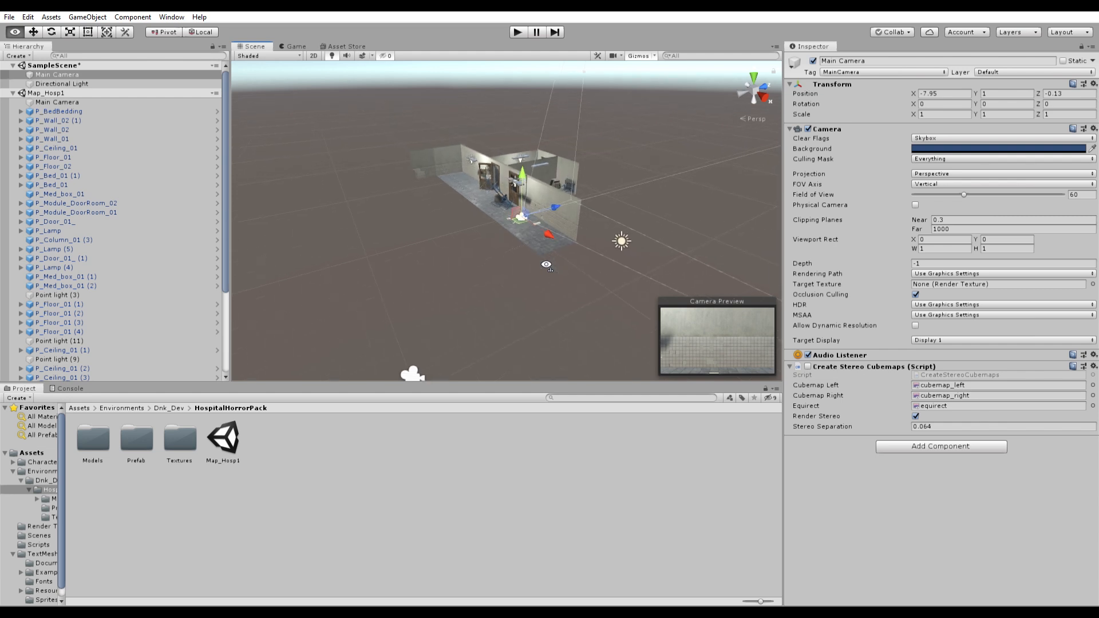
key("a")
key("d")
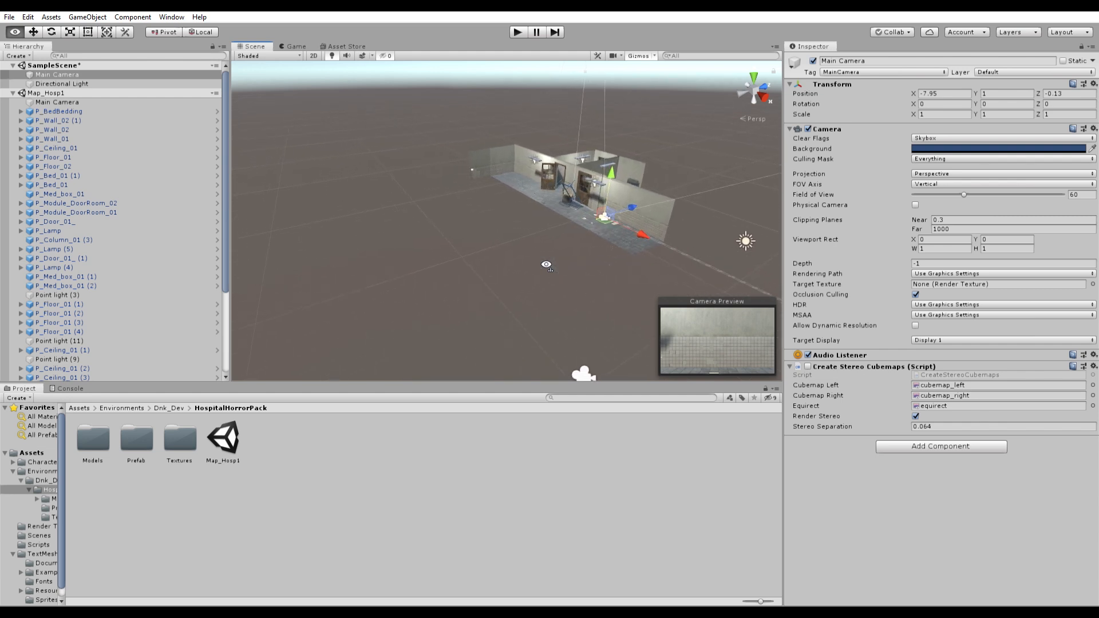
key("d")
right_click_drag(572, 244, 546, 259)
right_click_drag(556, 220, 505, 192)
key("w")
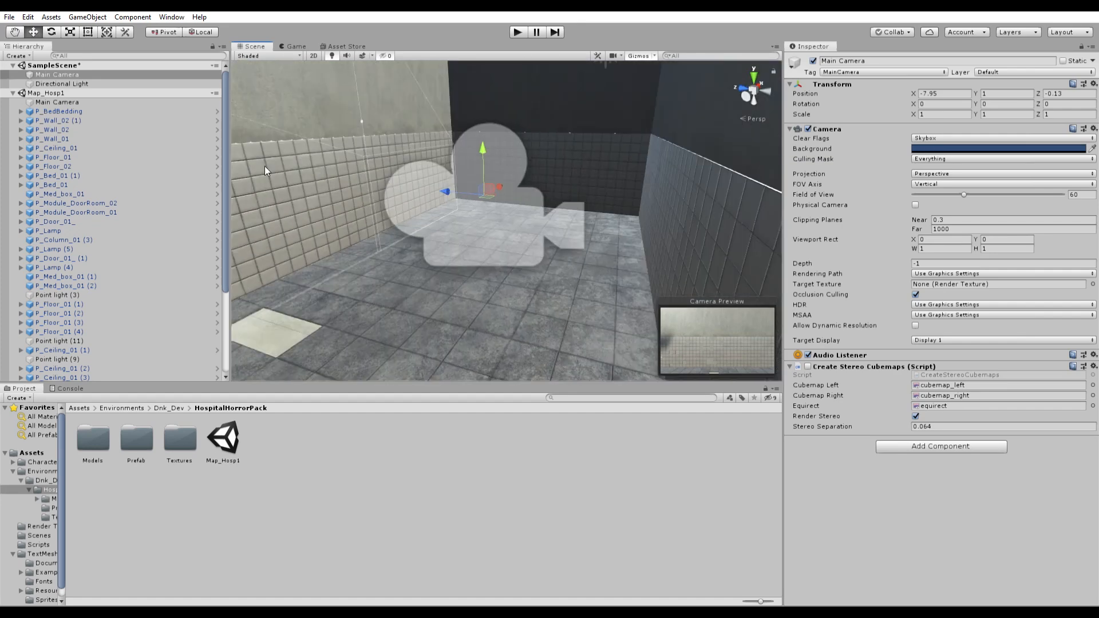
- Rotate the Main Camera to Y -79.94 so it looks down the corridor
double_click(119, 73)
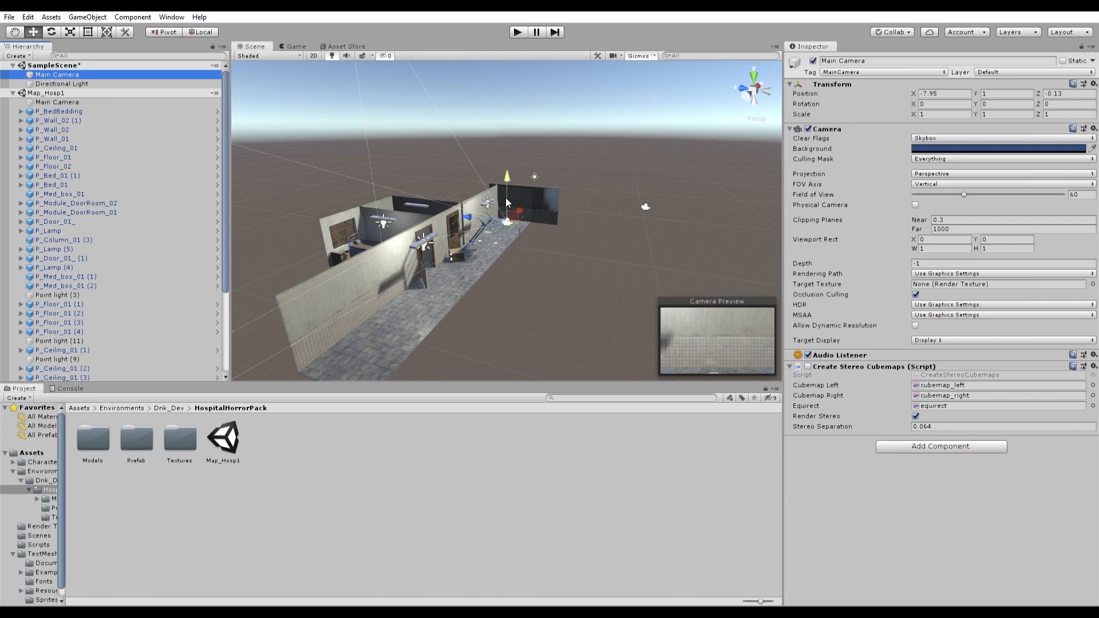
key("e")
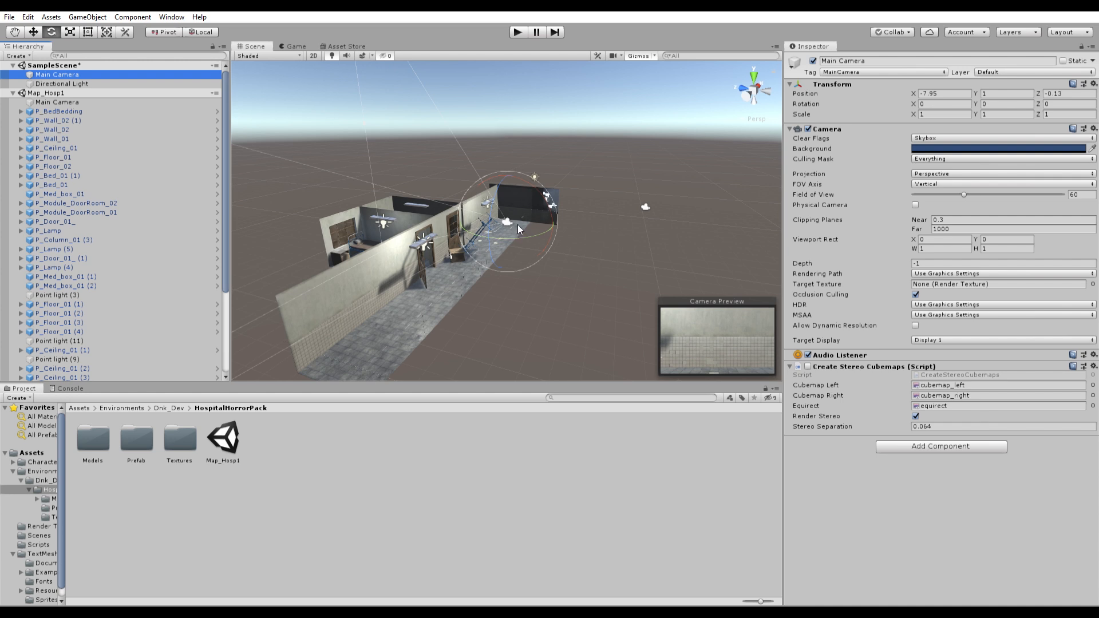
left_click_drag(521, 226, 661, 283)
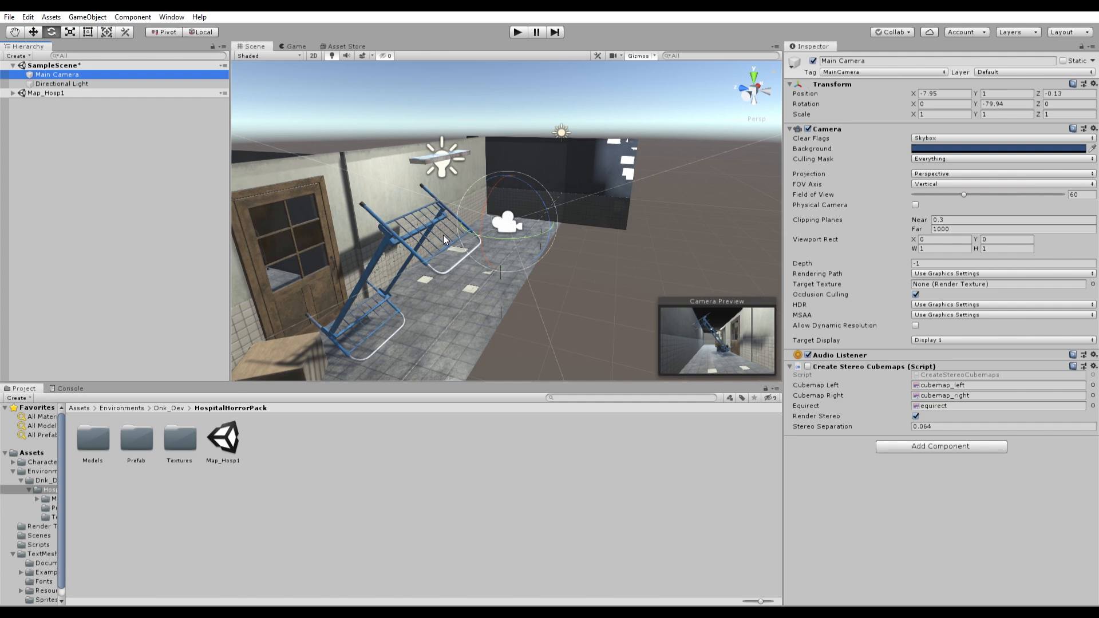
scroll(504, 238, "up", 10)
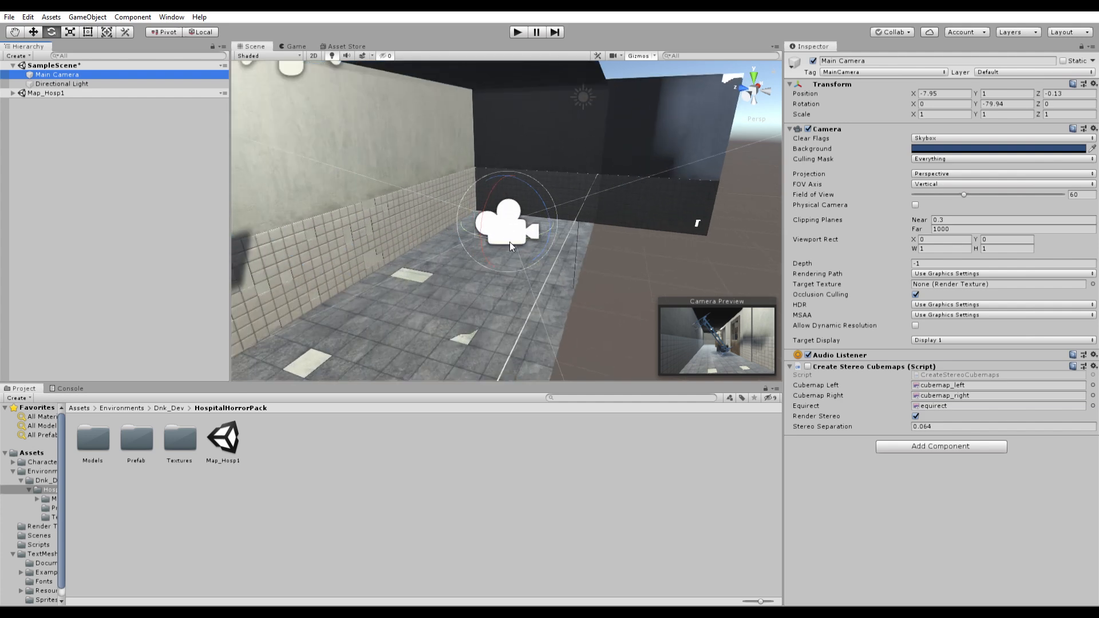
scroll(506, 240, "up", 4)
right_click_drag(559, 139, 418, 148)
middle_click_drag(497, 162, 431, 151)
scroll(431, 150, "up", 3)
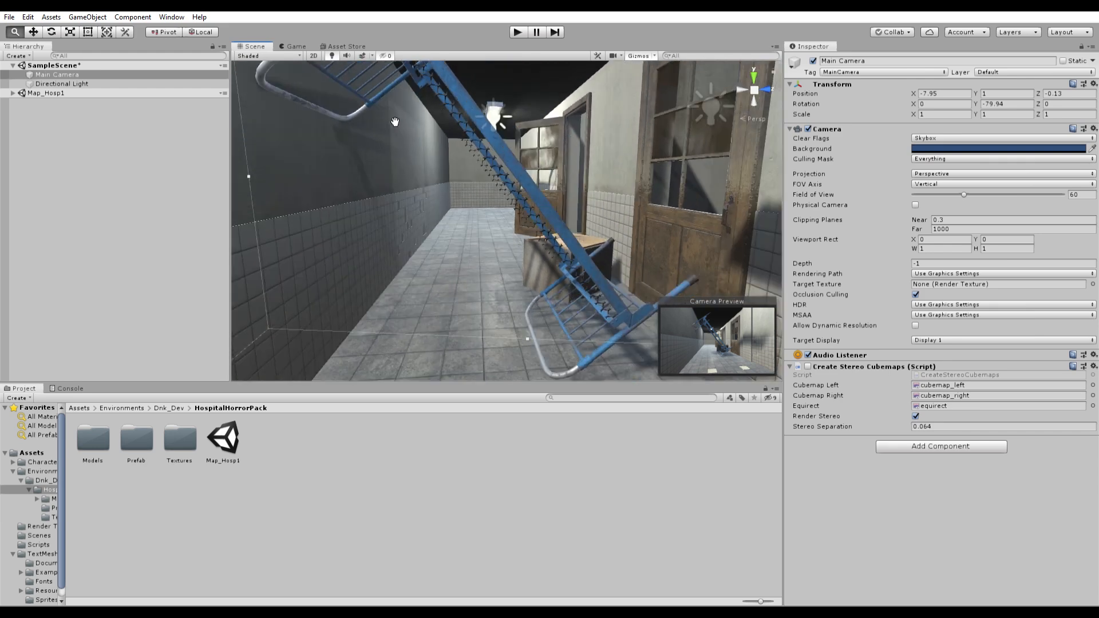
- Browse to Assets > Characters > Zombie > Prefabs and select the Zombie prefab
left_click(86, 407)
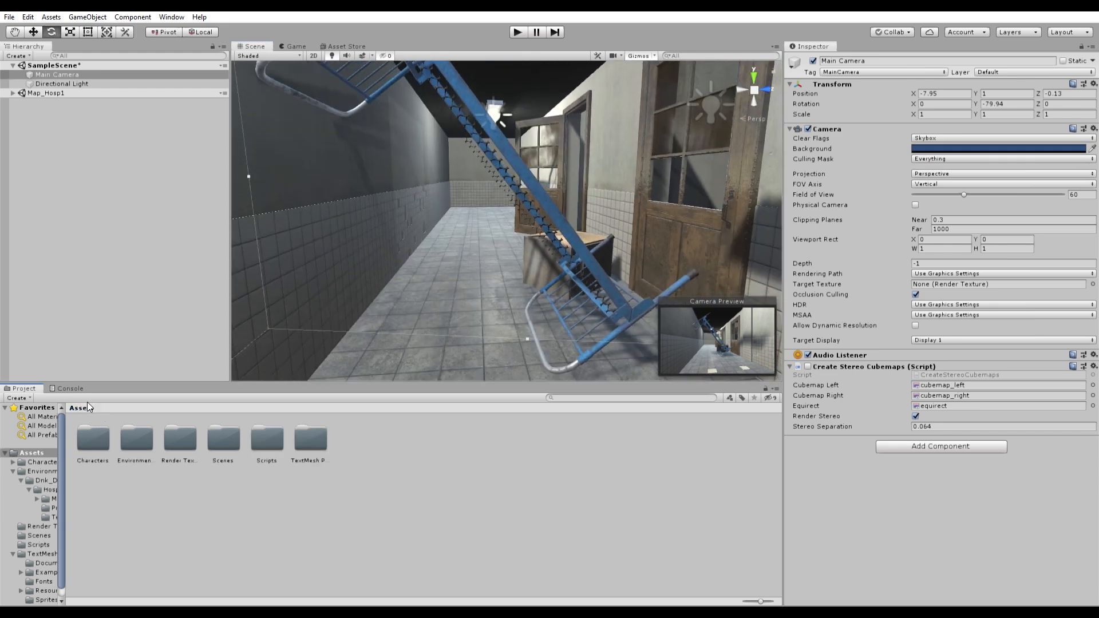
double_click(97, 429)
double_click(97, 434)
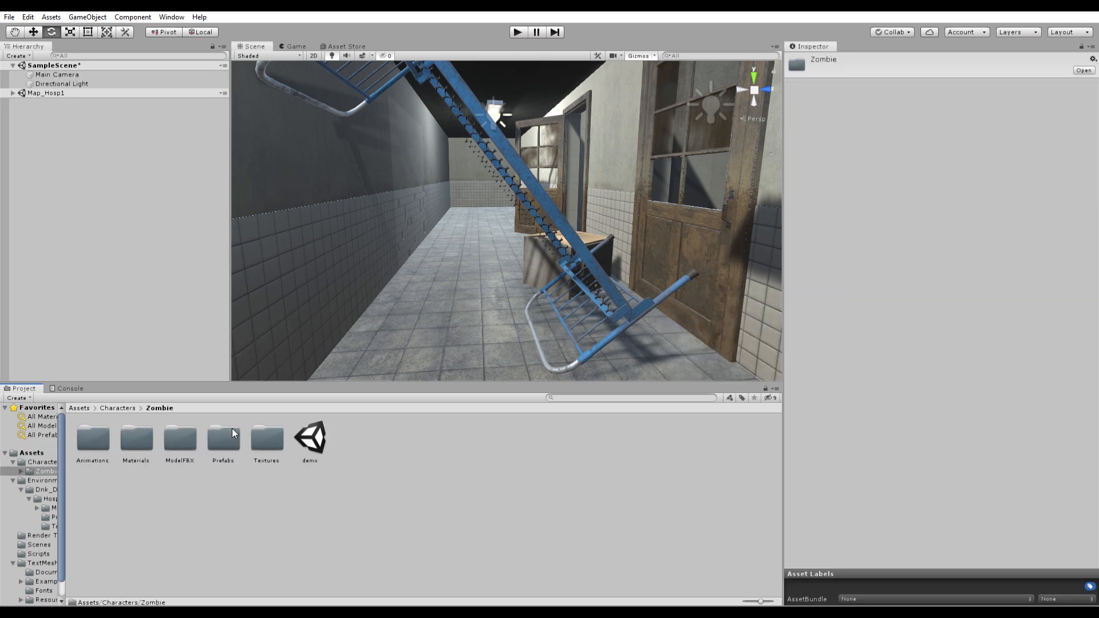
double_click(233, 430)
left_click(84, 428)
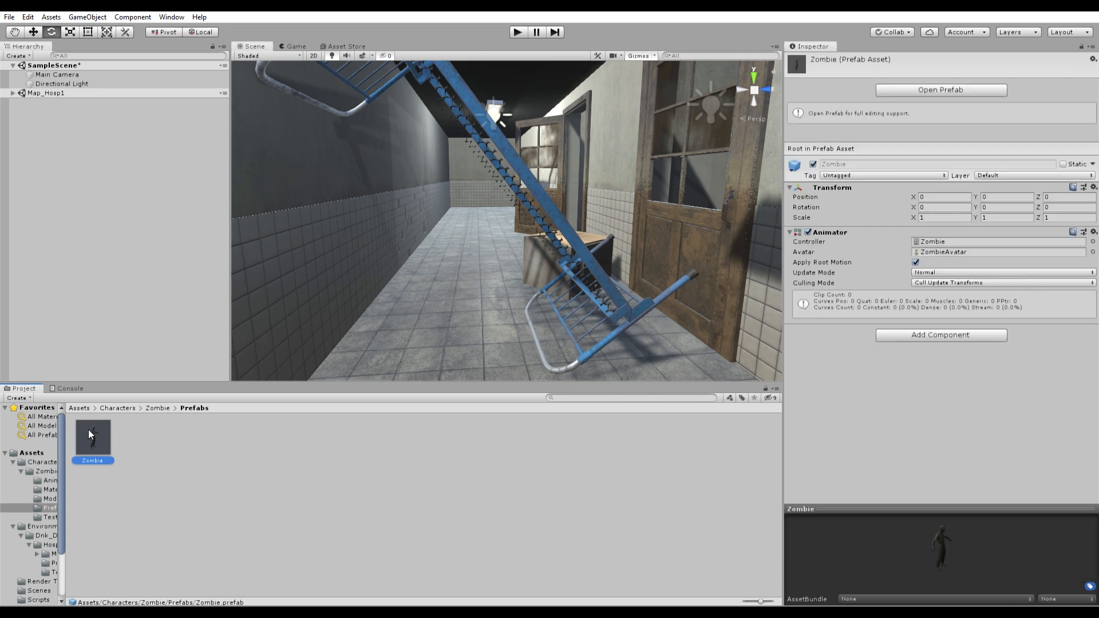
- Place the Zombie in the corridor at X -14.81, Z -0.15 with scale about 0.996
left_click_drag(333, 262, 368, 244)
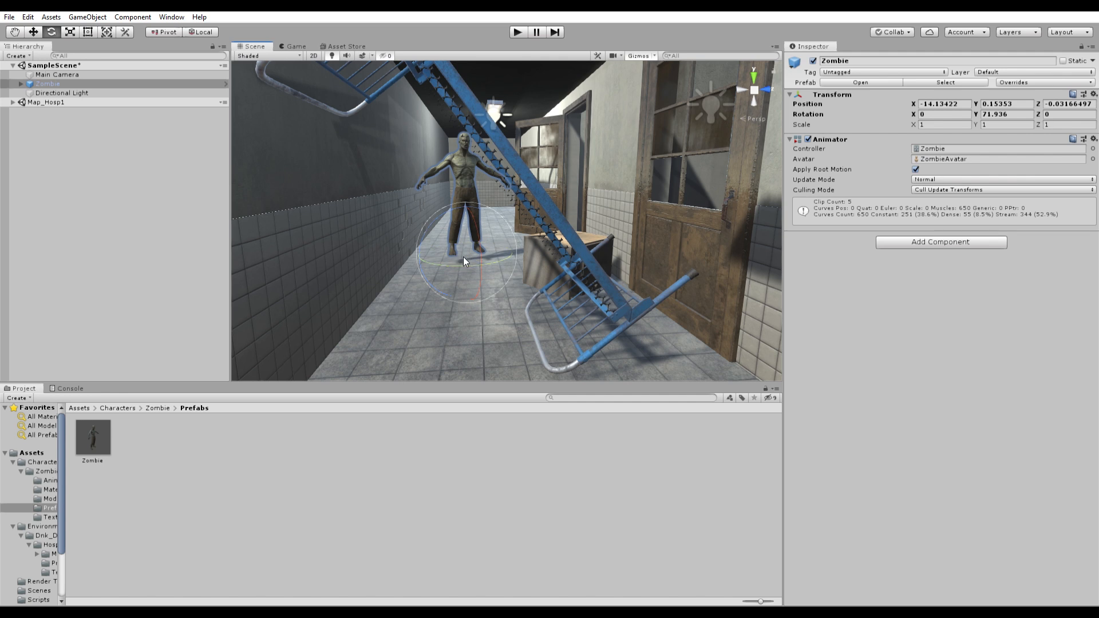
key("w")
mouse_move(458, 245)
left_mouse_down()
mouse_move(450, 248)
mouse_move(454, 235)
mouse_move(496, 233)
mouse_move(462, 233)
left_mouse_up()
key("r")
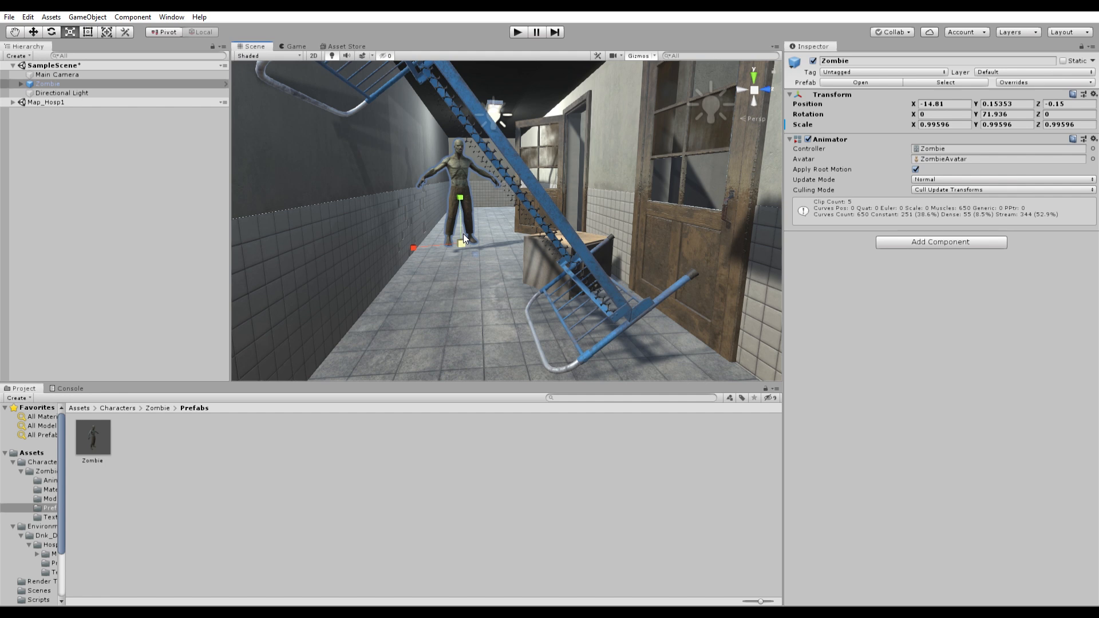
left_click(344, 419)
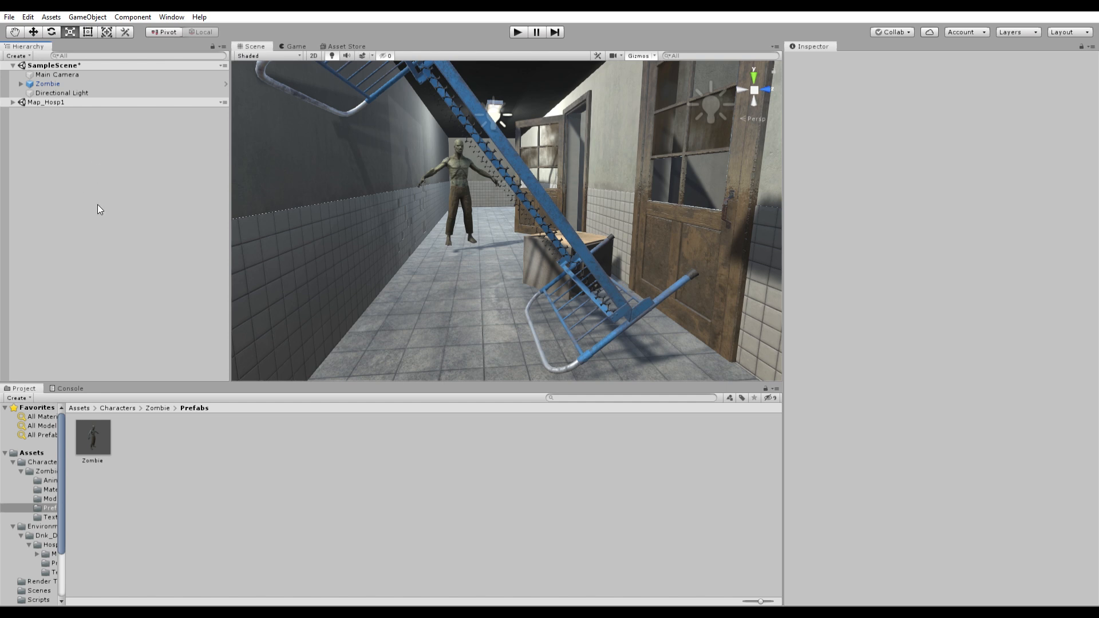
- Lower the Directional Light intensity to 0.58 and filter the Hierarchy for 'light'
left_click(80, 90)
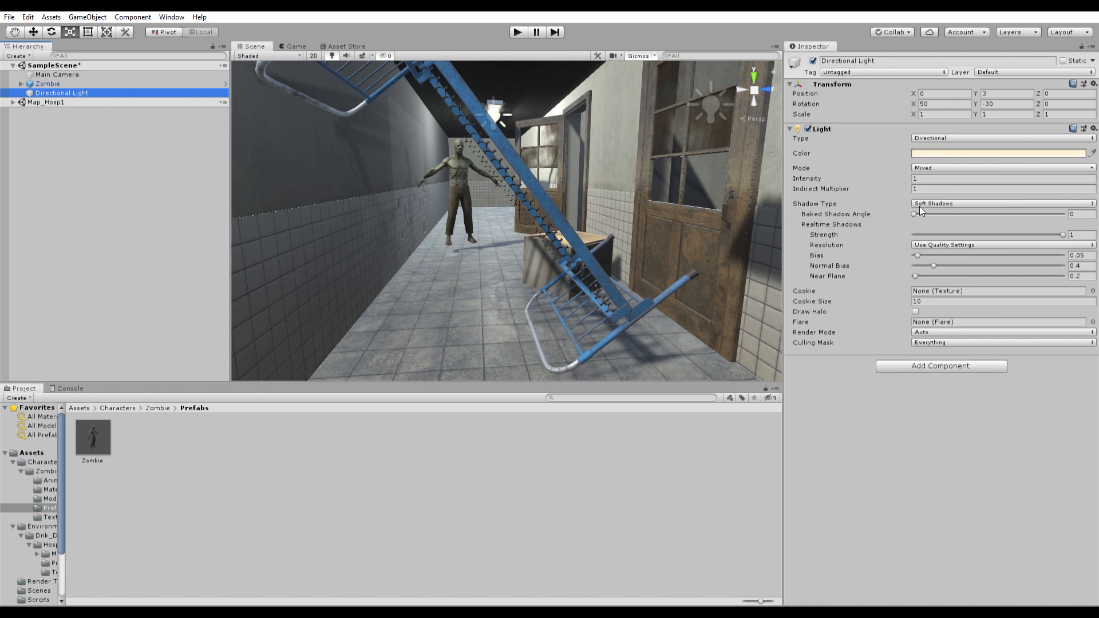
left_click_drag(916, 168, 907, 168)
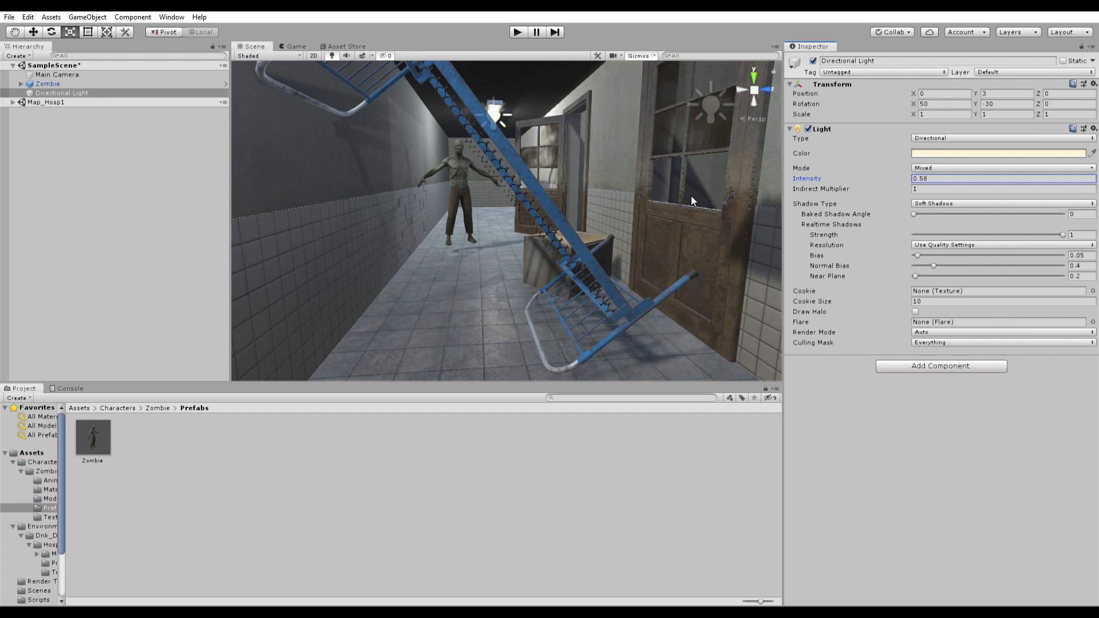
left_click(104, 53)
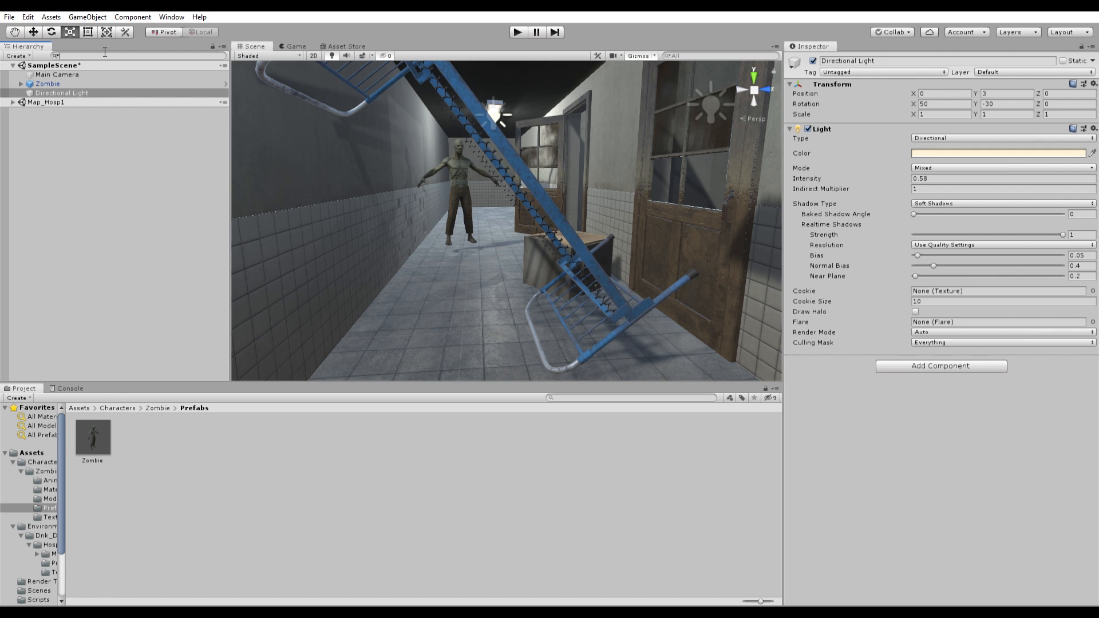
type("light")
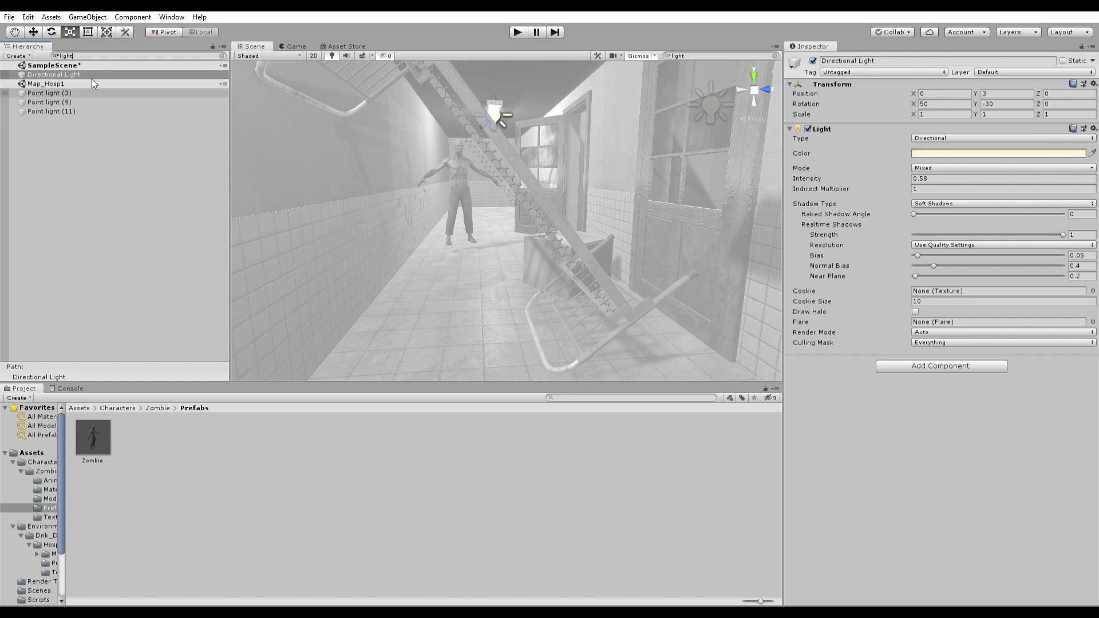
- Dim Point light (11) to 0.22 and Point light (9) to 0.43
left_click(71, 89)
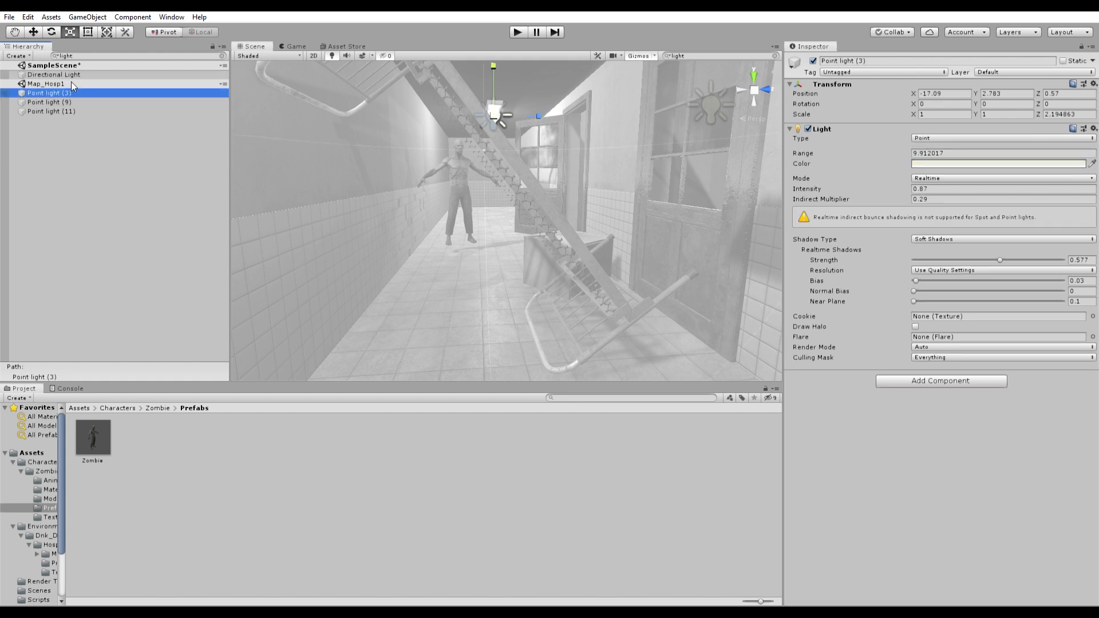
left_click(73, 99)
key("Down")
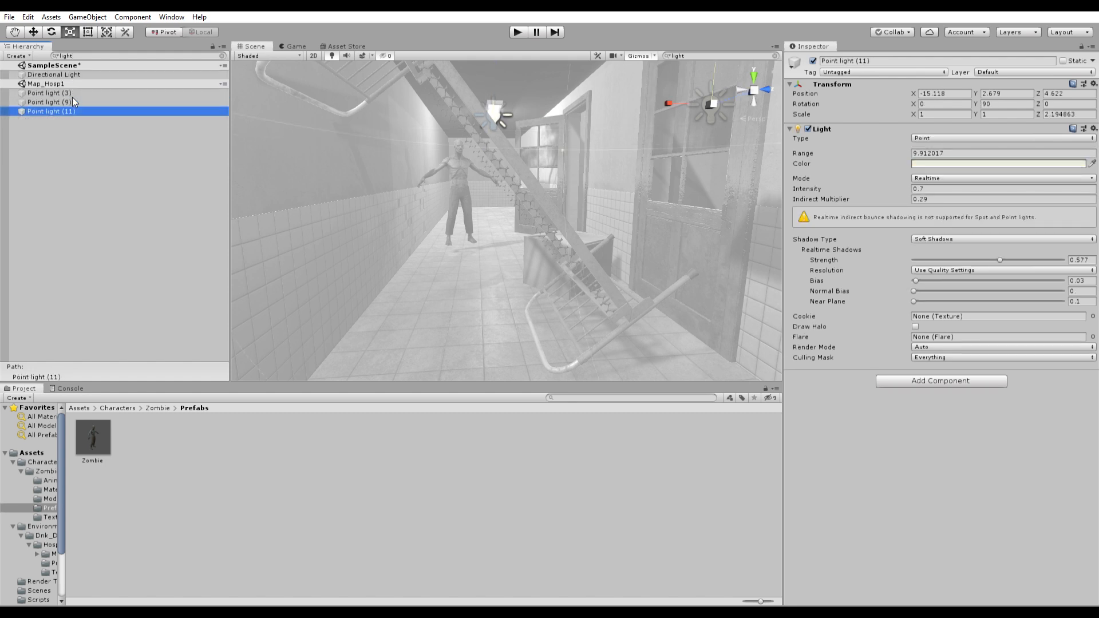
left_click(87, 98)
key("Down")
left_click_drag(901, 179, 889, 181)
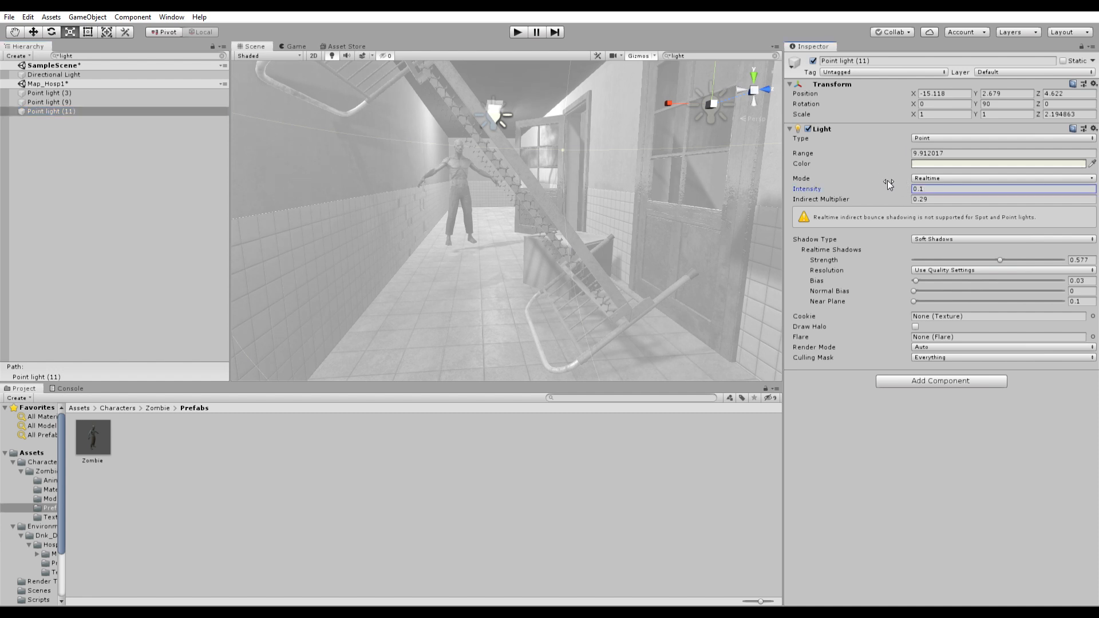
left_click(63, 102)
left_click_drag(898, 182, 893, 182)
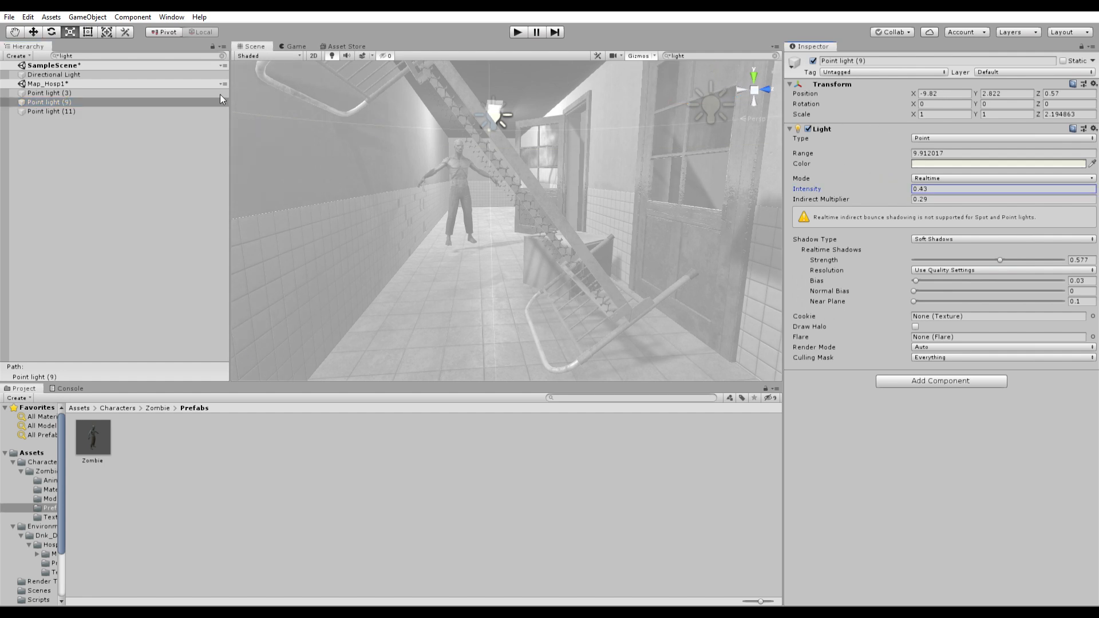
left_click(222, 55)
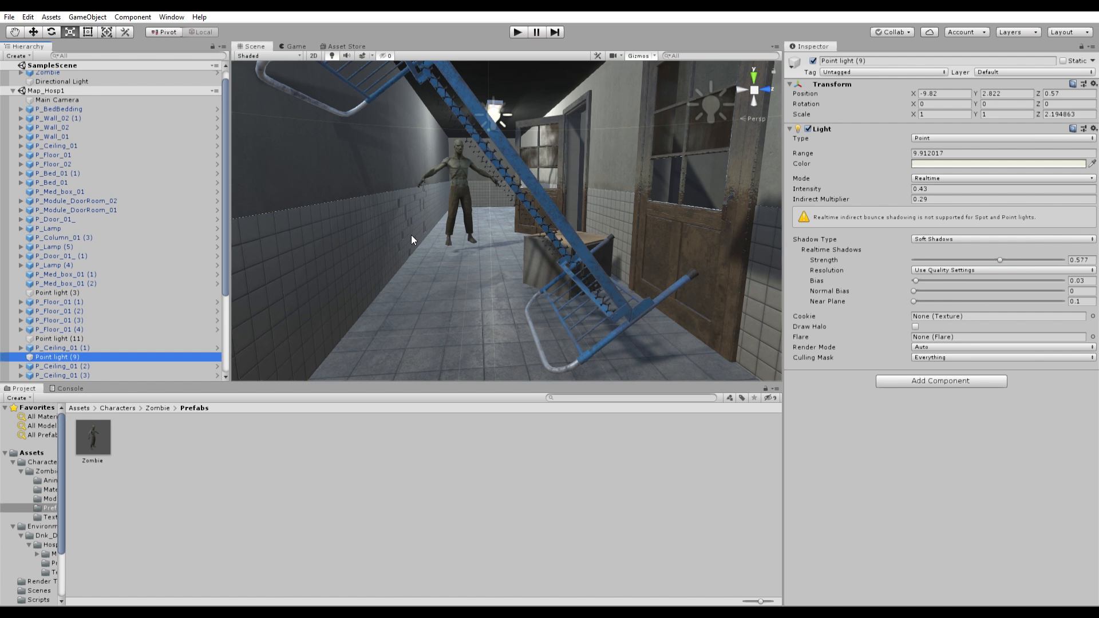
- Open the Timeline window from Window > Sequencing and dock it beside the Project panel
left_click(340, 417)
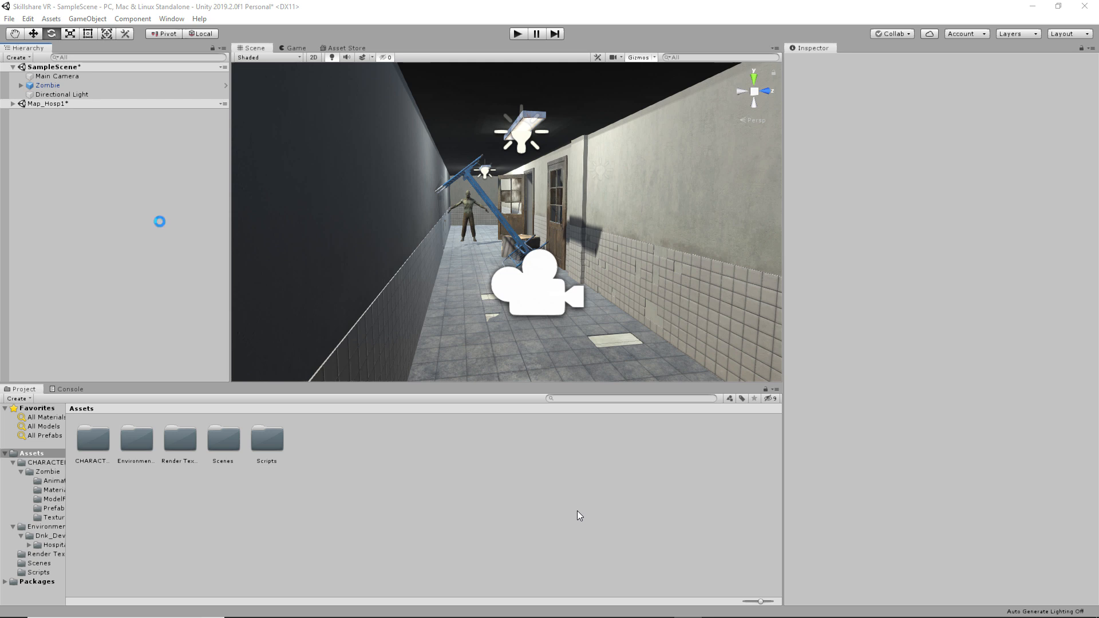
left_click(163, 22)
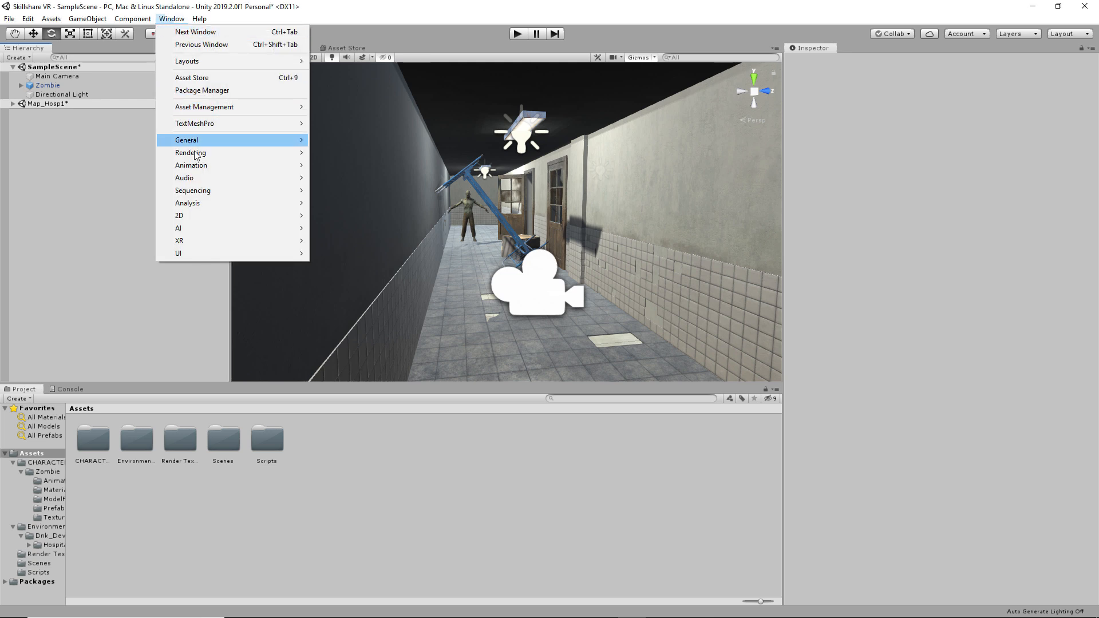
mouse_move(275, 190)
left_click(347, 190)
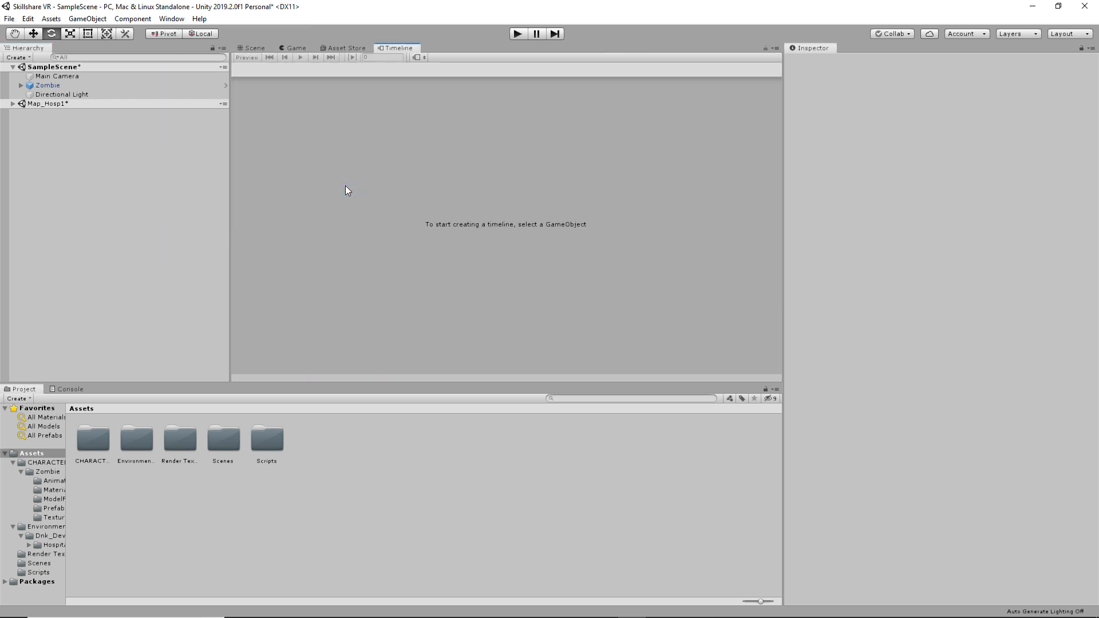
left_click_drag(395, 48, 86, 395)
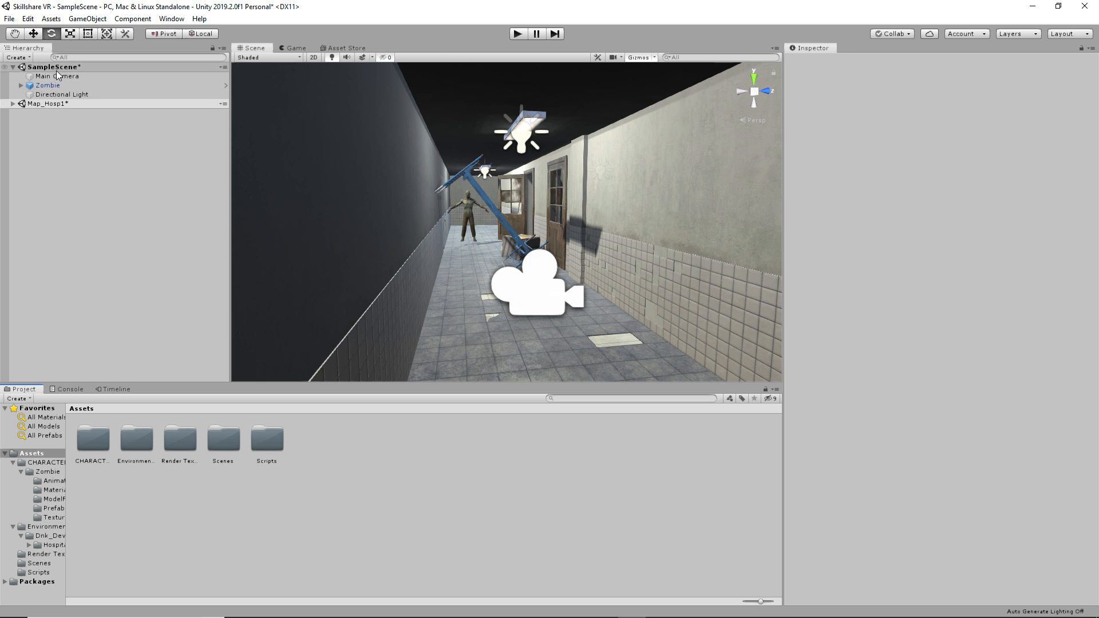
- Create an empty object, move it out from under Main Camera, and name it Timeline
left_click(58, 79)
right_click(58, 80)
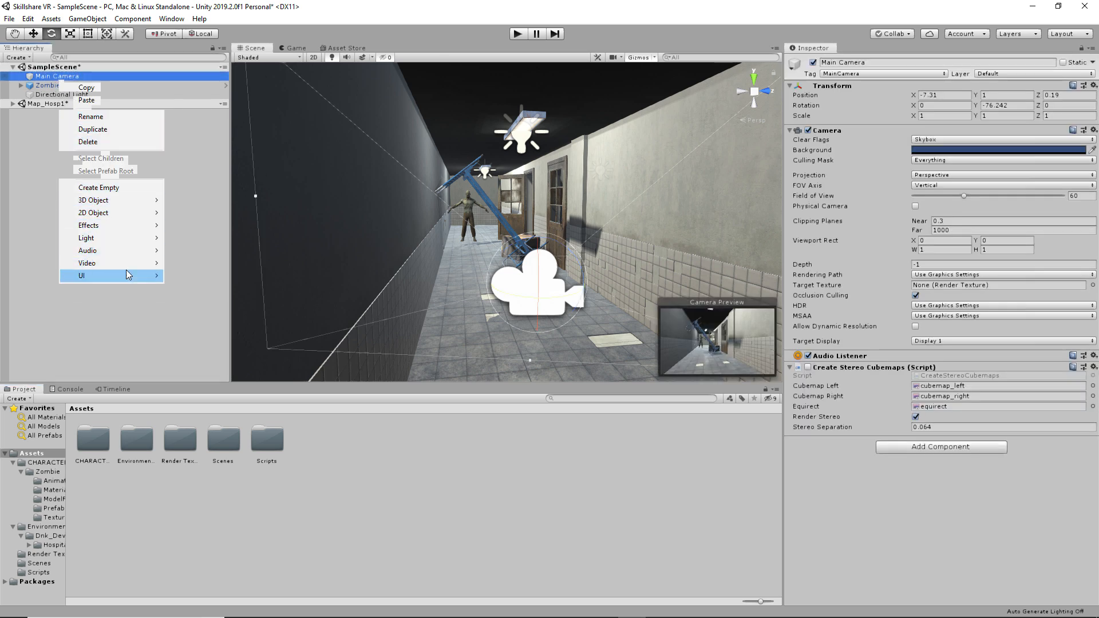
left_click(120, 189)
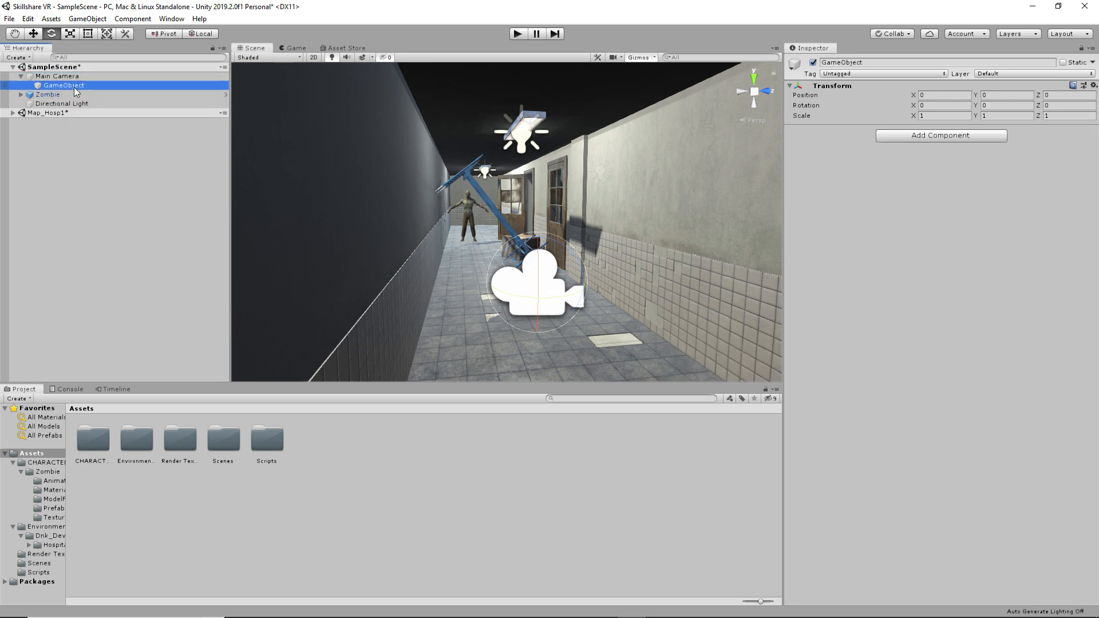
left_click_drag(72, 85, 67, 73)
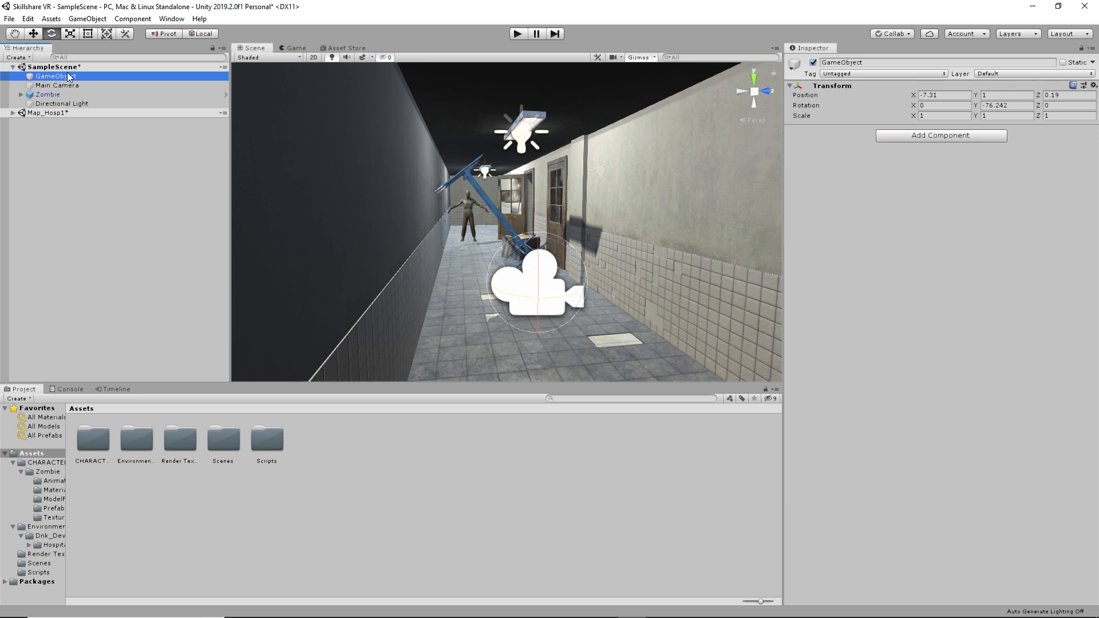
left_click(67, 75)
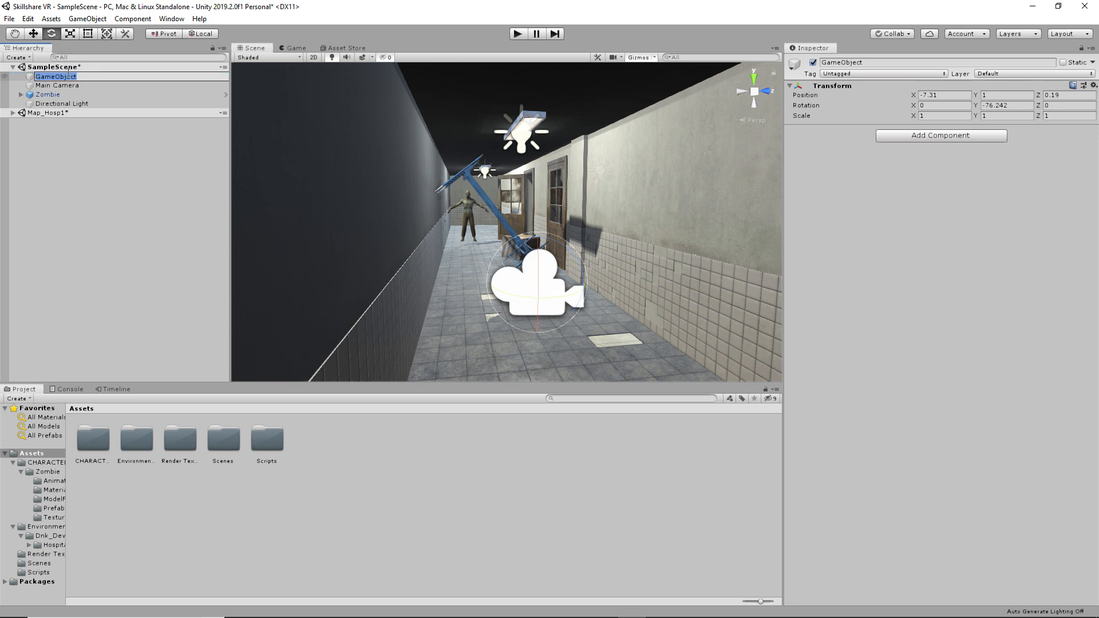
type("Timeline")
key("Return")
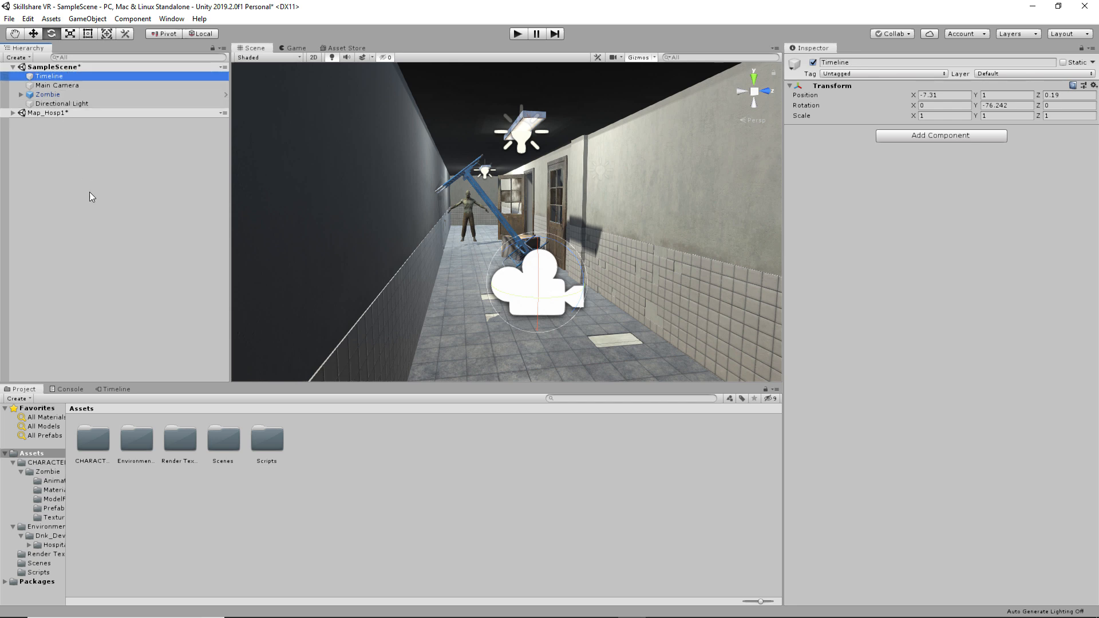
left_click(117, 389)
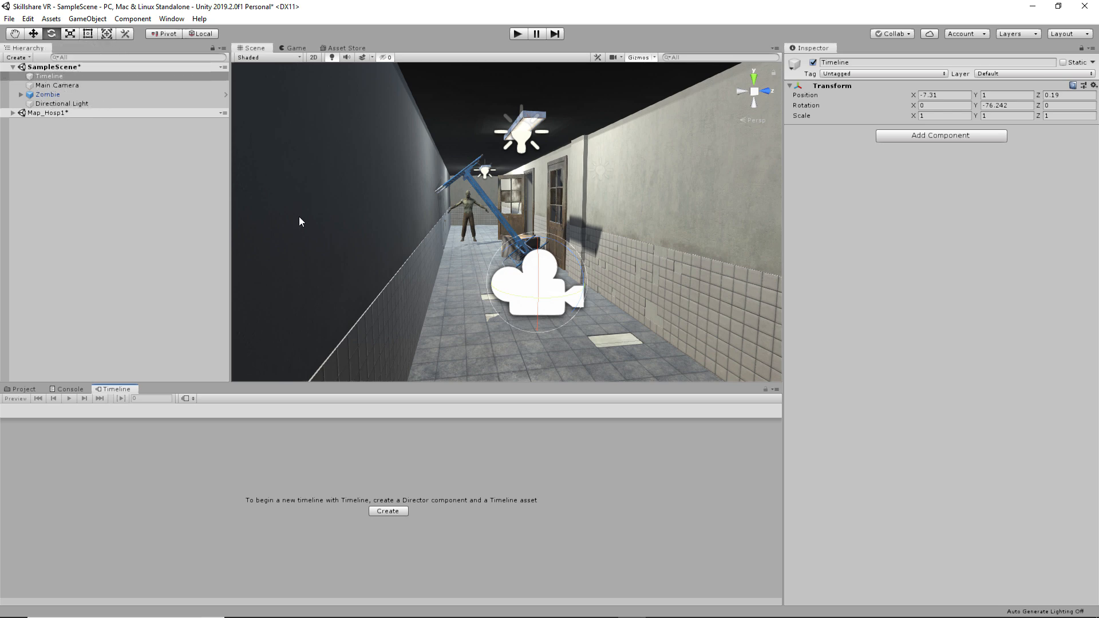
left_click(387, 511)
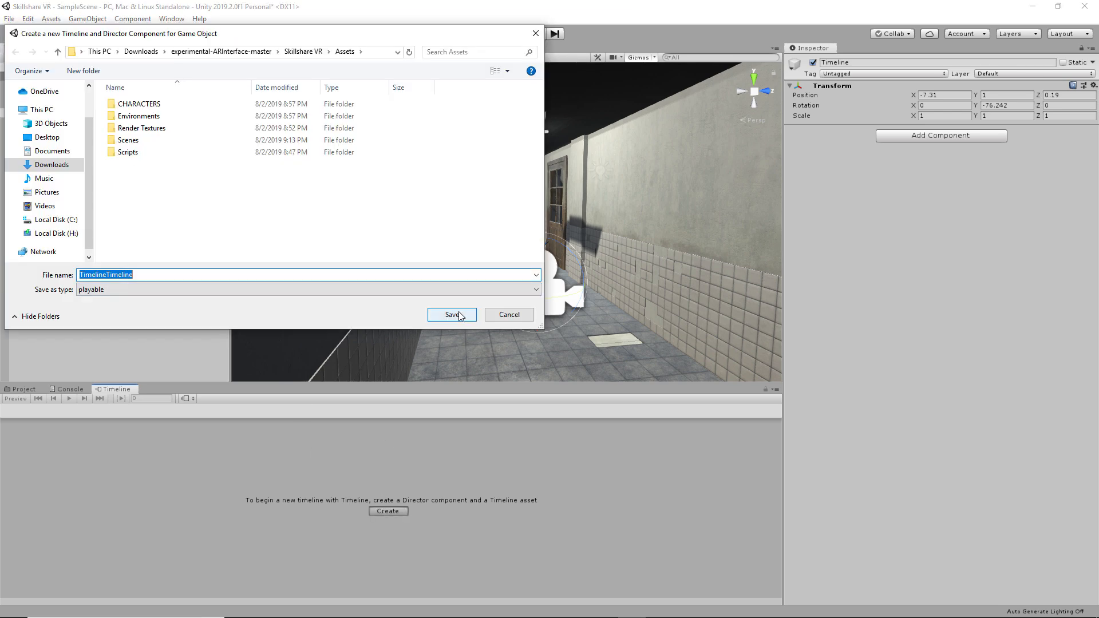
type("Timeli")
left_click(458, 311)
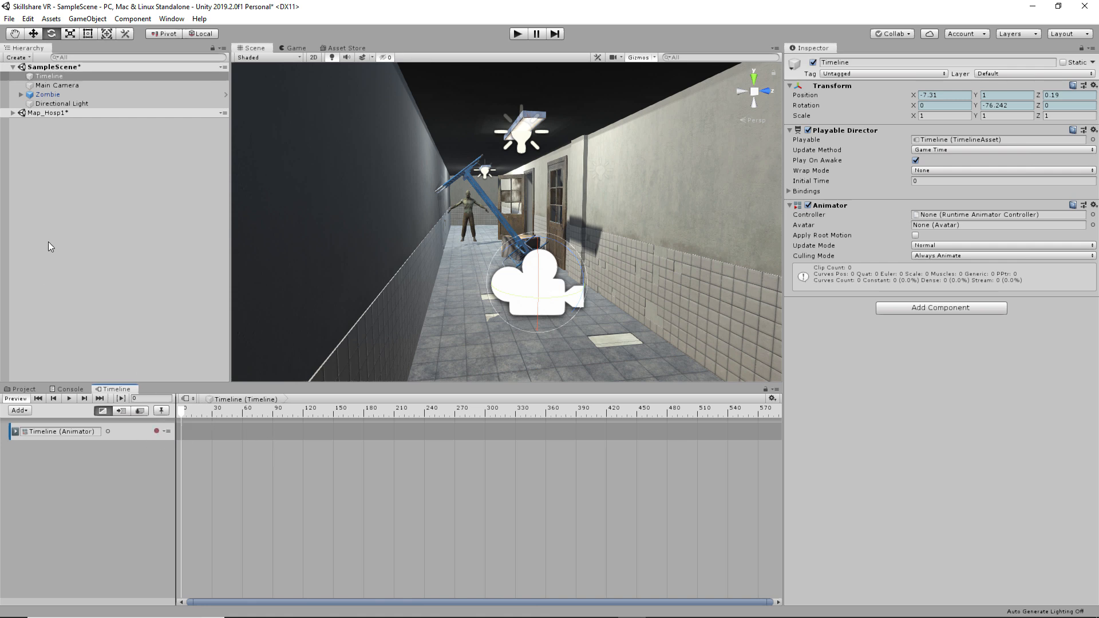
left_click(82, 218)
left_click(61, 84)
key("ctrl+z")
left_click_drag(61, 83, 142, 480)
left_click(51, 78)
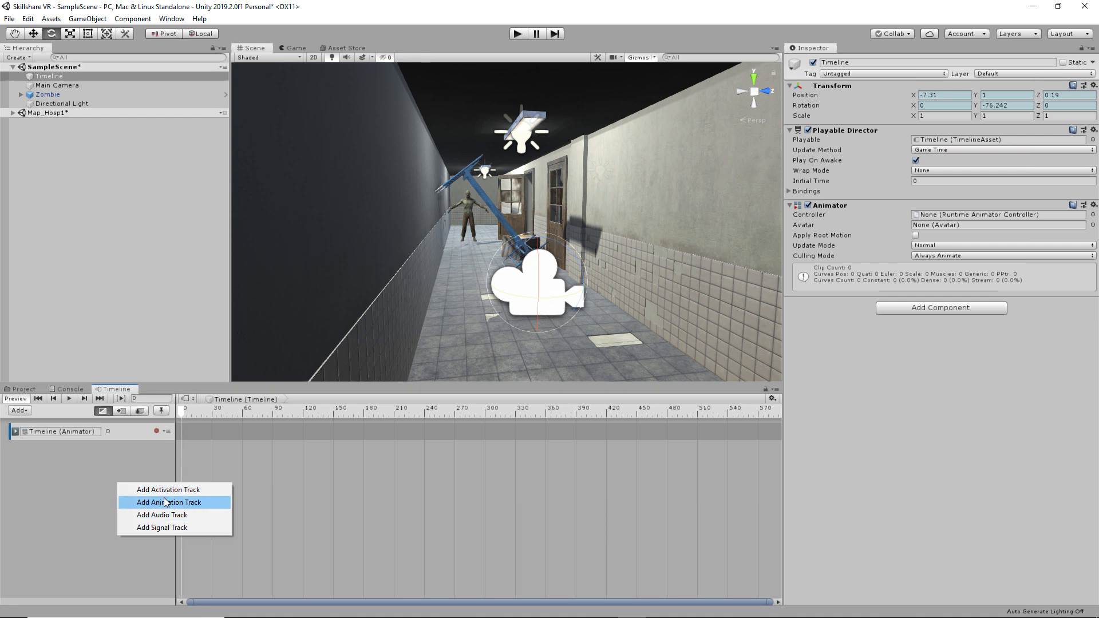
- Add a Main Camera animation track and record the camera's starting position
left_click(213, 503)
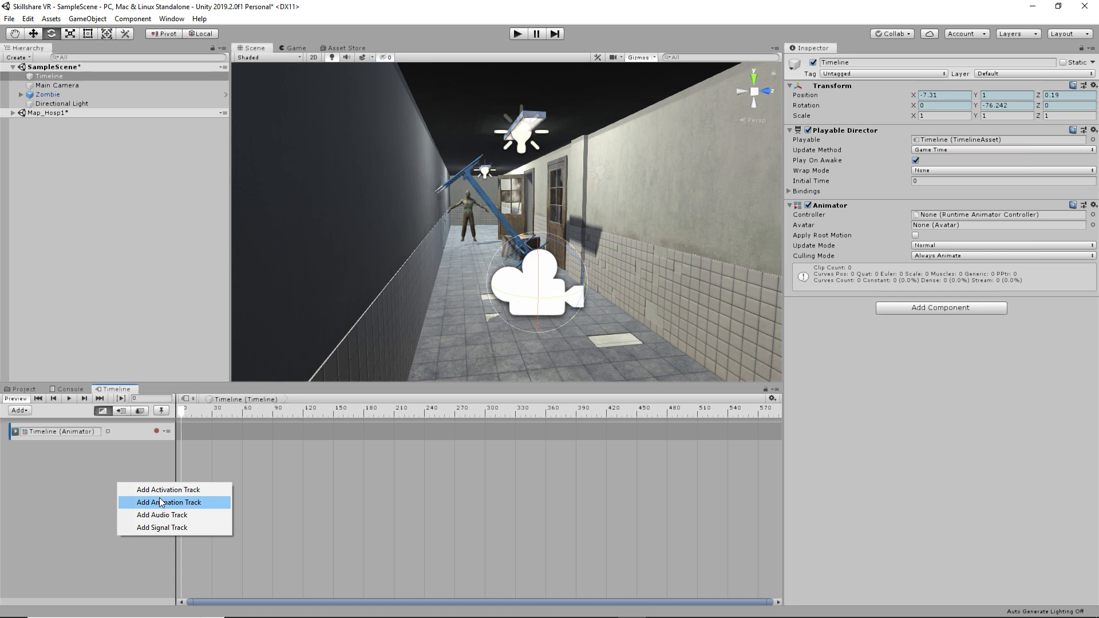
left_click(161, 502)
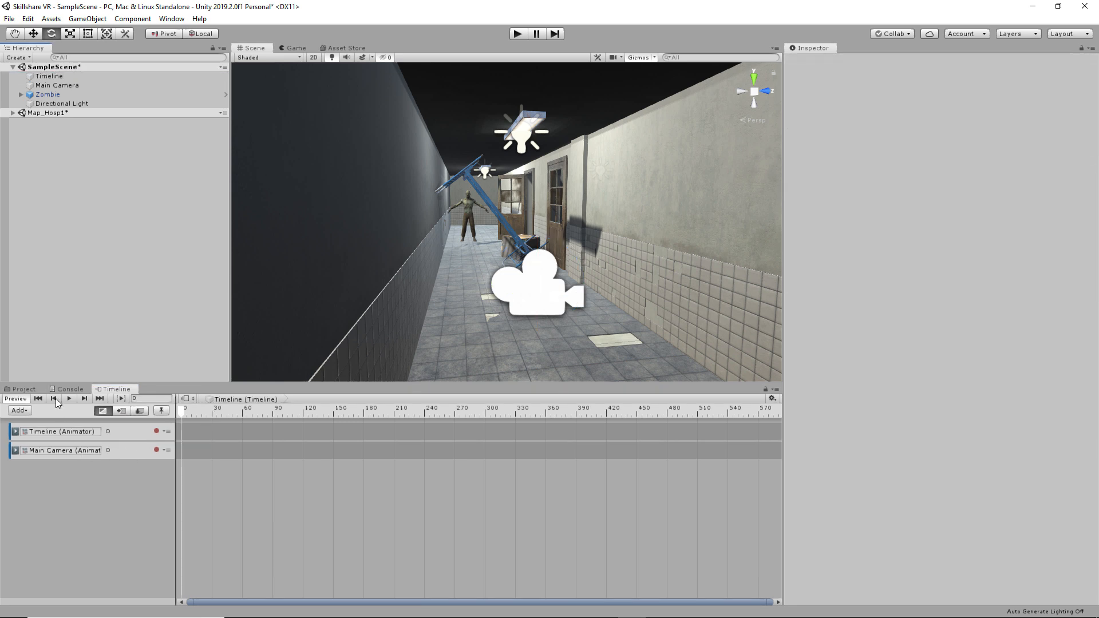
left_click(156, 450)
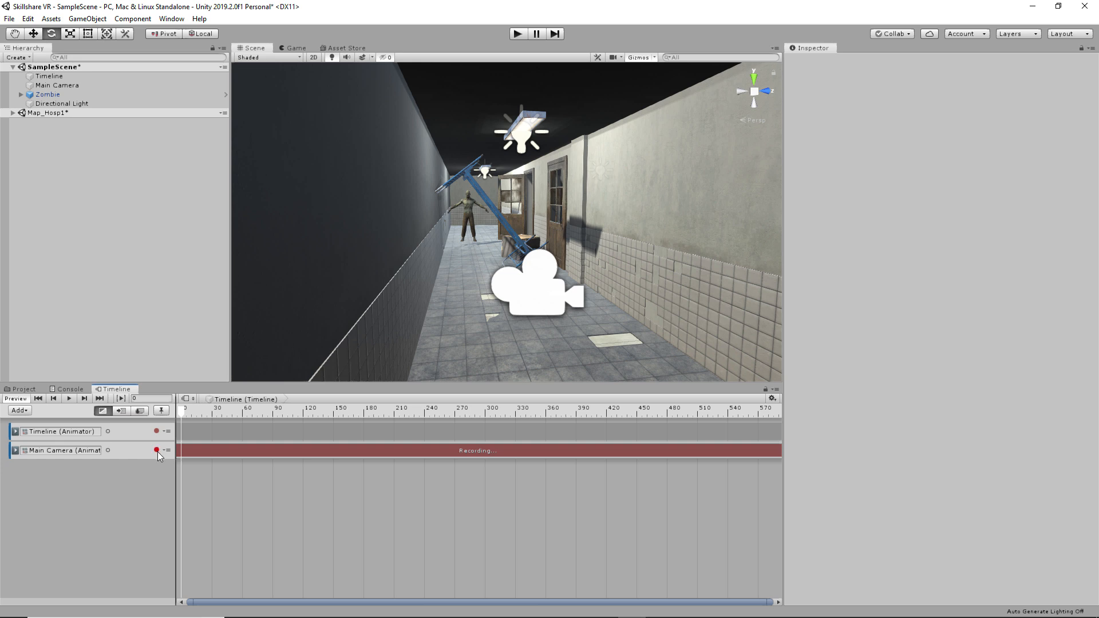
left_click(562, 289)
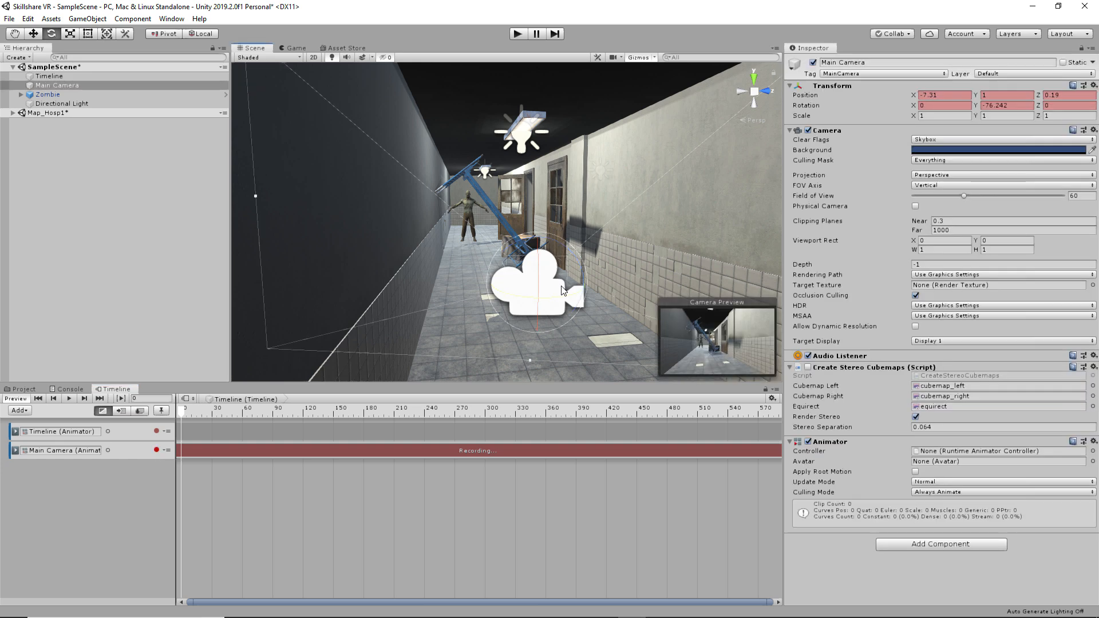
left_click_drag(562, 290, 307, 299, "alt")
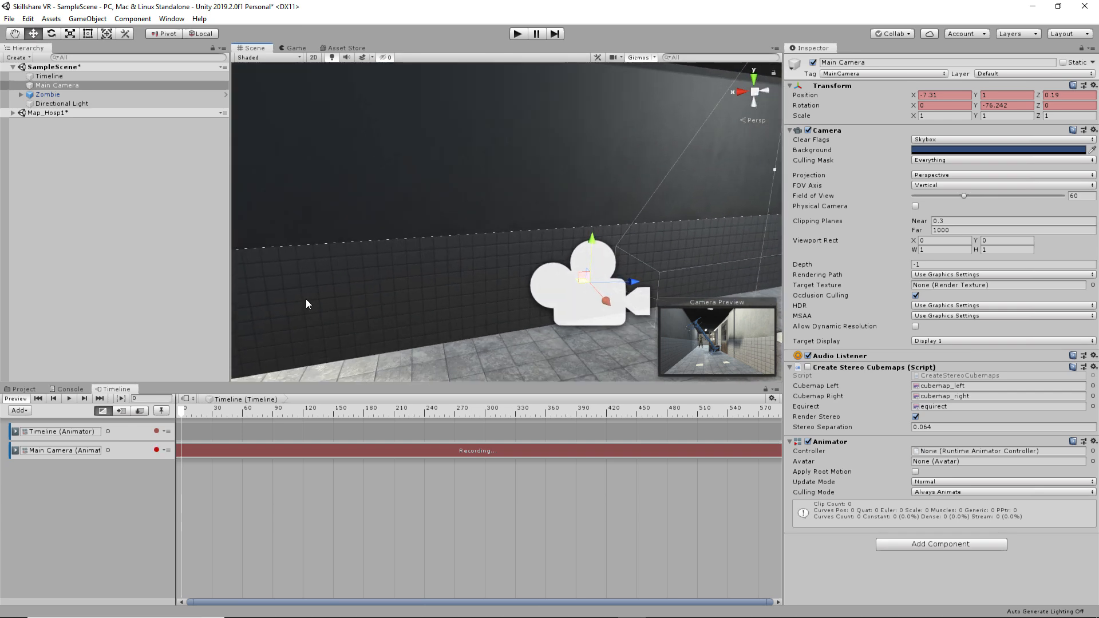
left_click_drag(633, 282, 631, 284)
right_click_drag(435, 172, 604, 199)
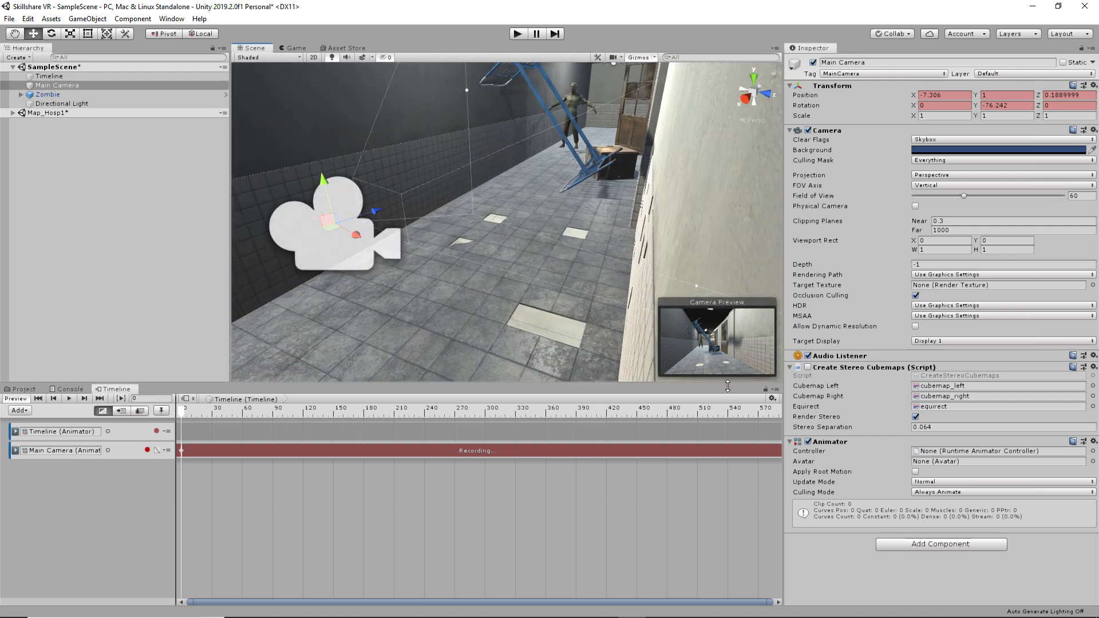
- Show the ruler in seconds, key the camera nearer the zombie at 5:00, and play it back
left_click(772, 398)
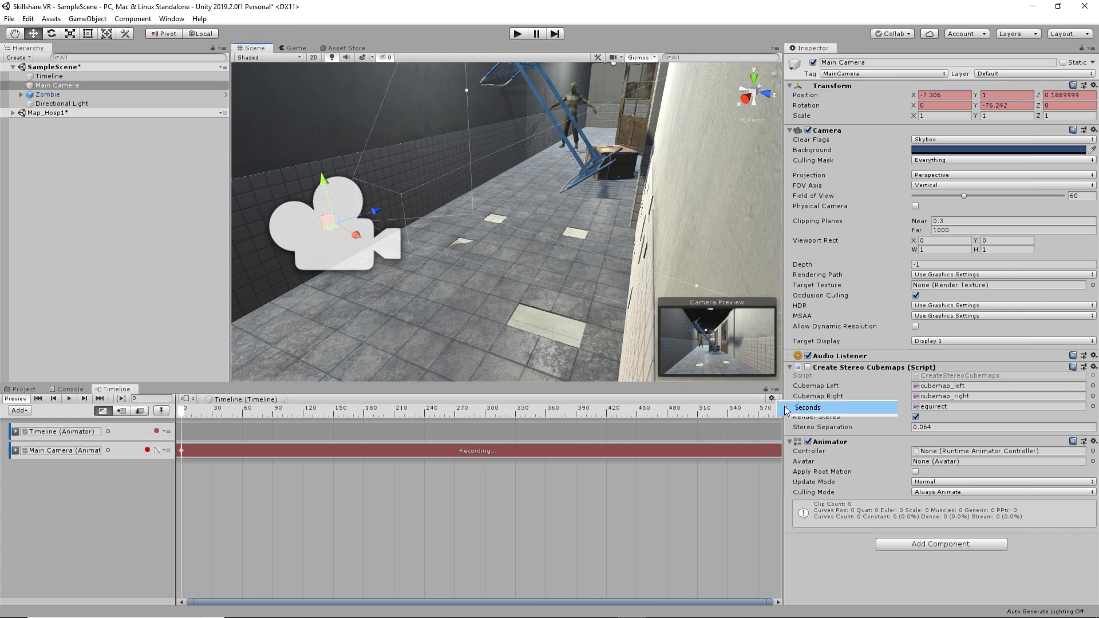
left_click(795, 409)
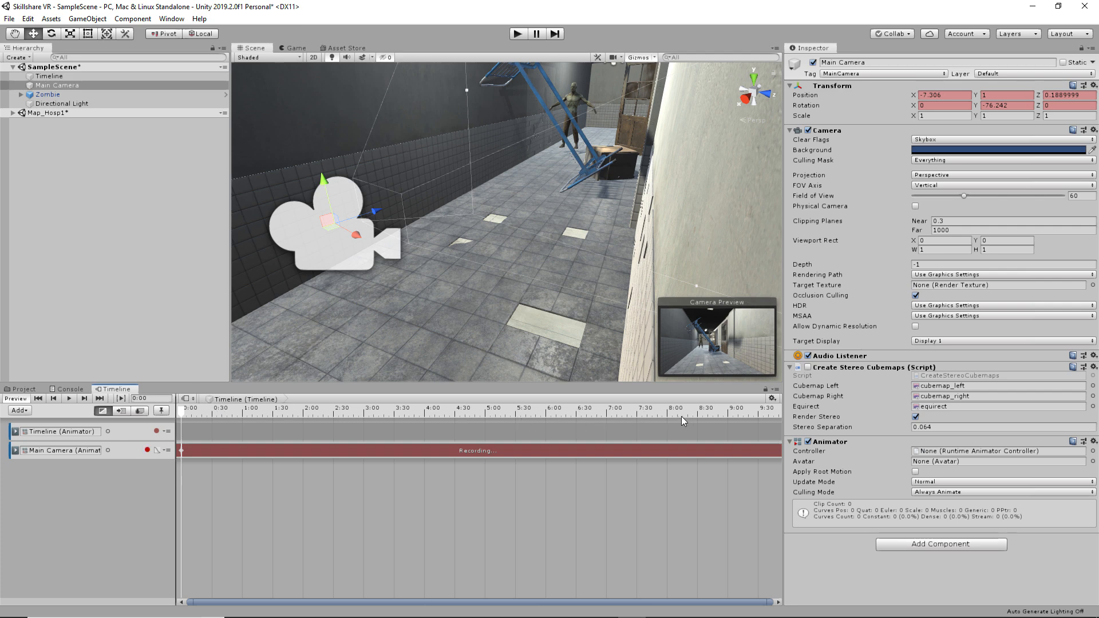
left_click(485, 416)
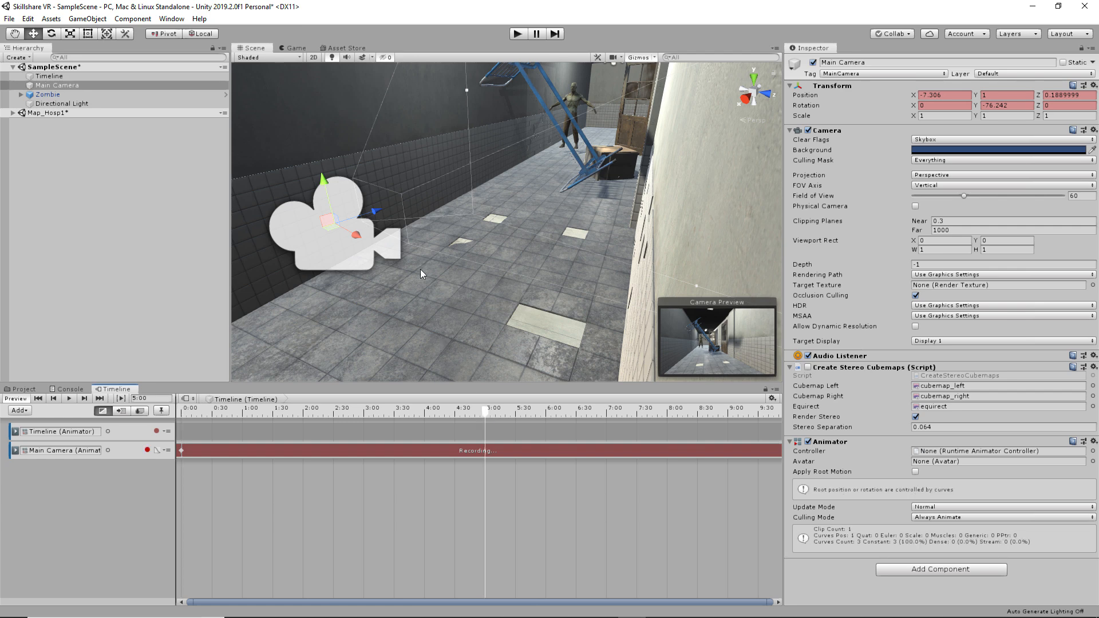
left_click_drag(372, 218, 553, 140)
left_click_drag(540, 132, 558, 134)
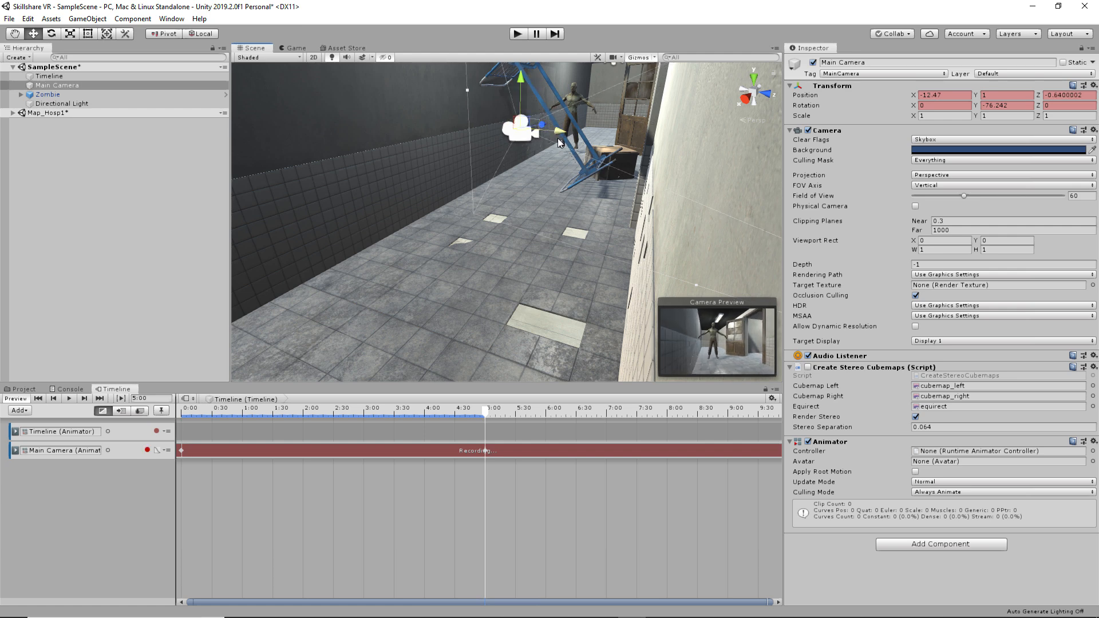
left_click_drag(483, 414, 112, 438)
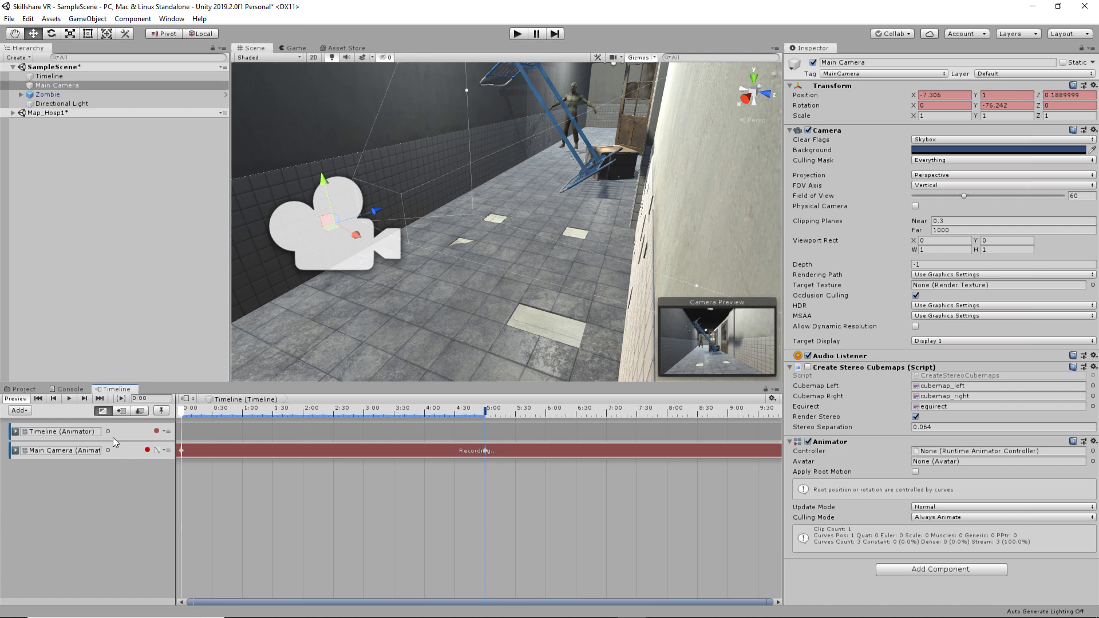
key("space")
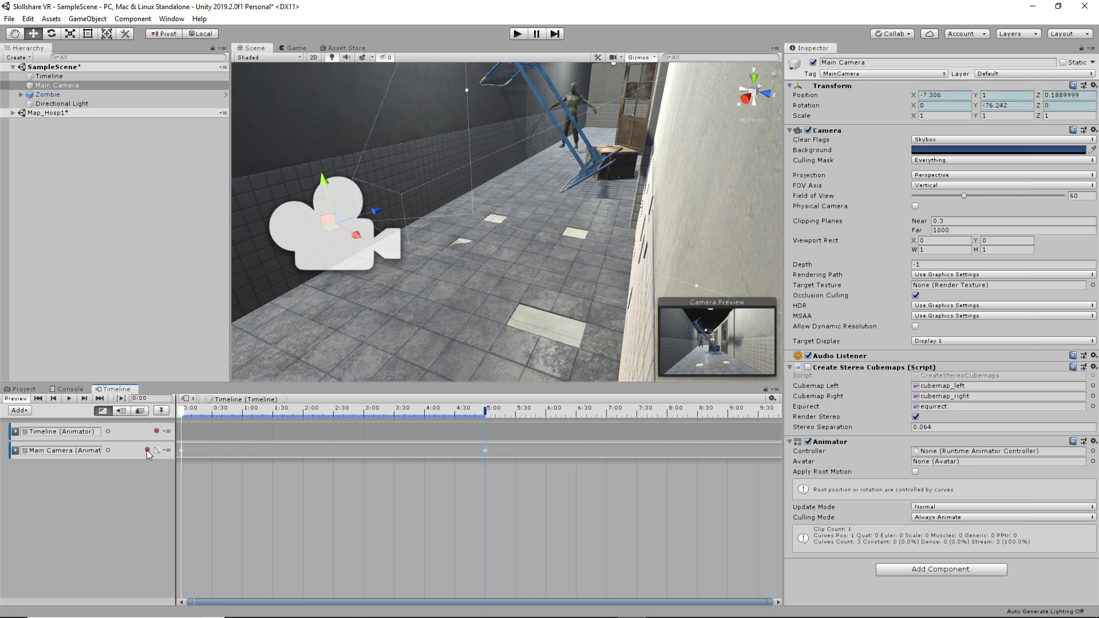
- Dock a new Animation window beside the Timeline tab, then show the Timeline's tracks again
left_click(170, 18)
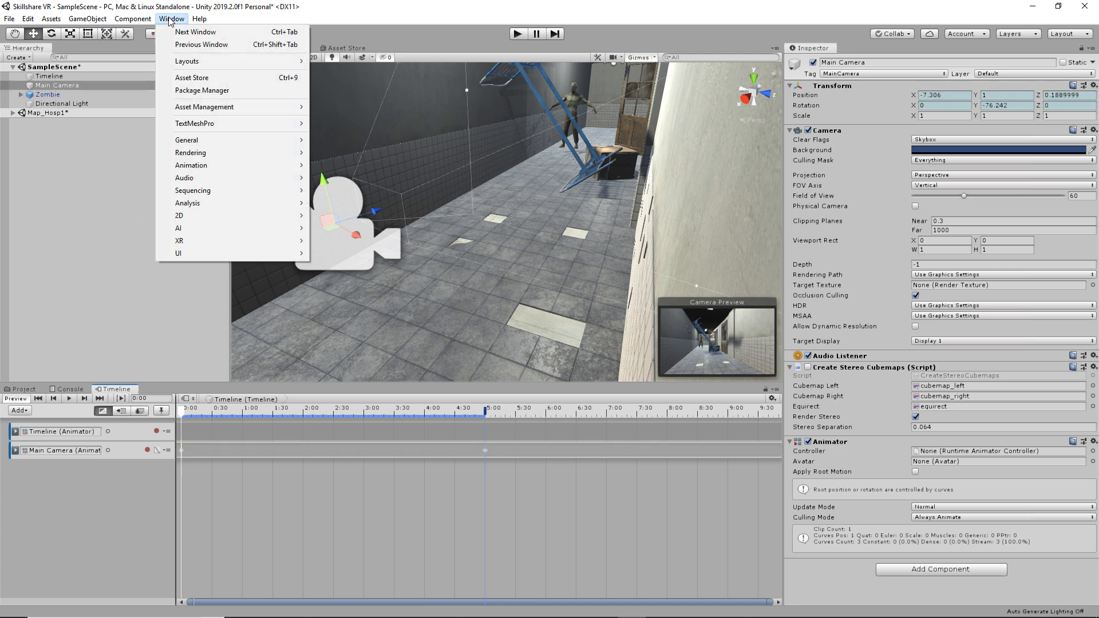
mouse_move(252, 166)
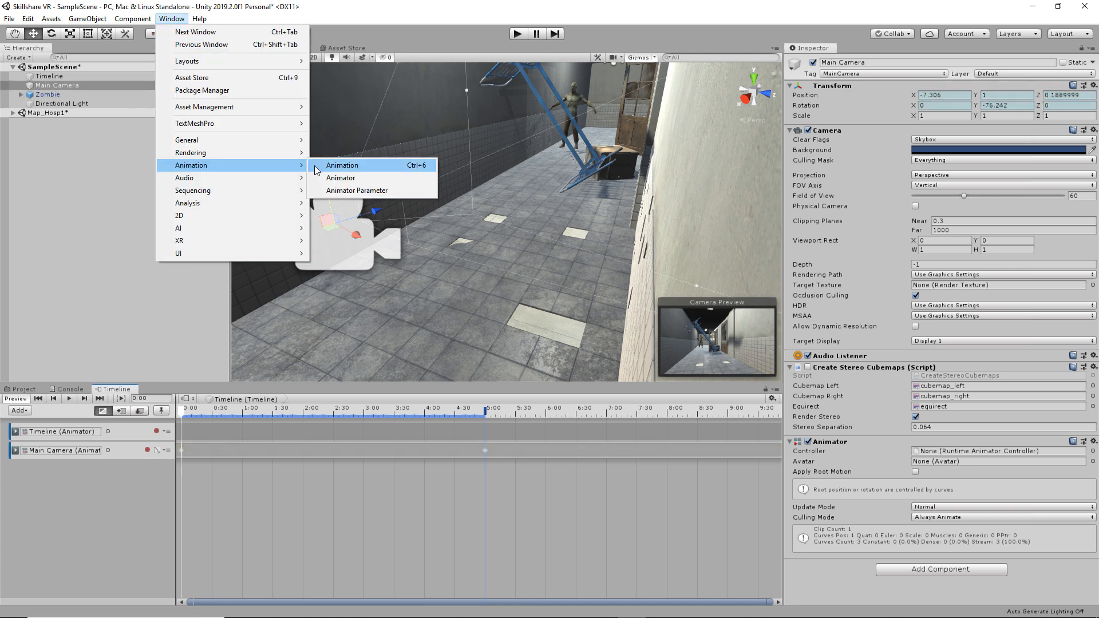
left_click(335, 169)
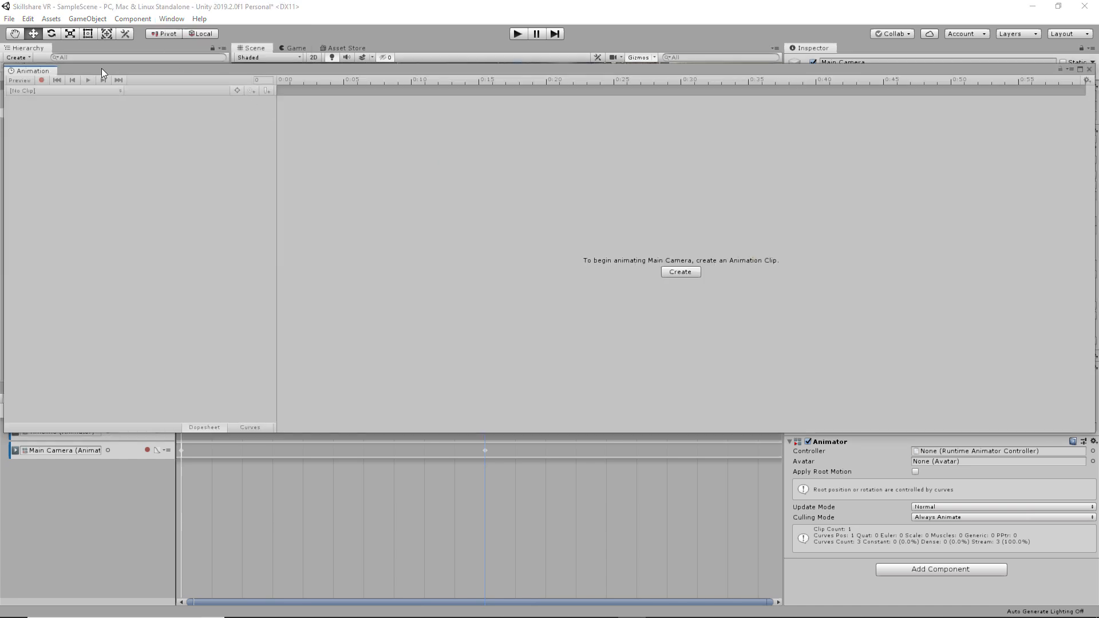
left_click_drag(42, 73, 153, 400)
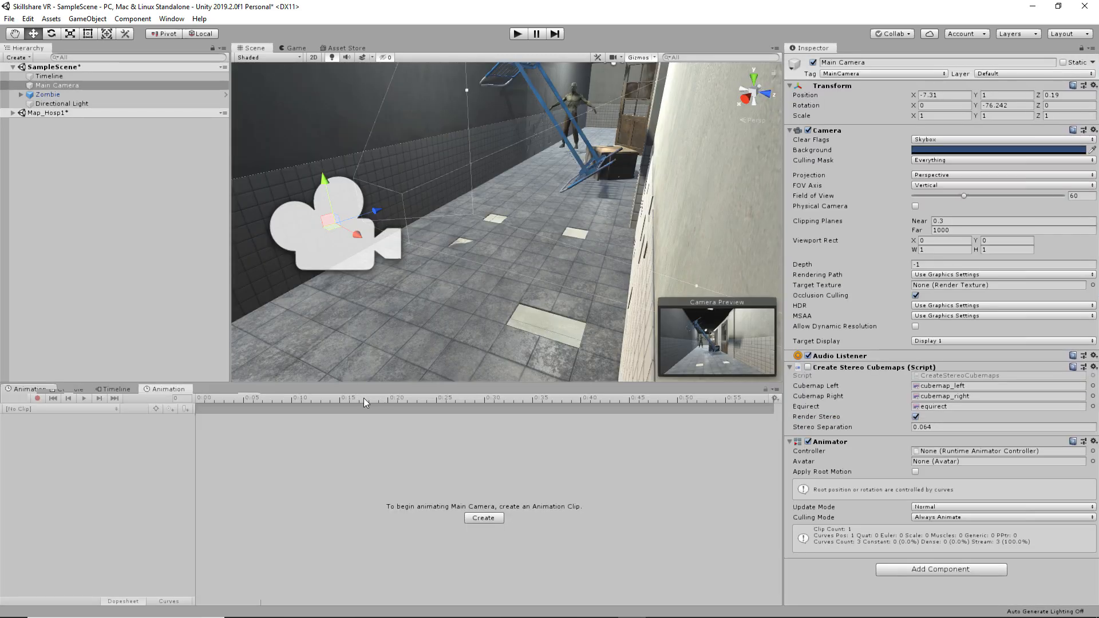
left_click(111, 388)
left_click(84, 77)
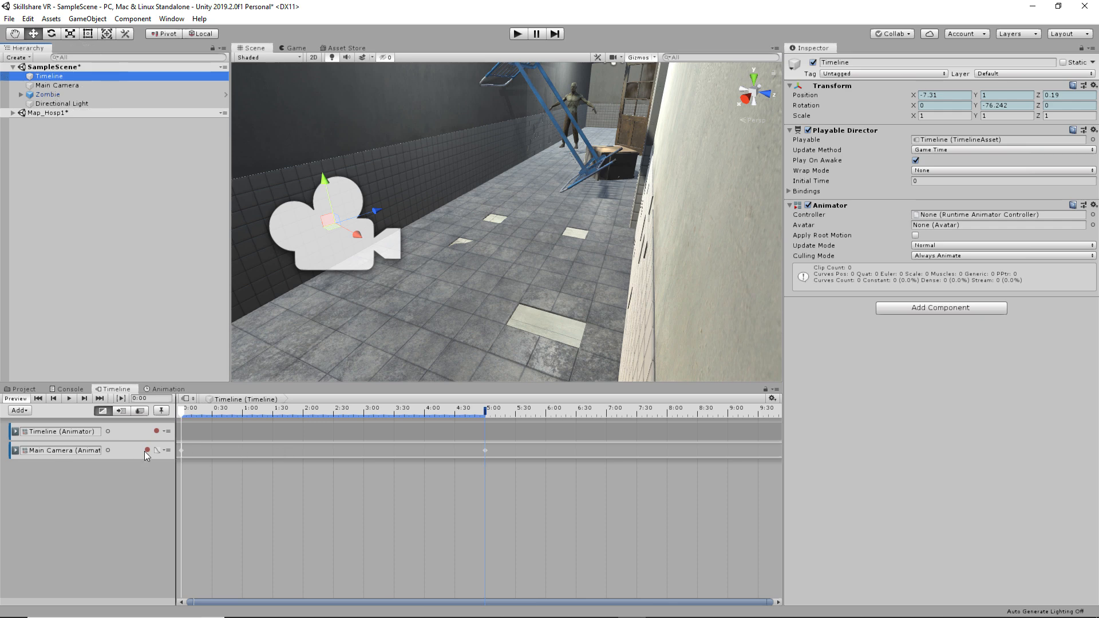
- Move the Main Camera clip's end keyframe from 5:00 to about 8:00, preview it, and view the Game tab
double_click(265, 448)
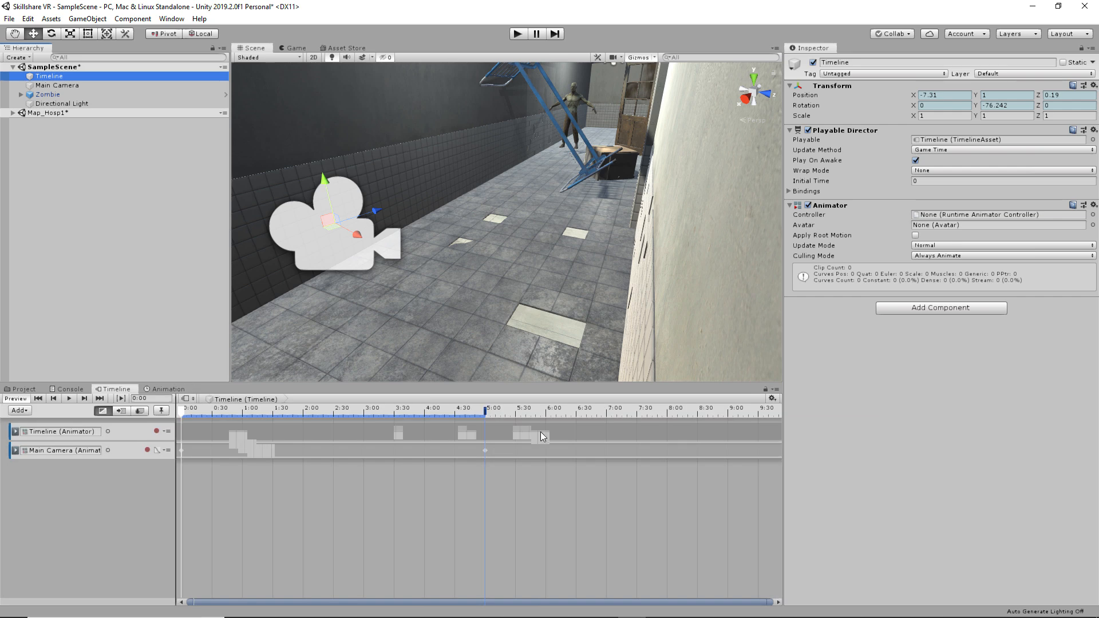
double_click(540, 431)
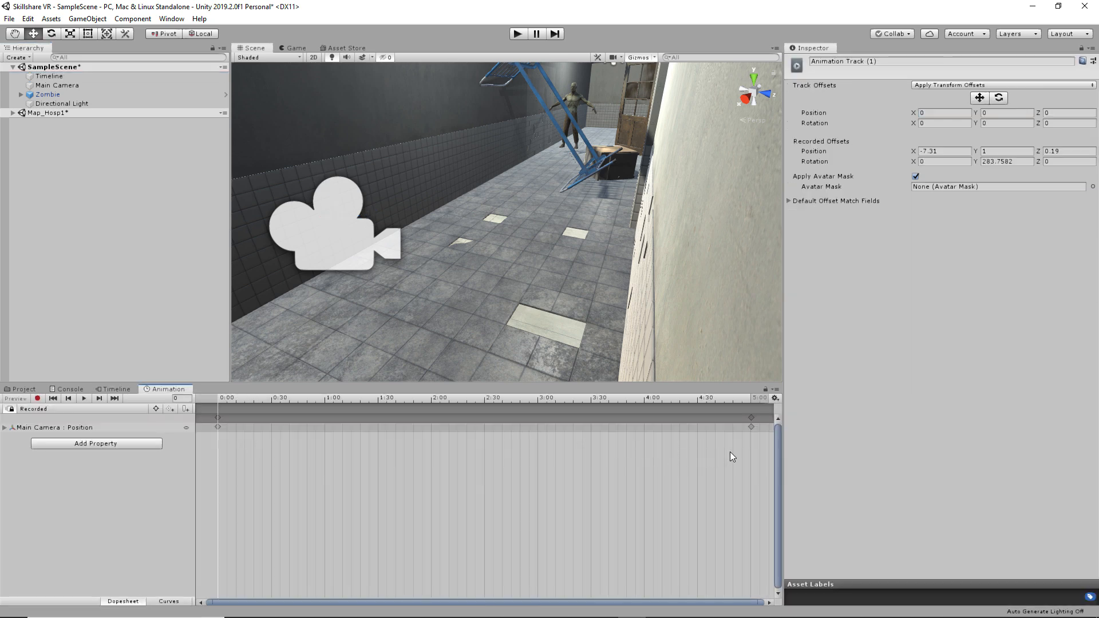
scroll(380, 458, "down", 5)
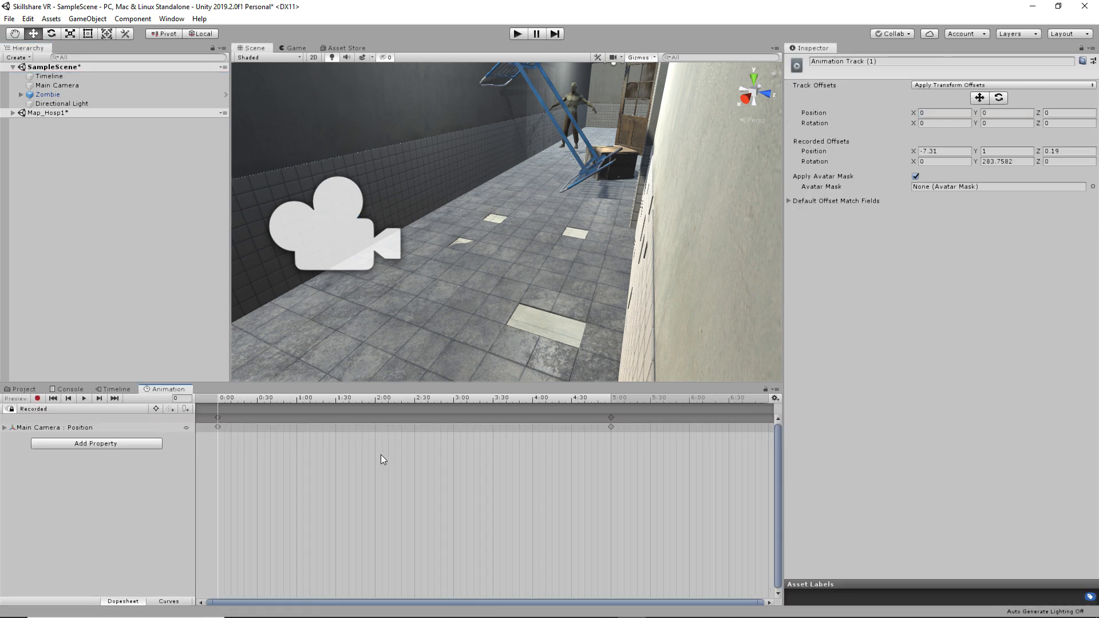
scroll(382, 459, "down", 2)
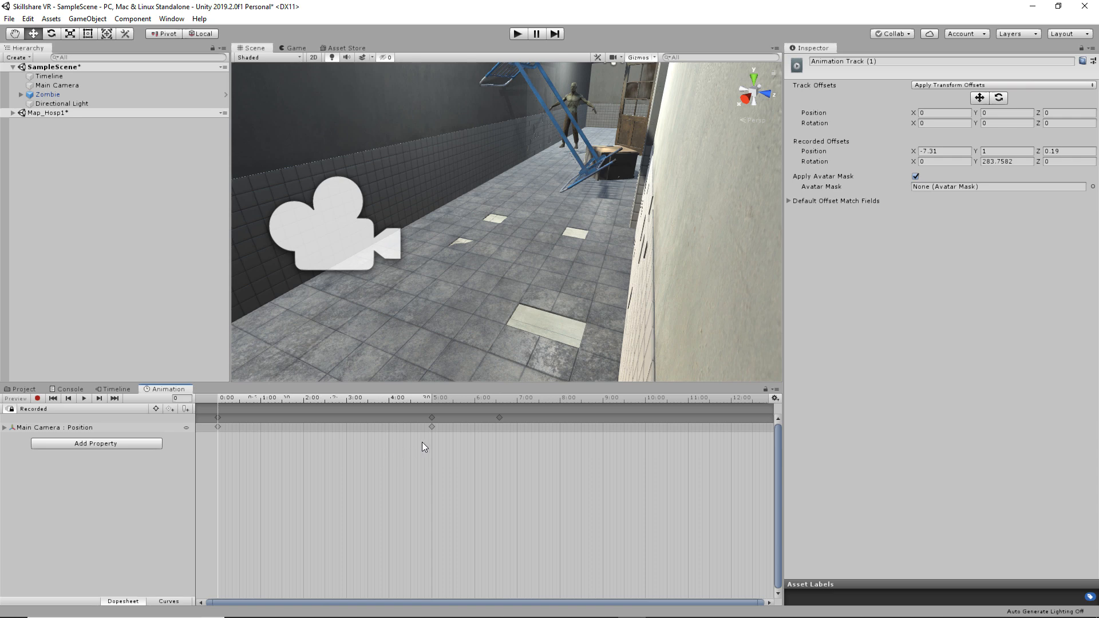
left_click_drag(431, 426, 449, 427)
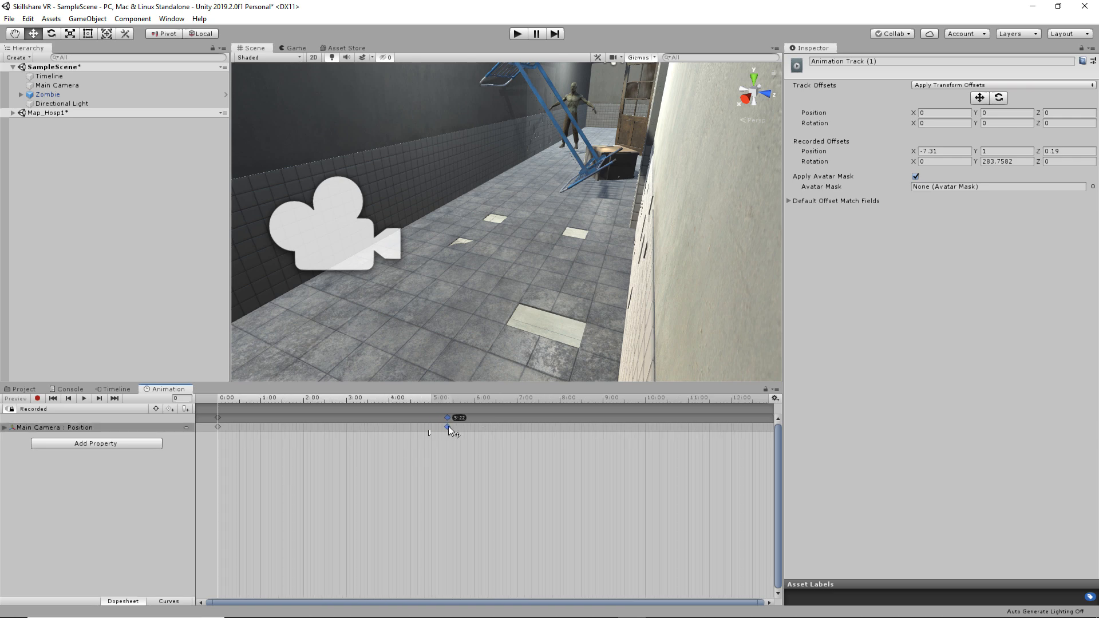
left_click_drag(565, 433, 565, 434)
key("space")
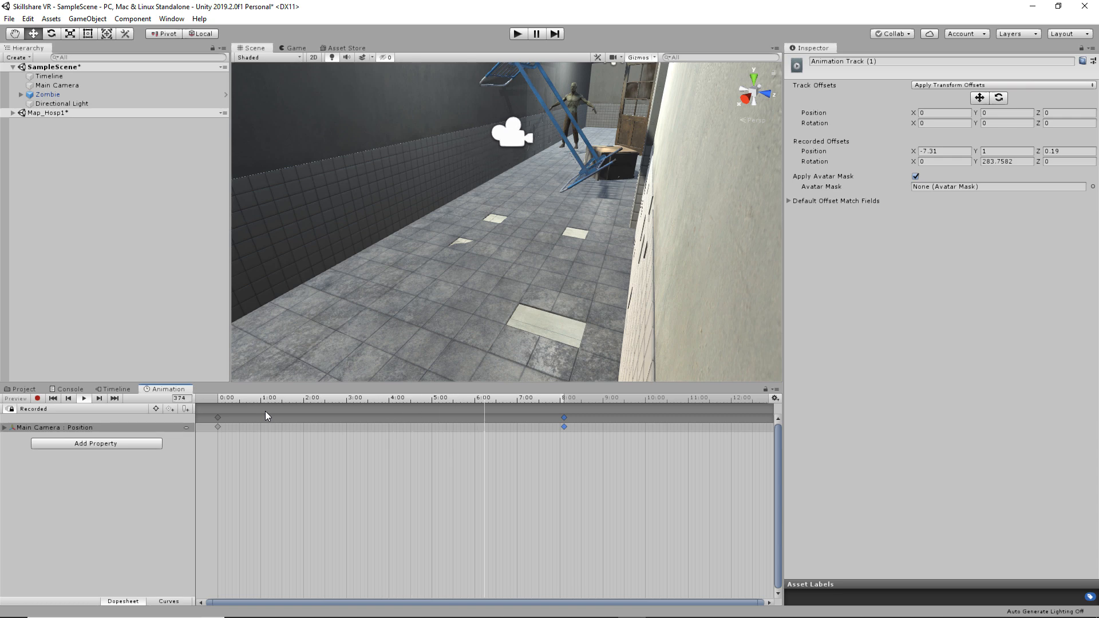
left_click(295, 49)
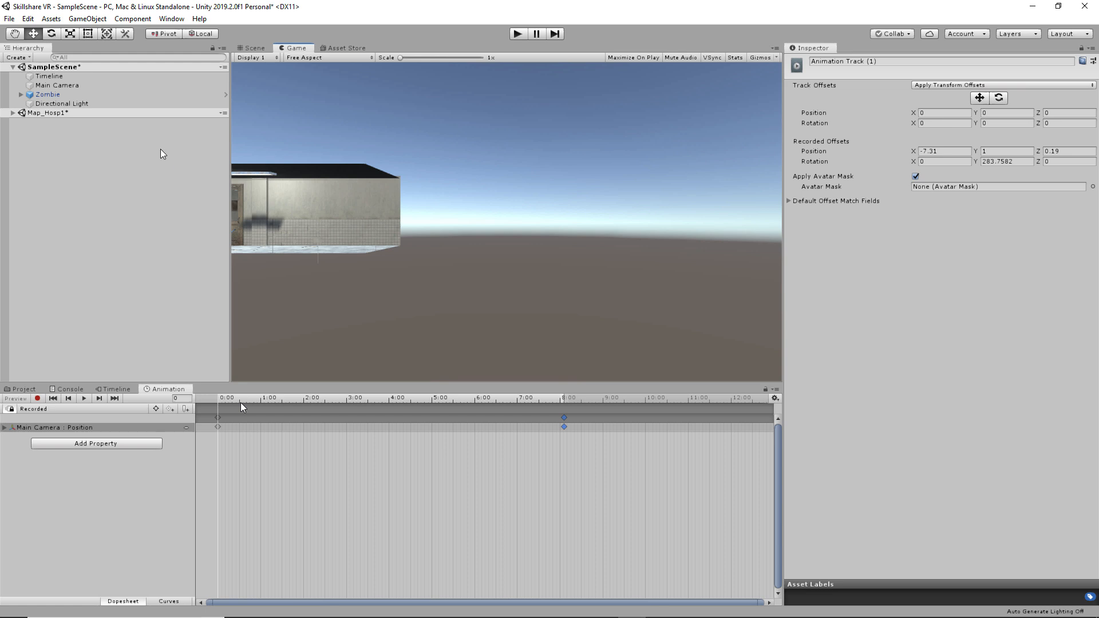
- Search the Hierarchy for 'camera' and delete the duplicate Main Camera under Map_Hosp1
left_click(83, 59)
key("ctrl")
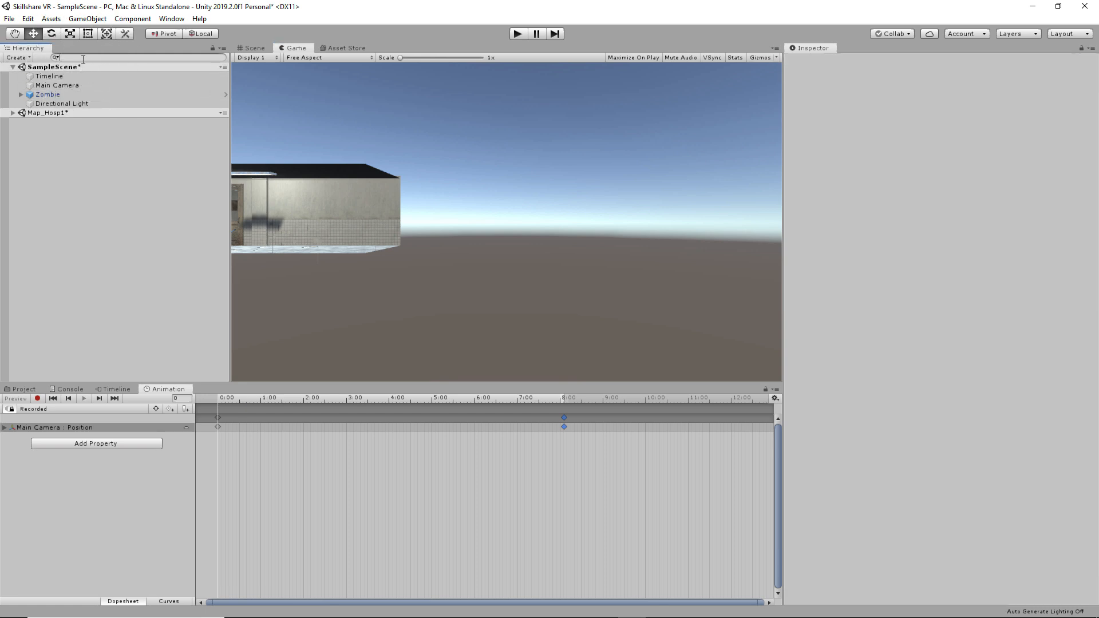
type("camera")
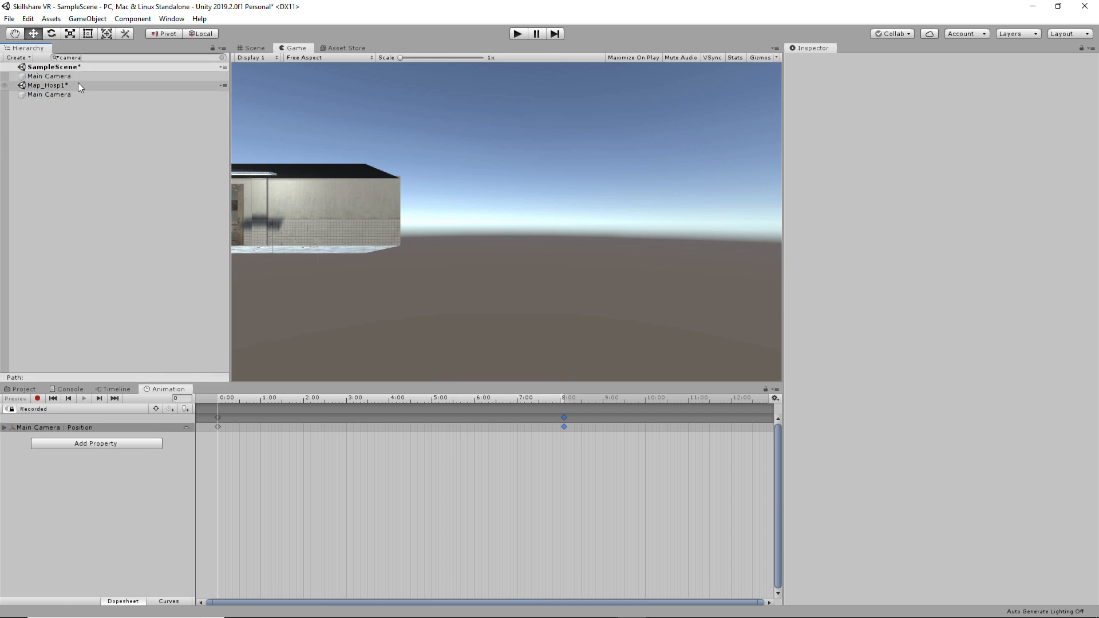
left_click(55, 94)
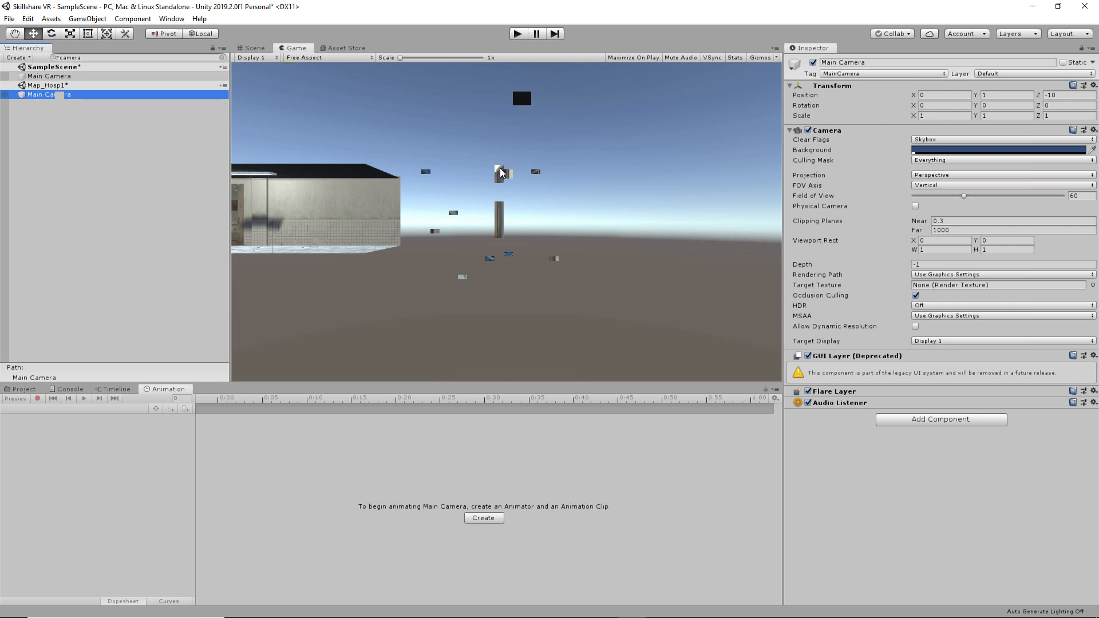
key("Delete")
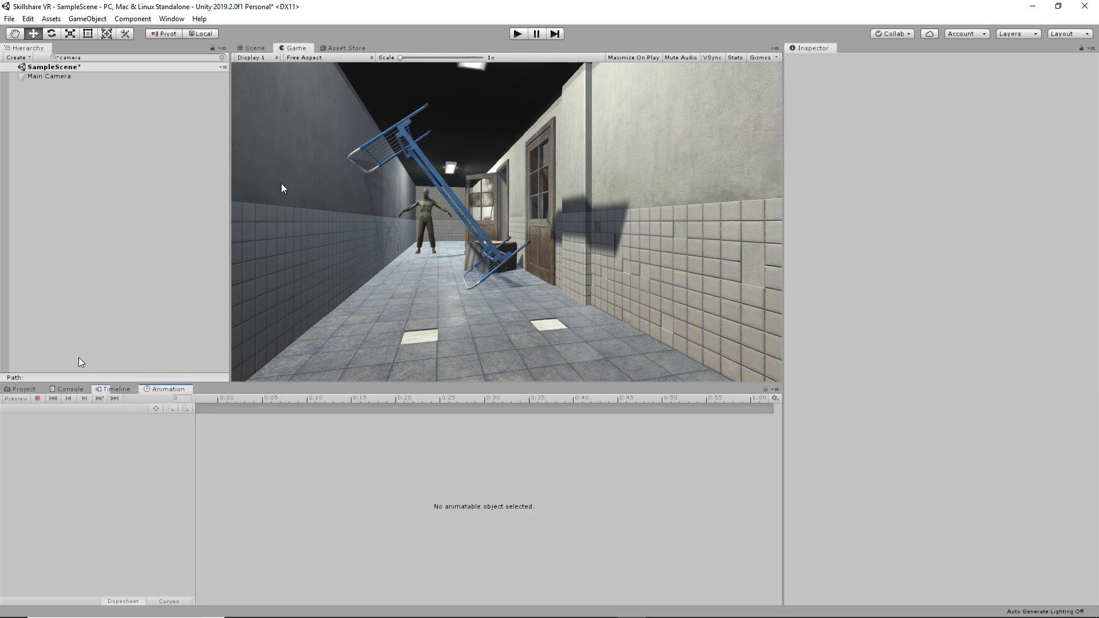
left_click(56, 77)
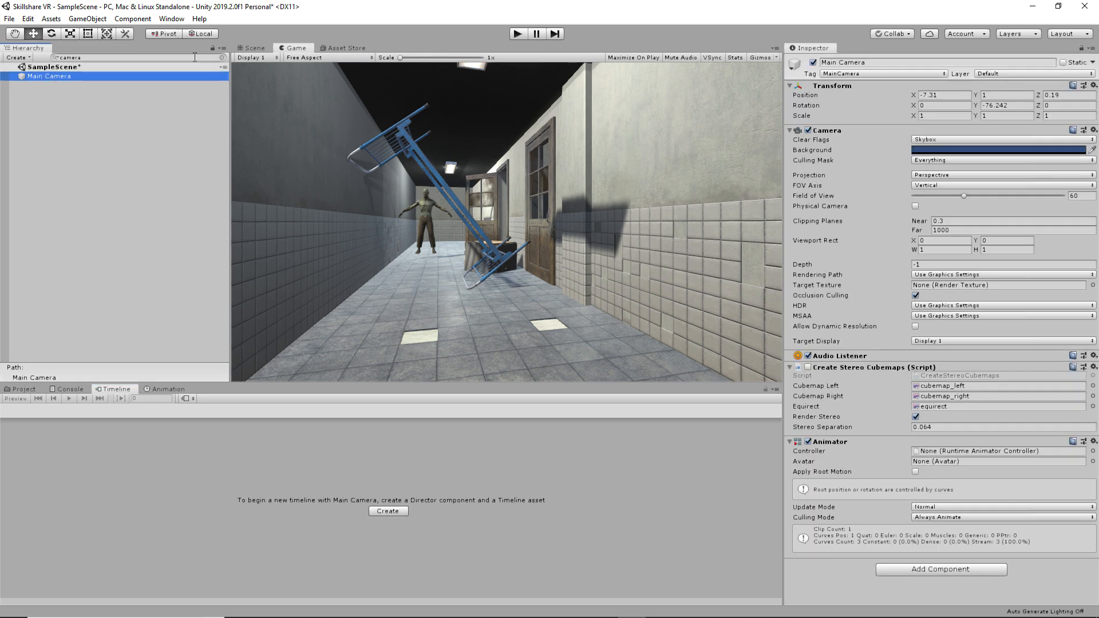
left_click(222, 57)
left_click(49, 76)
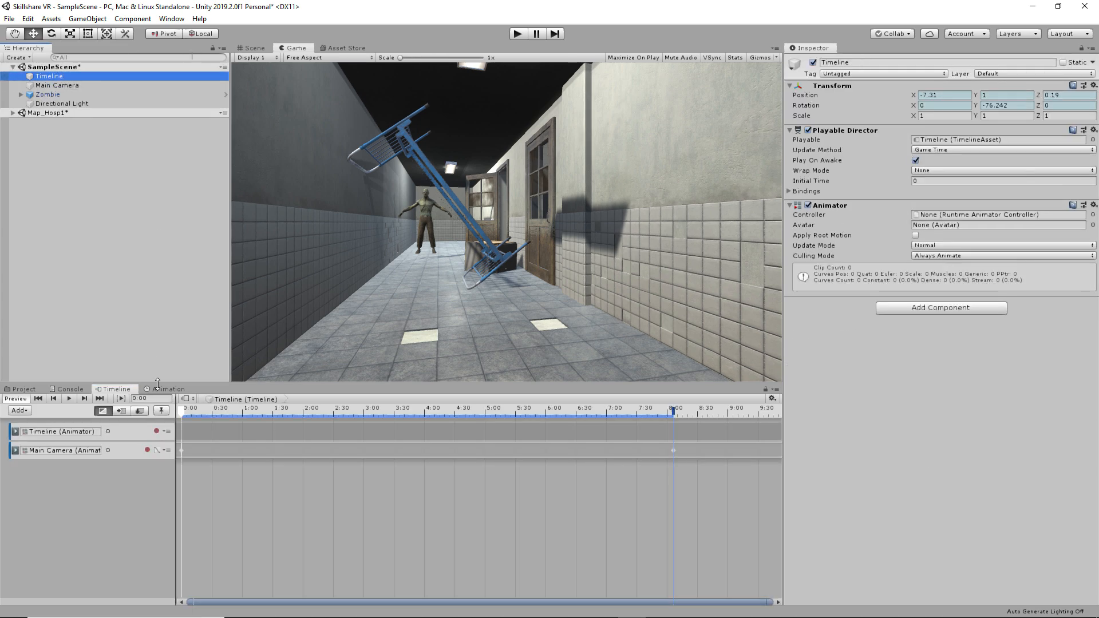
left_click(214, 432)
left_click(208, 419)
key("space")
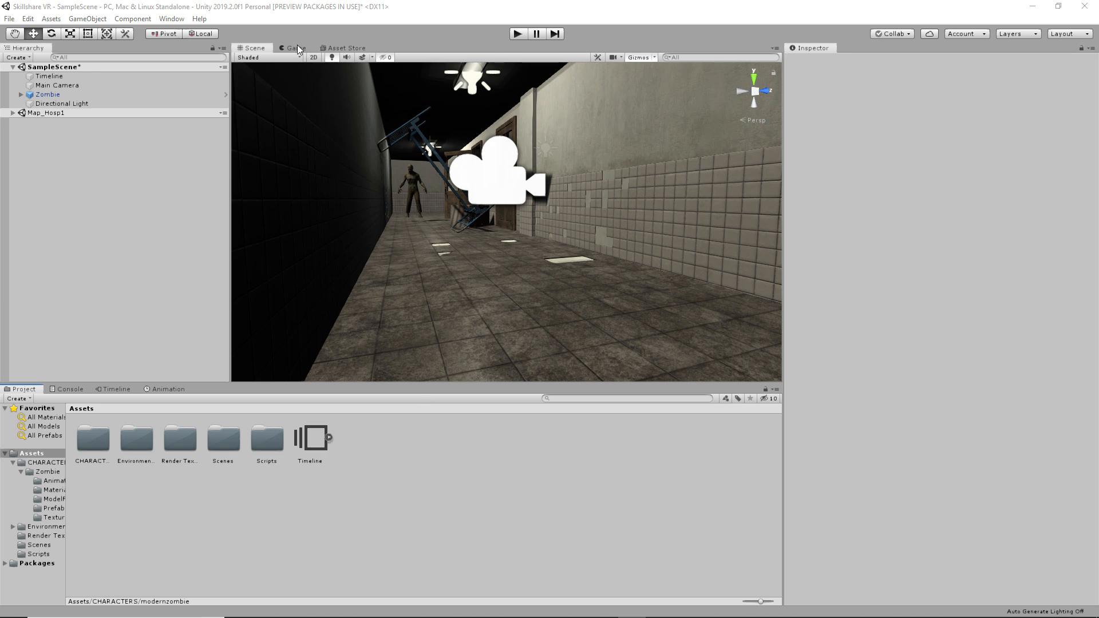
- Import all files of the Modern Zombie Free package from the Asset Store page
left_click(342, 48)
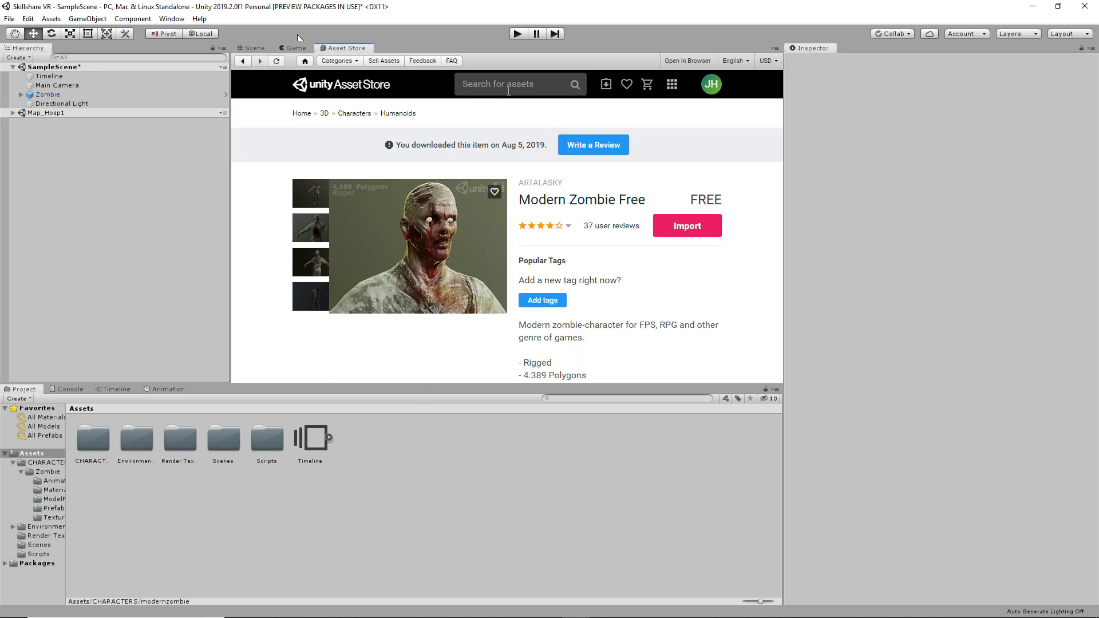
left_click(507, 86)
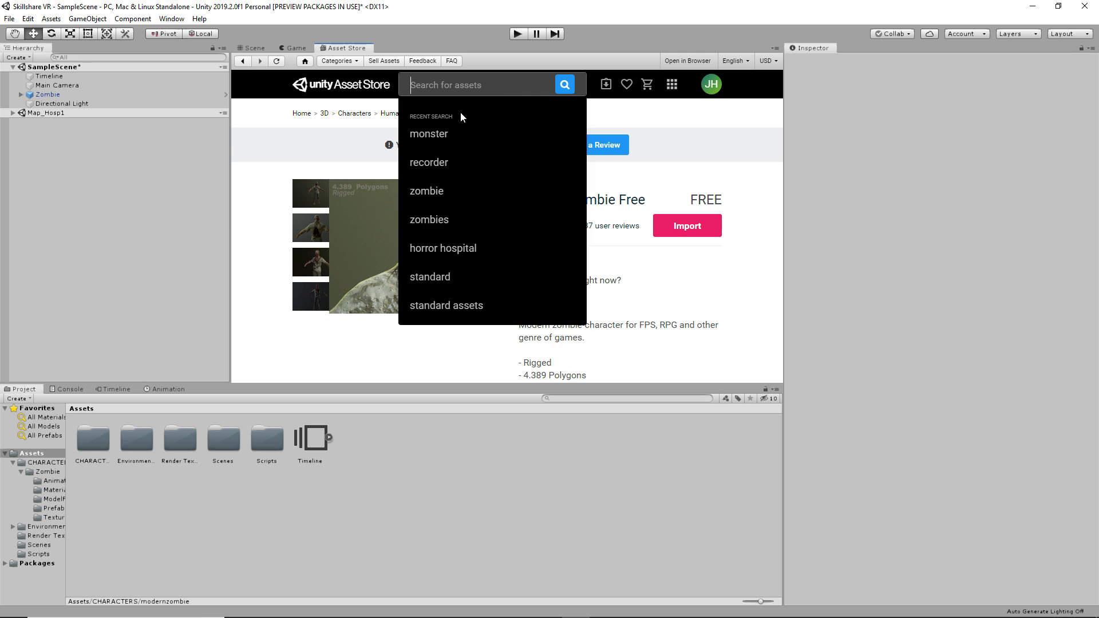
left_click(281, 172)
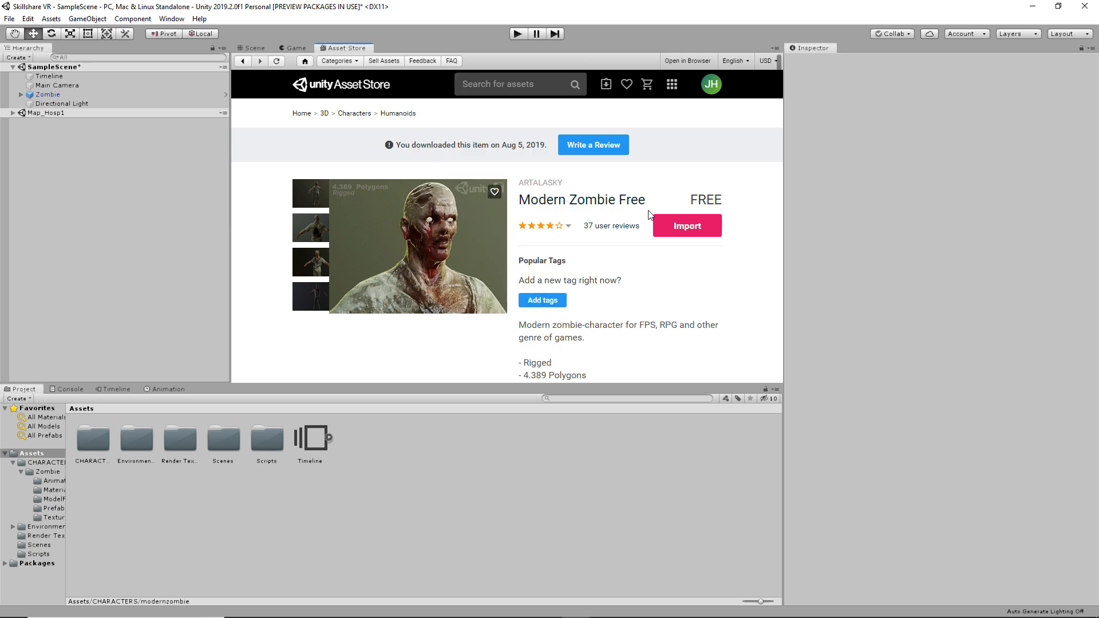
left_click(703, 224)
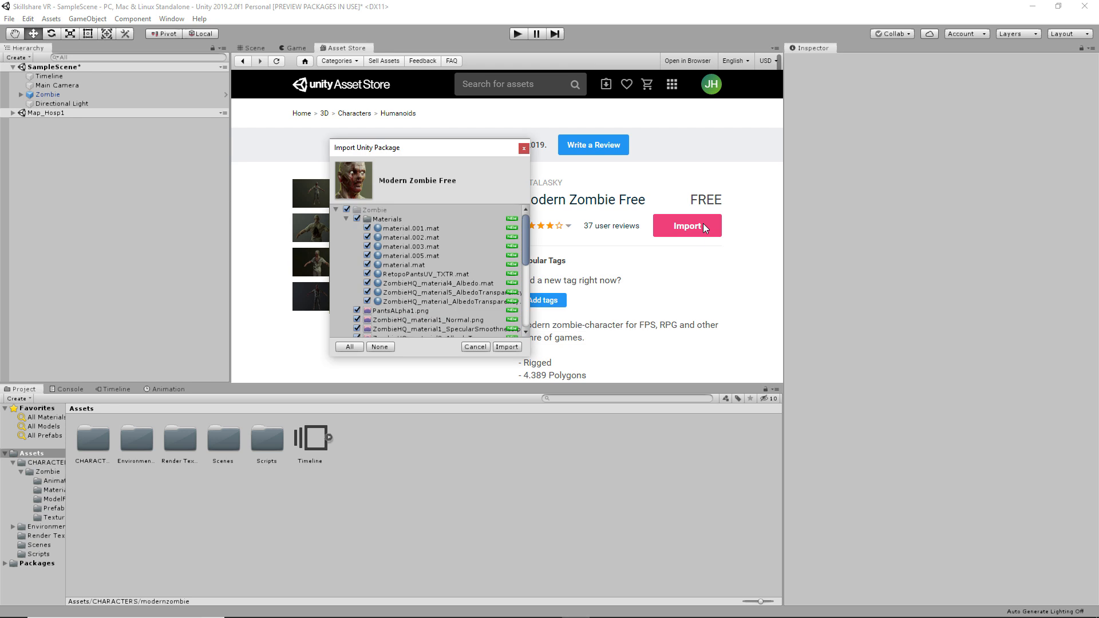
left_click(507, 347)
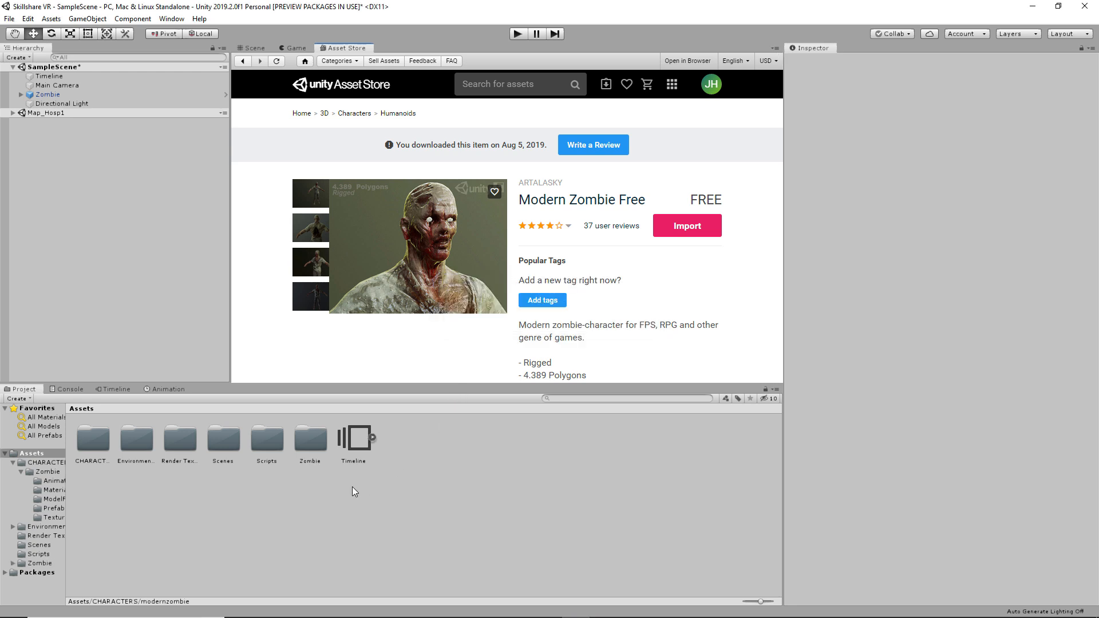
- Rename the imported Zombie folder to modernzombie
left_click(319, 461)
left_click(319, 461)
type("modernz")
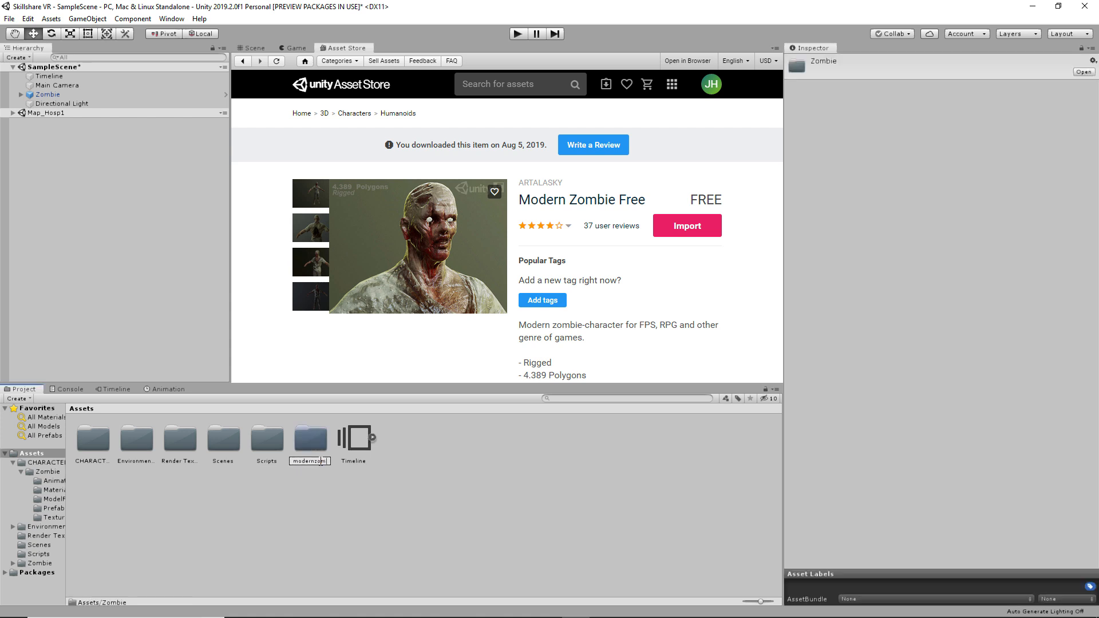
key("Return")
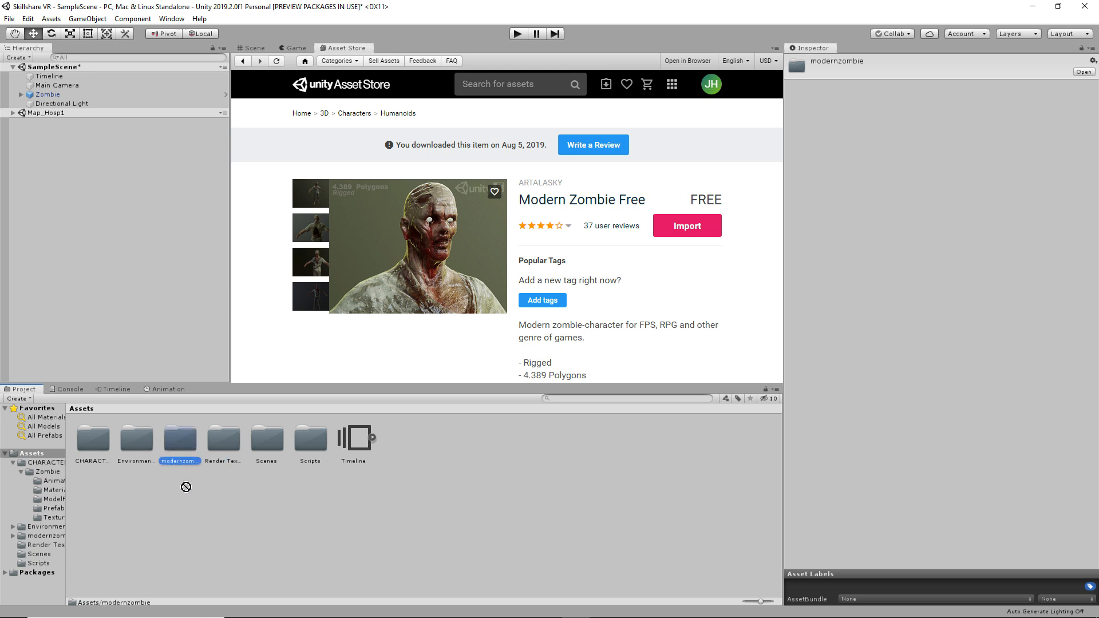
- Move modernzombie into CHARACTERS, open it, and bring up the ZombieRig prefab's context menu
left_click_drag(97, 450, 98, 451)
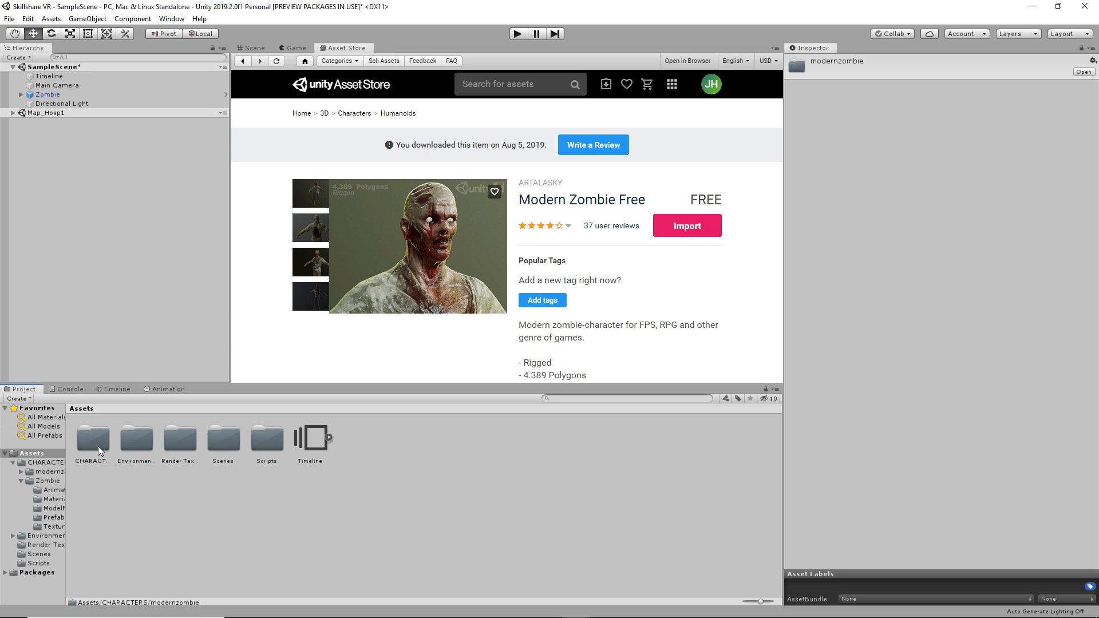
double_click(99, 446)
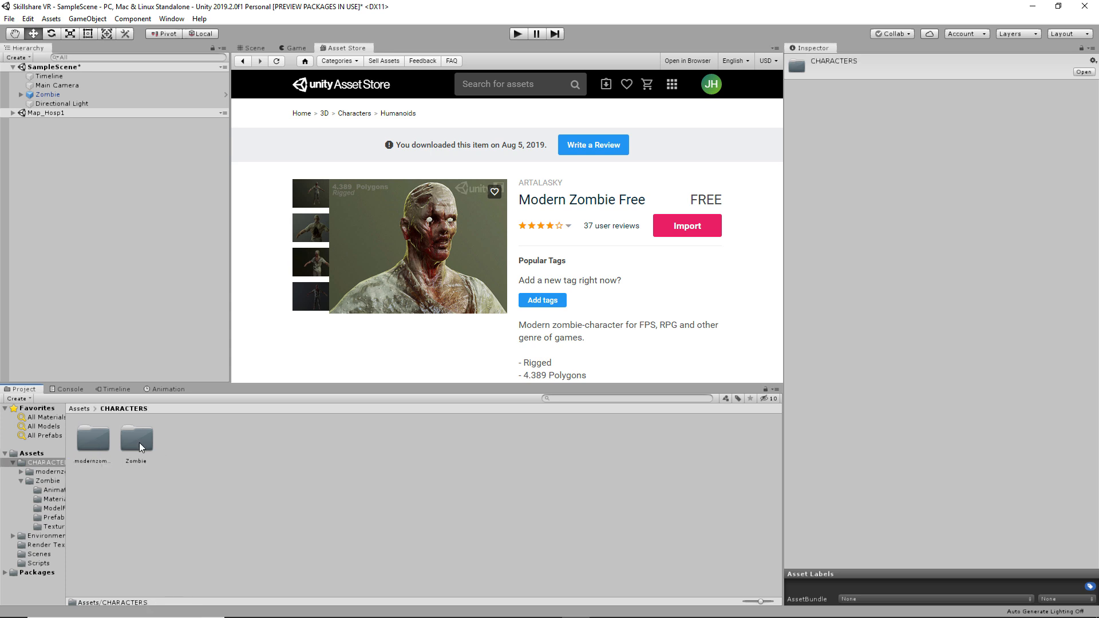
left_click(139, 442)
left_click(97, 442)
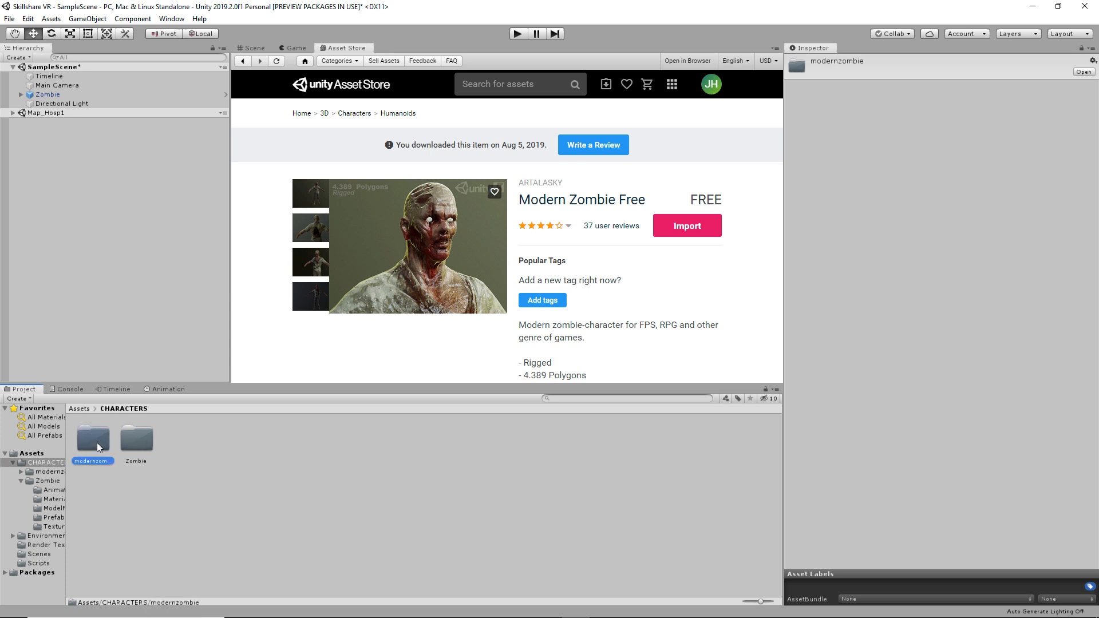
left_click_drag(97, 442, 473, 473)
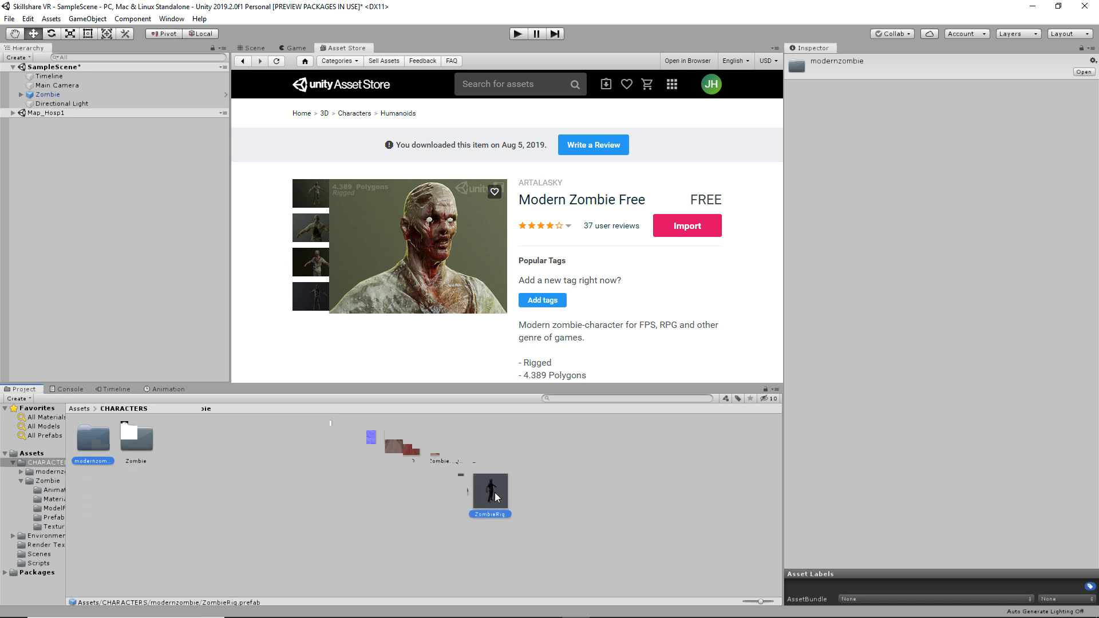
left_click(487, 495)
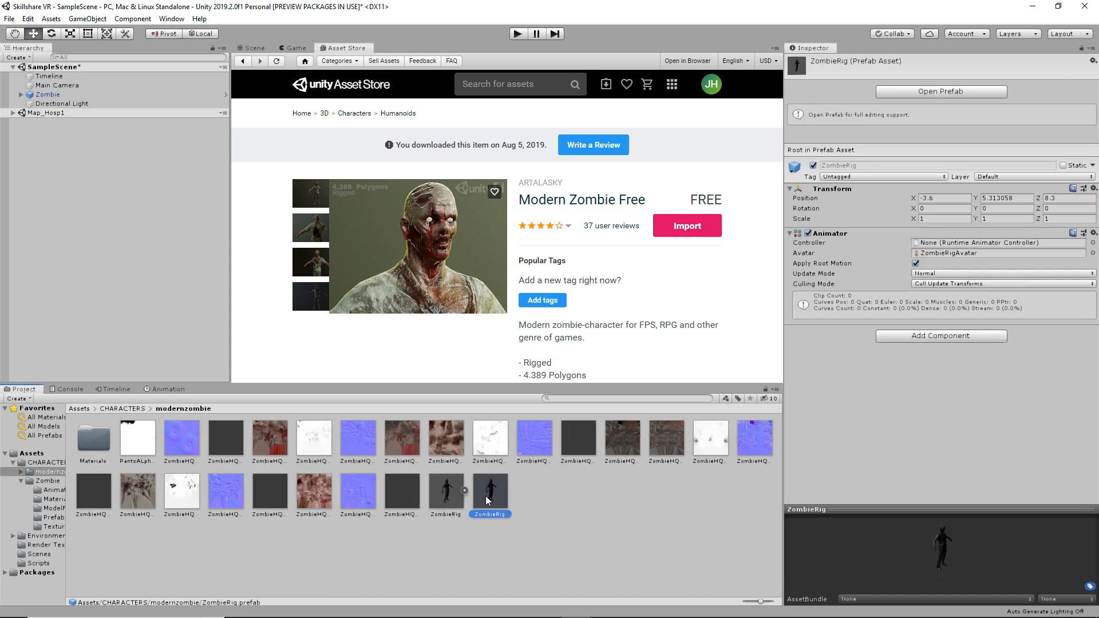
right_click(487, 499)
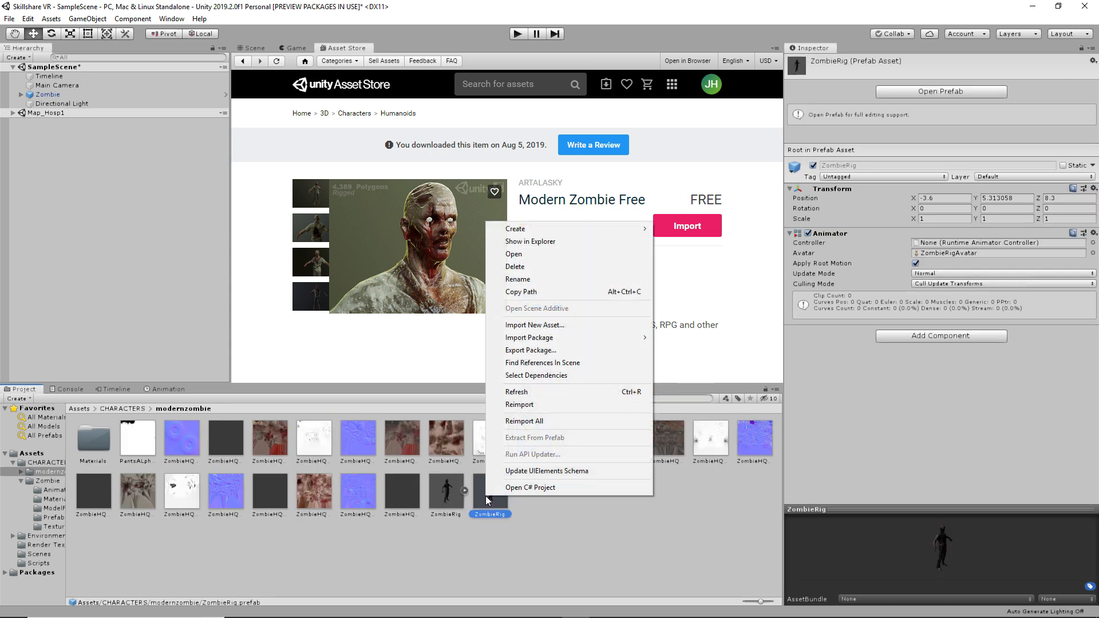
- Show ZombieRig in Explorer, copy the modernzombie folder path, and close Explorer
left_click(547, 243)
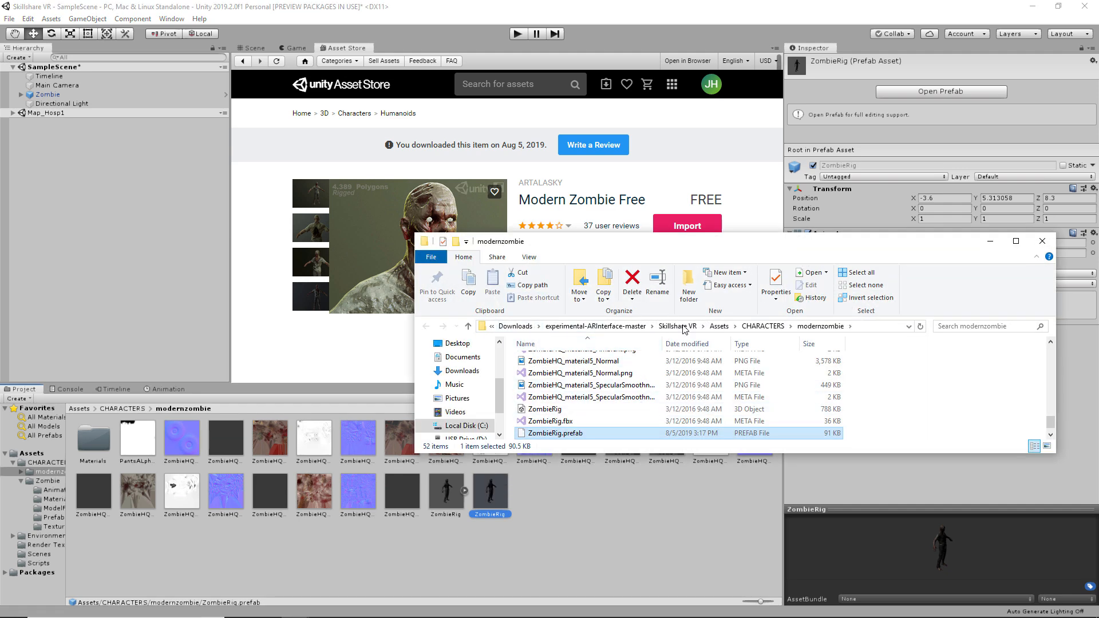
right_click(874, 327)
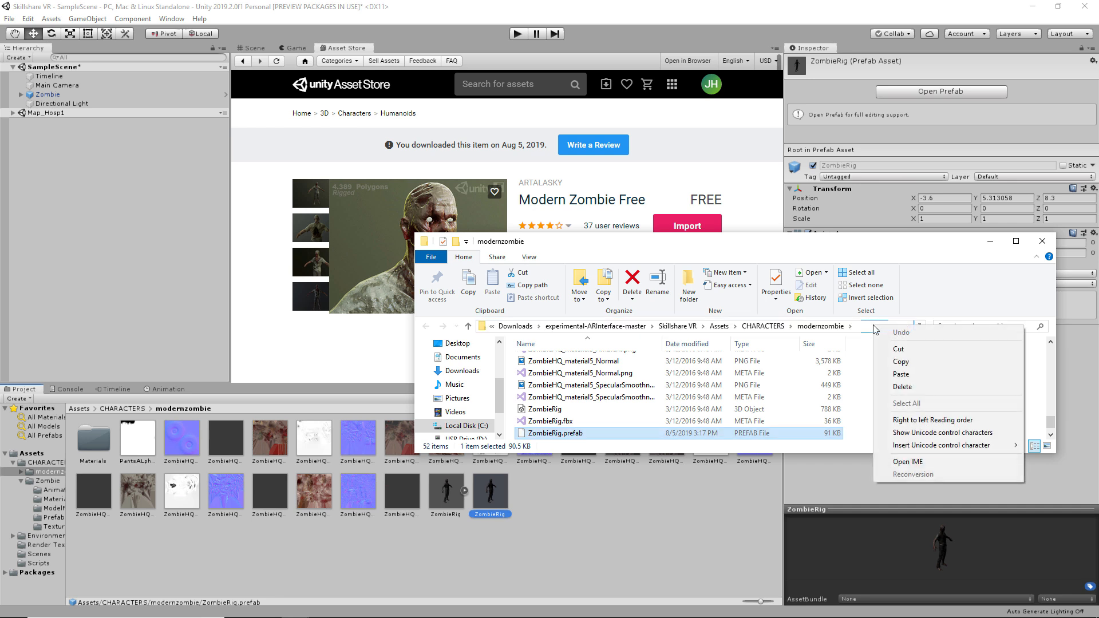
left_click(892, 360)
left_click(861, 324)
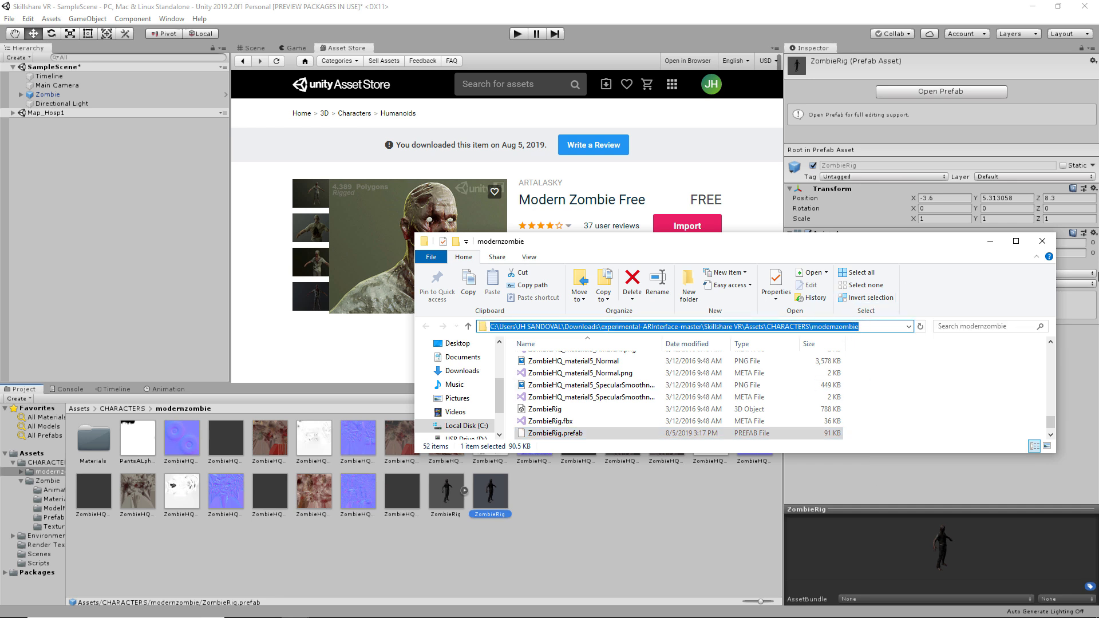
left_click(1042, 241)
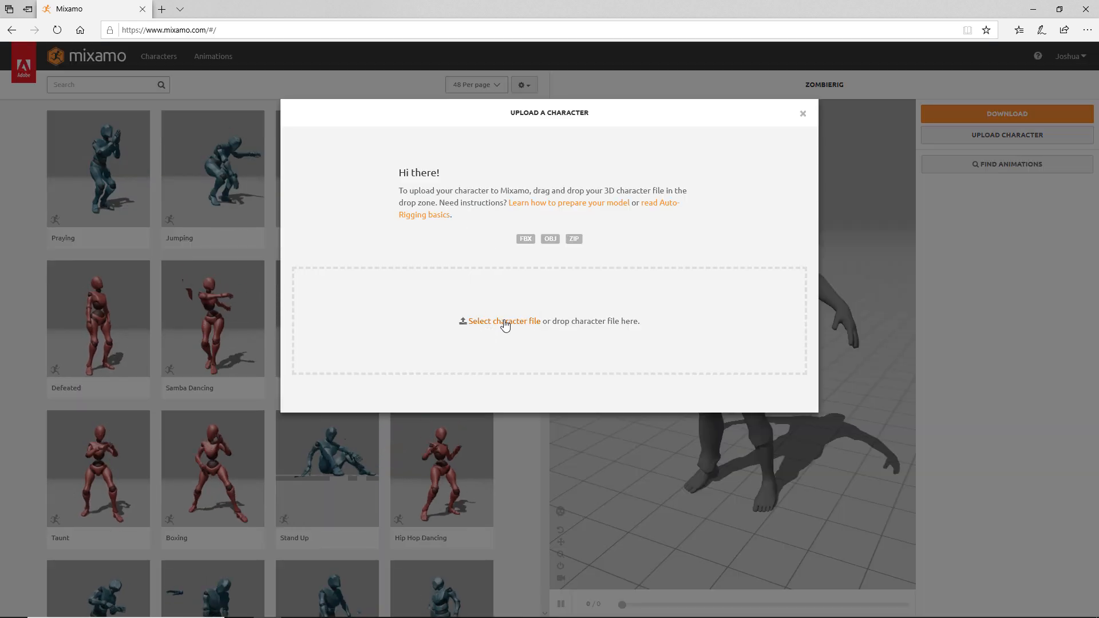
- Upload ZombieRig to Mixamo by pasting the modernzombie folder path into the Open dialog
left_click(505, 322)
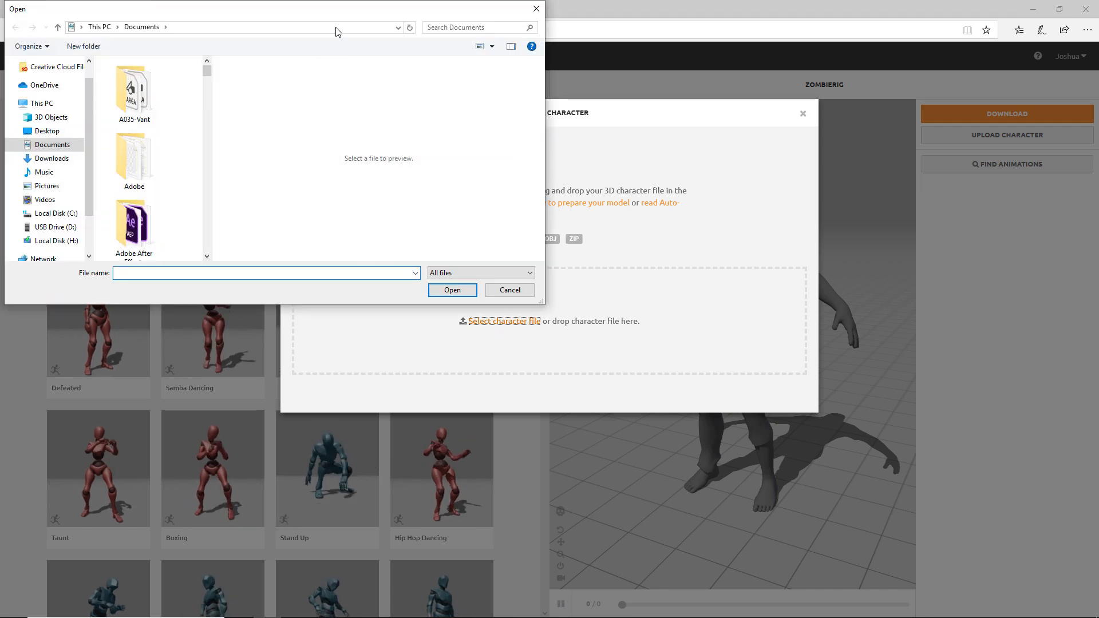
left_click(336, 28)
key("ctrl+v")
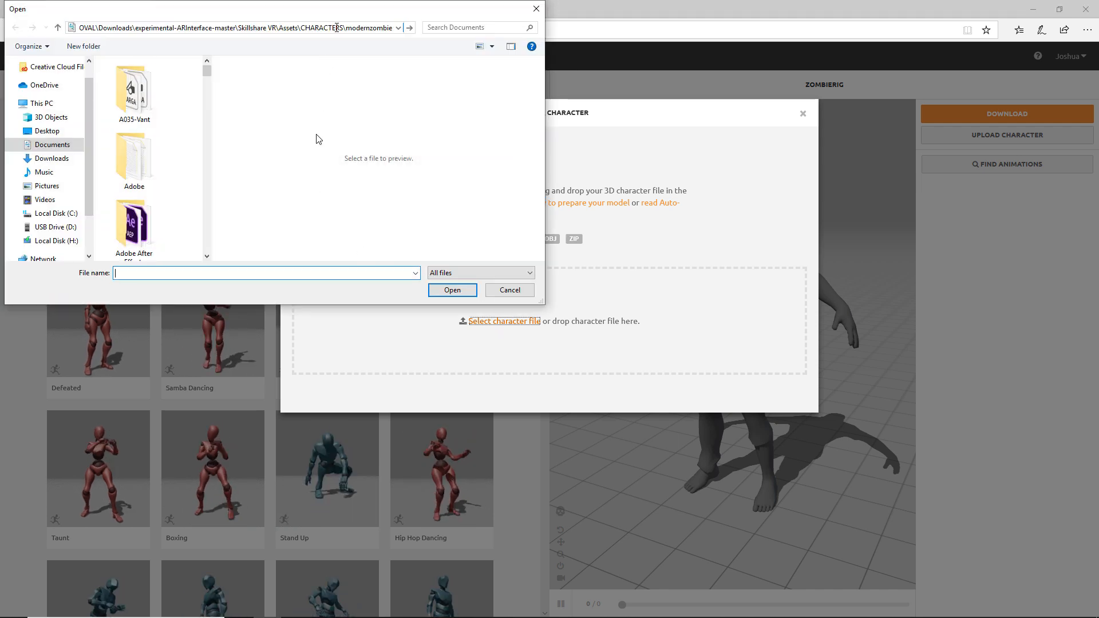
key("Return")
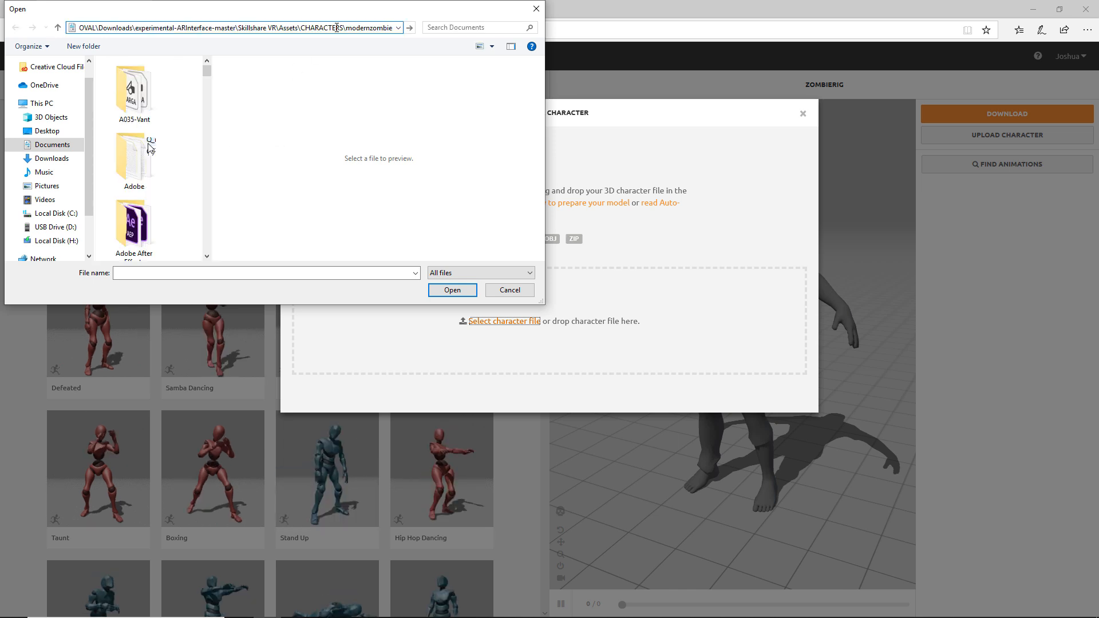
key("Return")
left_click(166, 212)
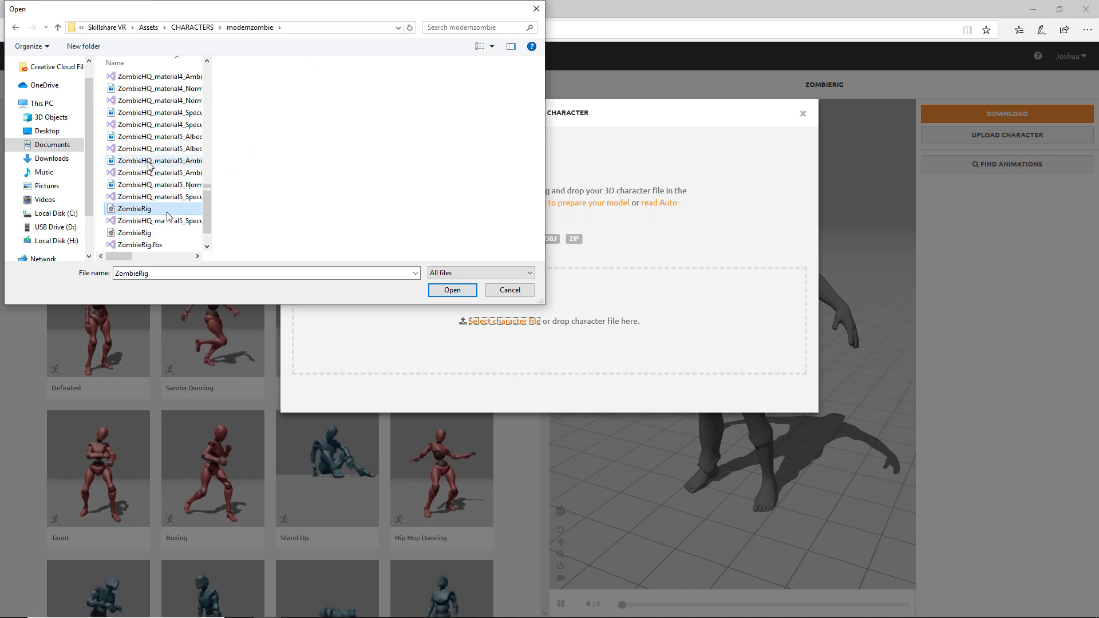
left_click(465, 294)
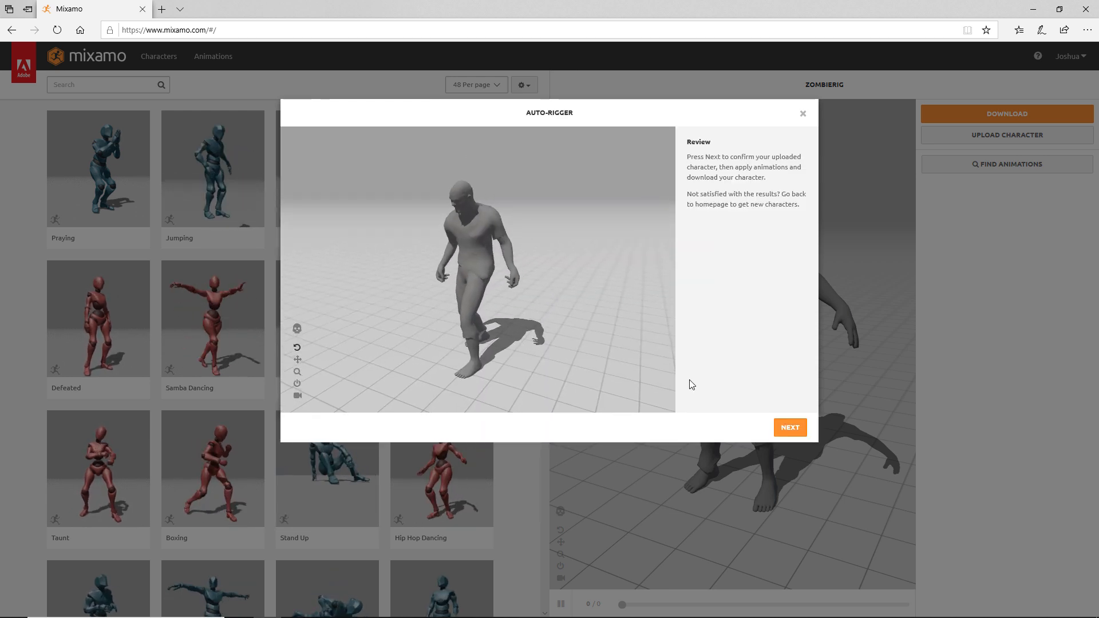
- Confirm ZombieRig as the current Mixamo character and search the animation library for 'crawl'
left_click(787, 429)
left_click(786, 429)
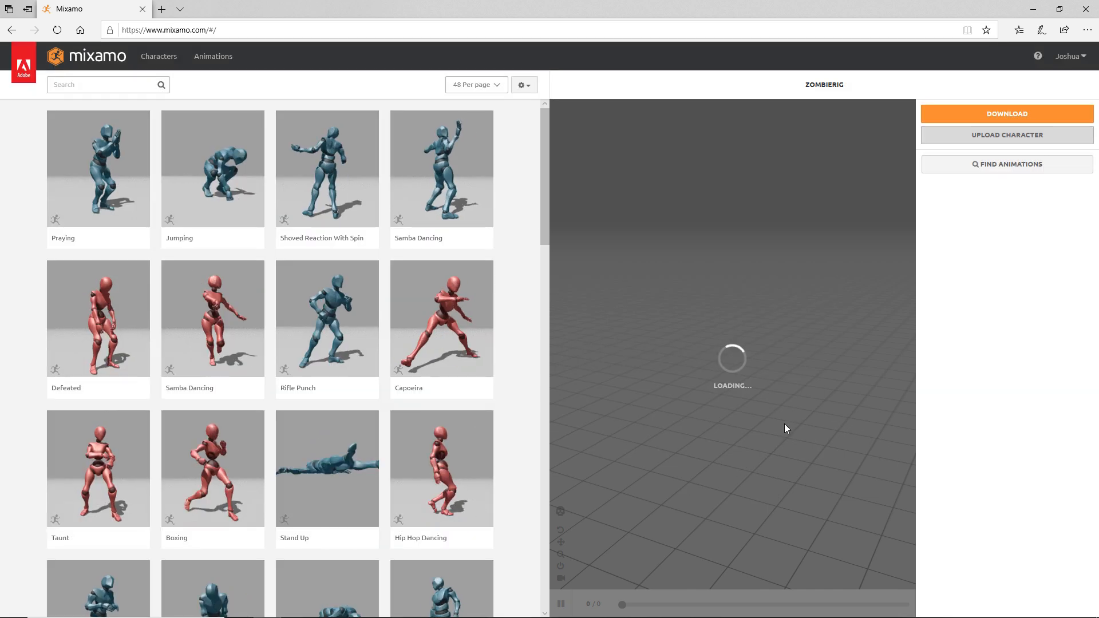
left_click_drag(672, 344, 718, 336)
left_click(72, 80)
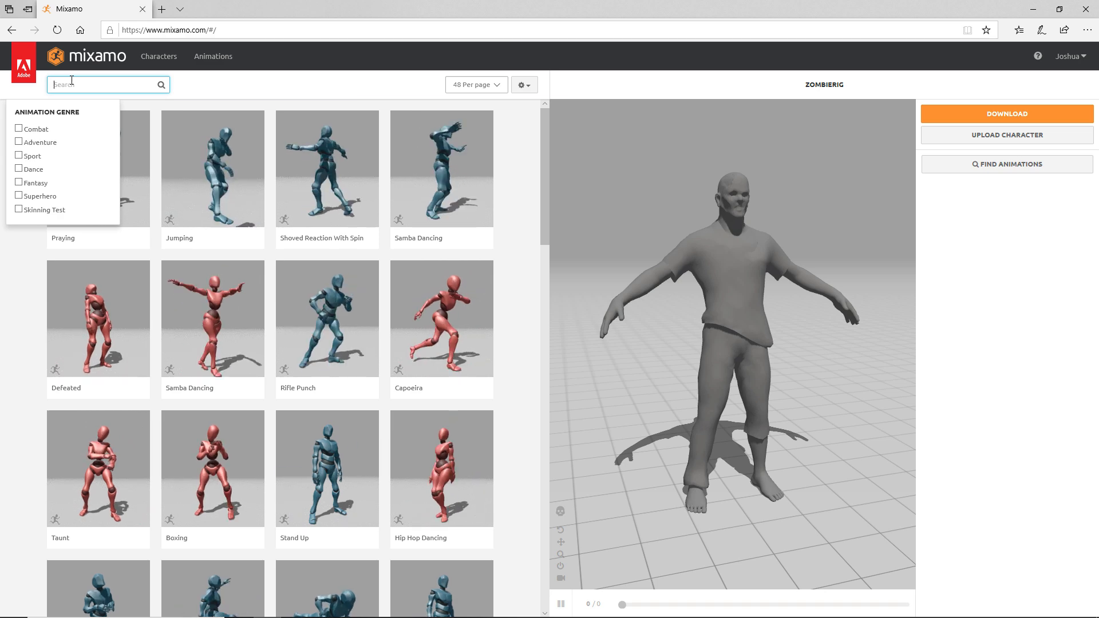
type("crawl")
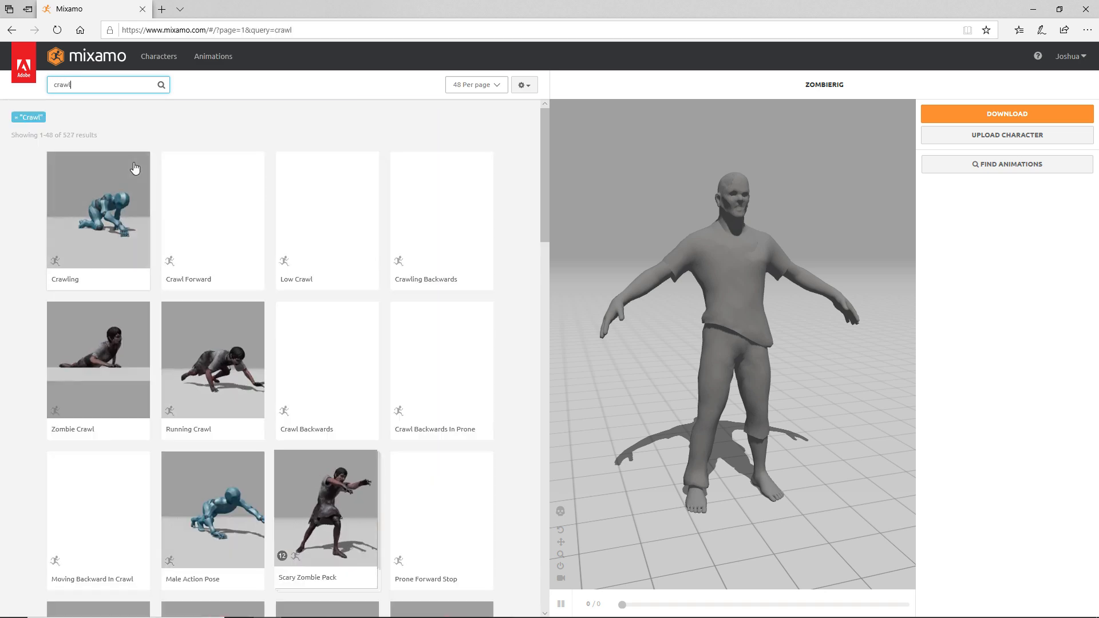
- Download Zombie Crawl in place as FBX For Unity
left_click(124, 377)
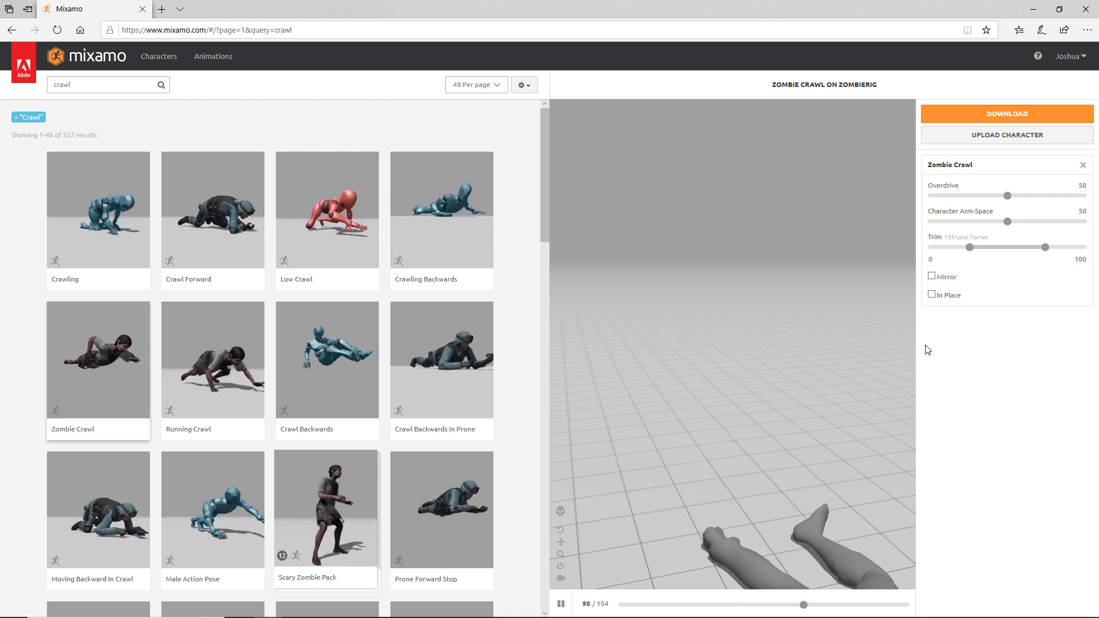
left_click(931, 294)
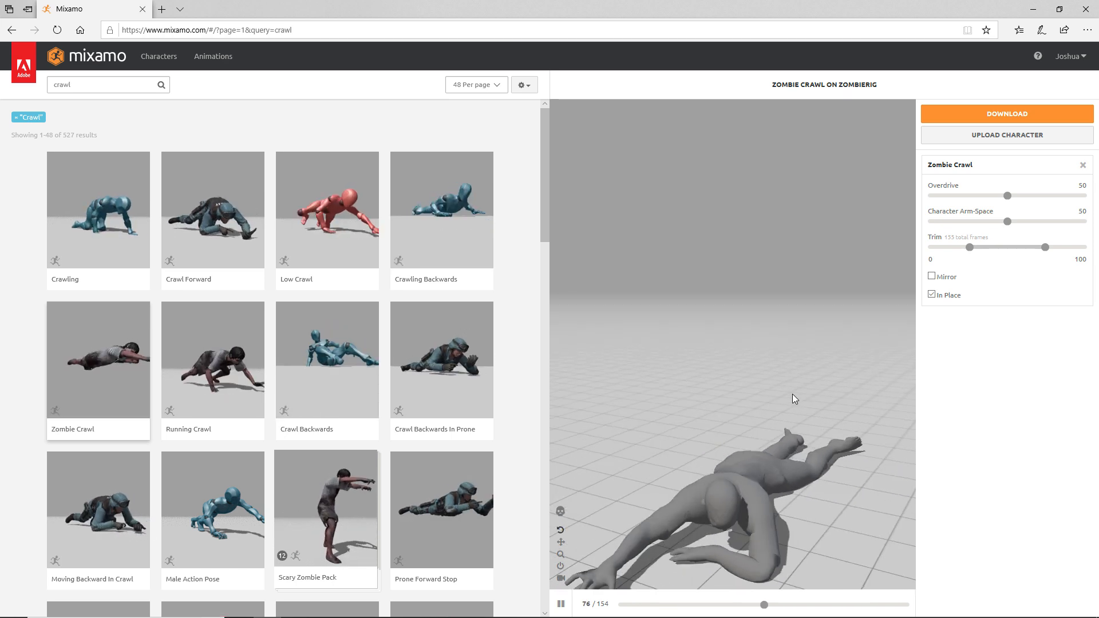
left_click(1004, 126)
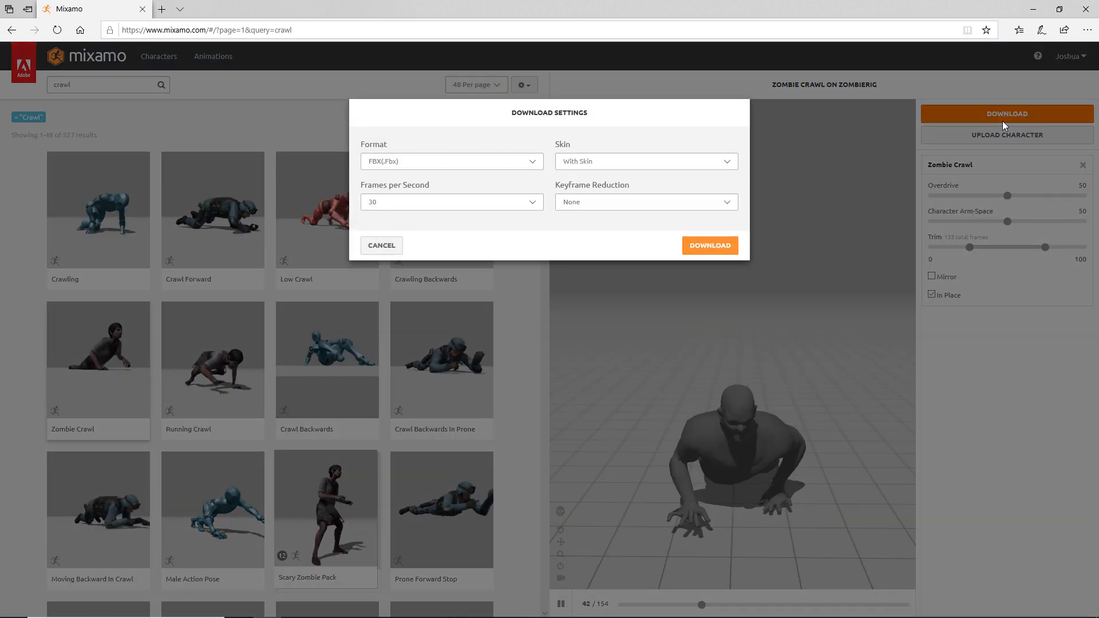
left_click(478, 160)
left_click(444, 171)
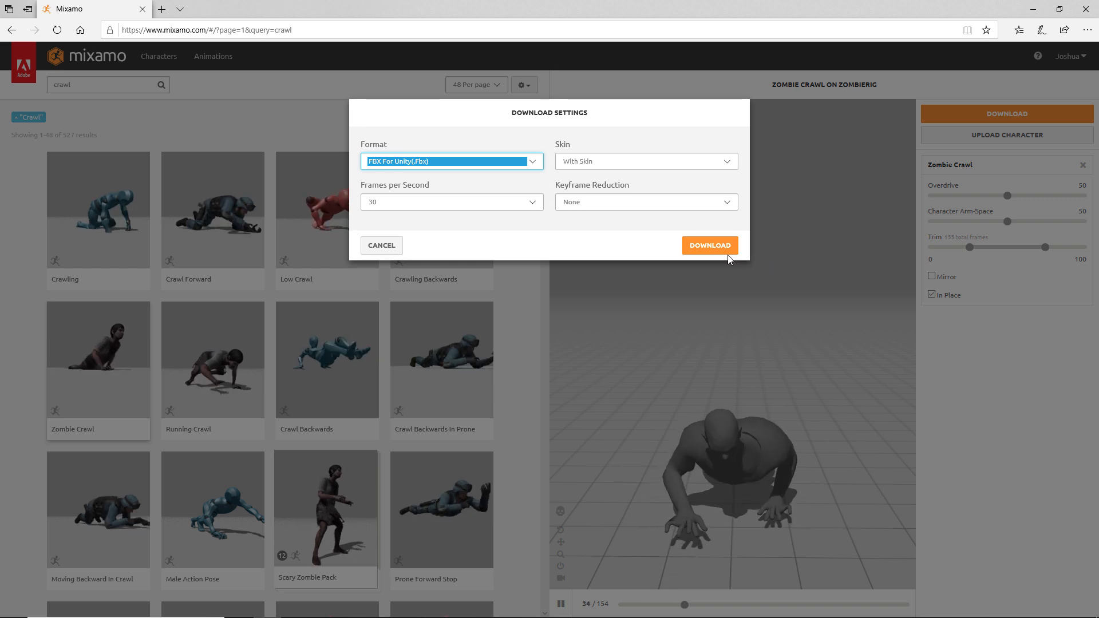
left_click(711, 249)
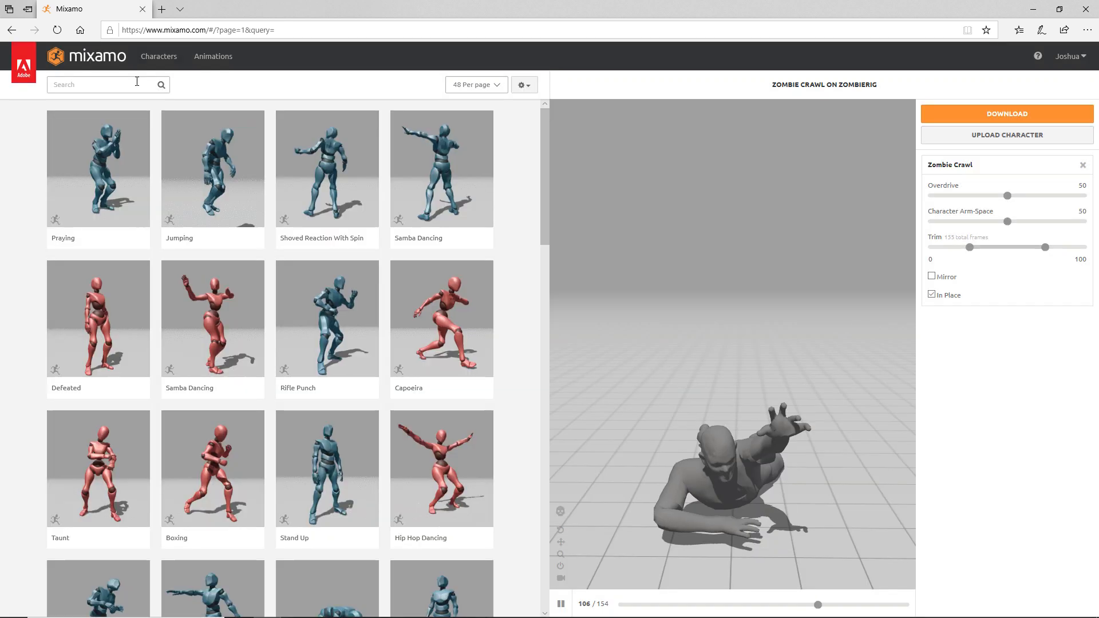
- Search 'zombie' and download the Zombie Idle animation with the same FBX For Unity settings
left_click(137, 81)
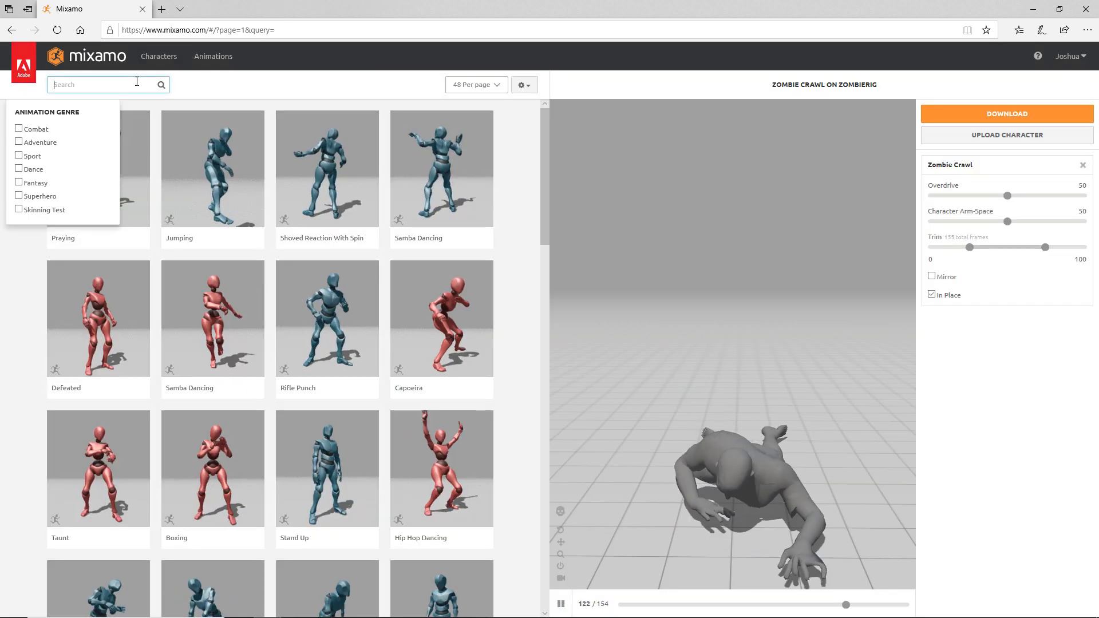
type("zombie")
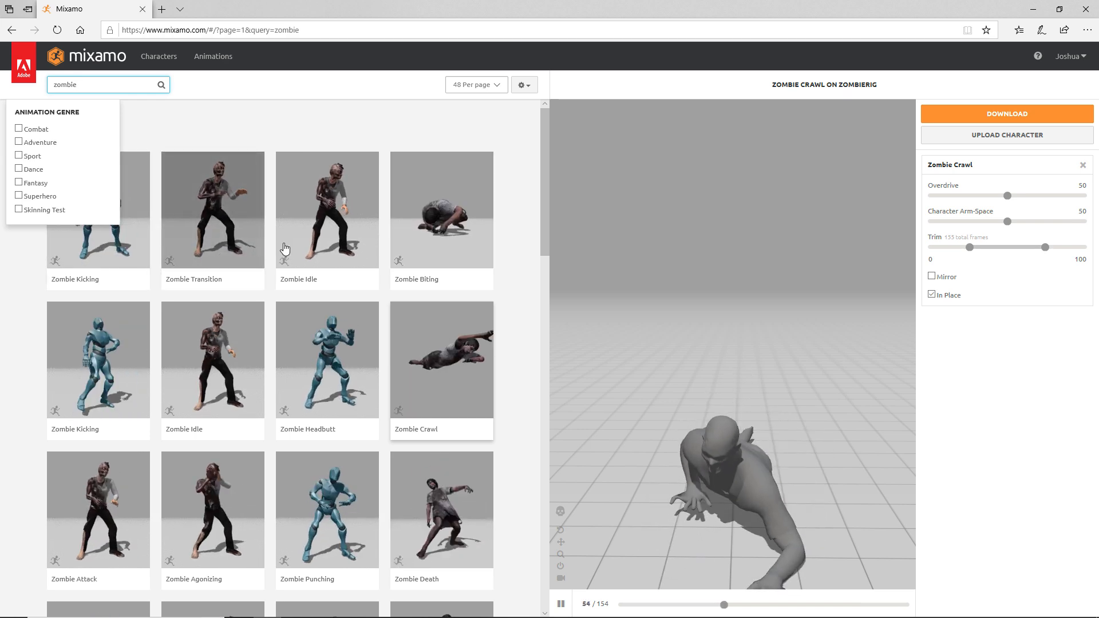
left_click(338, 252)
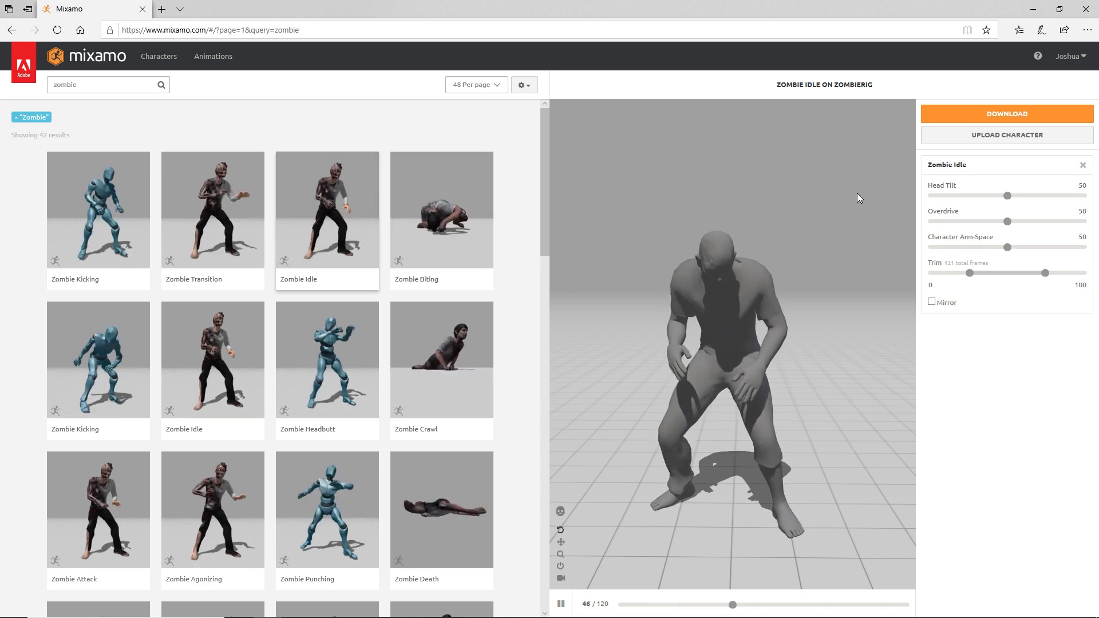
left_click(988, 119)
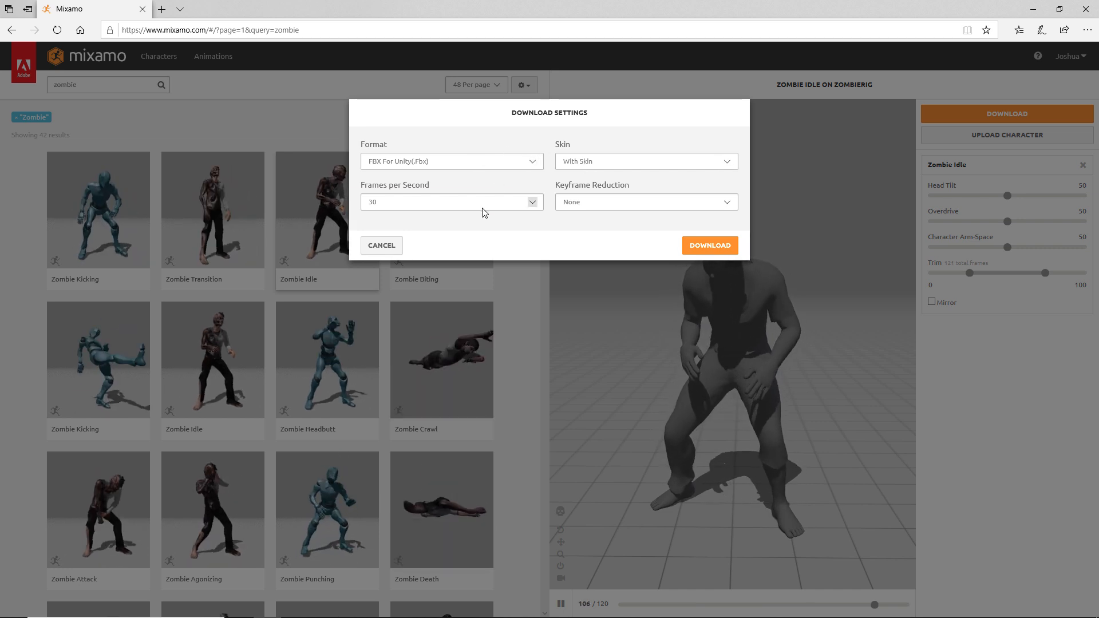
left_click(713, 251)
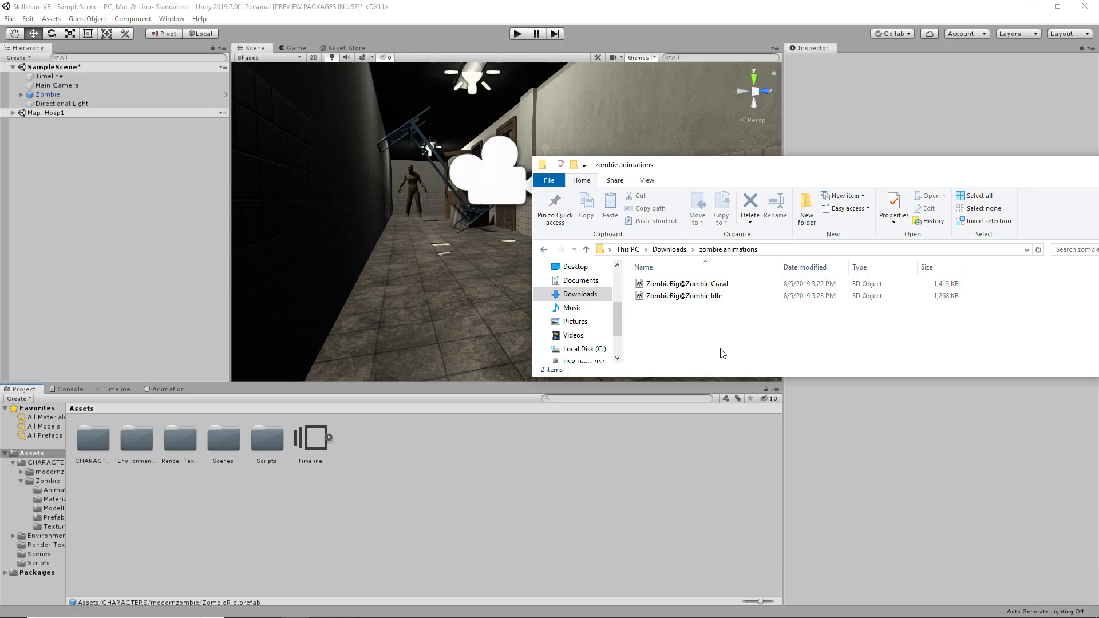
- Drag the Zombie Crawl and Zombie Idle FBX files from Explorer into Unity's Assets
left_click_drag(714, 345, 703, 282)
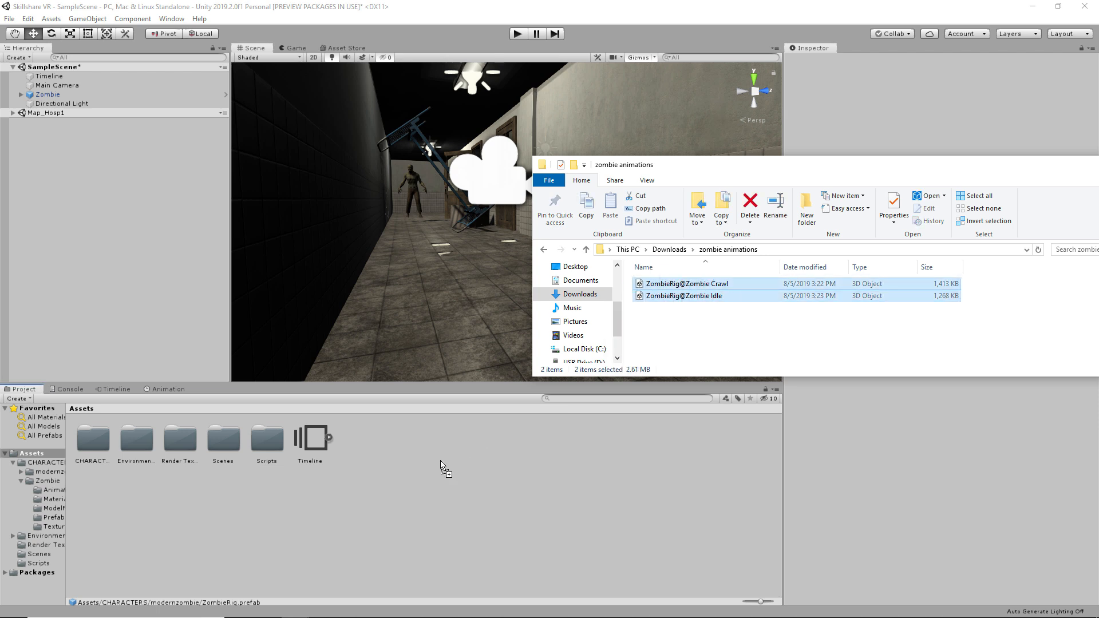
left_click_drag(540, 422, 470, 466)
left_click(470, 466)
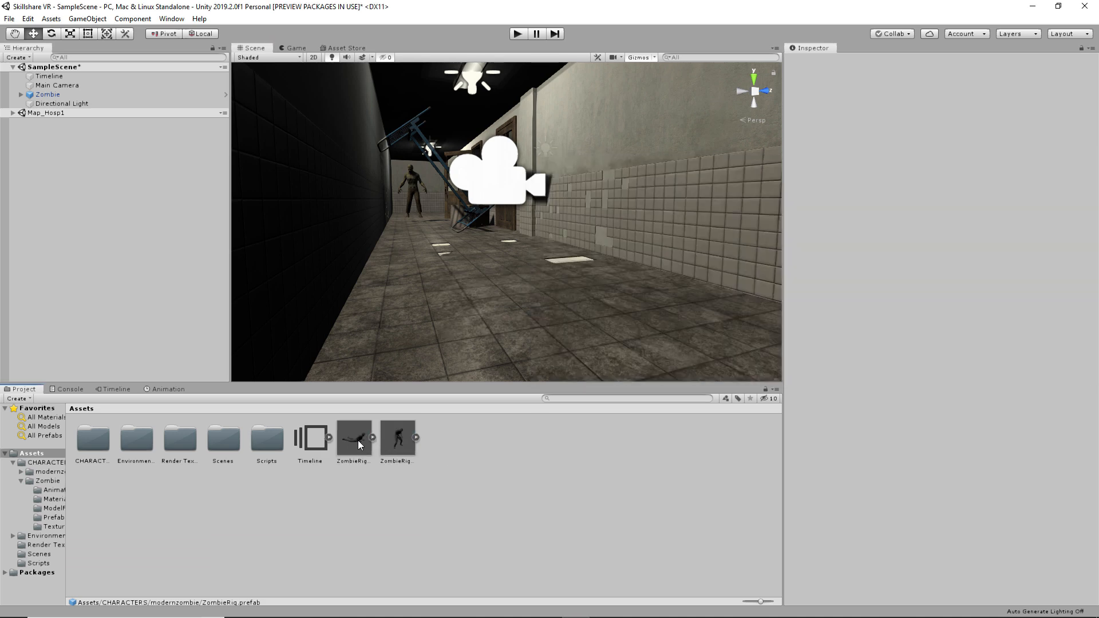
- Move both ZombieRig FBX models into CHARACTERS, open it, and expand the first model
left_click(352, 441)
left_click(392, 441, "shift")
left_click_drag(361, 442, 94, 442)
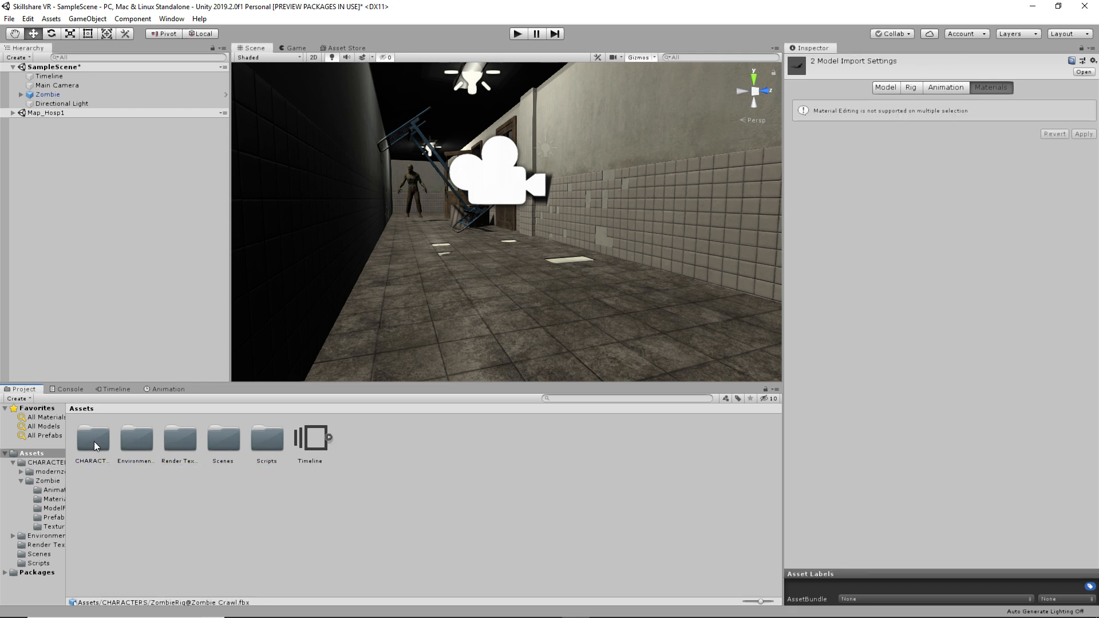
double_click(94, 441)
left_click(200, 437)
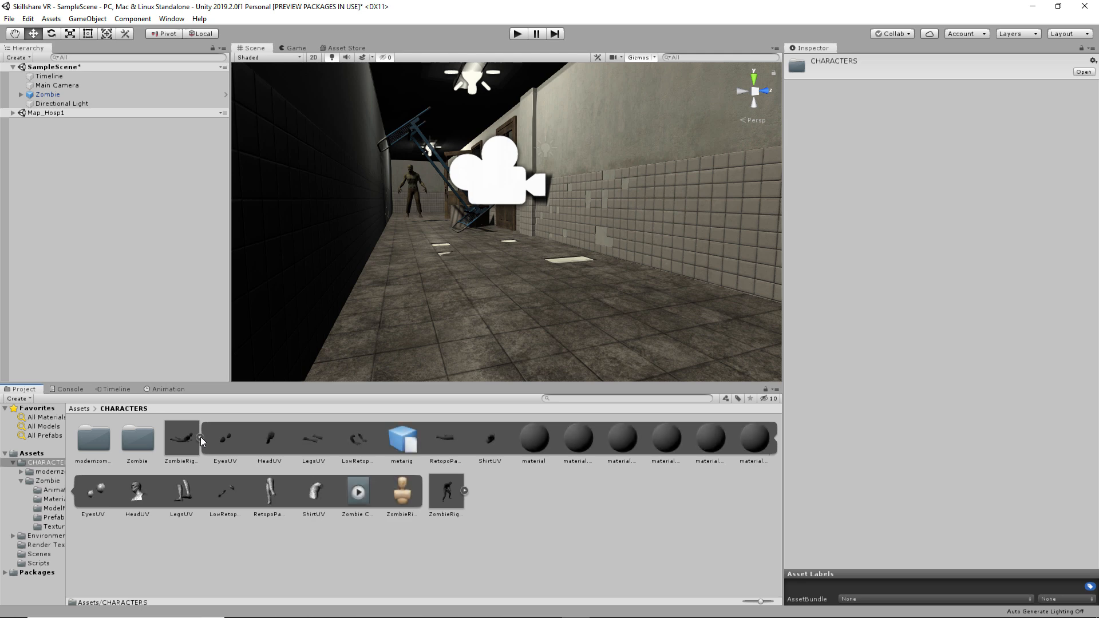
- Duplicate the Zombie Crawl and Zombie Idle clips out of the two ZombieRig models with Ctrl+D
left_click(200, 437)
left_click(200, 438)
left_click(359, 491)
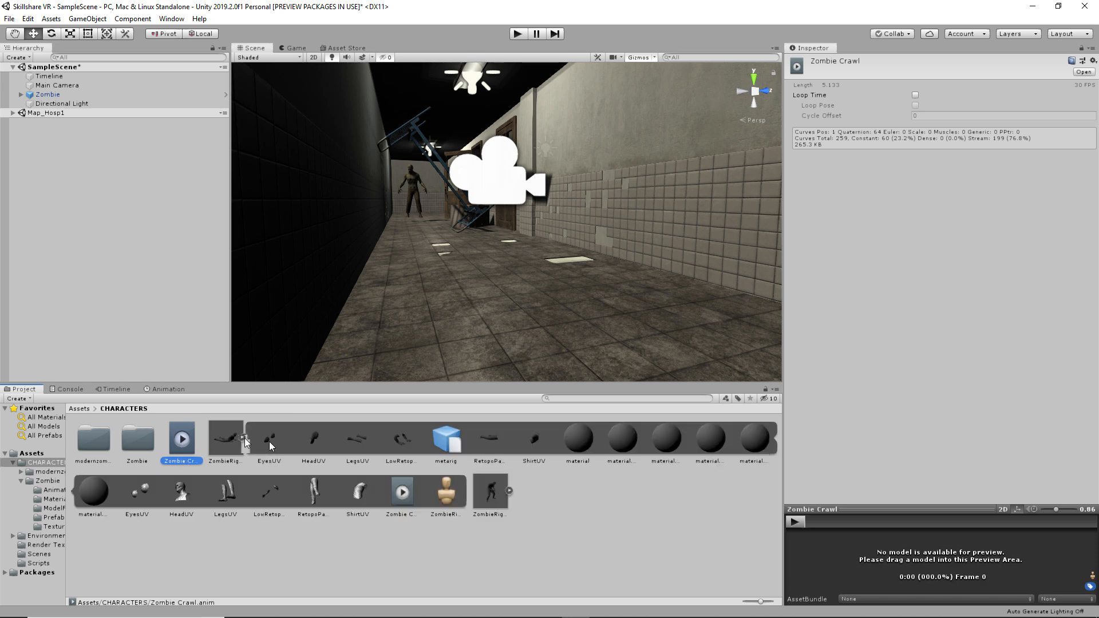
left_click(287, 439)
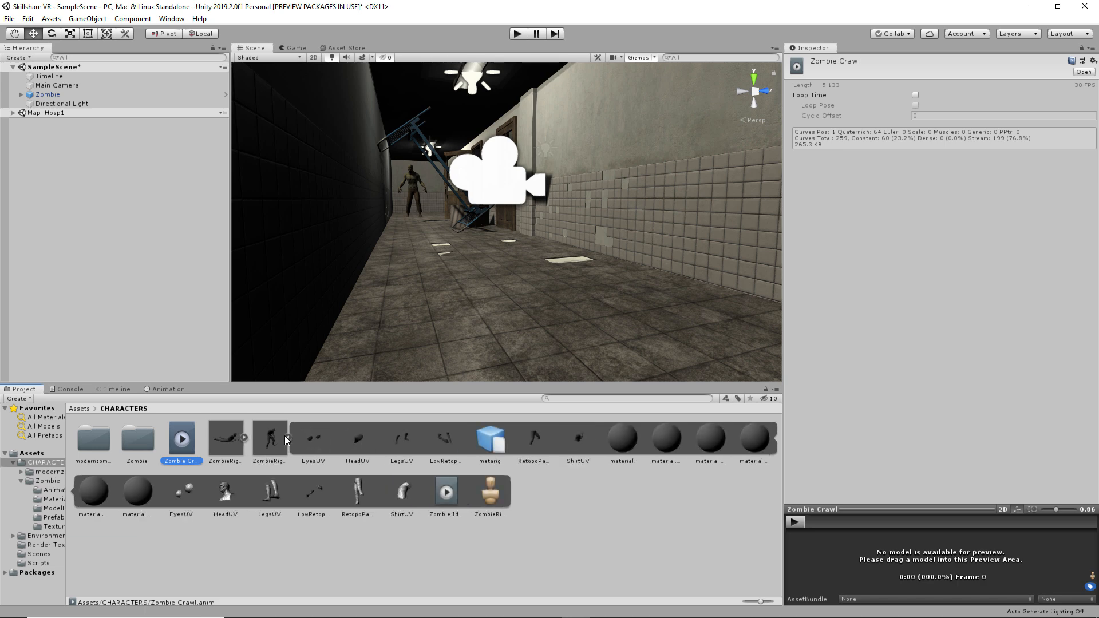
left_click(286, 439)
left_click(447, 495)
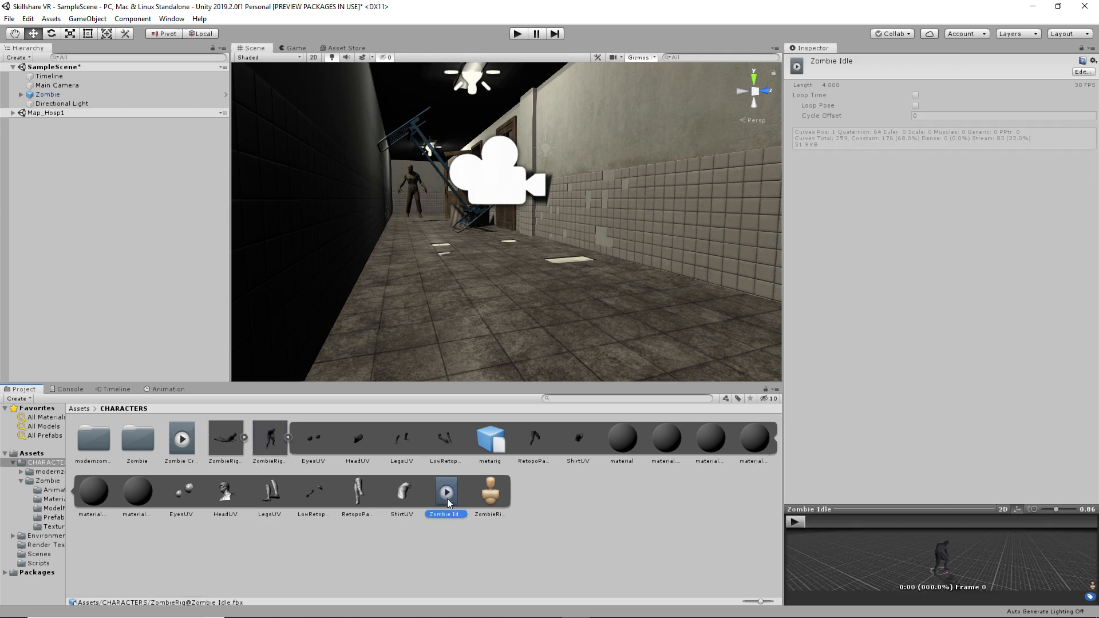
key("ctrl+d")
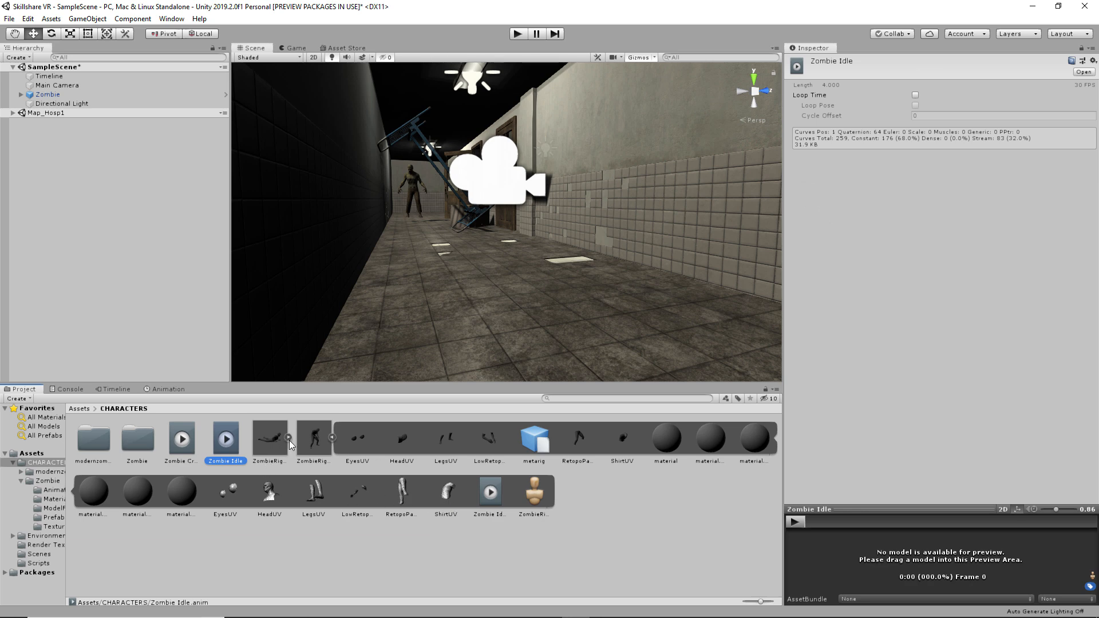
- Collapse both ZombieRig models and select the ZombieRig@Zombie Crawl model
left_click(332, 437)
left_click(298, 534)
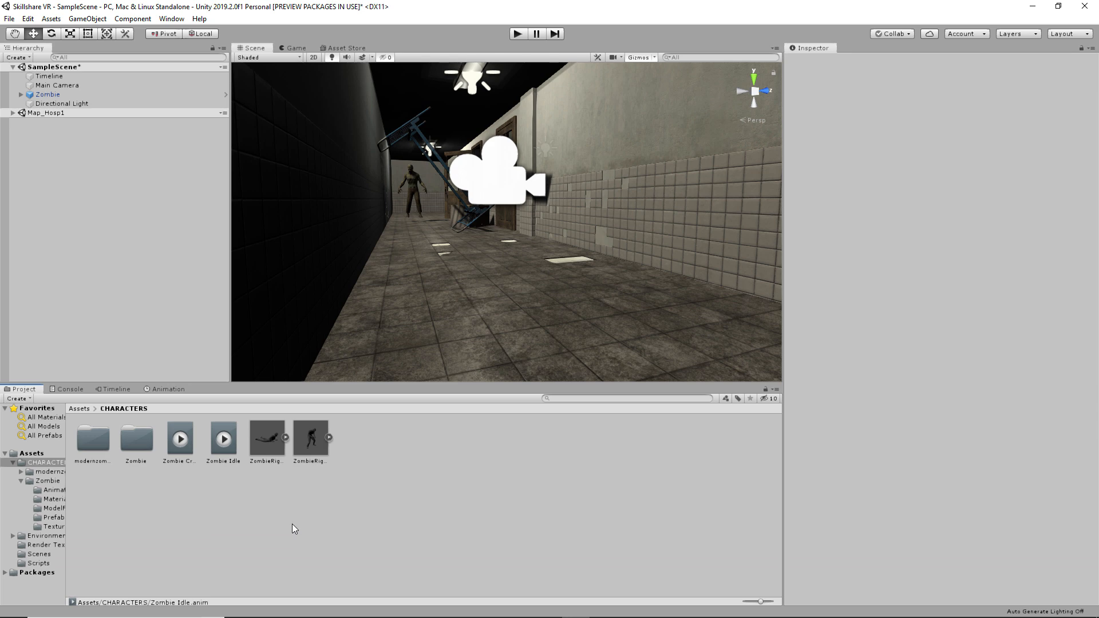
left_click(269, 449)
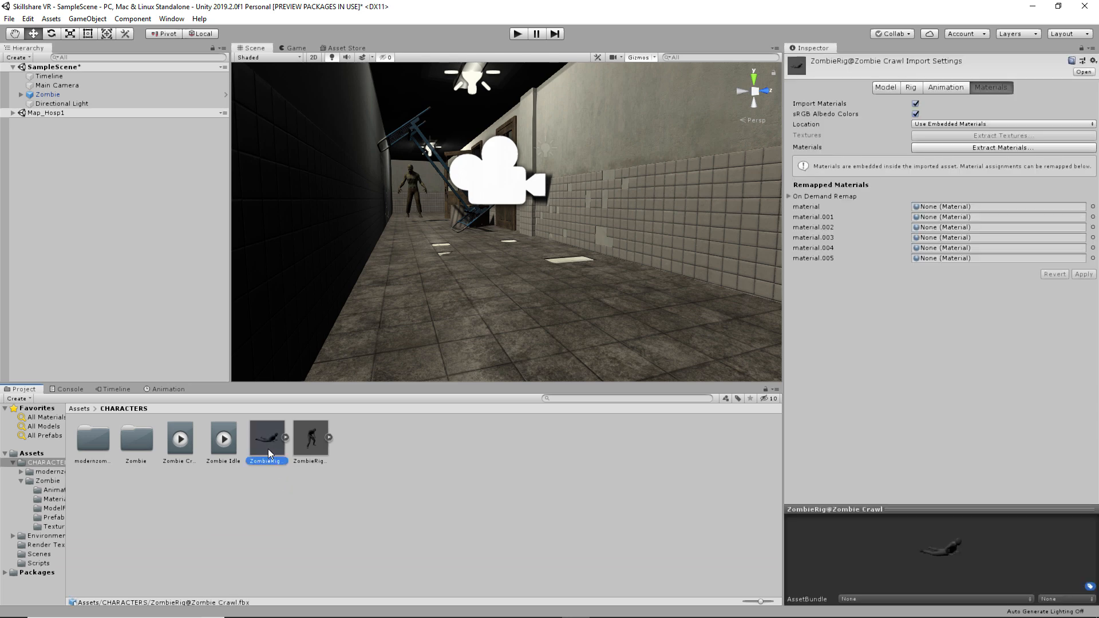
- Place ZombieRig@Zombie Crawl in the corridor, rotated about 87° in front of the standing zombie
left_click_drag(268, 448, 428, 233)
key("e")
key("w")
key("ctrl+z")
key("w")
- Frame the crawling zombie in the Scene view and return the Project panel to Assets
scroll(420, 242, "up", 2)
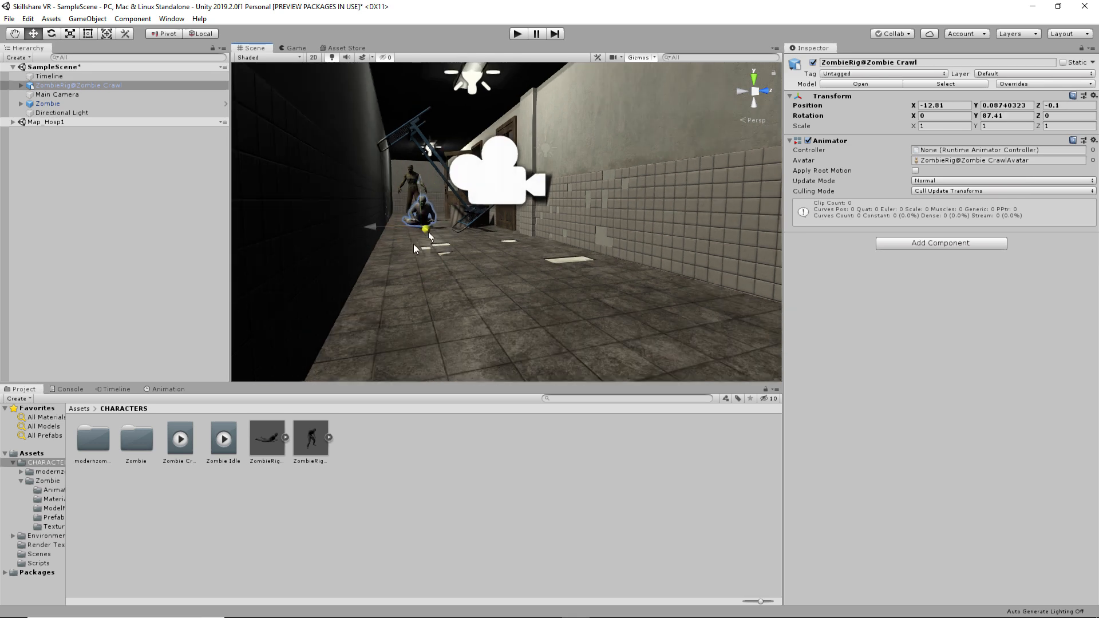
double_click(69, 85)
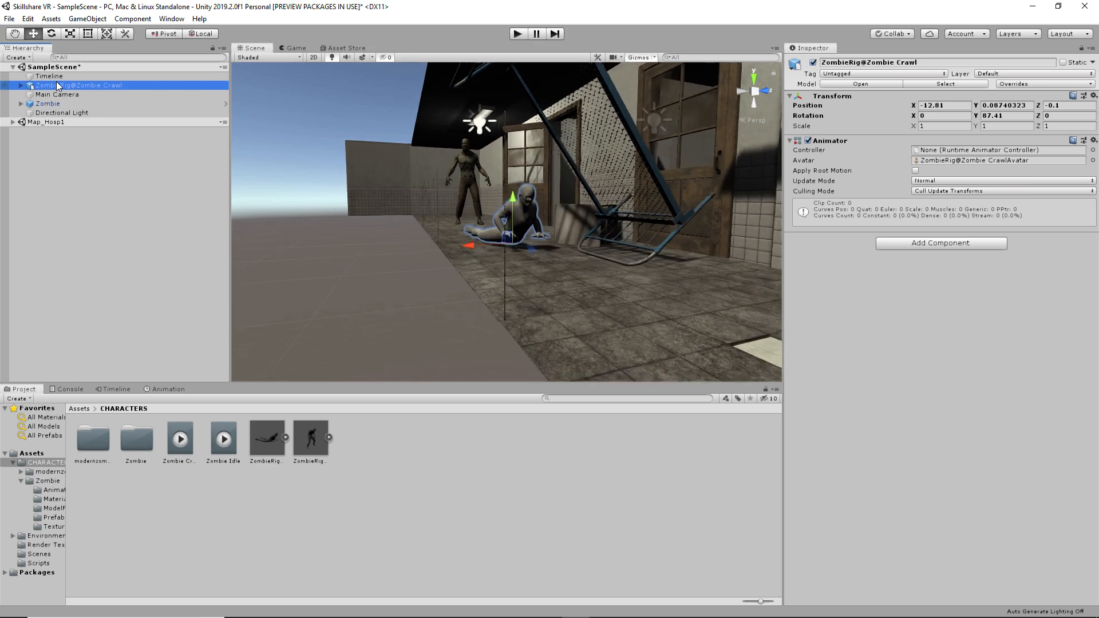
right_click_drag(537, 247, 474, 228)
scroll(563, 244, "up", 3)
middle_click_drag(563, 244, 424, 242)
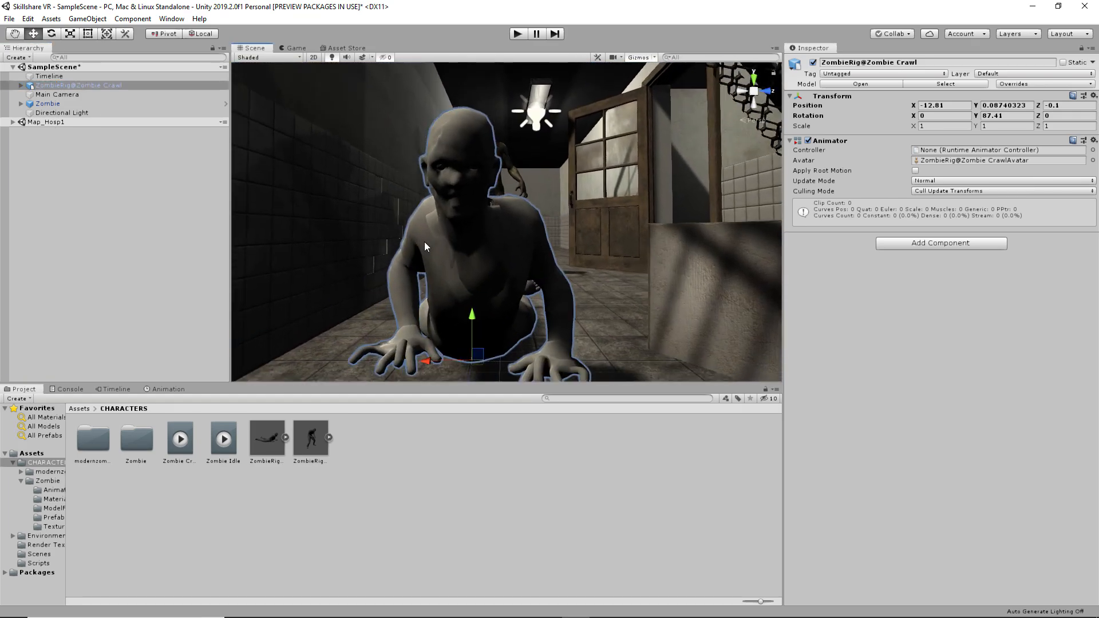
scroll(424, 242, "down", 2)
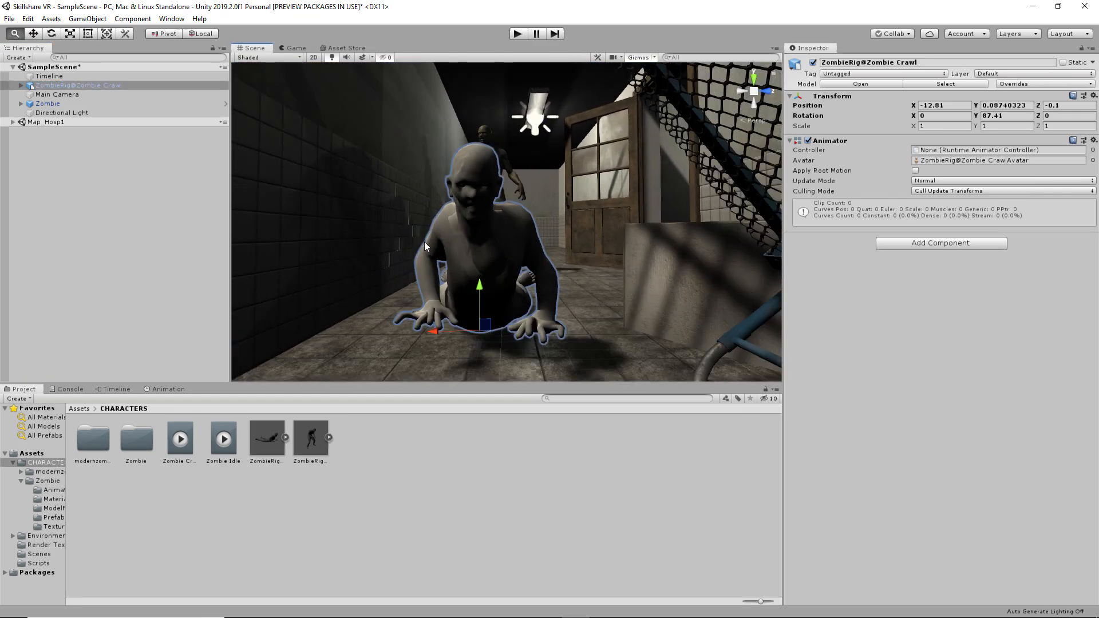
left_click(79, 408)
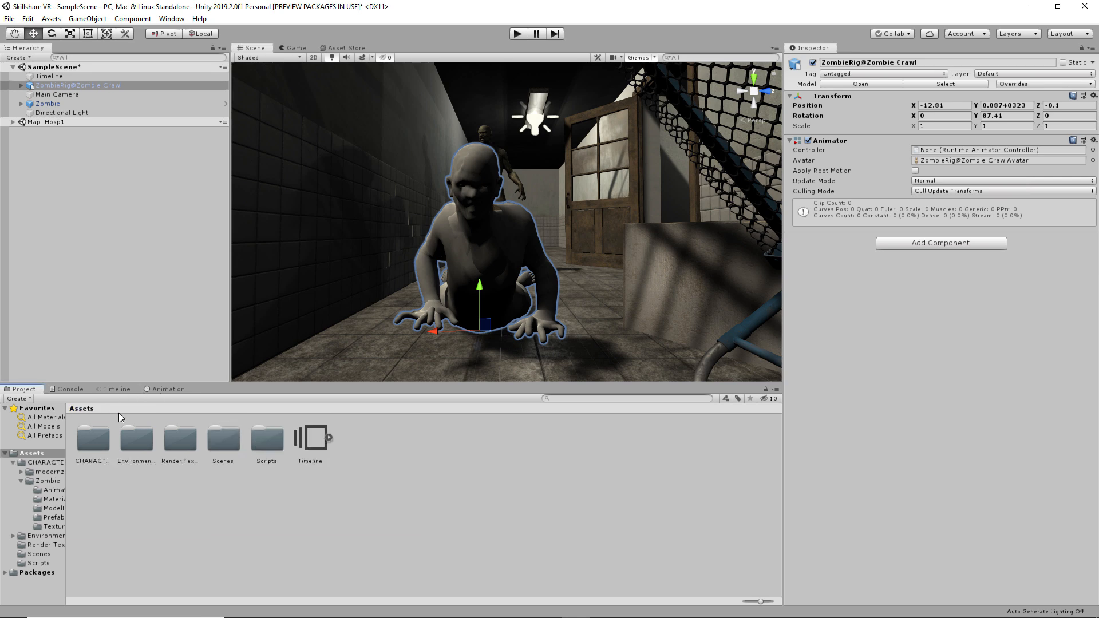
- Apply material.003 from CHARACTERS > modernzombie > Materials to the crawling zombie's head
double_click(92, 444)
double_click(94, 443)
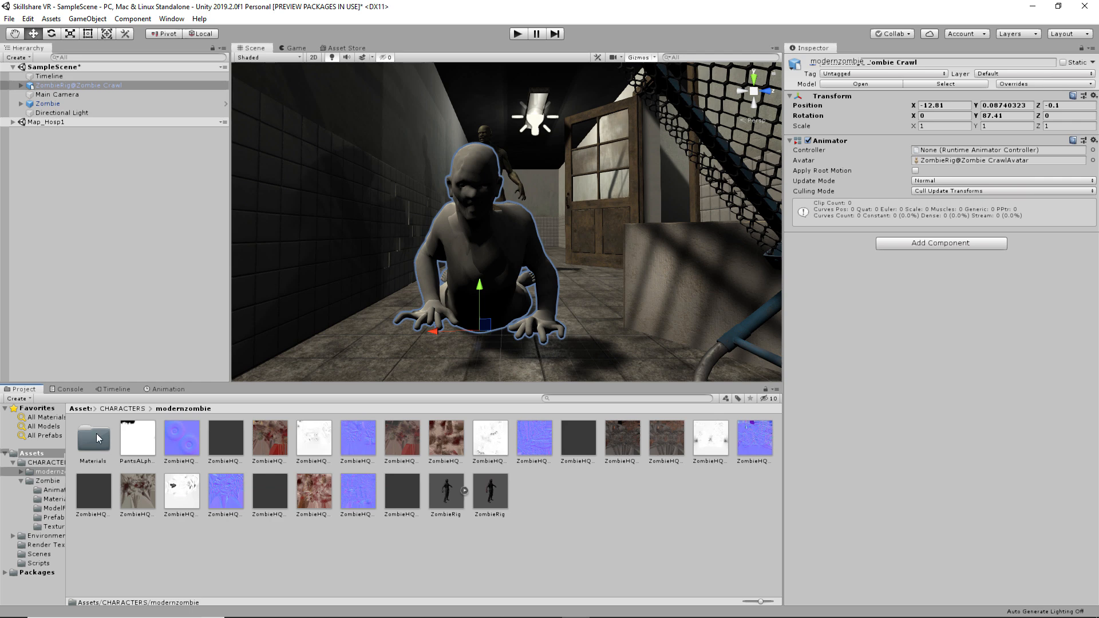
double_click(92, 449)
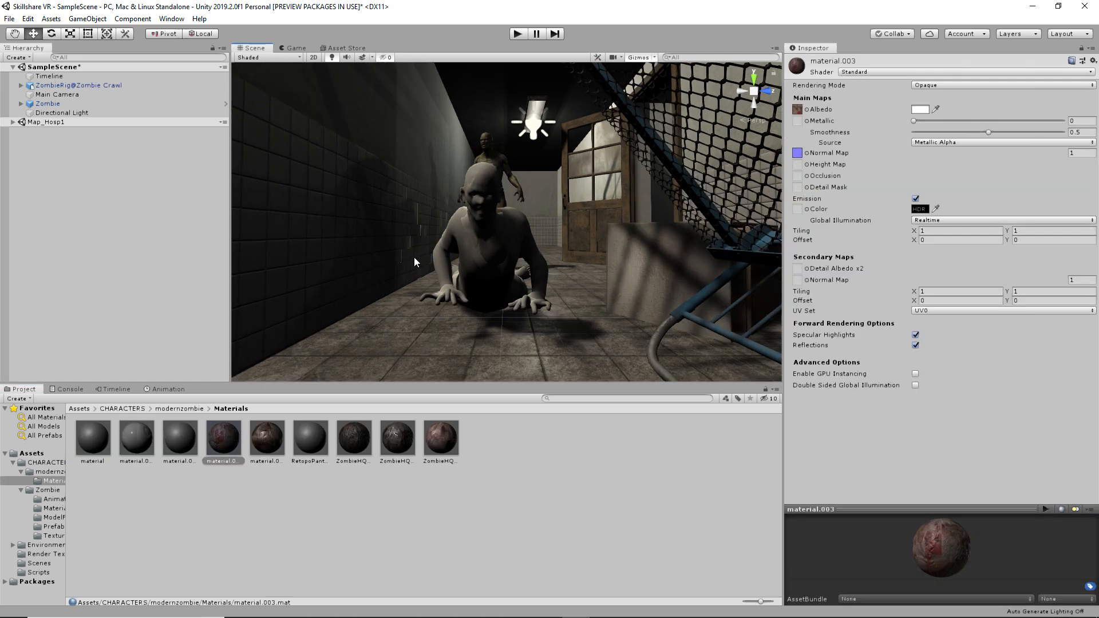
scroll(440, 277, "up", 2)
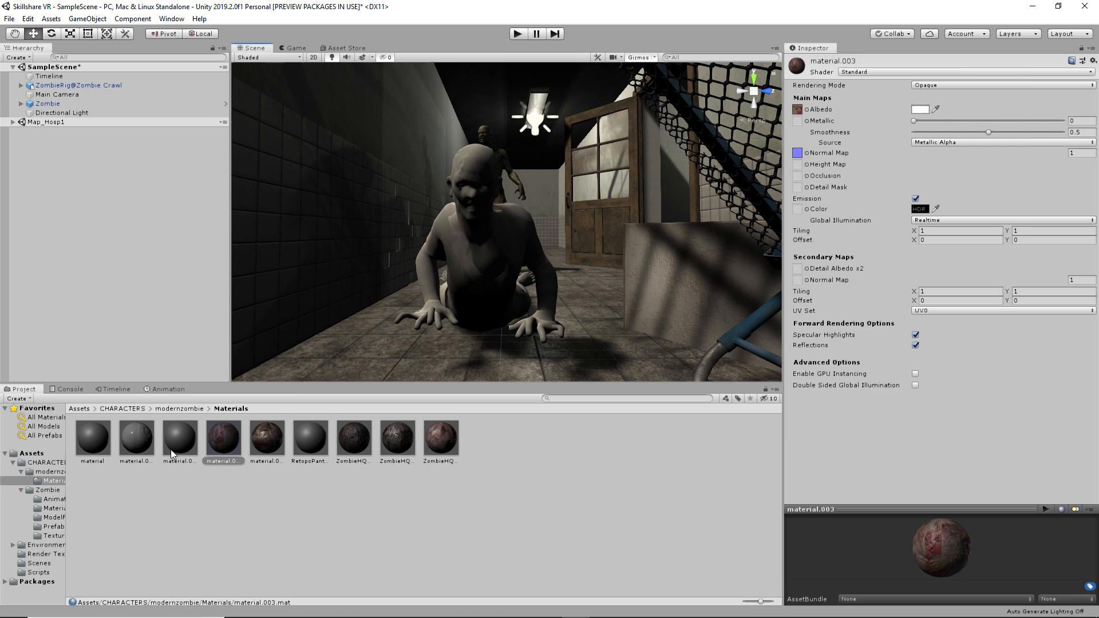
left_click(224, 438)
left_click_drag(224, 438, 490, 191)
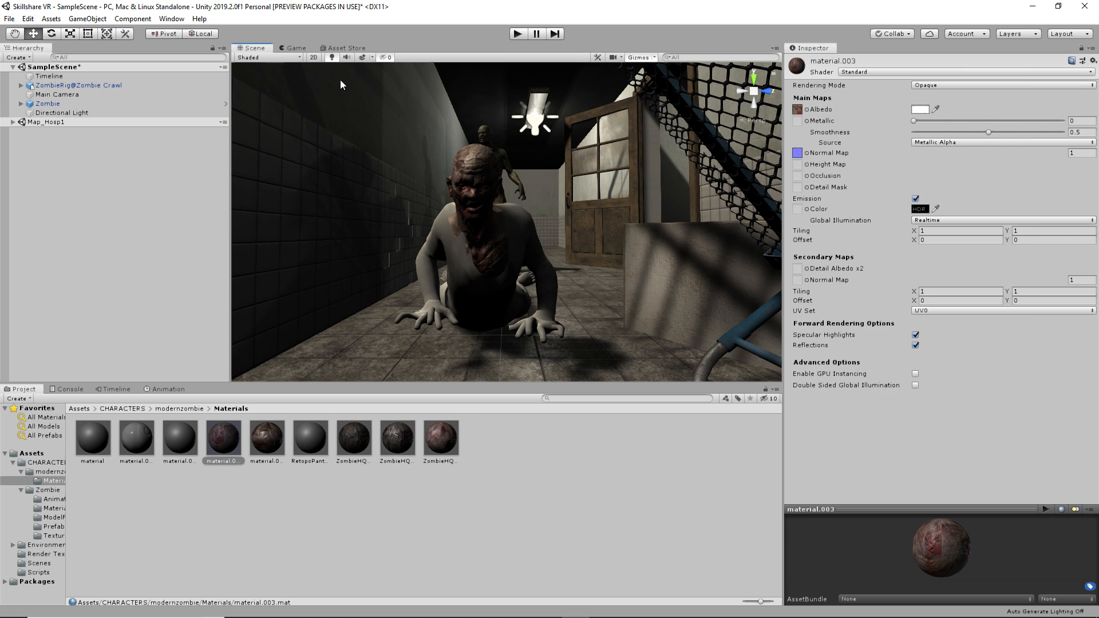
- Apply material.005 to the shirt and ZombieHQ_material_AlbedoTransparency to the zombie's arms
left_click(332, 57)
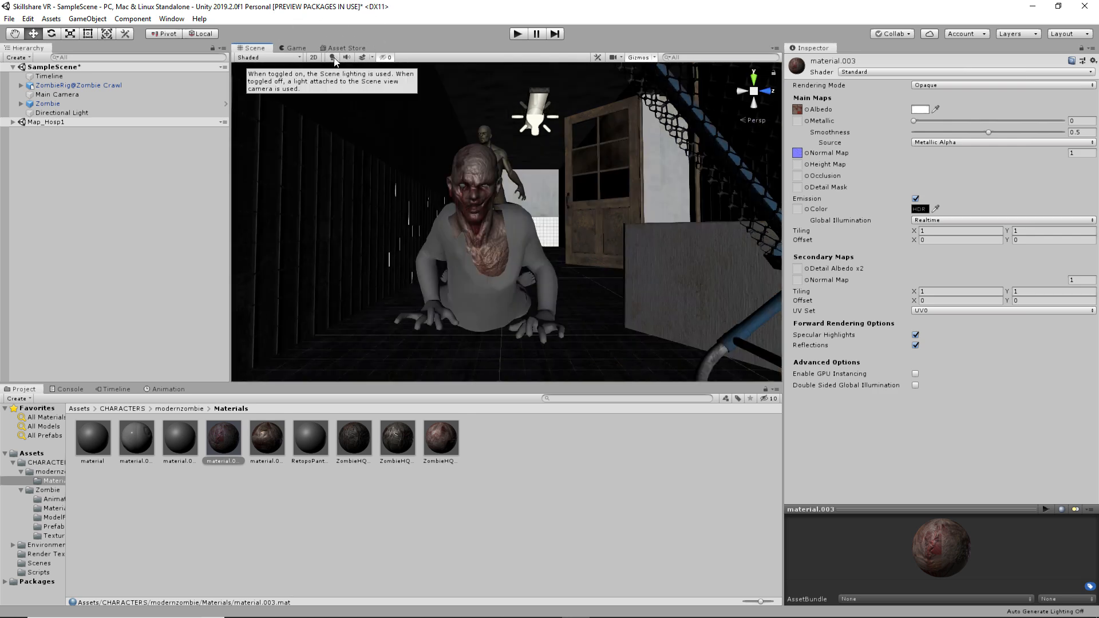
scroll(428, 253, "up", 3)
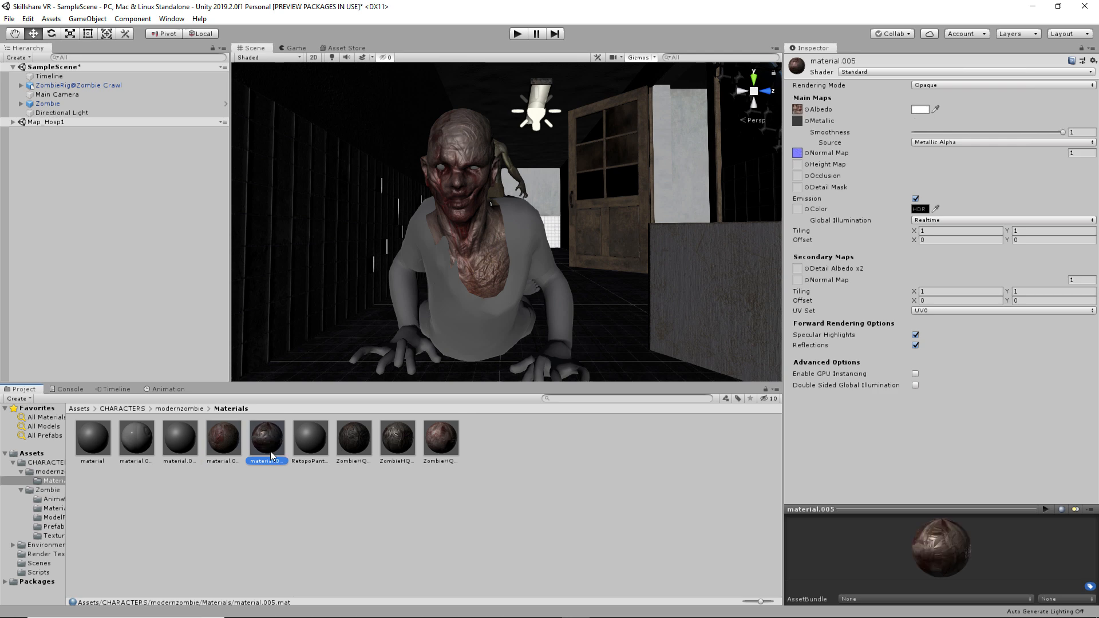
left_click_drag(290, 429, 439, 310)
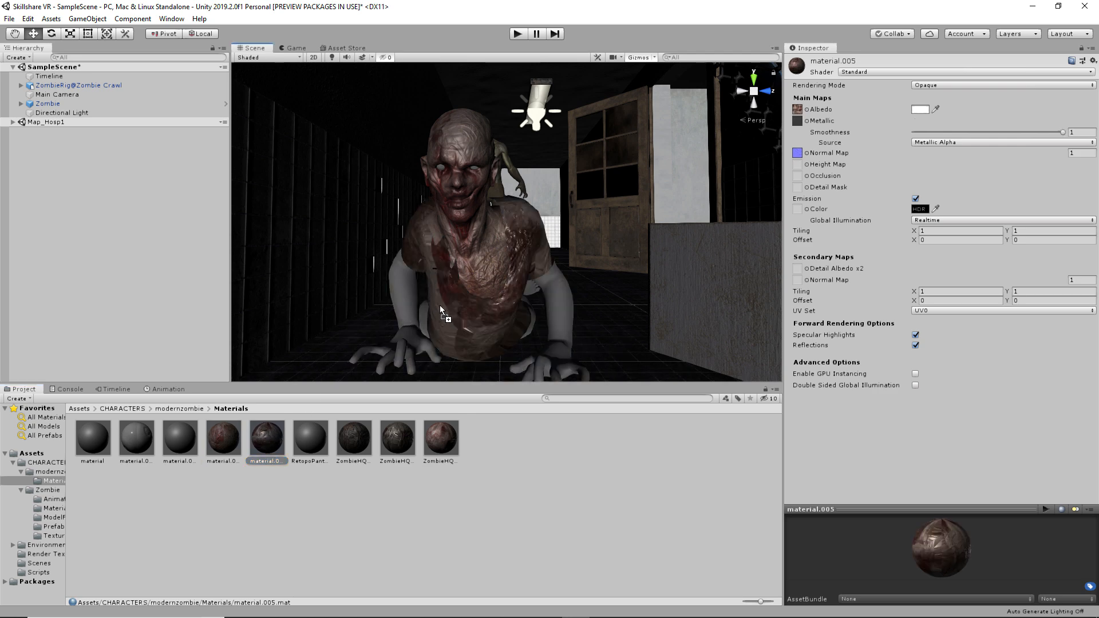
left_click(352, 444)
left_click(451, 449)
left_click(369, 432)
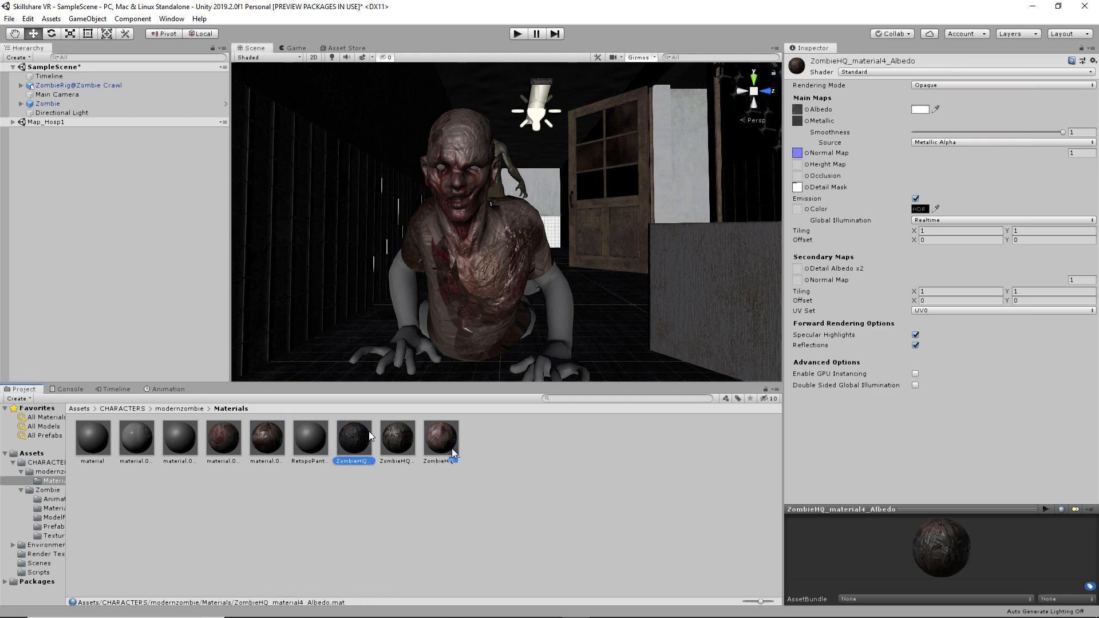
left_click(448, 447)
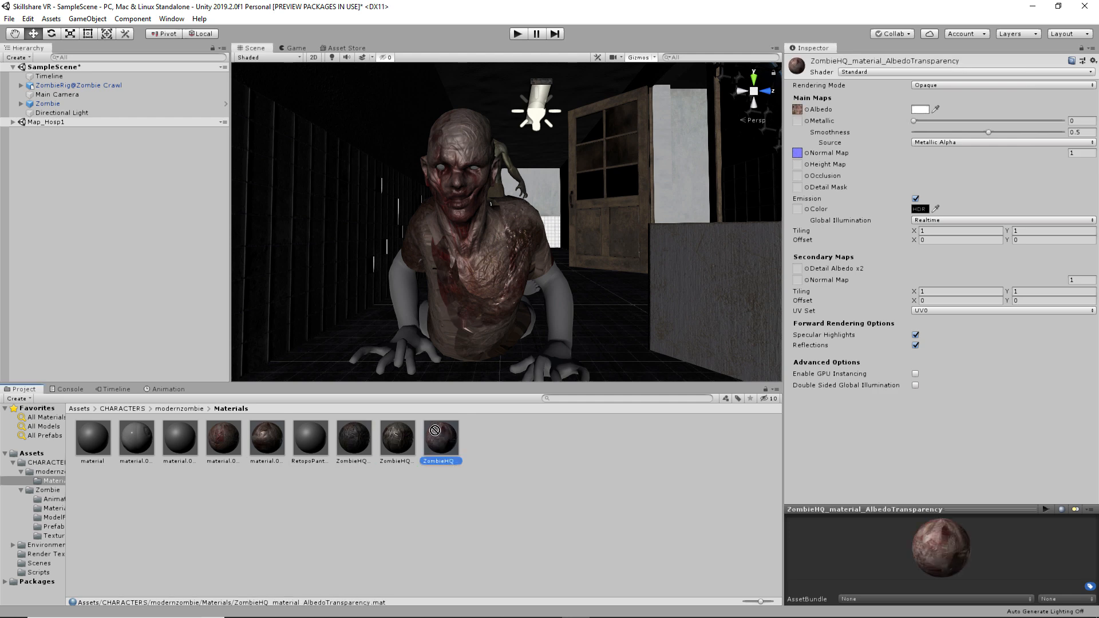
left_click_drag(437, 433, 412, 343)
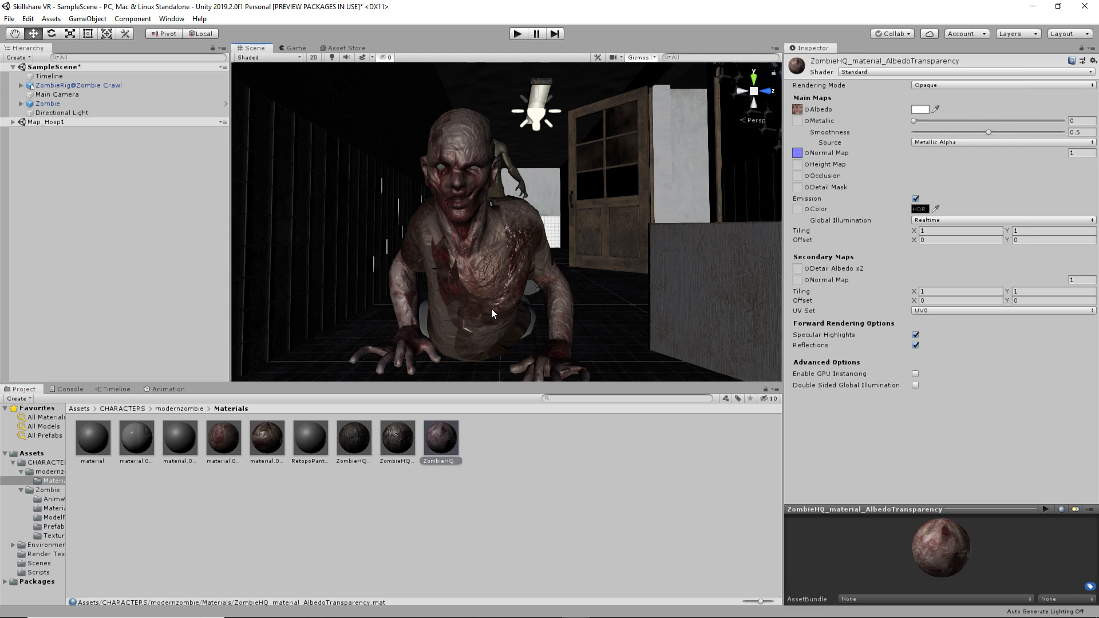
- Give the zombie's pants the darker ZombieHQ_material4_Albedo material
left_click(392, 442)
key("ctrl+z")
left_click(387, 448)
scroll(460, 339, "up", 5)
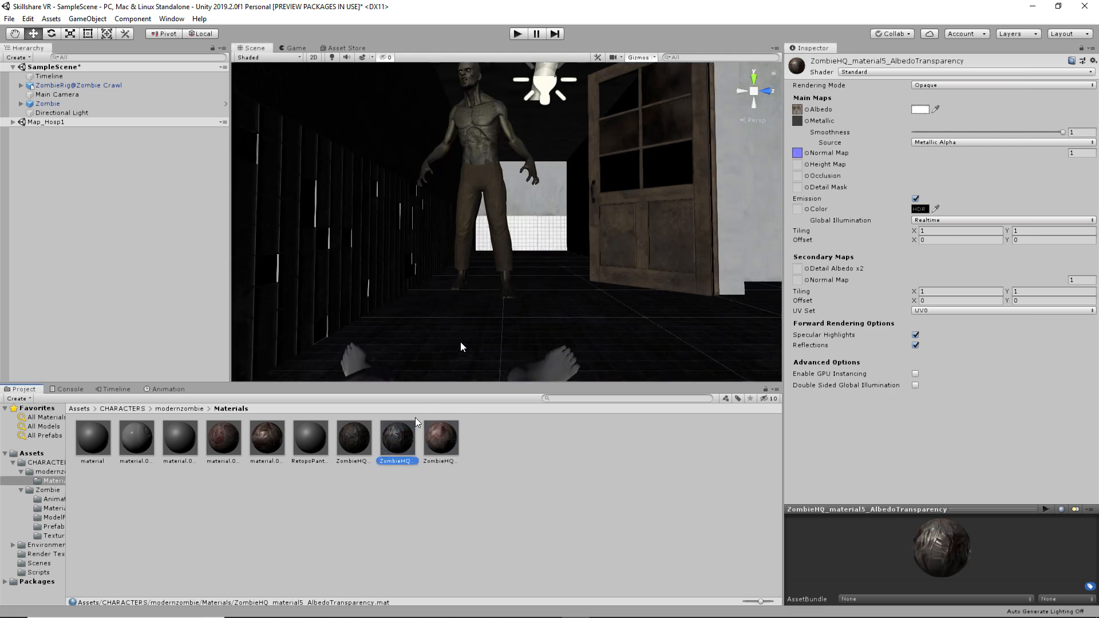
right_click_drag(453, 321, 595, 253)
scroll(595, 253, "down", 5)
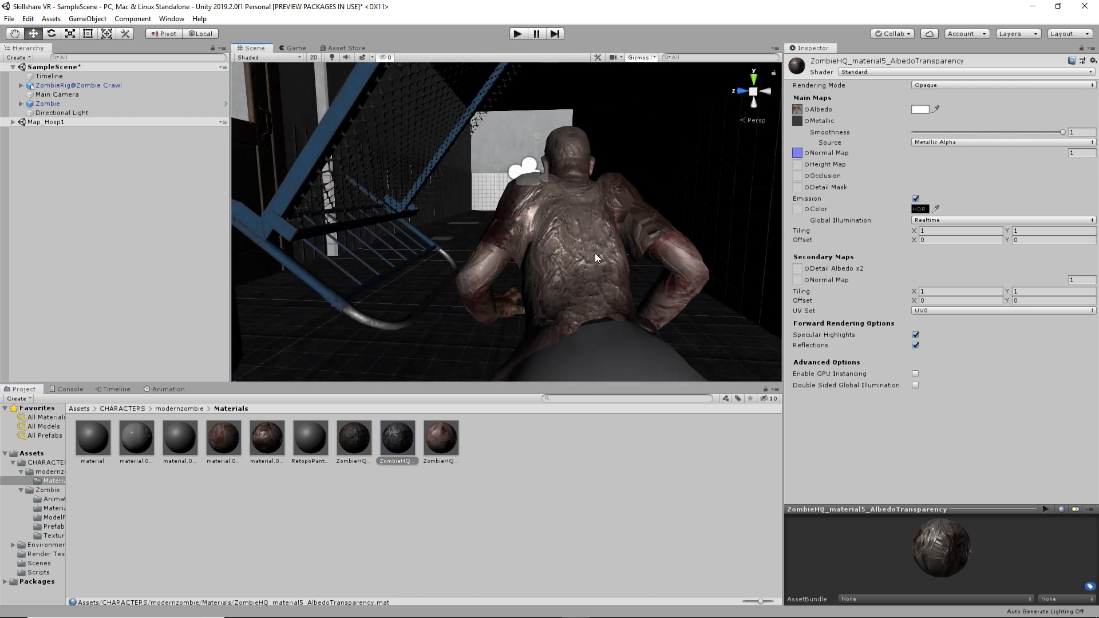
left_click_drag(356, 440, 490, 335)
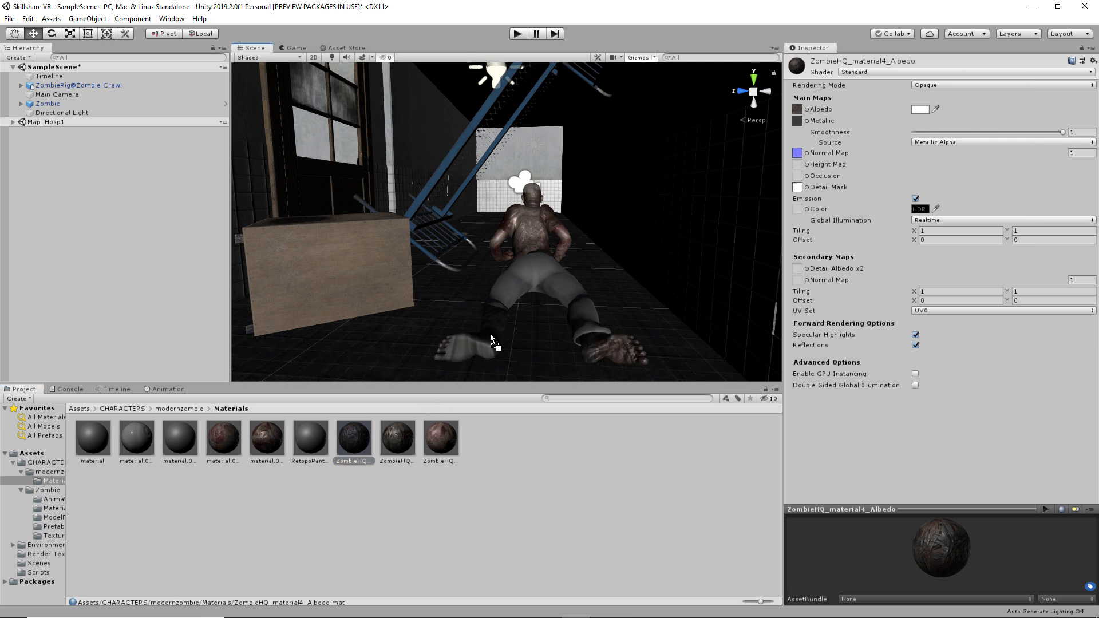
left_click_drag(490, 336, 509, 315)
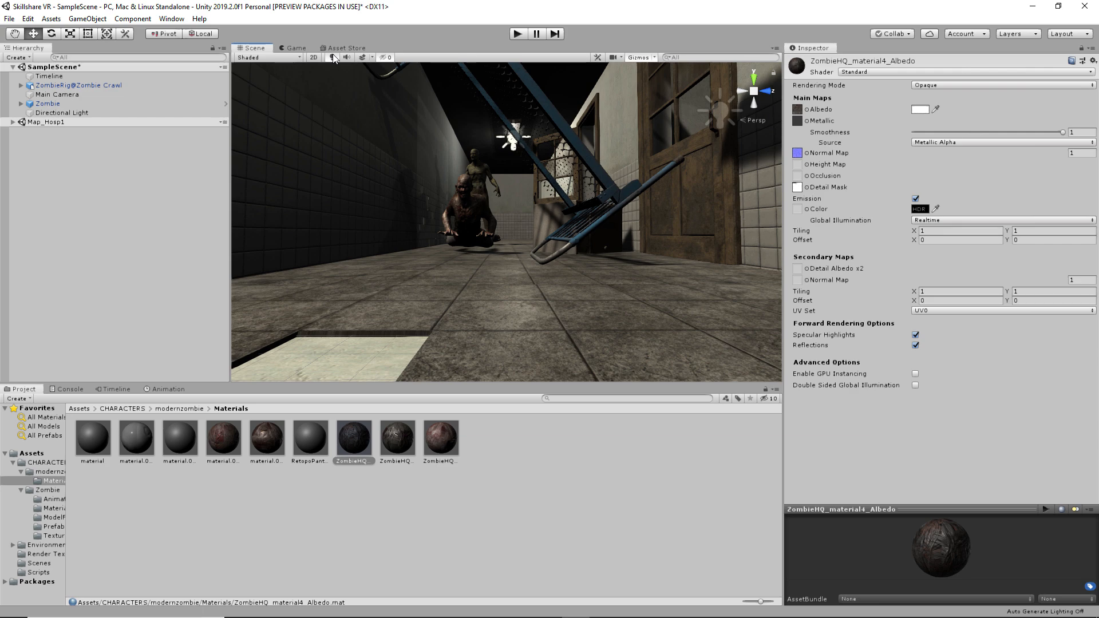
- Show the corridor under its real scene lighting and look down the corridor
left_click(332, 57)
left_click(330, 59)
scroll(378, 118, "down", 2)
middle_click_drag(384, 125, 439, 282)
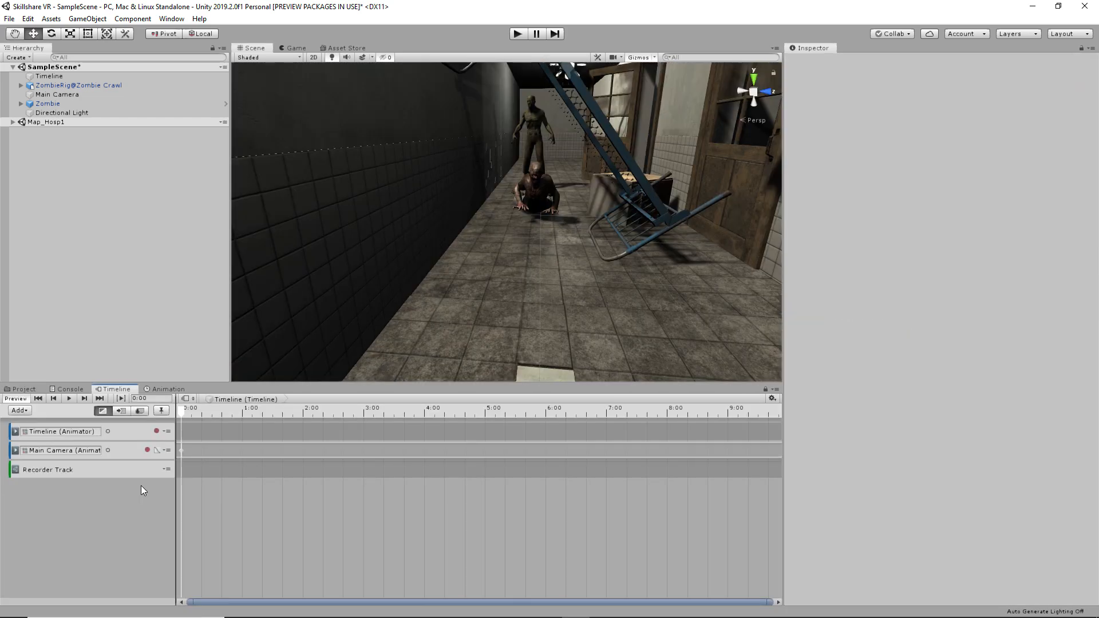
- Delete the unwanted third track from the Timeline
left_click(140, 469)
key("Delete")
left_click(140, 470)
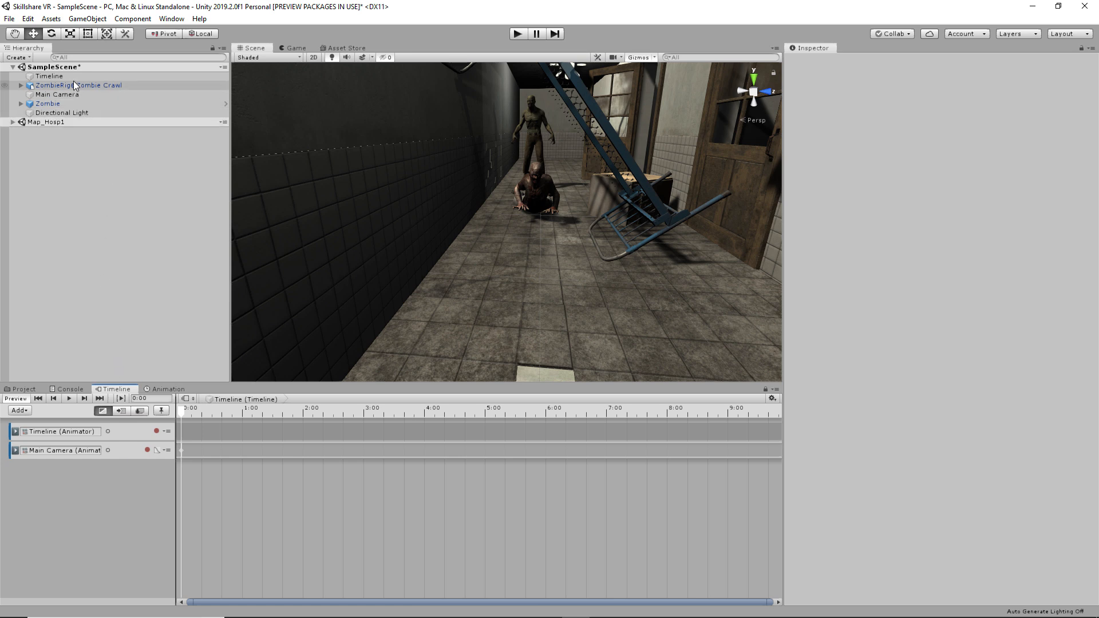
- Add an animation track for ZombieRig@Zombie Crawl holding the Zombie Crawl clip
left_click_drag(84, 85, 76, 513)
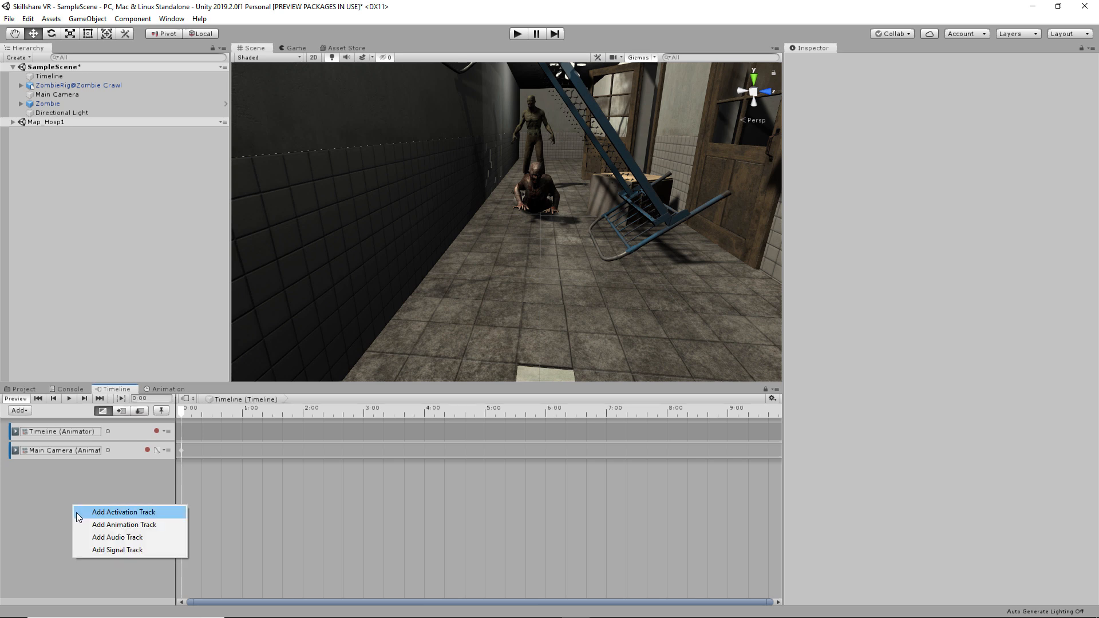
left_click(156, 525)
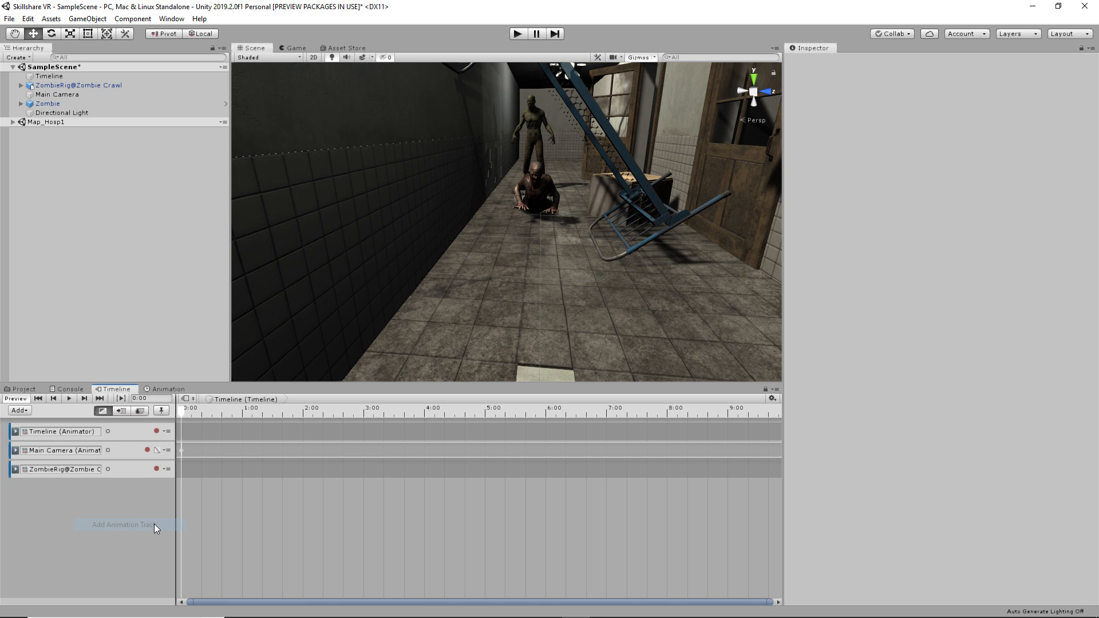
right_click(202, 468)
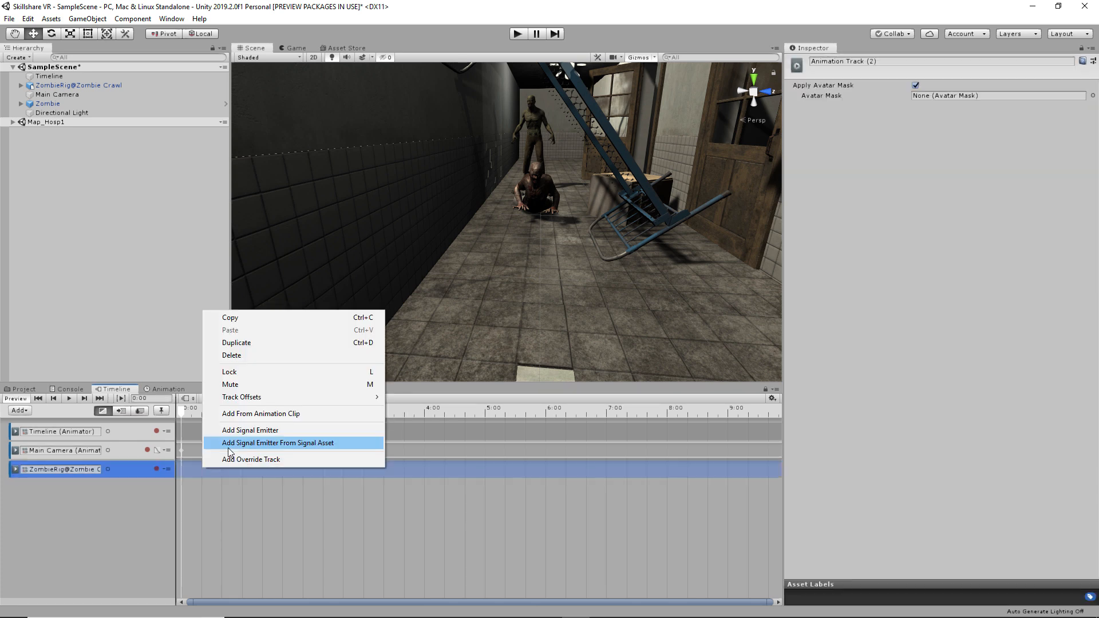
left_click(246, 413)
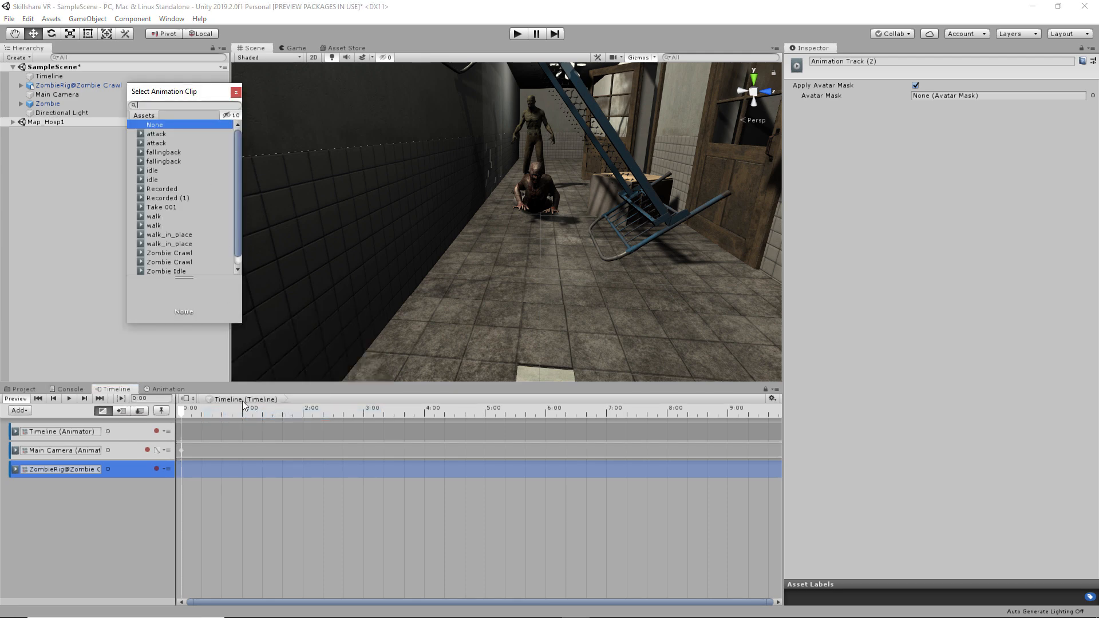
type("cra")
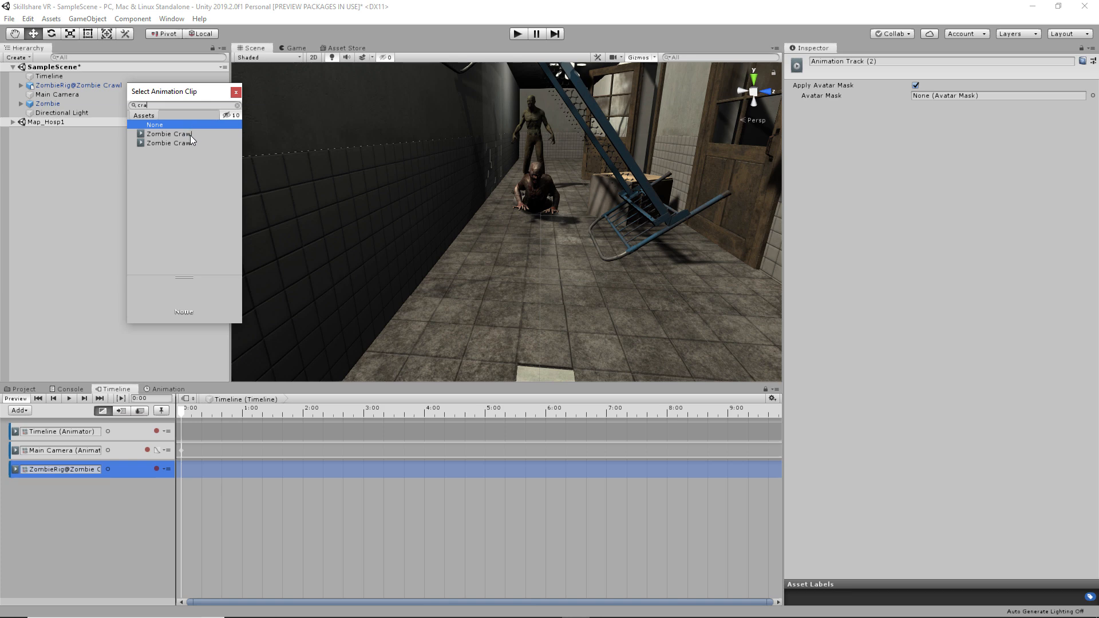
left_click(190, 135)
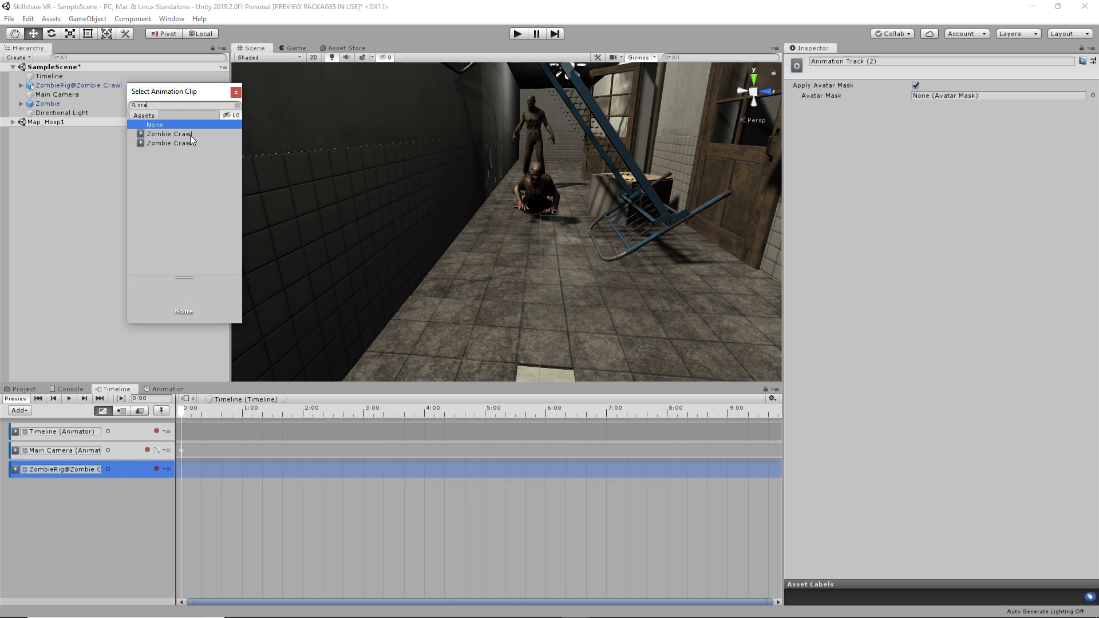
double_click(190, 135)
- Move the Zombie Crawl clip to start at 0:00 and preview the crawl
left_click_drag(286, 466, 267, 466)
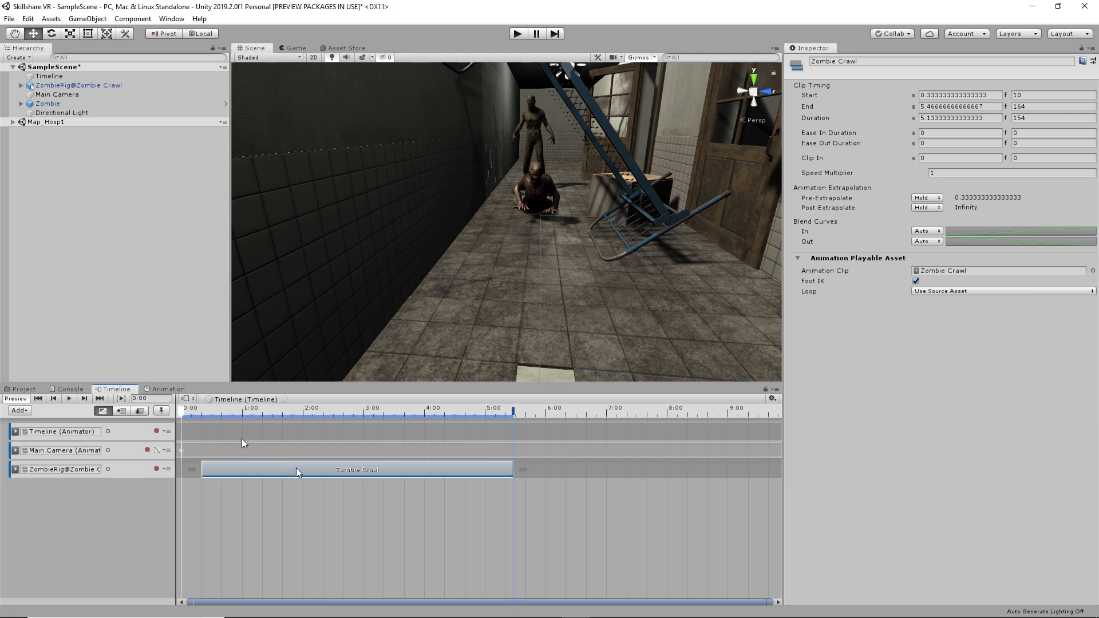
key("space")
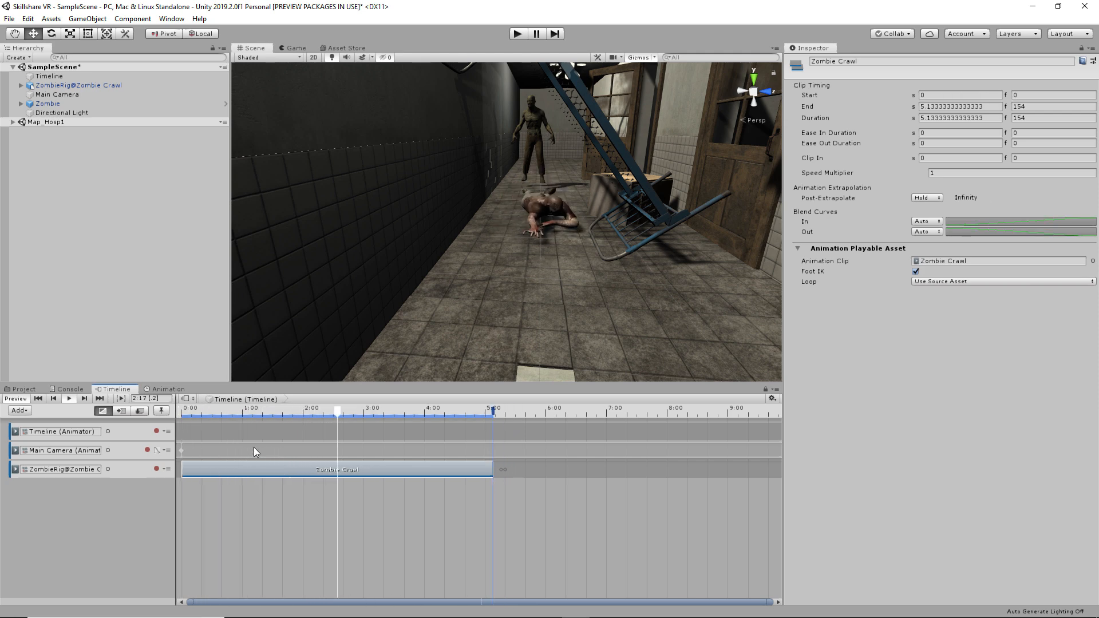
key("space")
left_click_drag(309, 408, 162, 413)
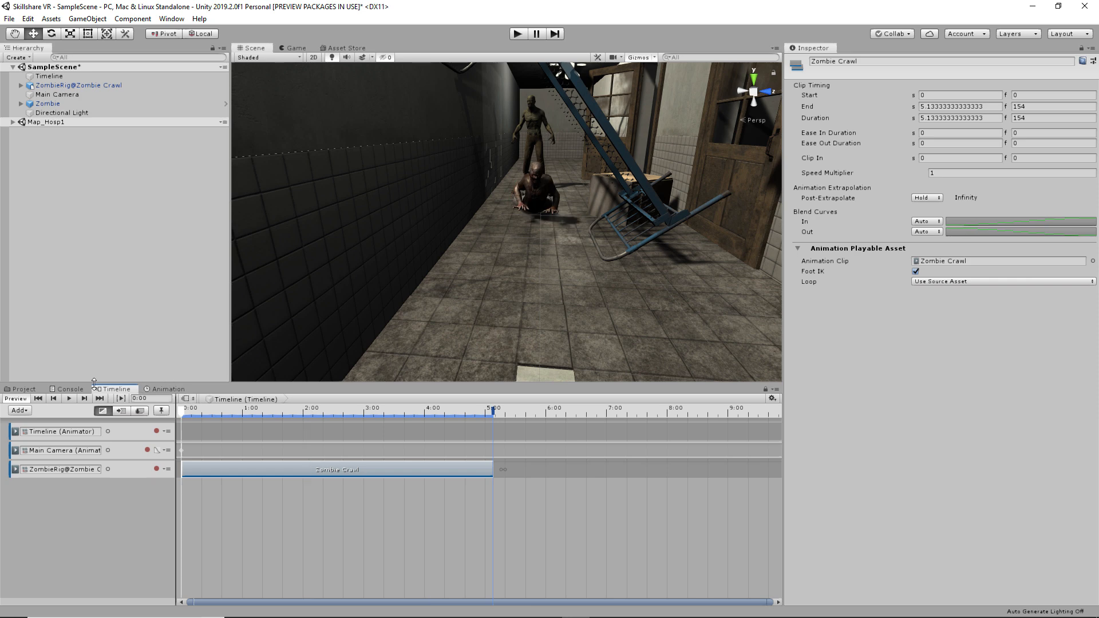
- Open the CHARACTERS folder in the Project panel
left_click(32, 388)
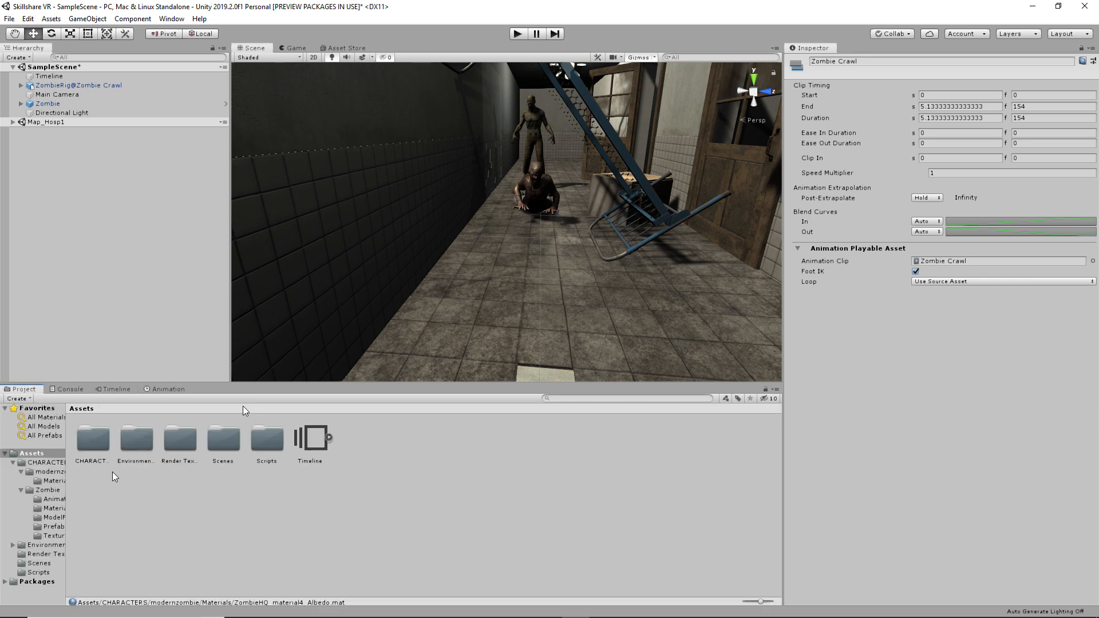
left_click(100, 445)
double_click(100, 445)
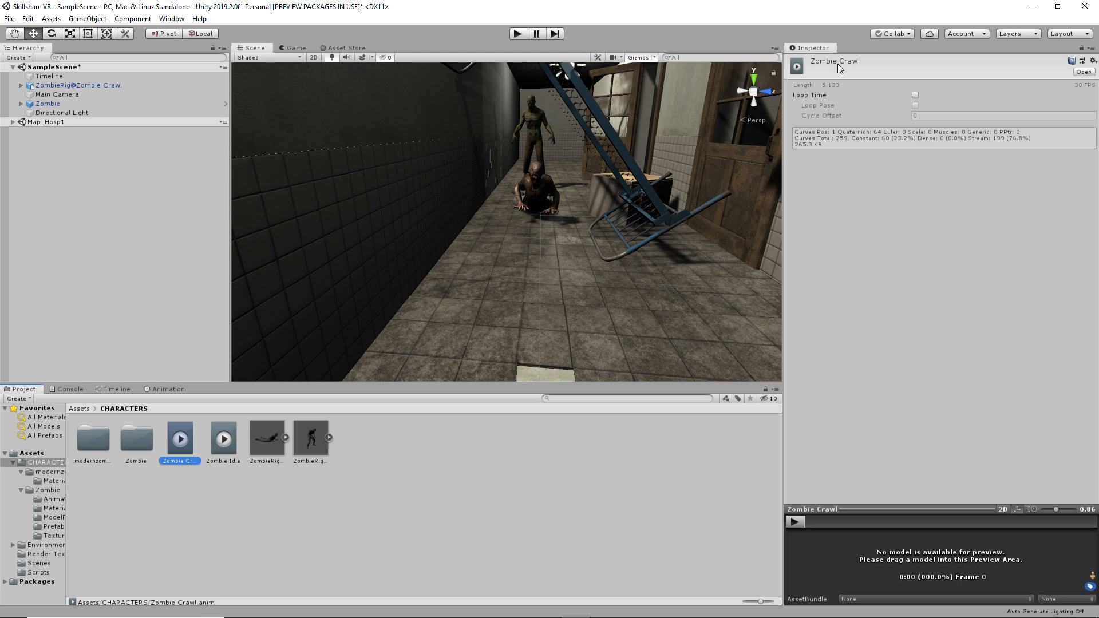
- Enable Loop Time and Loop Pose on both the Zombie Crawl and Zombie Idle clips
left_click(915, 96)
left_click(915, 96)
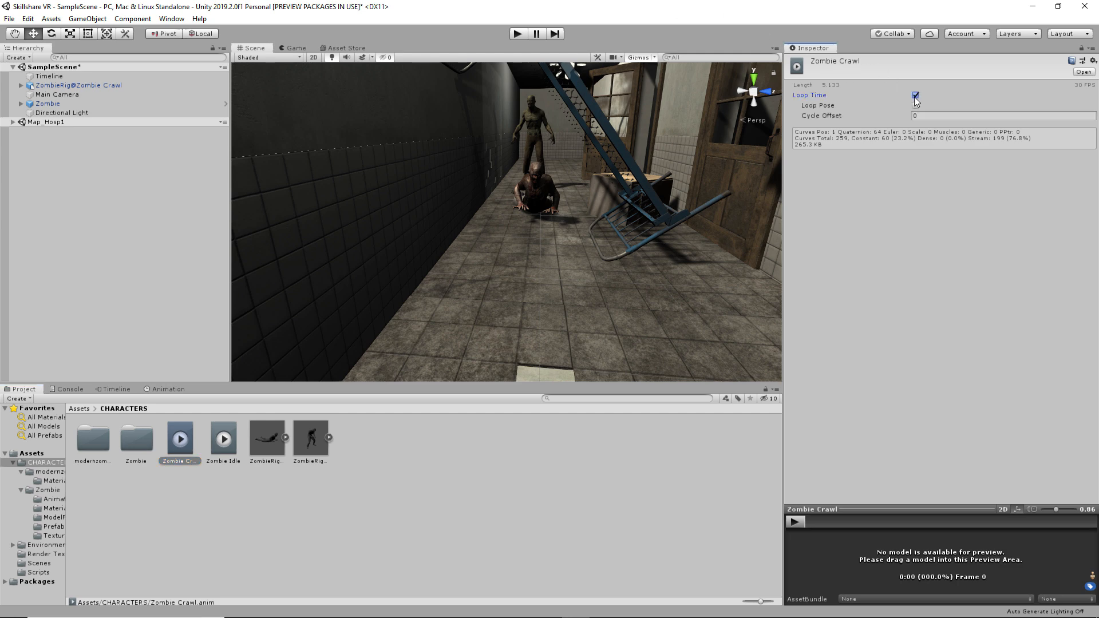
left_click(915, 105)
left_click(232, 439)
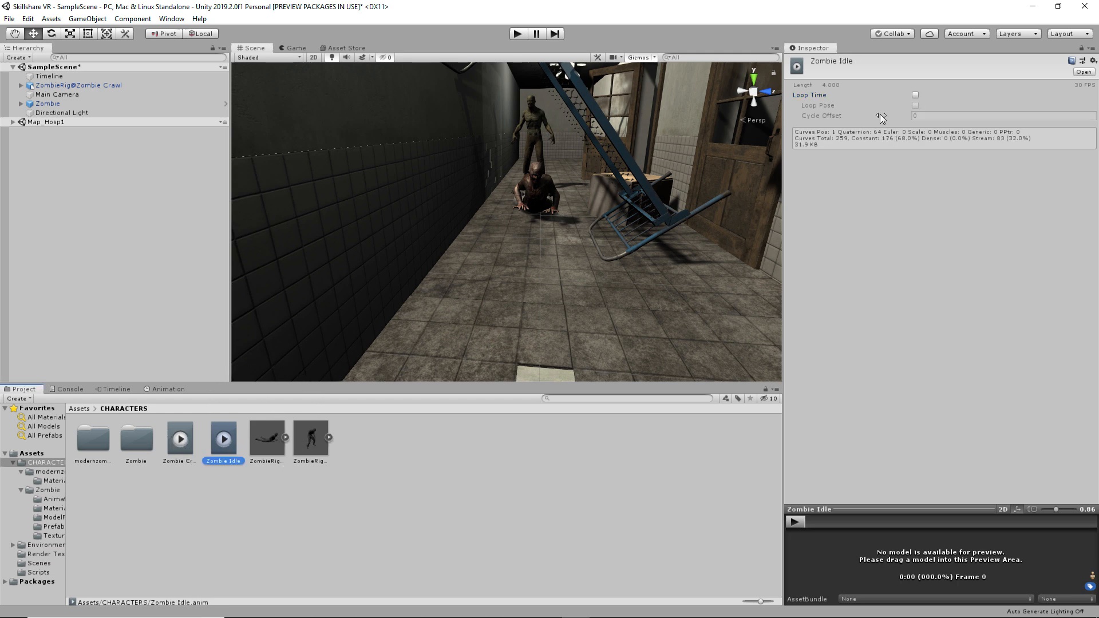
left_click(915, 95)
left_click(915, 105)
left_click(383, 467)
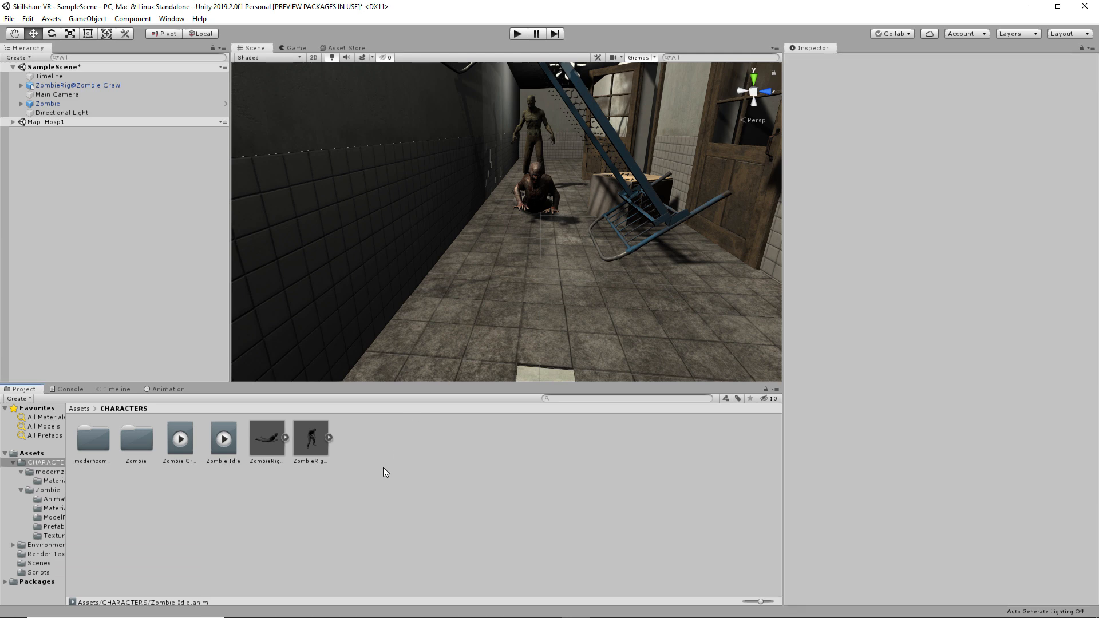
- Test the crawl in play mode from the Timeline, then exit play mode
left_click(79, 409)
left_click(127, 389)
left_click(519, 36)
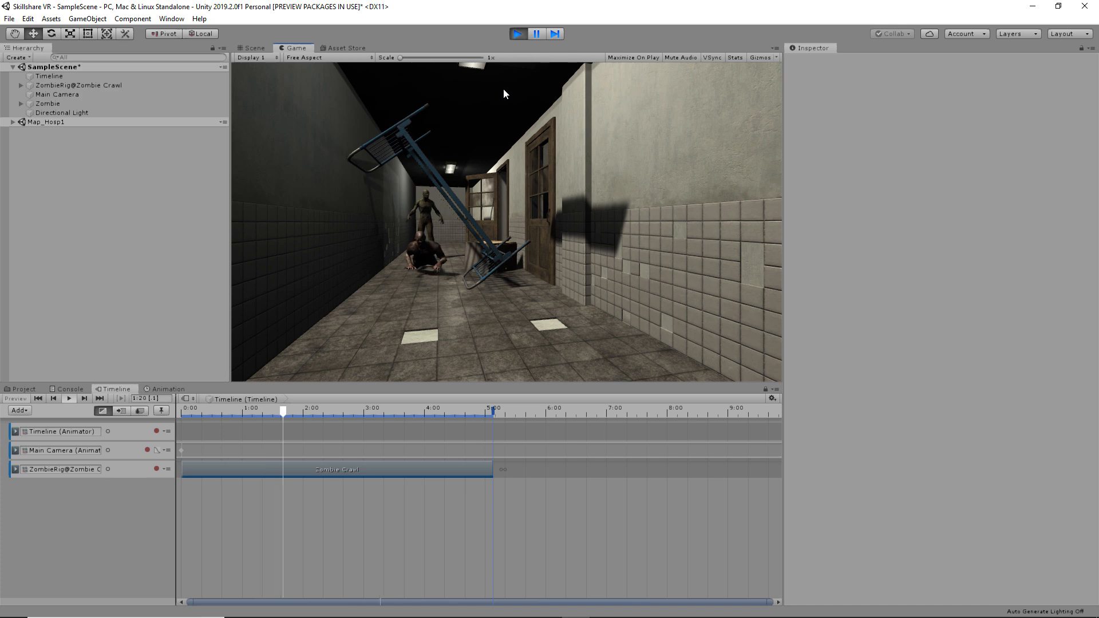
left_click(516, 34)
right_click_drag(463, 236, 474, 153)
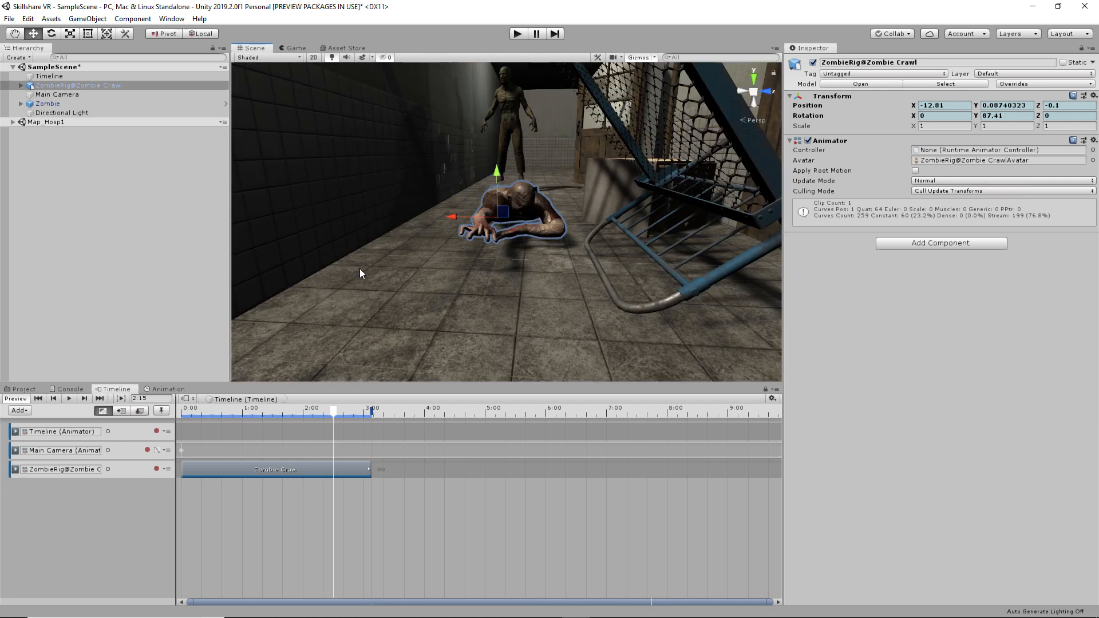
- Add the Zombie Idle clip to the crawling zombie's track, overlapping Zombie Crawl
right_click(406, 467)
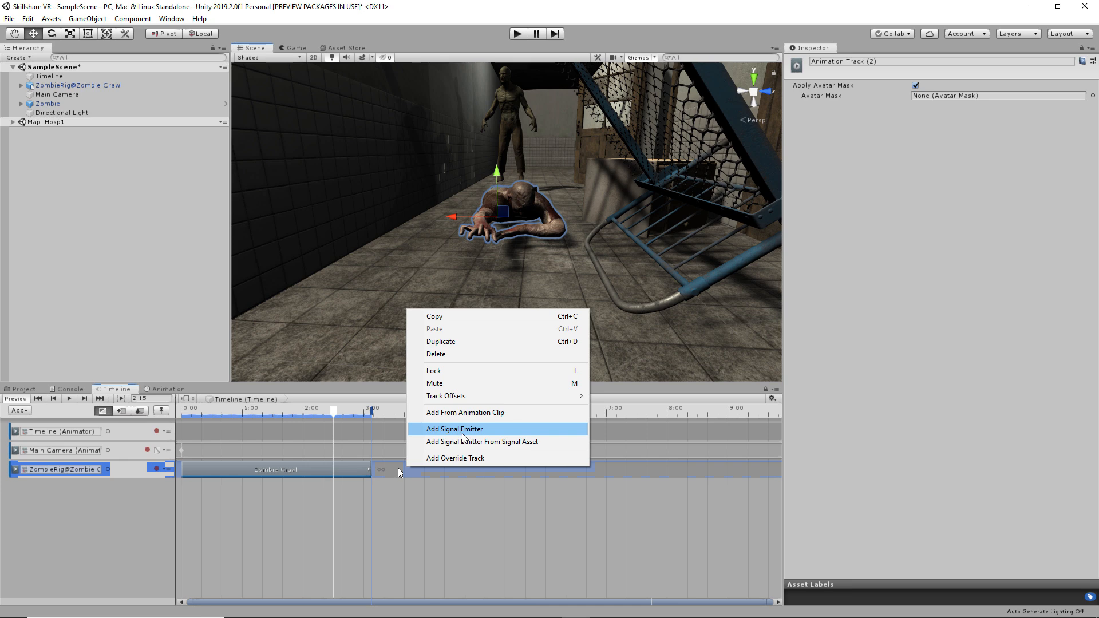
left_click(463, 412)
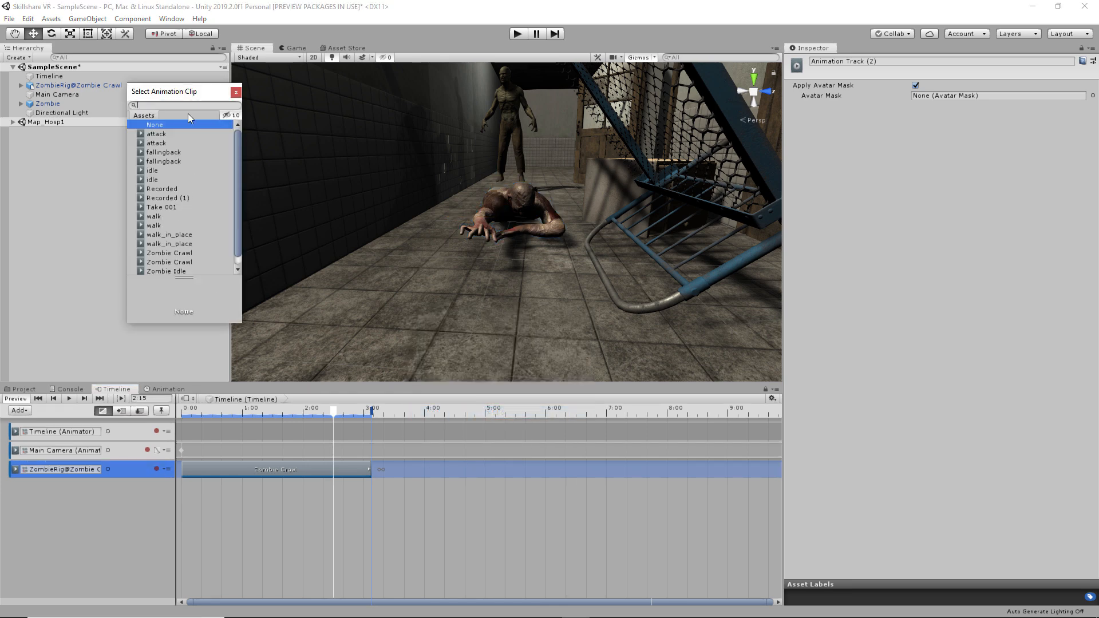
type("zombie")
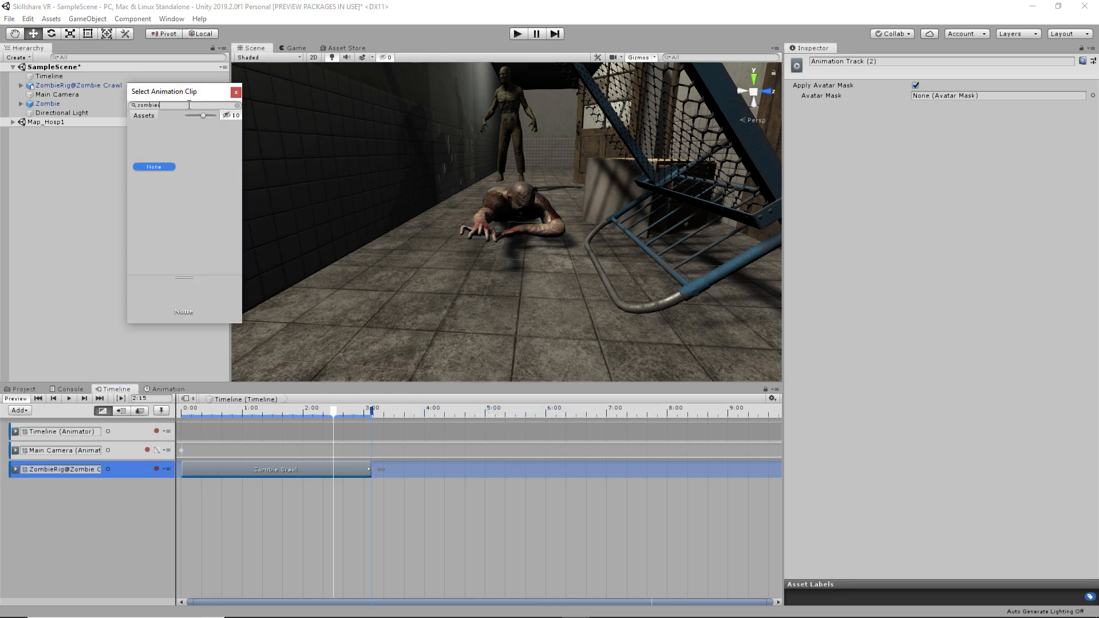
type("idl")
key("BackSpace")
key("BackSpace")
key("BackSpace")
key("BackSpace")
key("BackSpace")
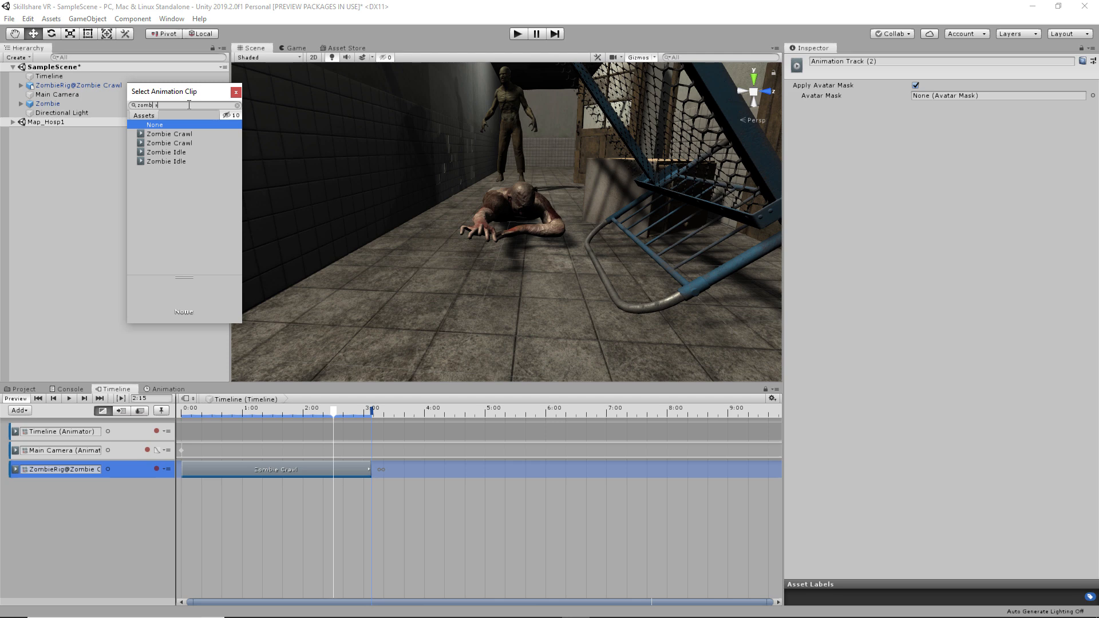
double_click(163, 152)
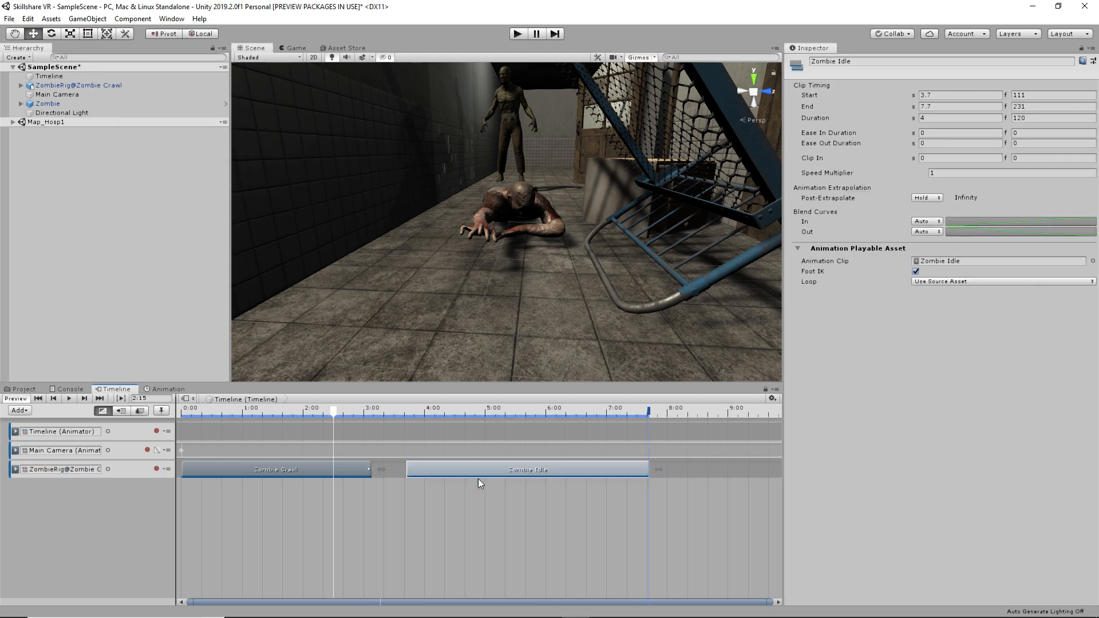
left_click_drag(482, 472, 395, 470)
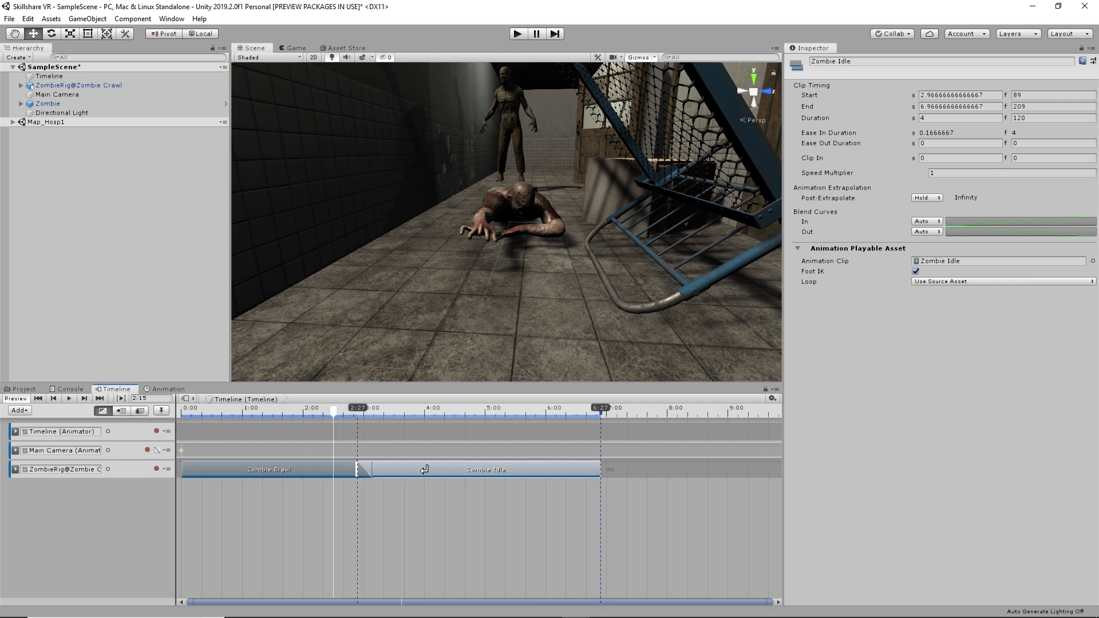
- Preview the Zombie Crawl to Zombie Idle blend and reselect the crawling zombie
left_click_drag(336, 410, 191, 413)
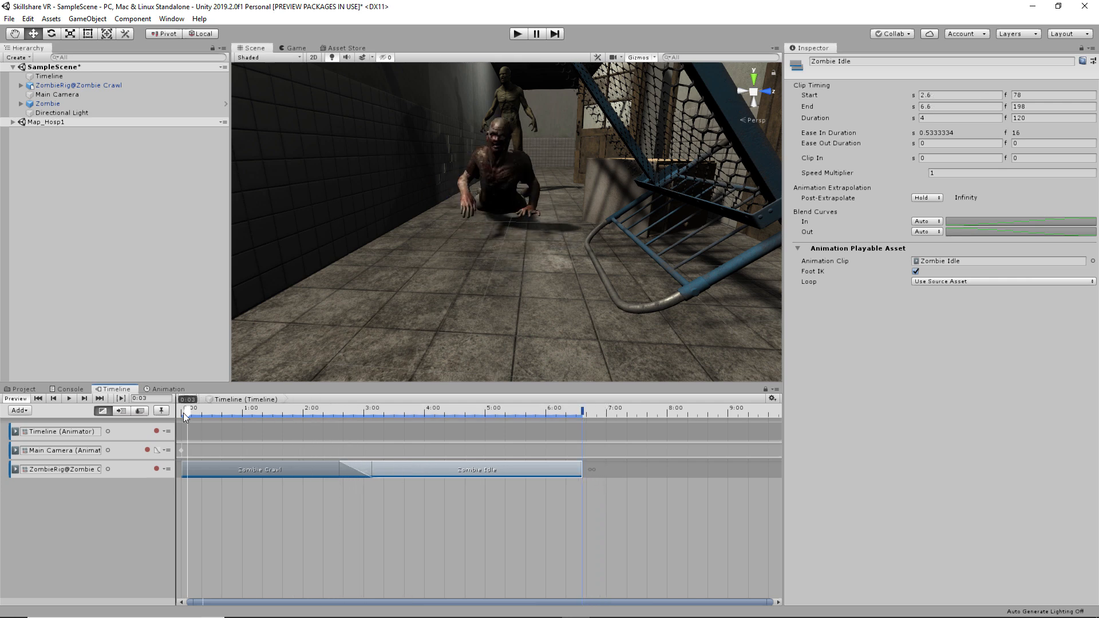
key("space")
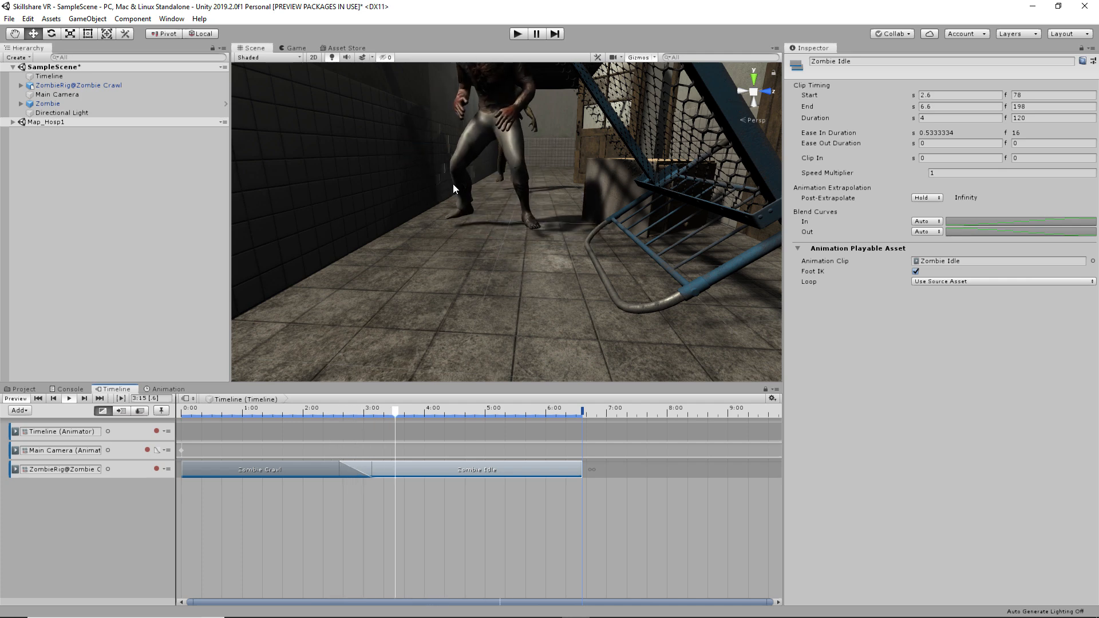
left_click_drag(465, 412, 180, 410)
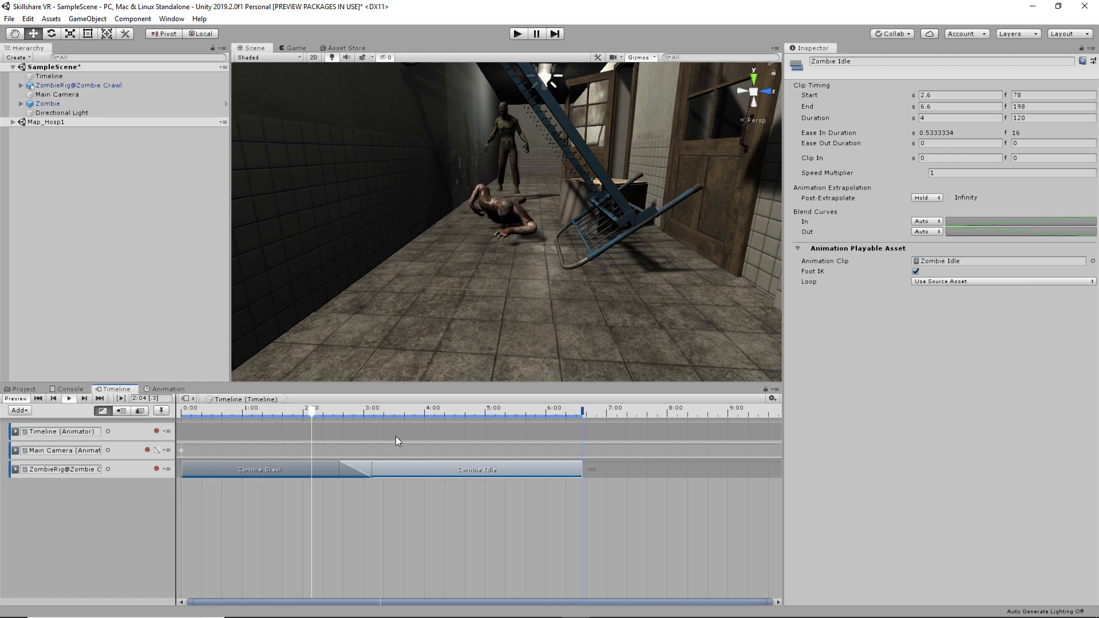
scroll(472, 223, "down", 3)
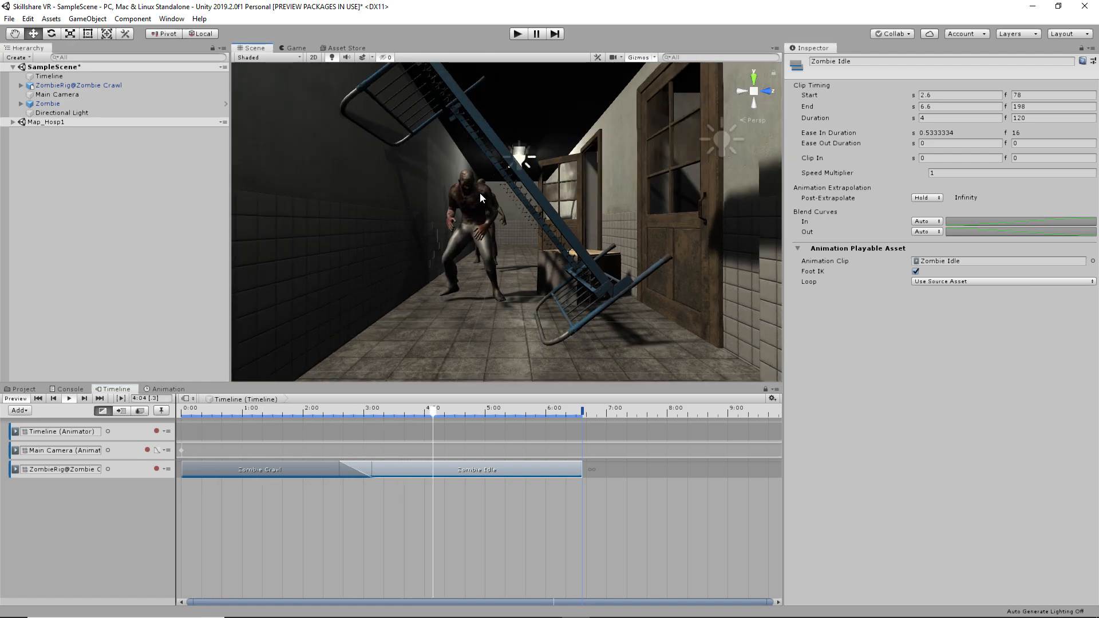
mouse_move(470, 222)
right_mouse_down()
mouse_move(628, 398)
mouse_move(494, 228)
mouse_move(469, 226)
right_mouse_up()
left_click_drag(369, 408, 258, 416)
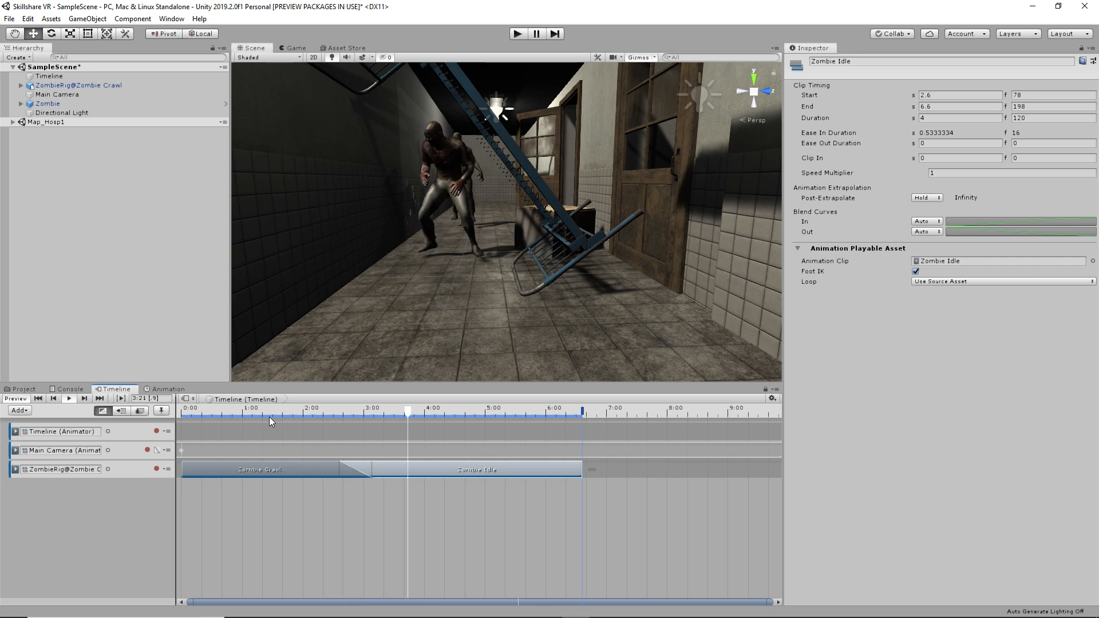
left_click(444, 176)
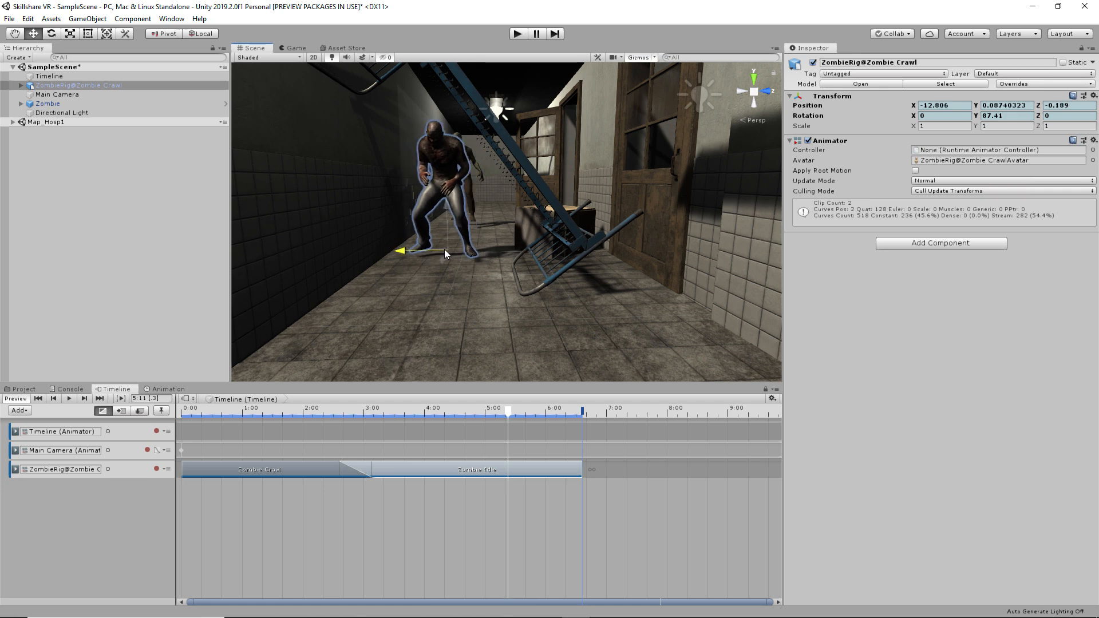
- Move Zombie Idle to start at 4:22, leaving a gap after the crawl
left_click_drag(467, 469, 594, 473)
left_click_drag(414, 410, 257, 414)
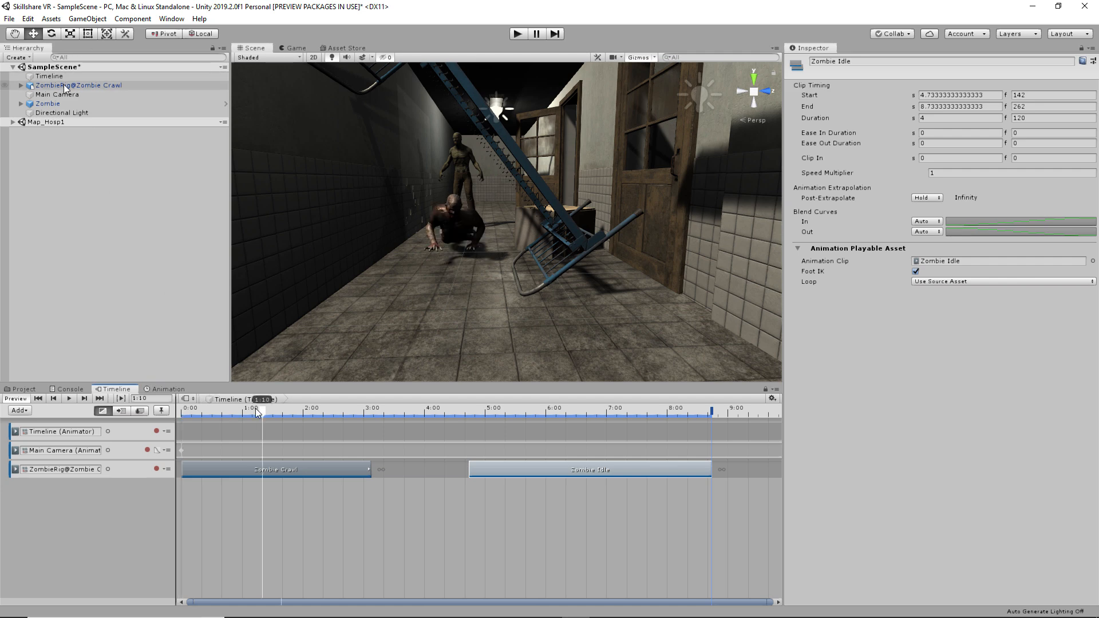
left_click_drag(67, 86, 98, 506)
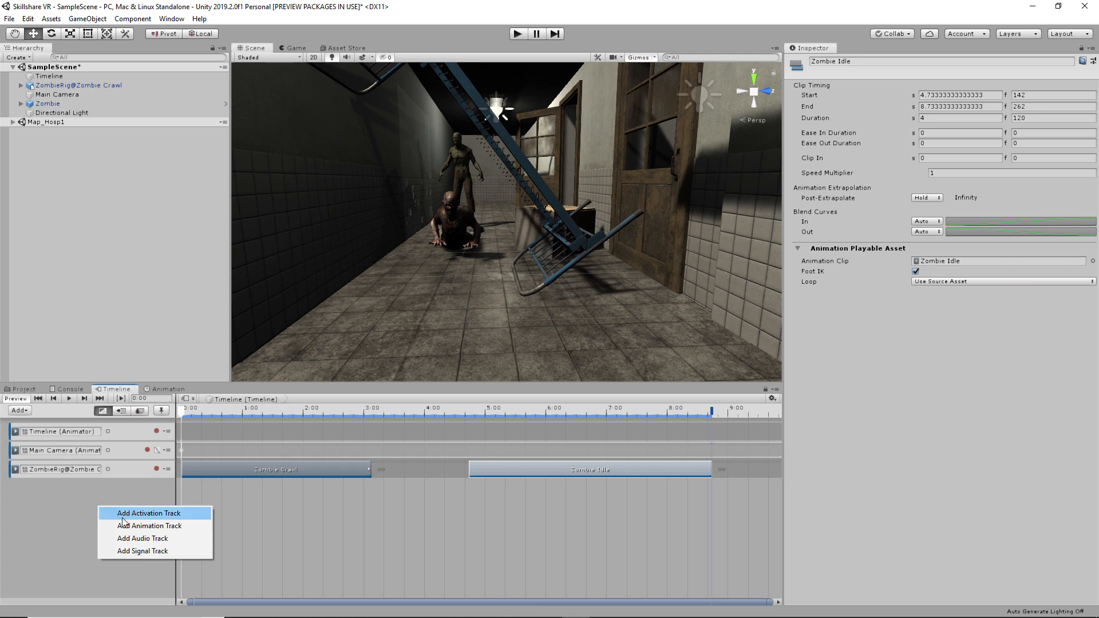
- Add an animation track for the zombie and record position keys at 0:06 and 2:00
left_click(157, 527)
left_click(194, 408)
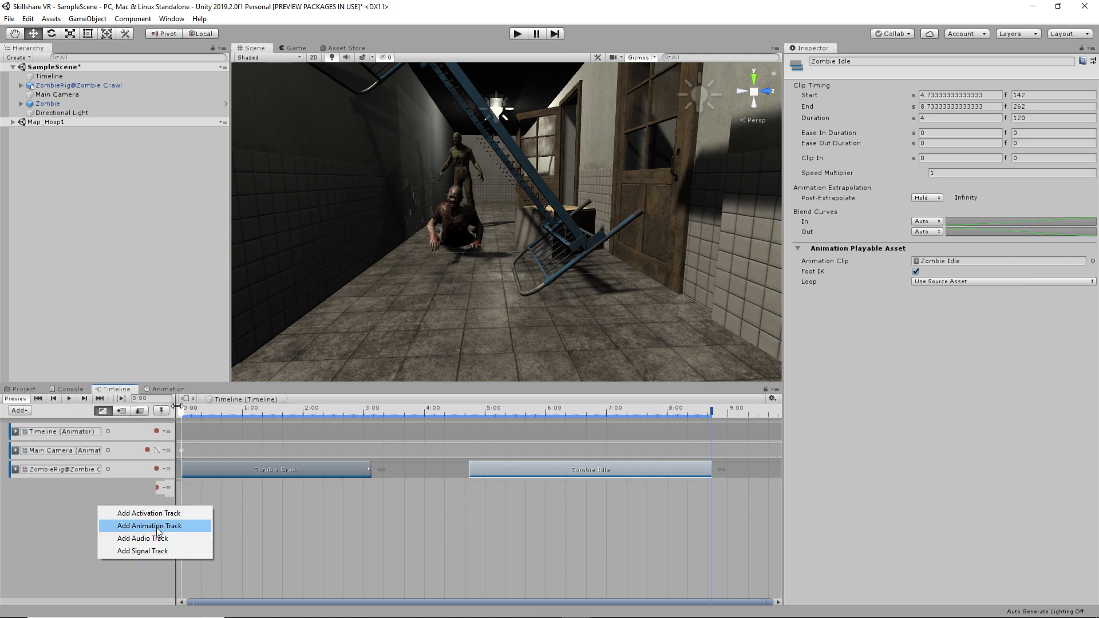
left_click(452, 205)
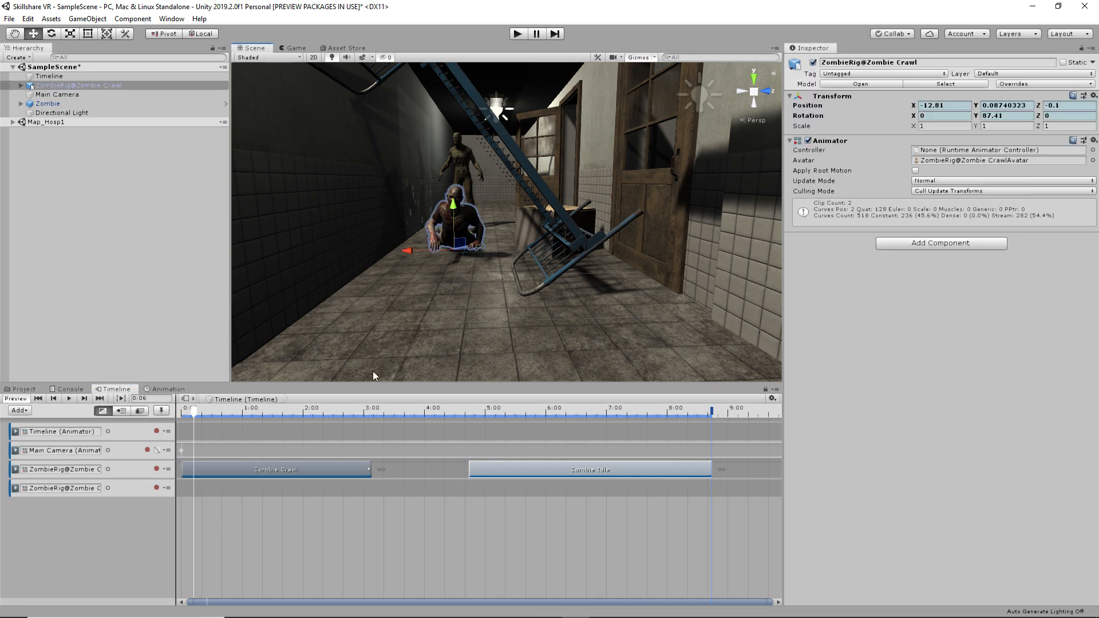
left_click(155, 487)
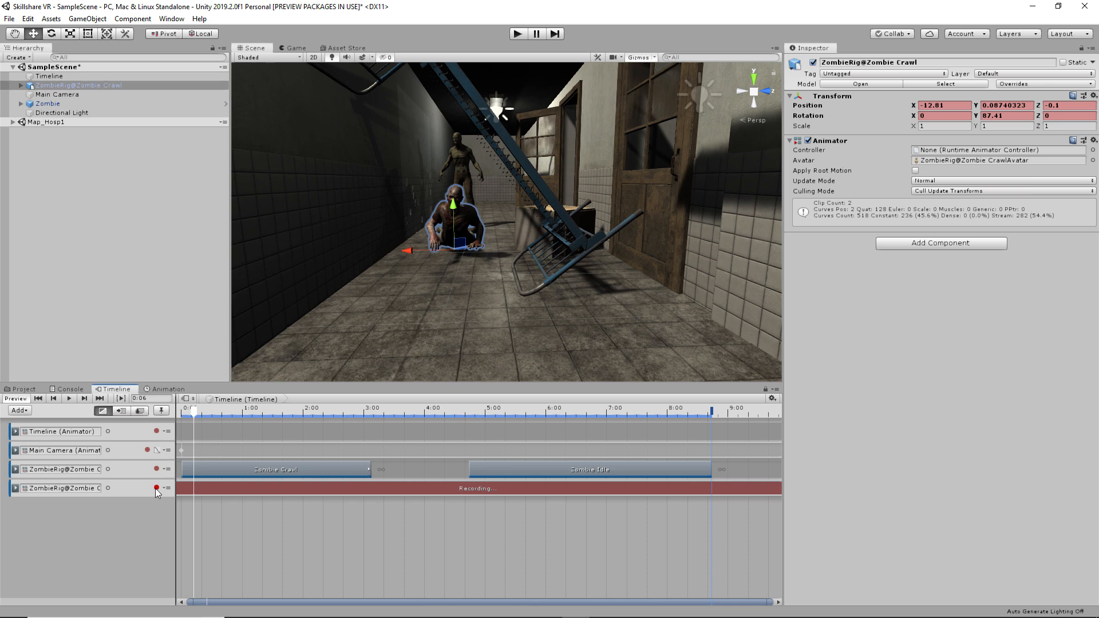
left_click_drag(438, 252, 441, 252)
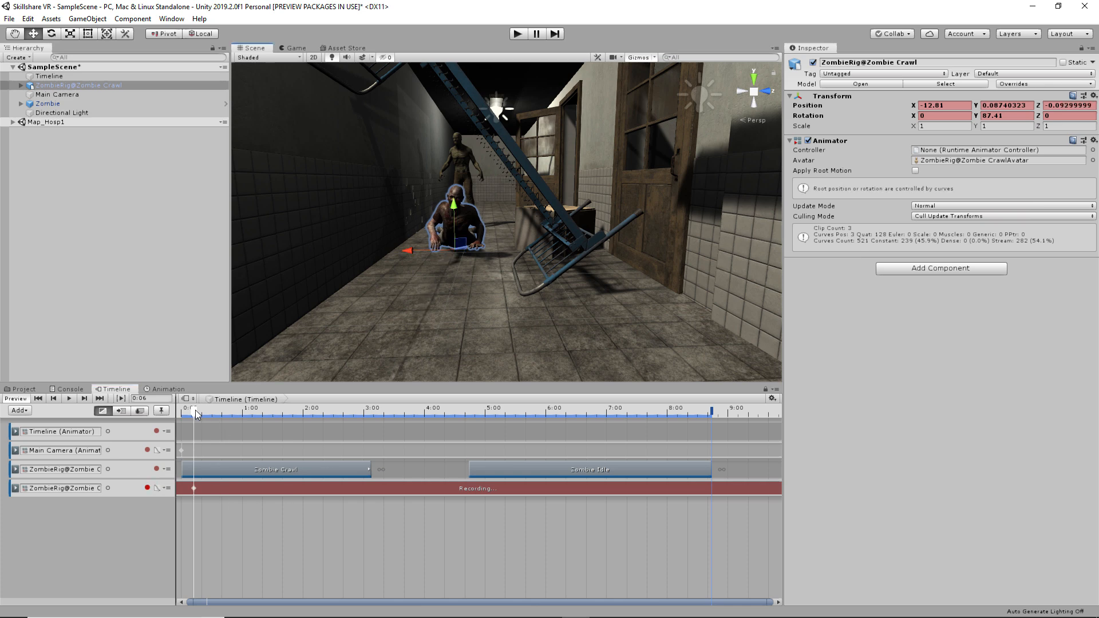
left_click_drag(202, 409, 304, 415)
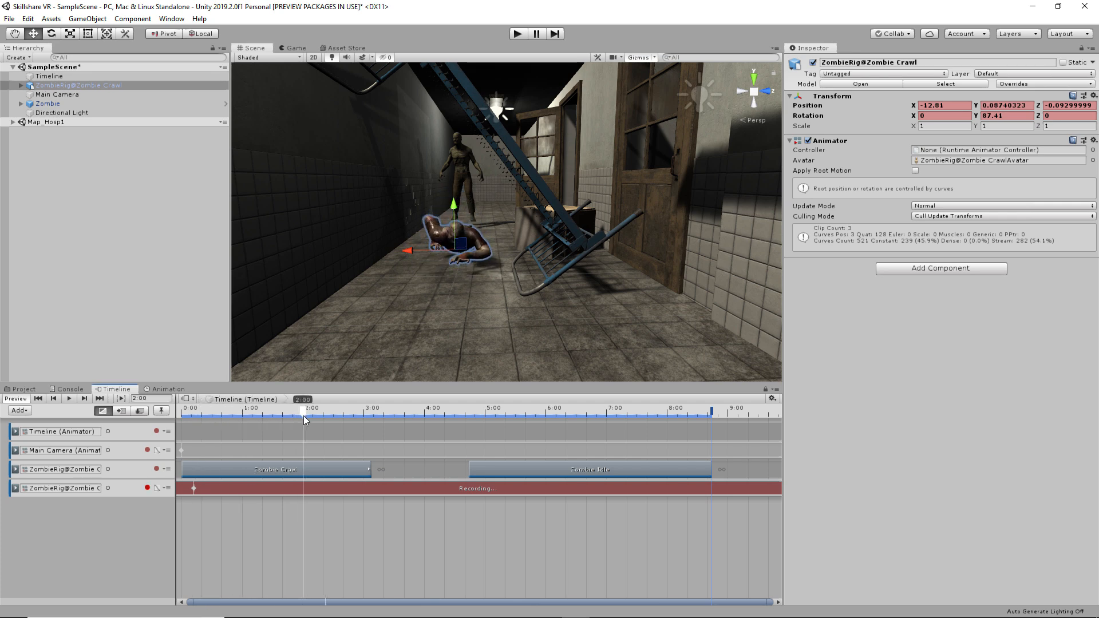
left_click_drag(452, 261, 452, 280)
left_click_drag(315, 416, 140, 409)
- Preview the motion, start Zombie Idle at 2 s overlapping Zombie Crawl, and stop recording
key("space")
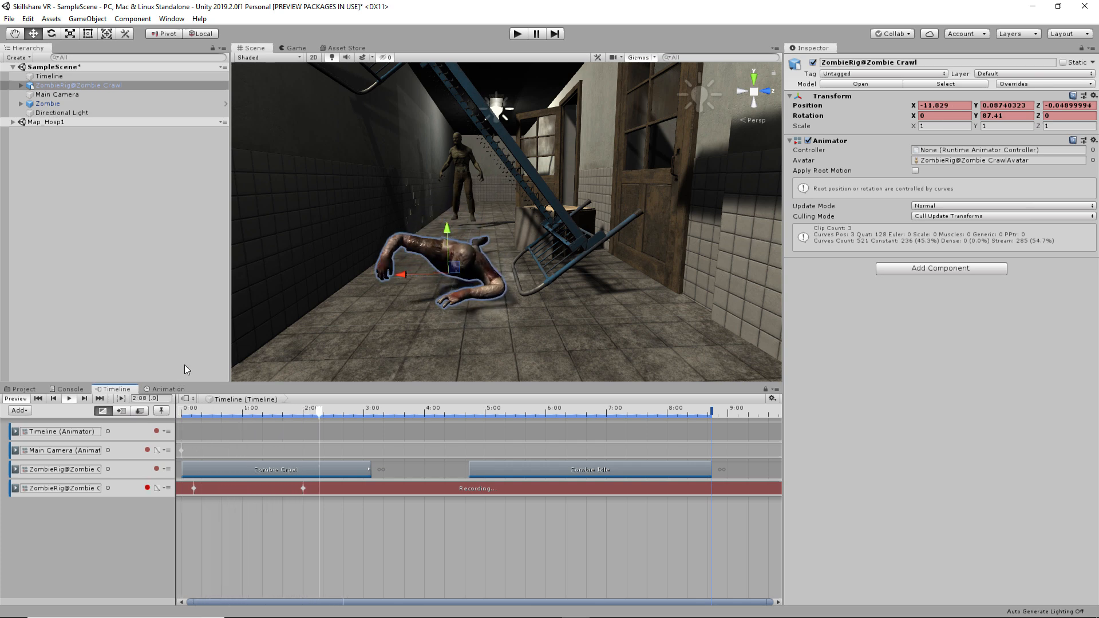
key("space")
left_click_drag(304, 411, 46, 427)
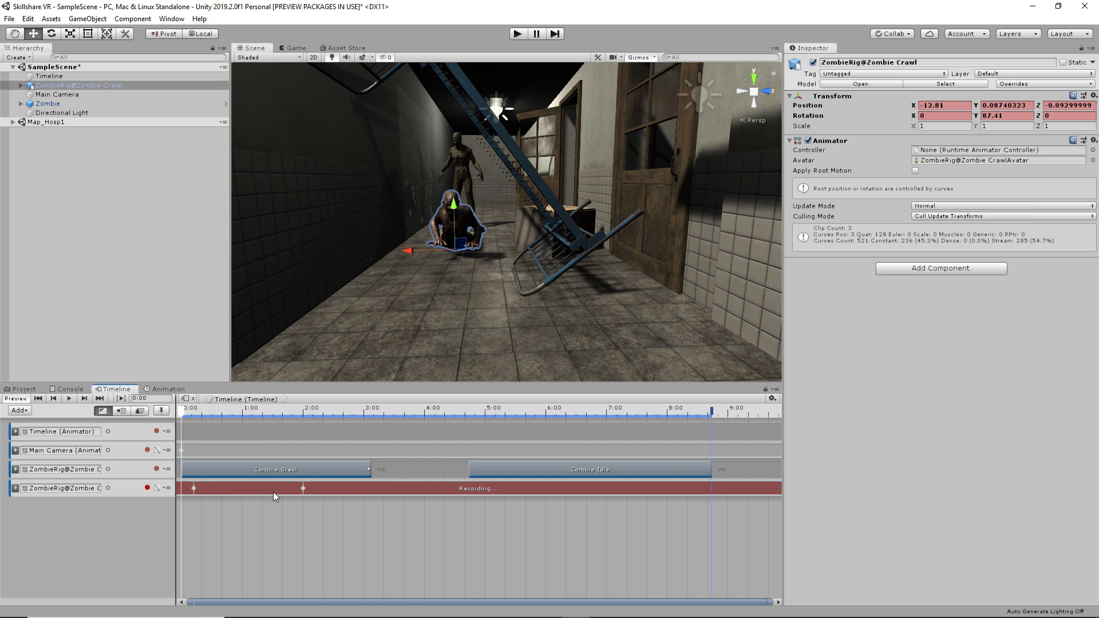
mouse_move(303, 410)
left_mouse_down()
mouse_move(274, 411)
mouse_move(318, 418)
left_mouse_up()
left_click_drag(532, 478, 366, 470)
left_click_drag(310, 412, 152, 411)
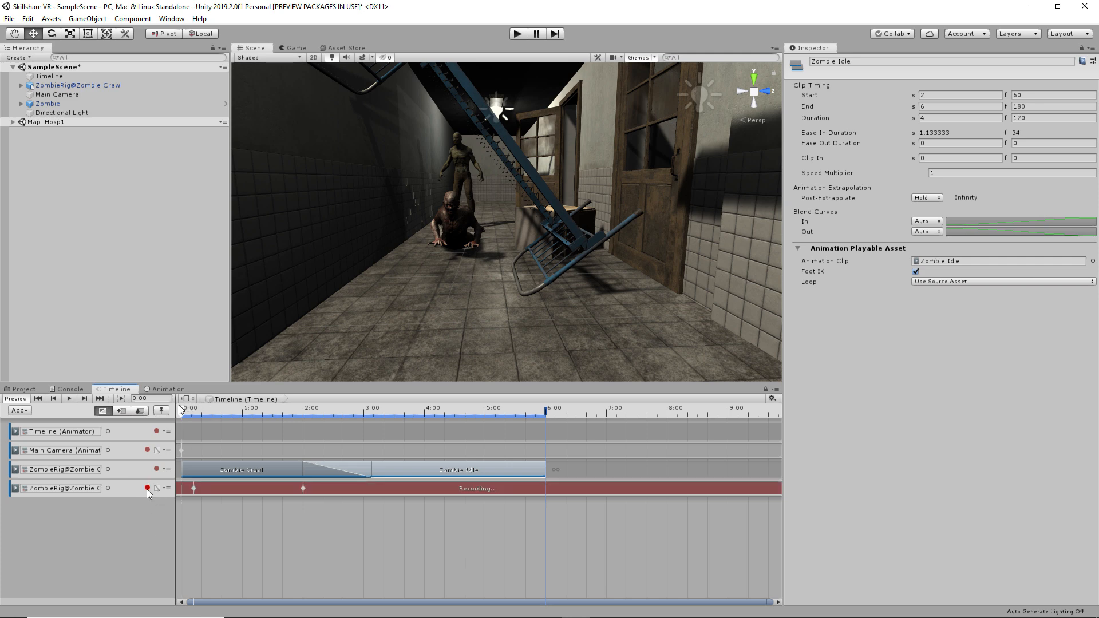
left_click(147, 489)
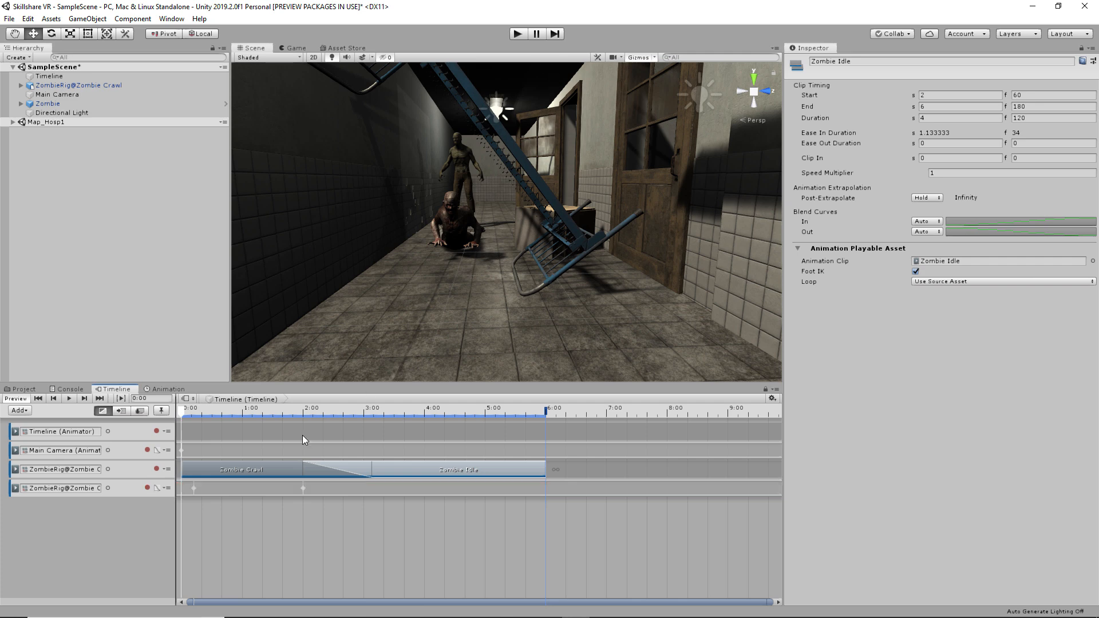
- Test the blend in play mode, exit, and rewind the Timeline to 0:00
key("space")
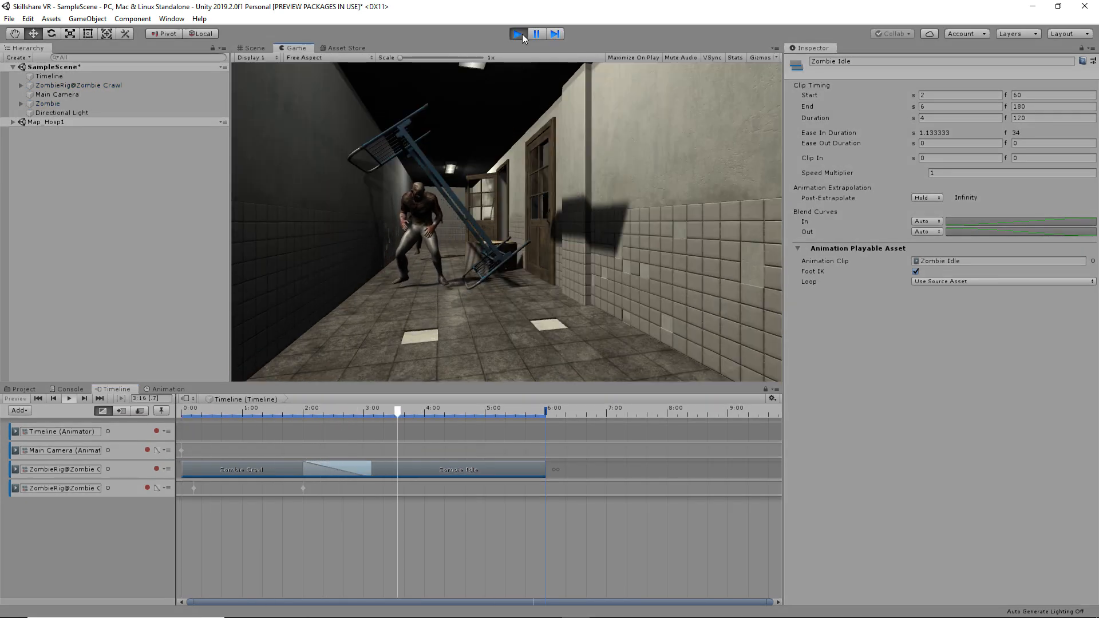
left_click(517, 33)
left_click_drag(341, 410, 181, 411)
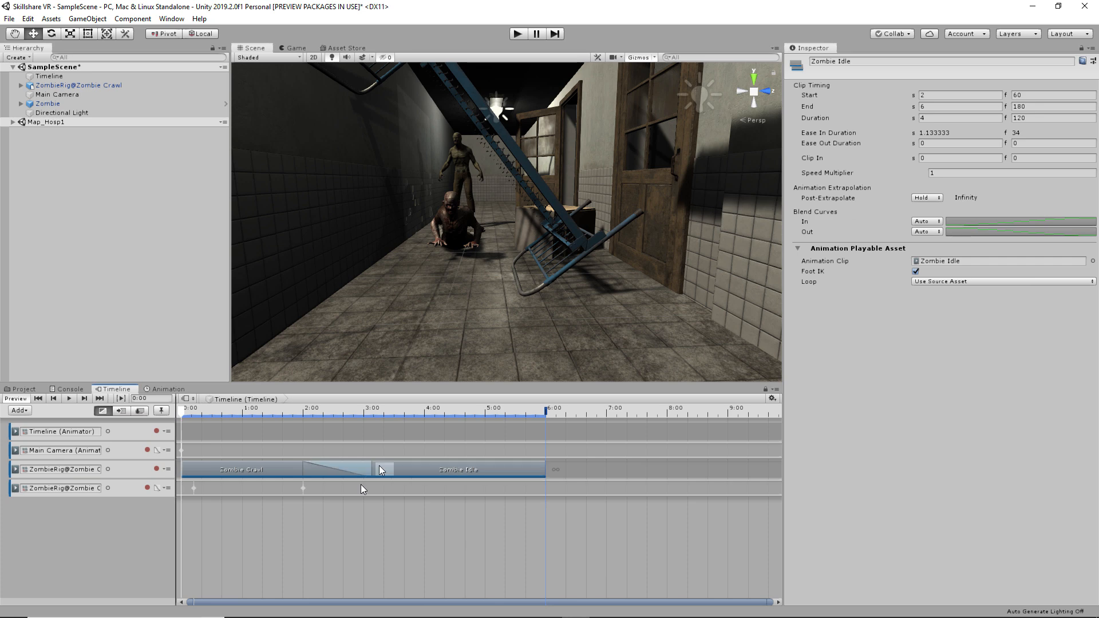
- Shift Zombie Idle later to shorten the blend and preview it around 2:02
left_click_drag(403, 471, 449, 471)
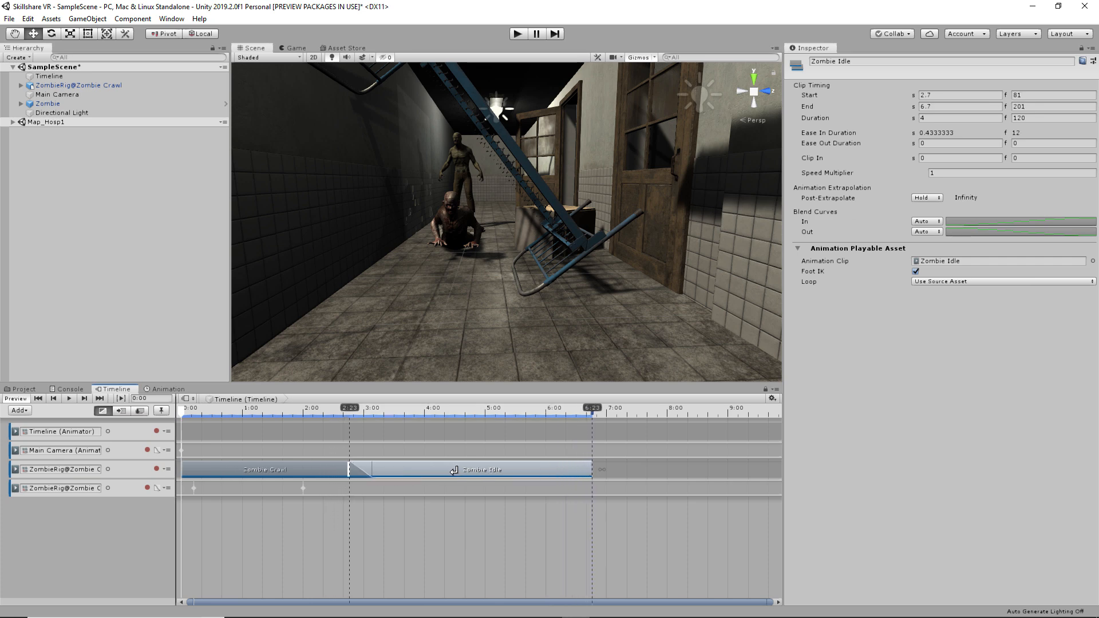
left_click(358, 408)
left_click_drag(358, 406, 307, 409)
key("space")
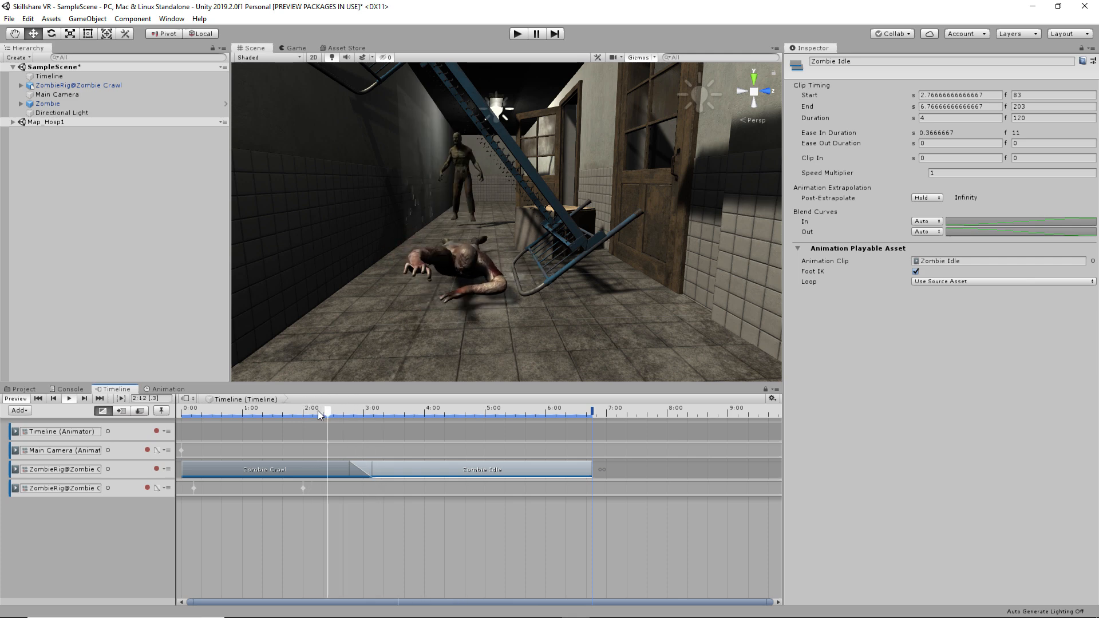
key("space")
- Move Zombie Idle earlier to about 1.43 s for a 1.7 s blend and play it
left_click(268, 411)
left_click_drag(421, 469, 345, 468)
key("space")
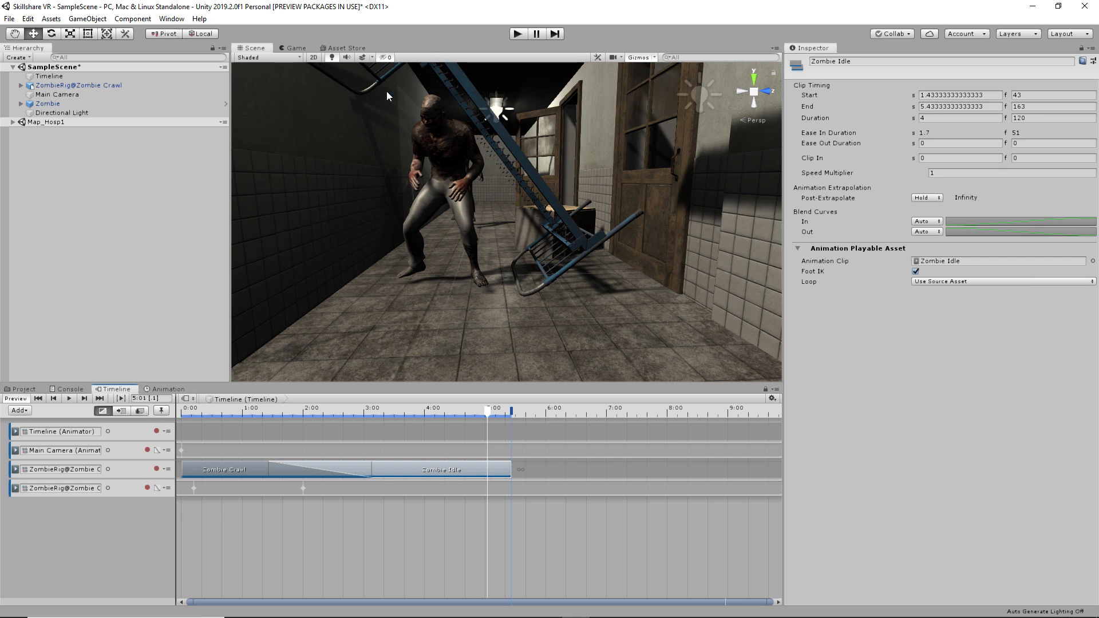
scroll(361, 171, "up", 1)
scroll(363, 177, "down", 1)
right_click_drag(365, 178, 389, 149)
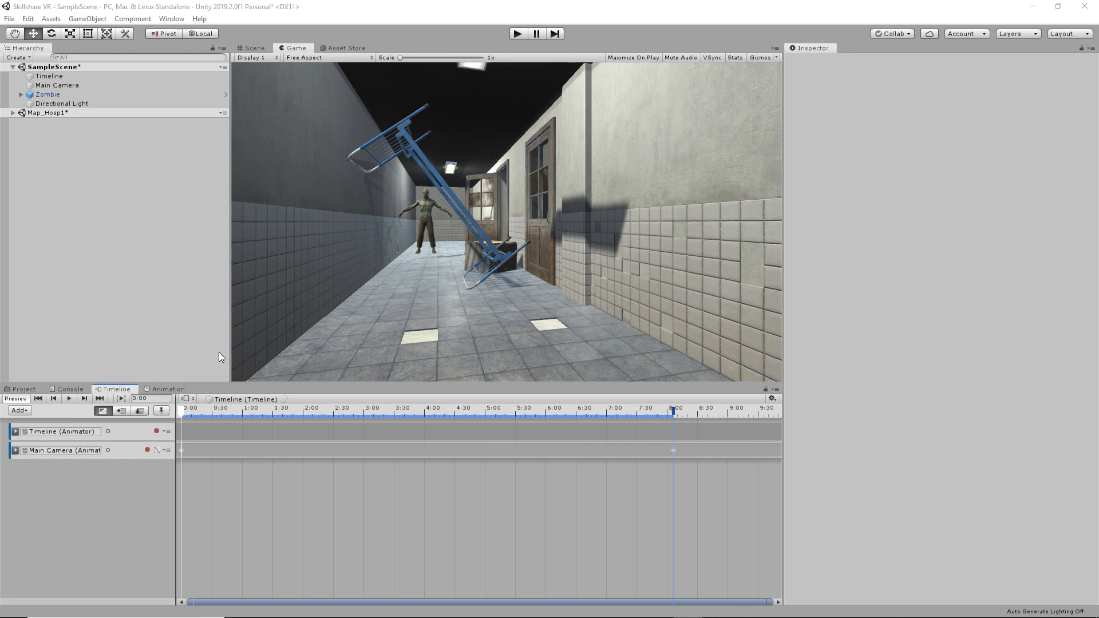
- Open the Package Manager and enable Show preview packages
left_click(171, 19)
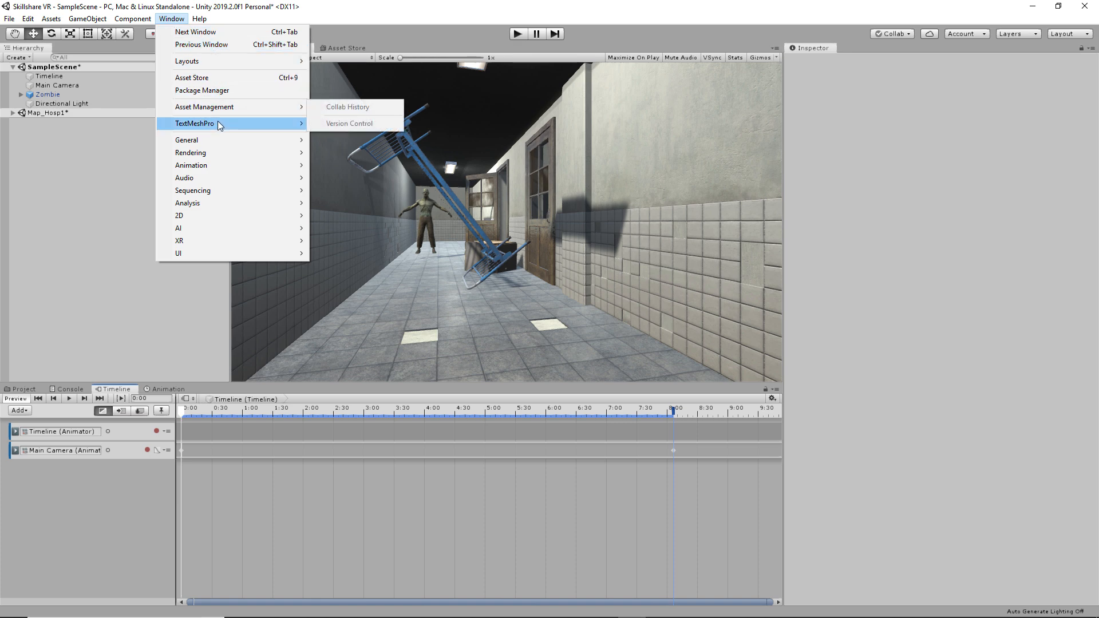
left_click(218, 91)
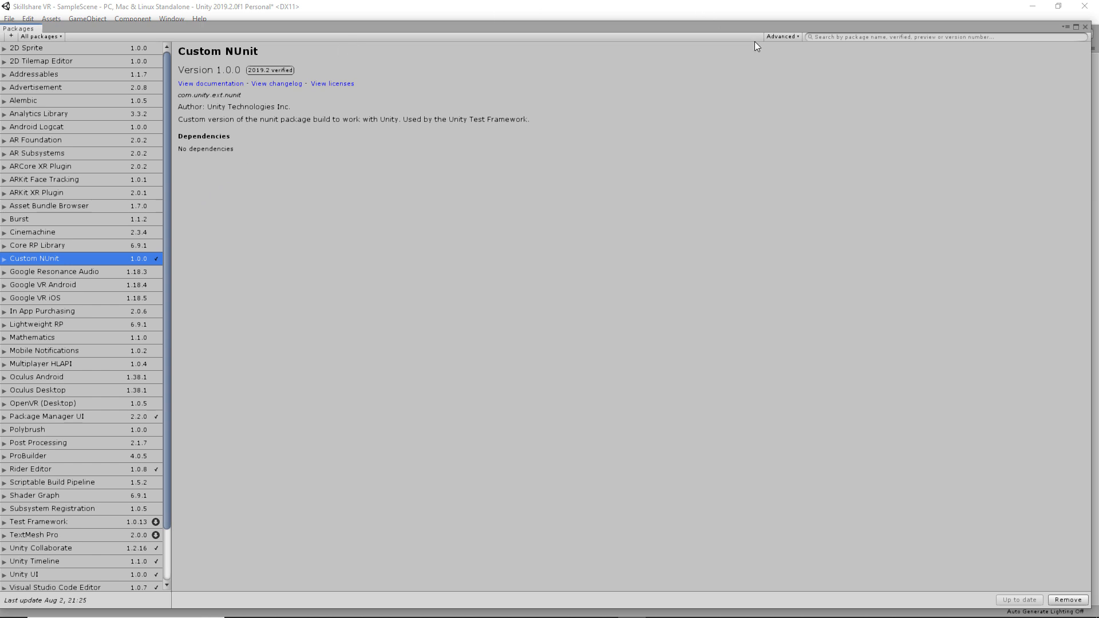
left_click(781, 36)
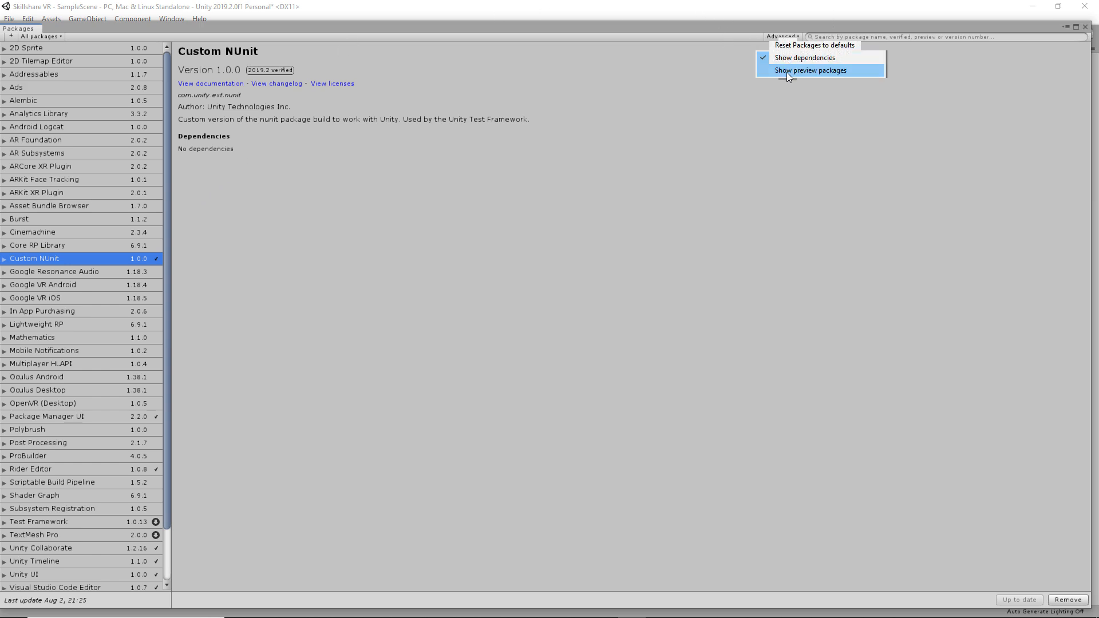
left_click(787, 73)
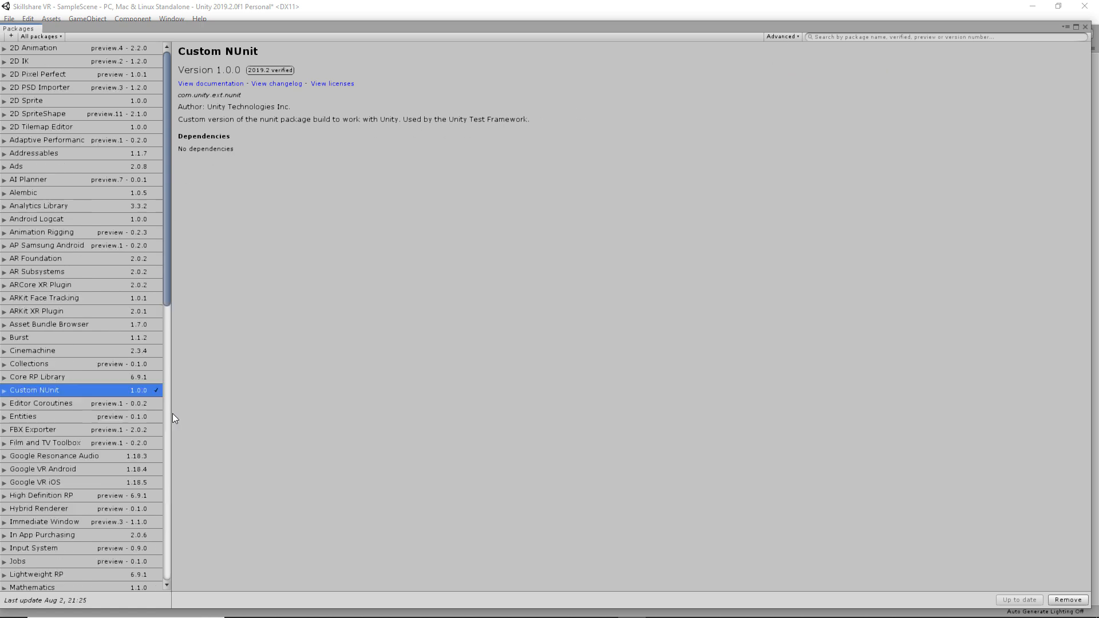
- Install the Unity Recorder 2.0.2 preview package
scroll(151, 414, "down", 5)
scroll(142, 420, "down", 5)
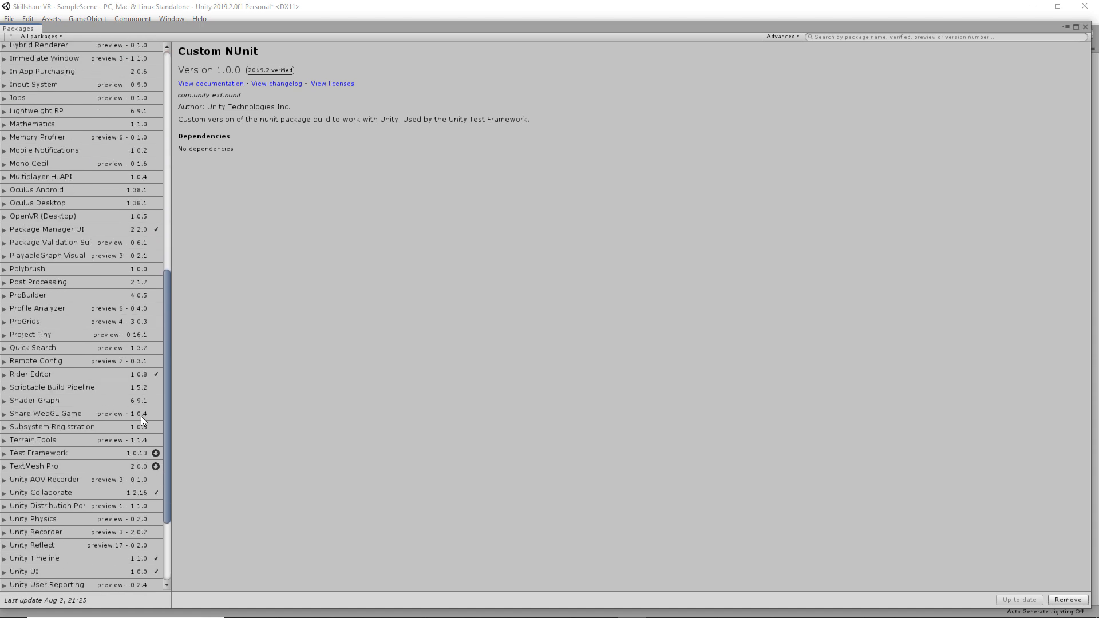
scroll(141, 421, "up", 8)
scroll(142, 415, "down", 9)
left_click(56, 532)
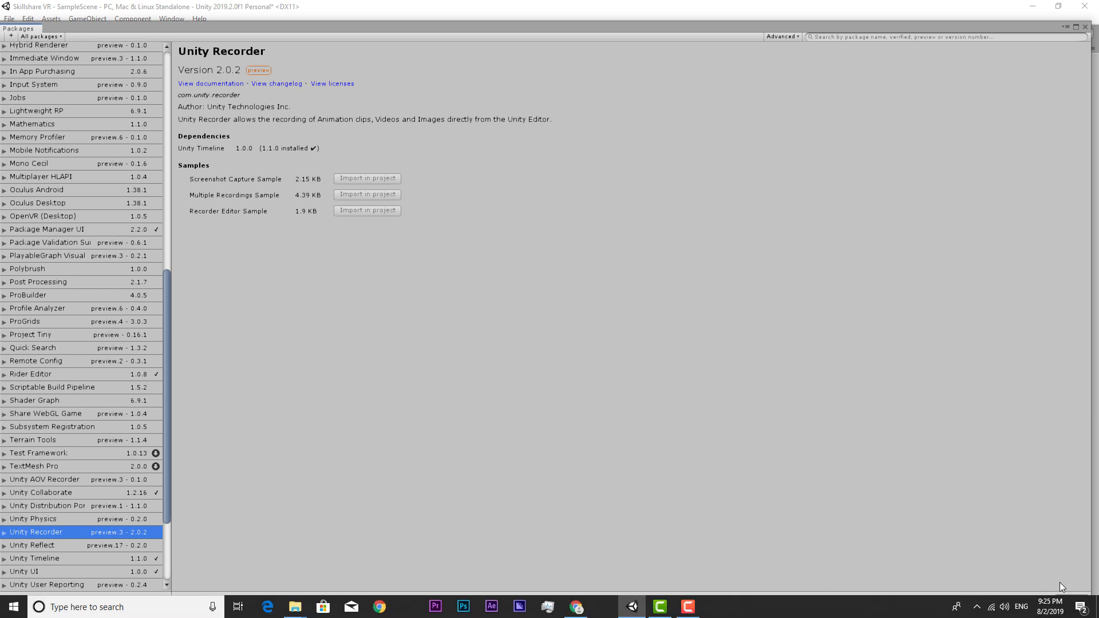
left_click(1071, 599)
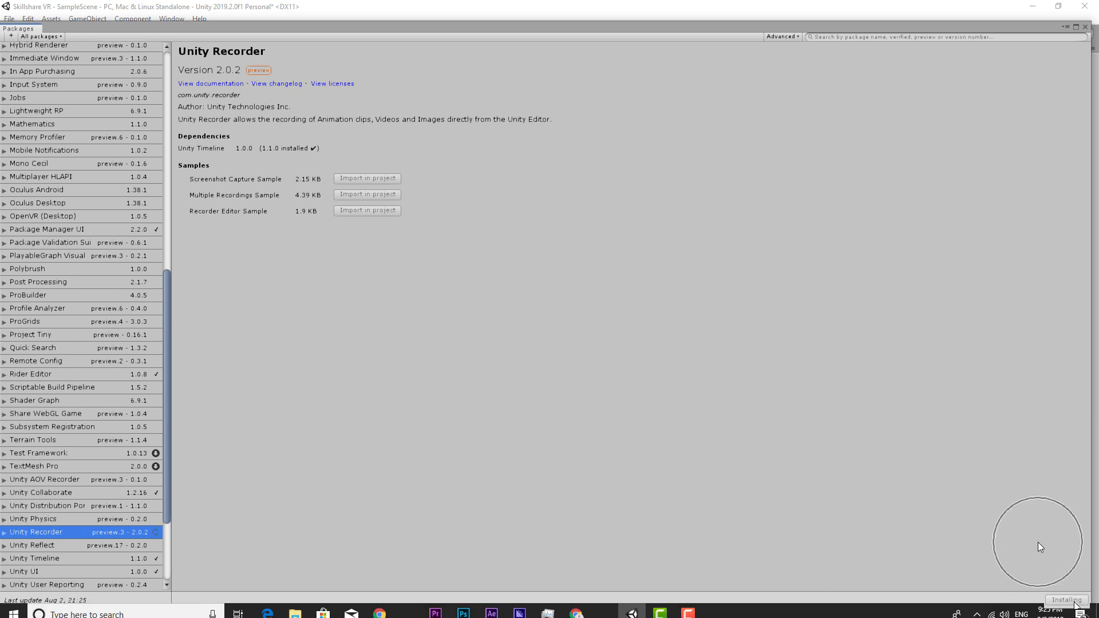
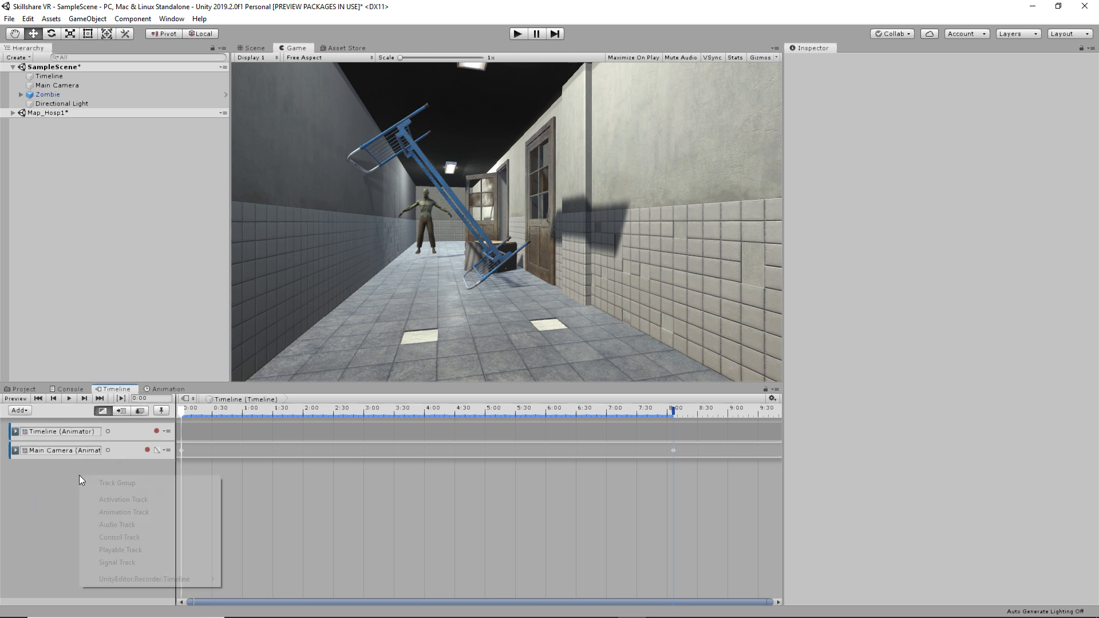
- Add a Recorder Track whose recorder clip spans 0 to about 8.58 s (515 frames)
right_click(80, 479)
mouse_move(117, 582)
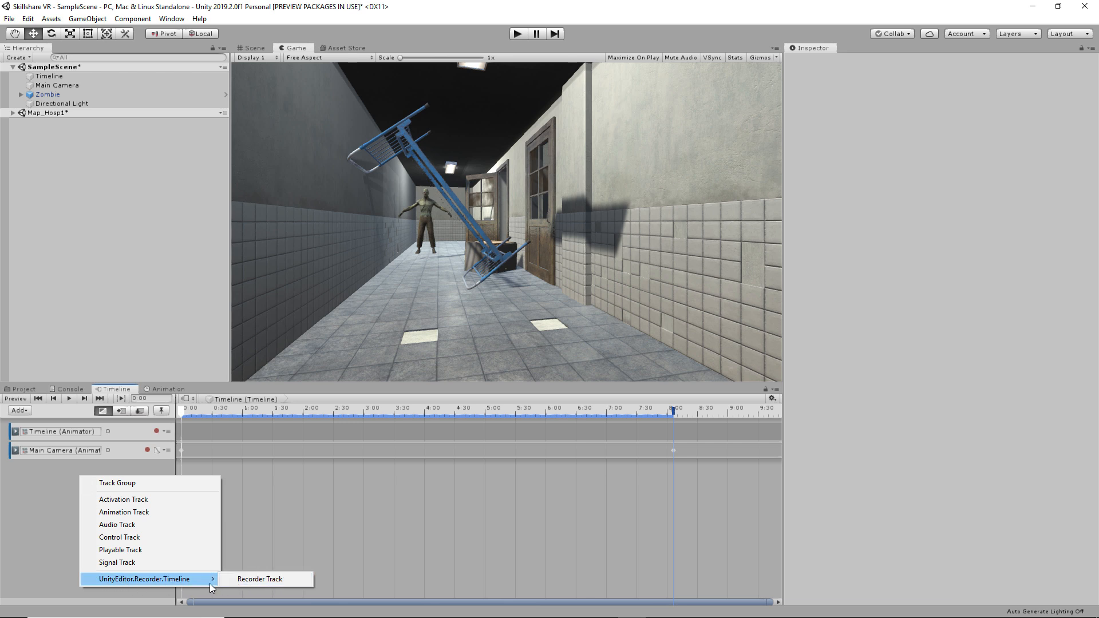
left_click(249, 579)
right_click(208, 475)
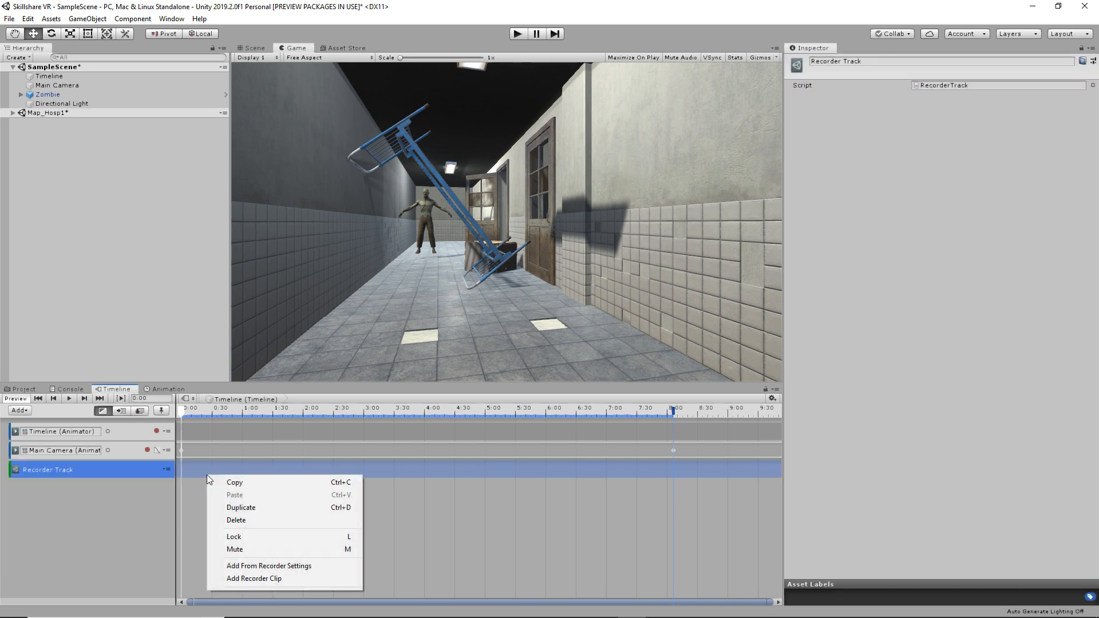
left_click(250, 579)
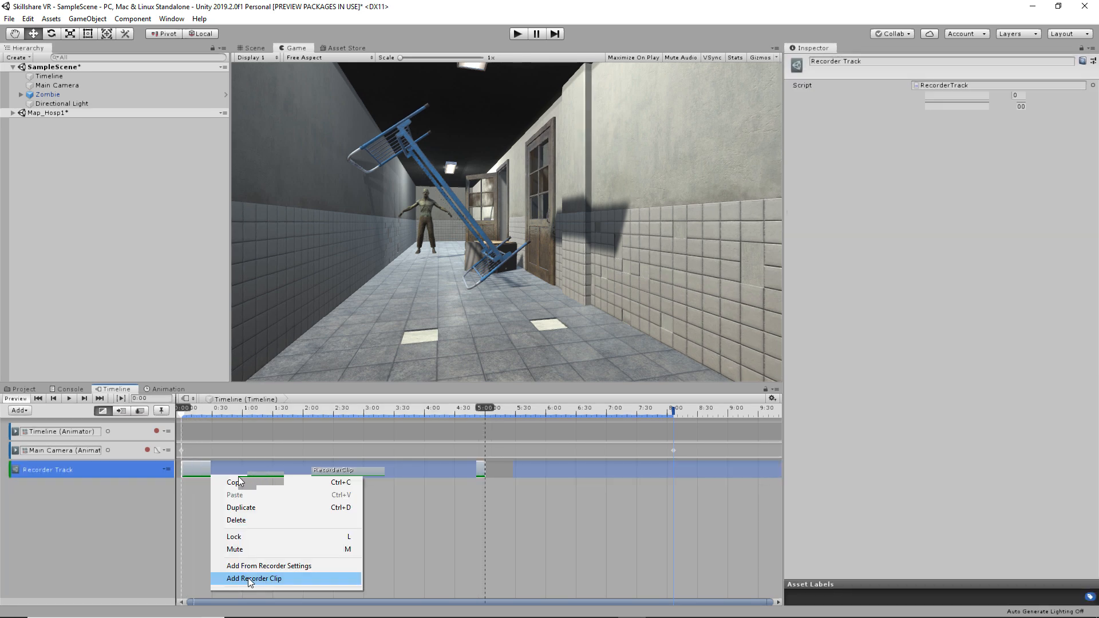
left_click(249, 579)
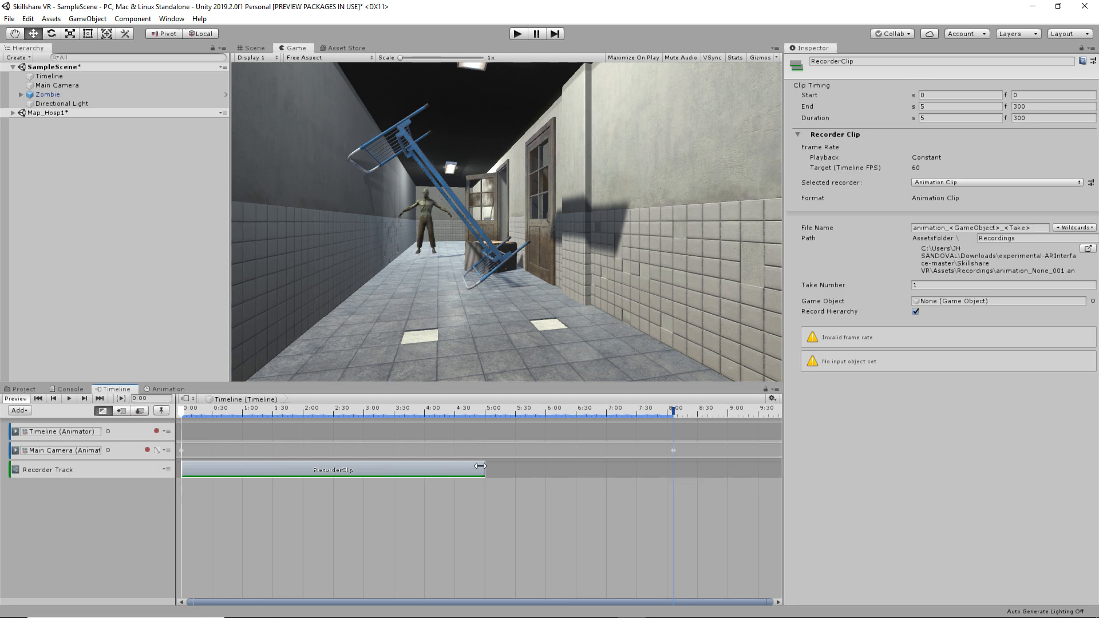
left_click_drag(485, 469, 697, 463)
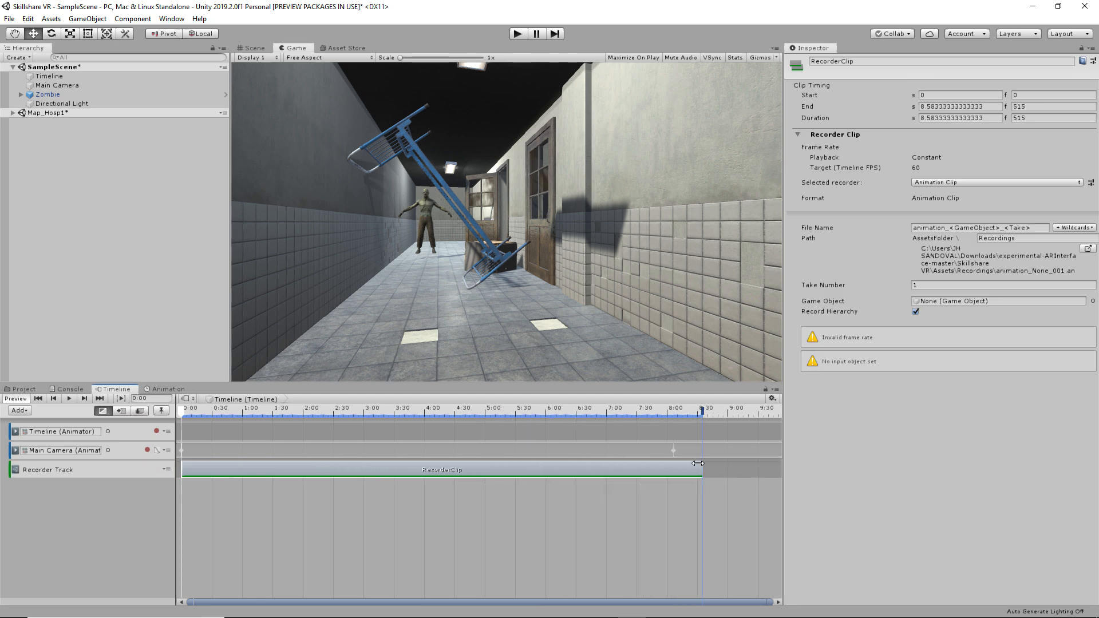
left_click(301, 510)
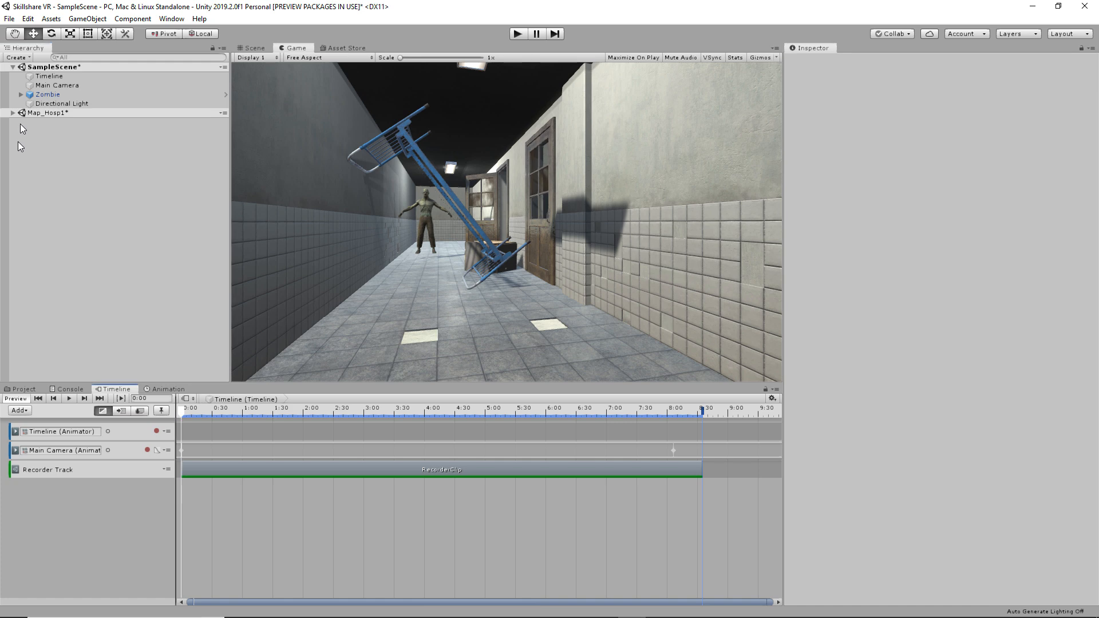
- Enable the Main Camera's Create Stereo Cubemaps script and set the Timeline frame rate to 30
left_click(55, 87)
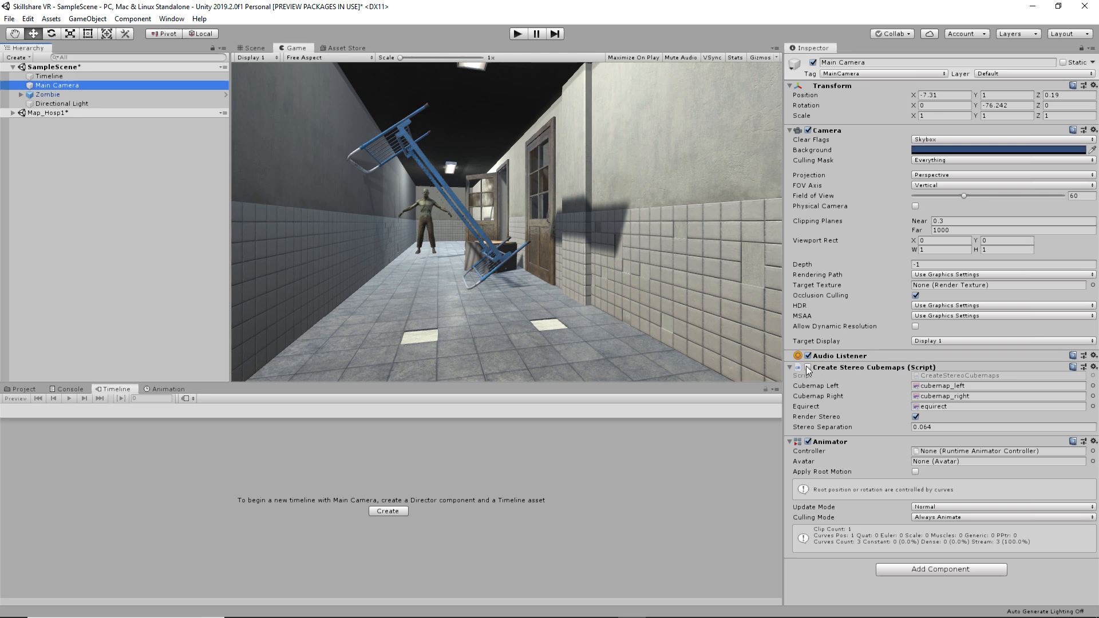
left_click(807, 368)
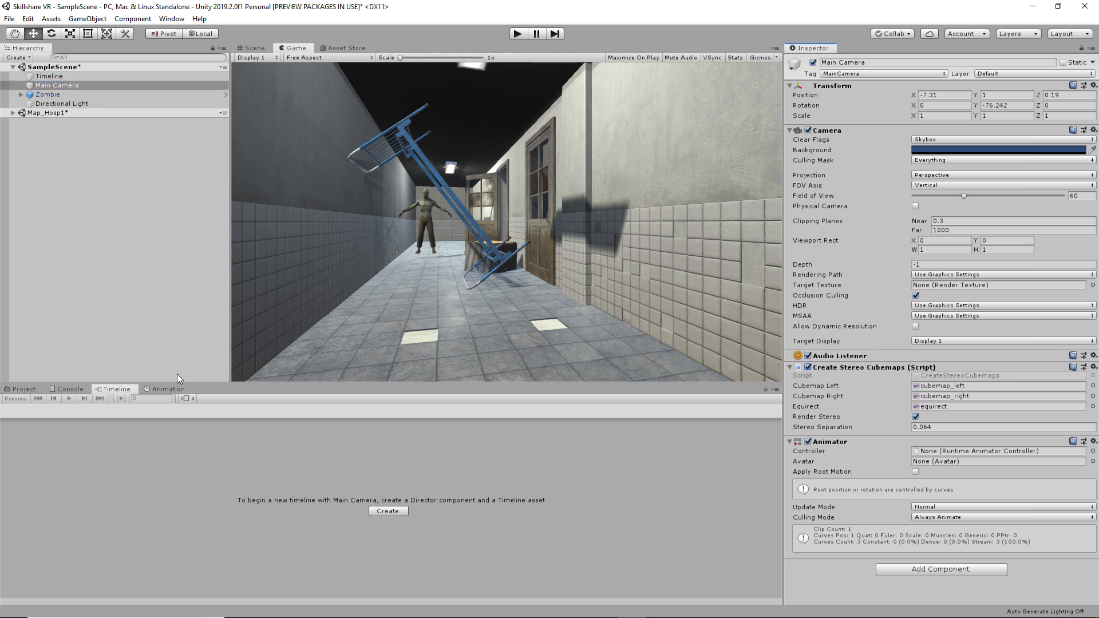
left_click(64, 77)
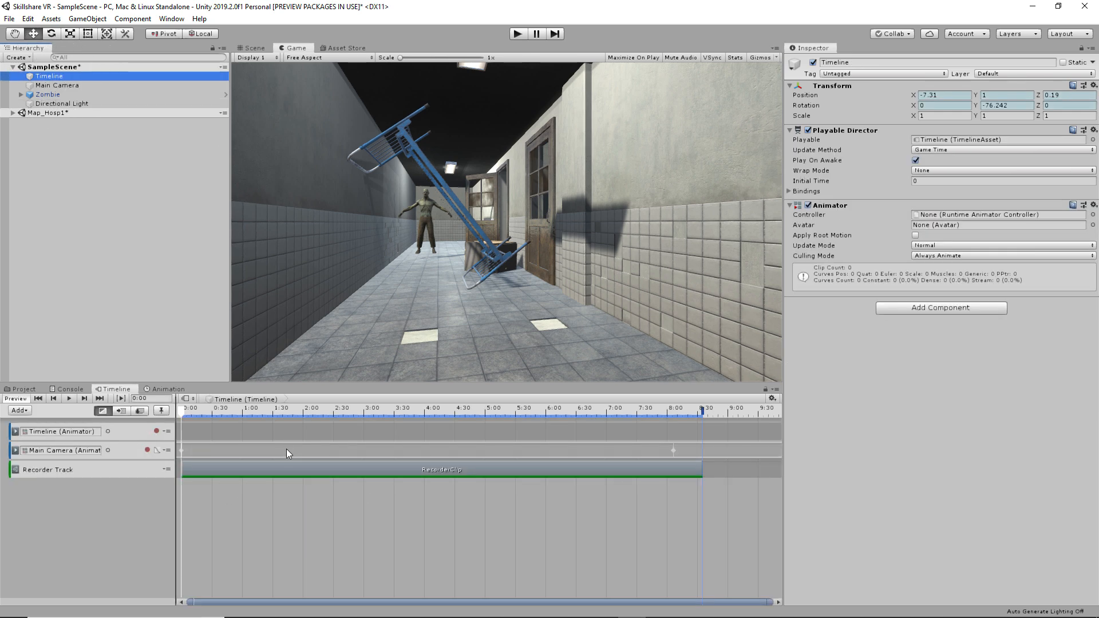
left_click(771, 399)
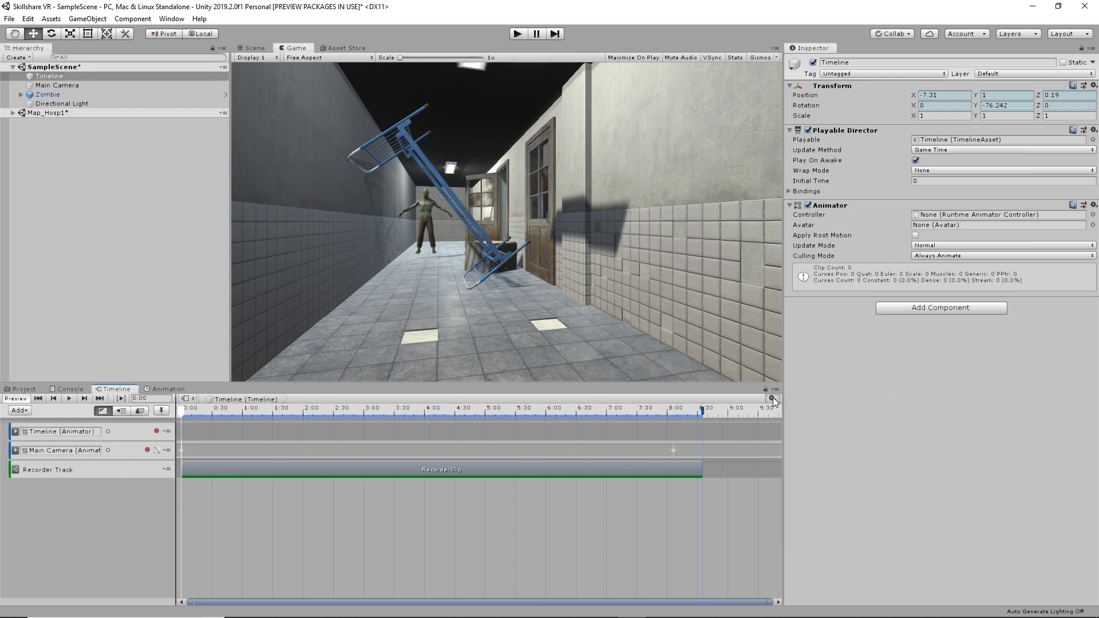
mouse_move(870, 465)
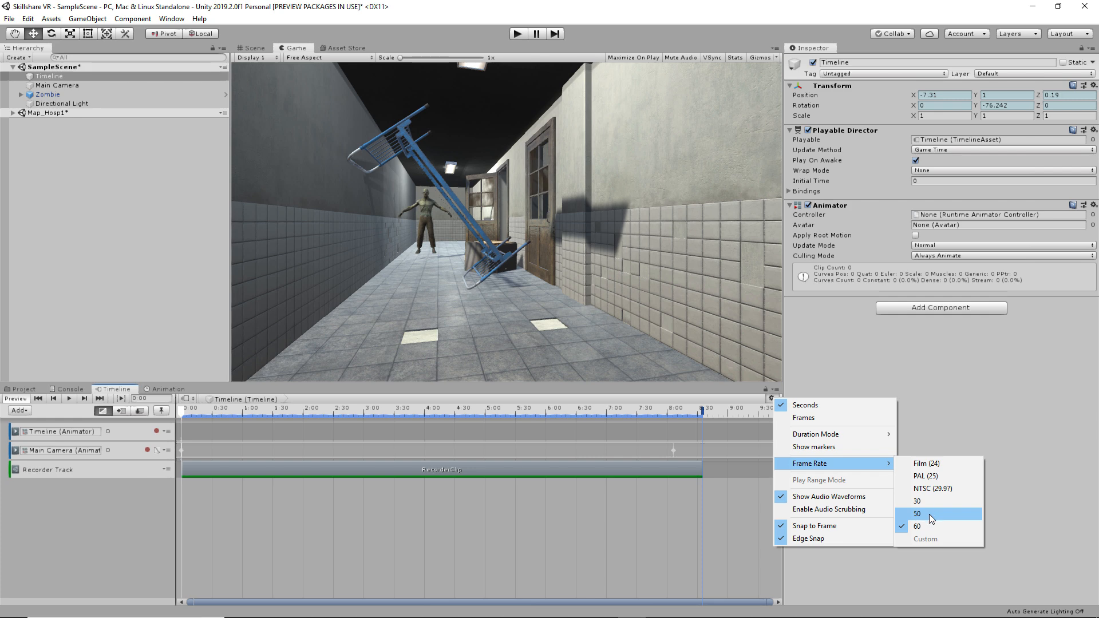
left_click(916, 500)
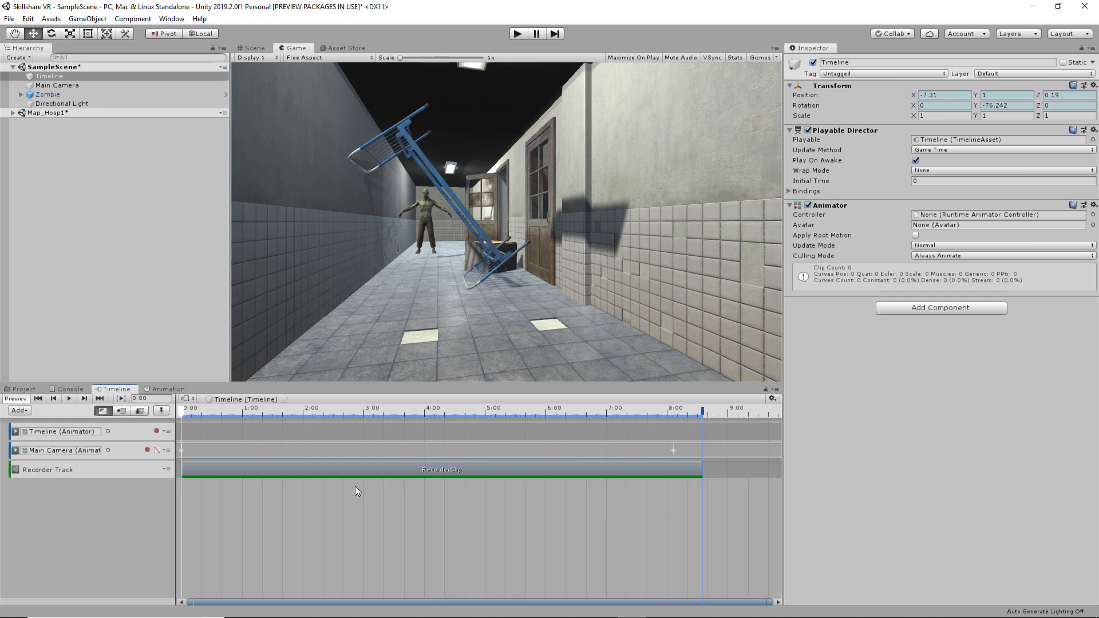
left_click(365, 471)
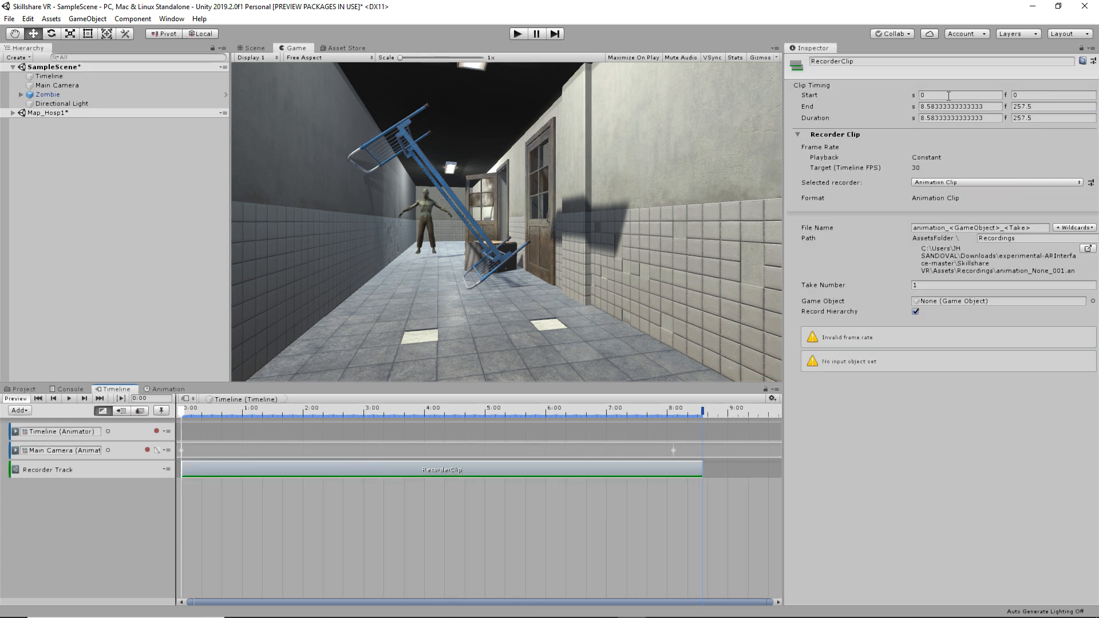
- Set the recorder clip to a PNG Image Sequence captured from the 4096x4096 equirect Render Texture Asset
left_click(1012, 183)
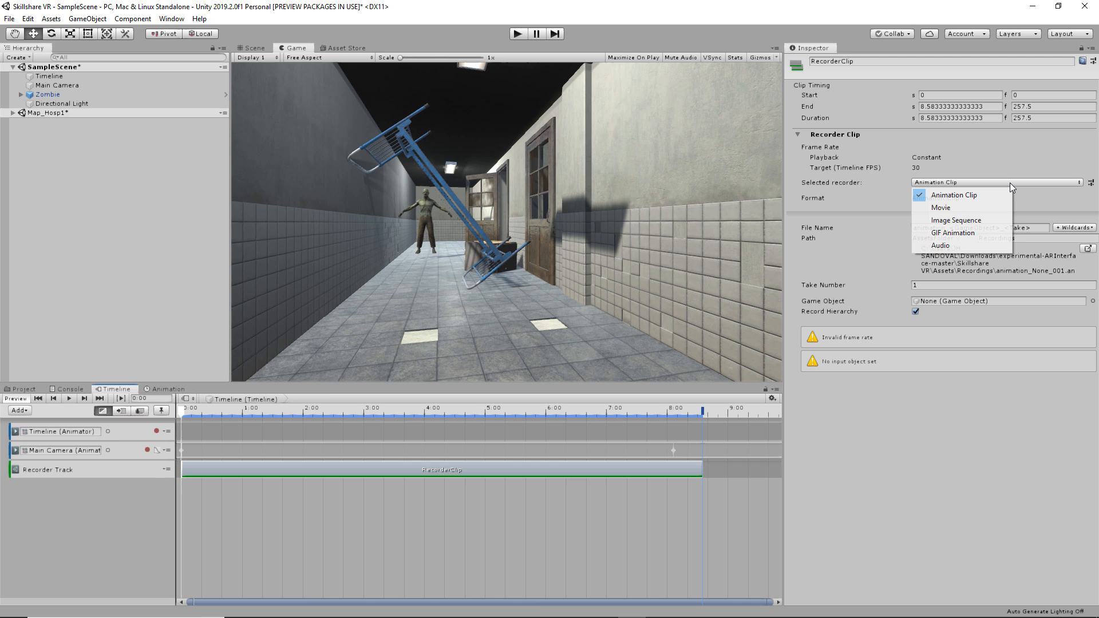
left_click(984, 220)
left_click(980, 199)
left_click(949, 212)
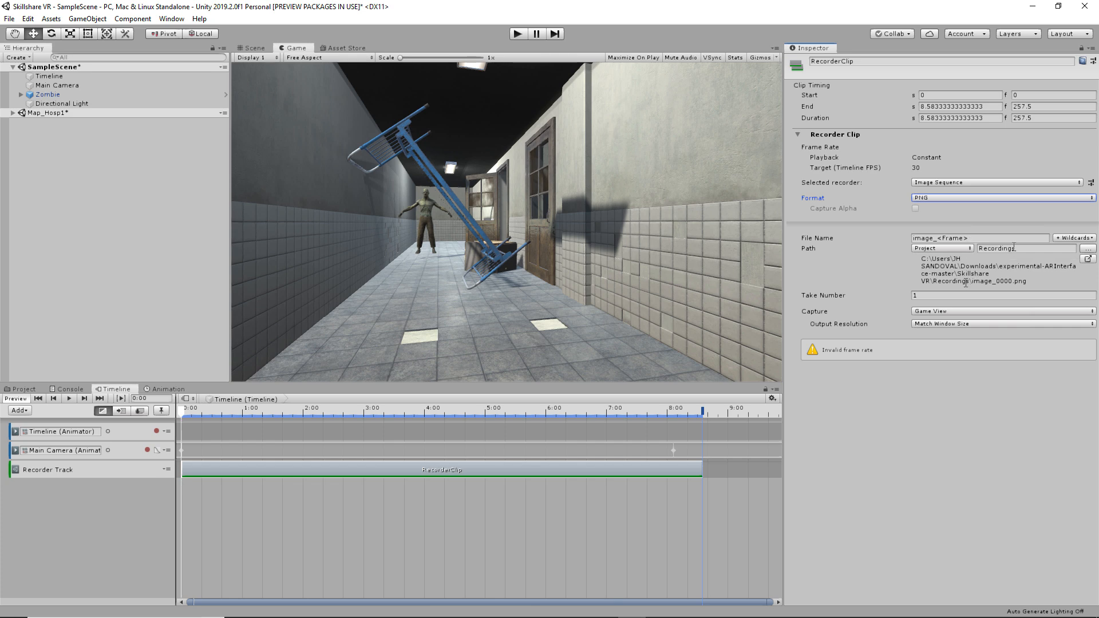
left_click(943, 312)
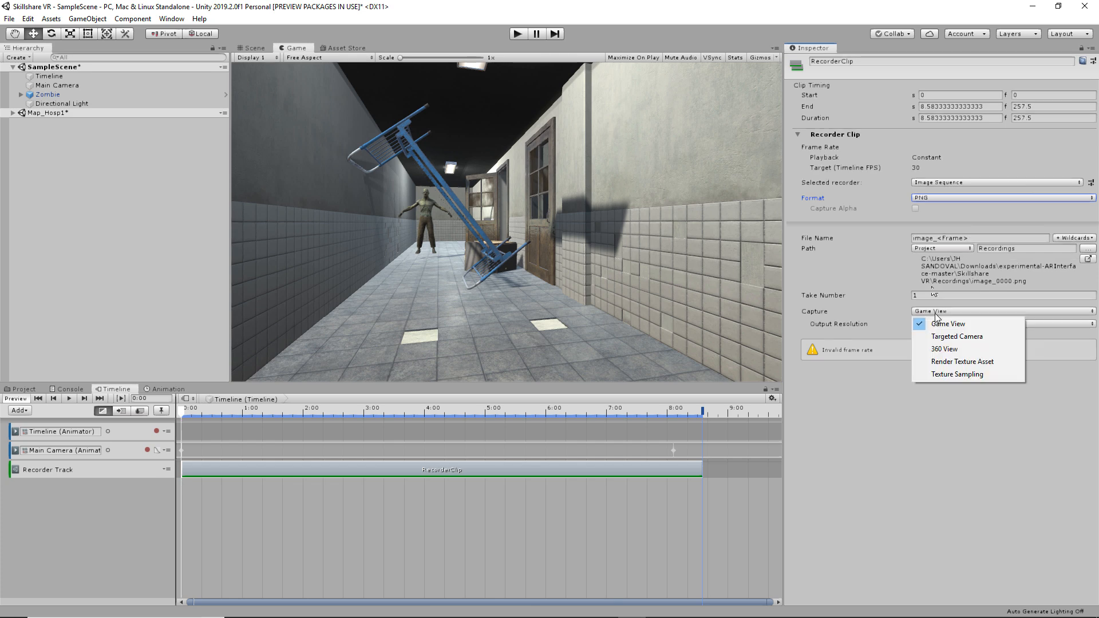
left_click(962, 362)
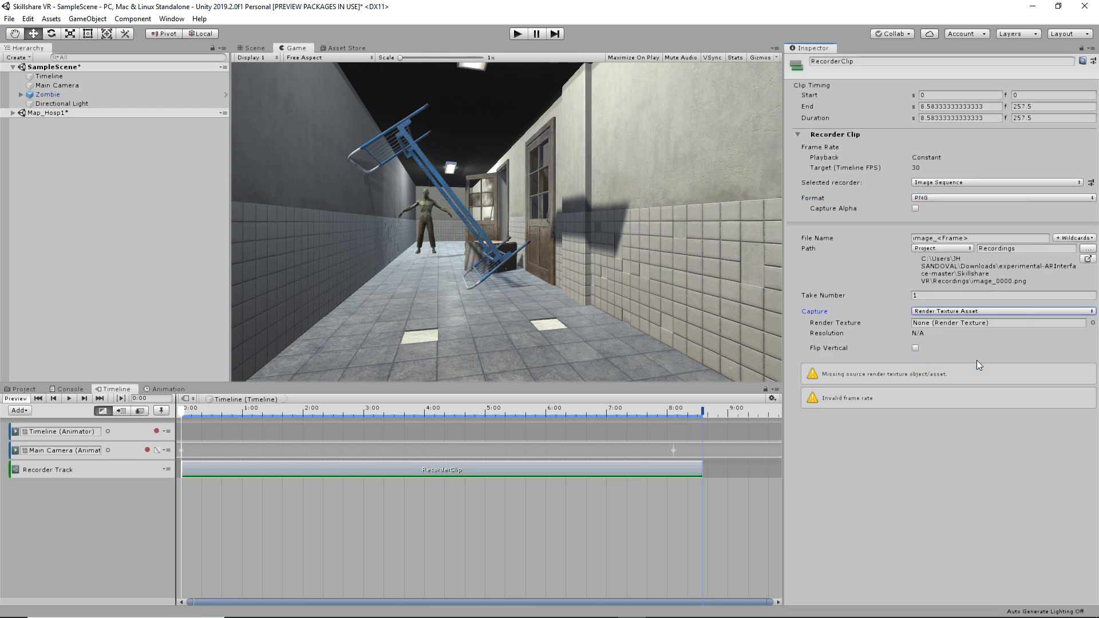
left_click(1092, 324)
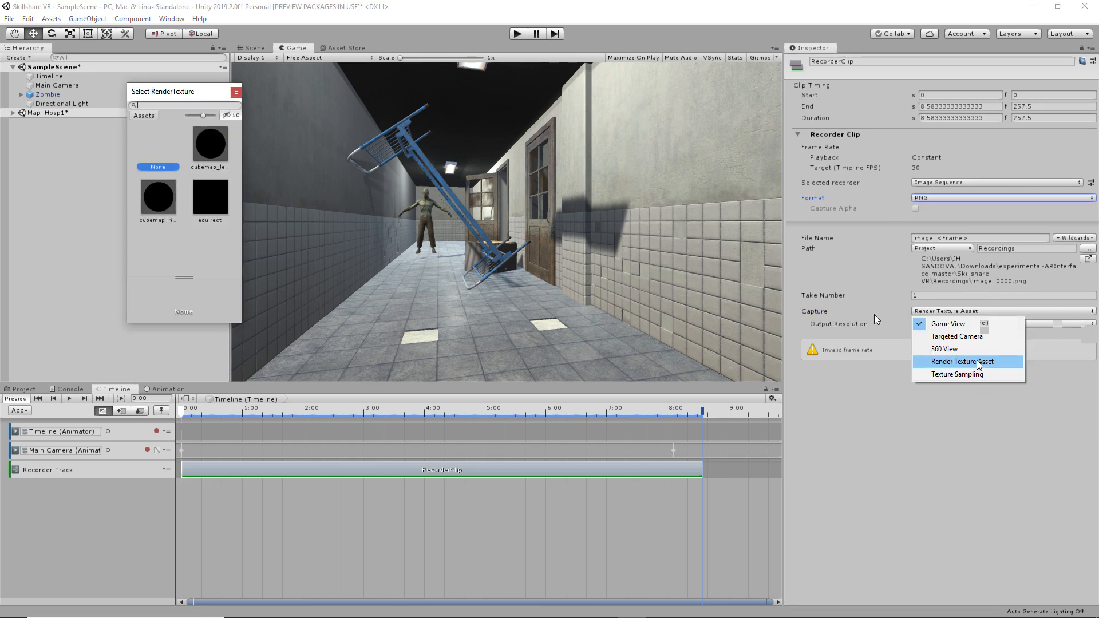
left_click(210, 197)
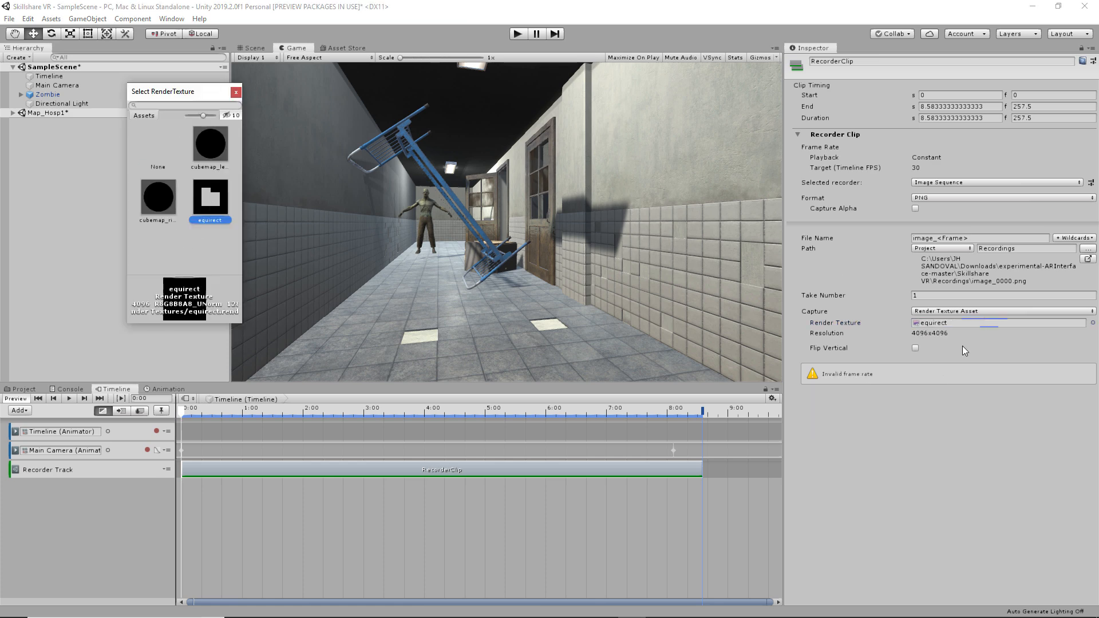
left_click(919, 337)
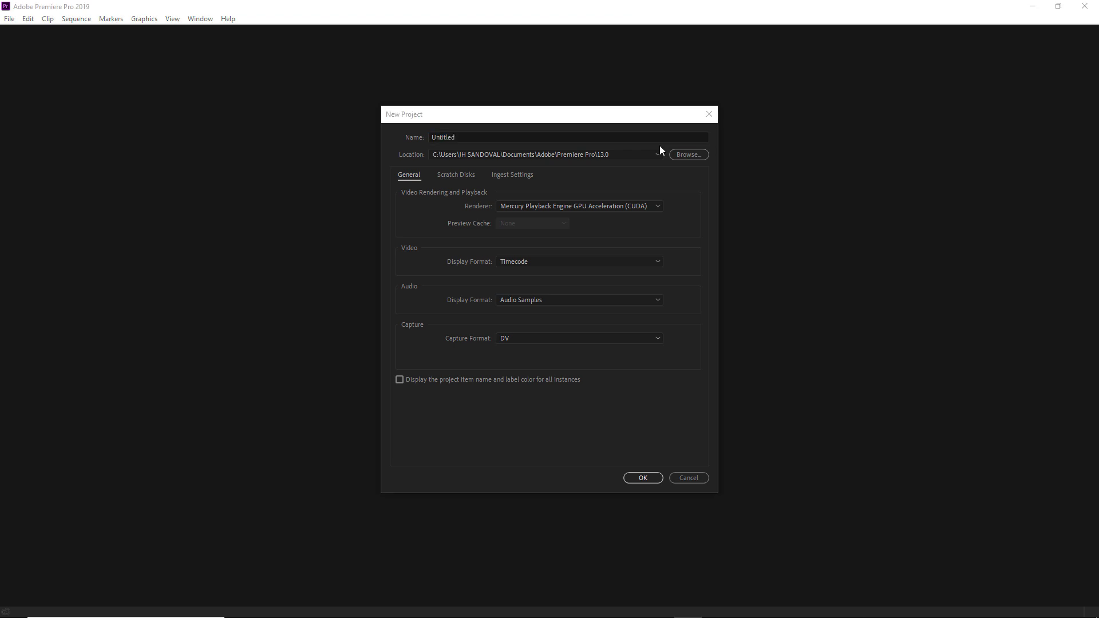
- Name the new Premiere Pro project 'Skillshare VR Project' and create it
type("Skillshare VR Project")
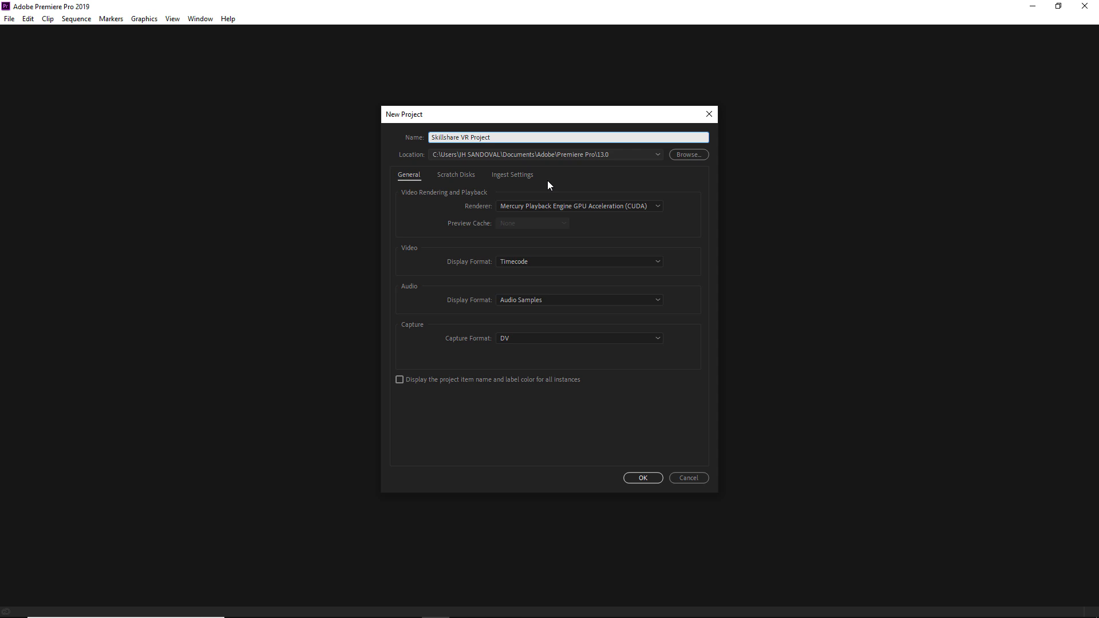
left_click(650, 478)
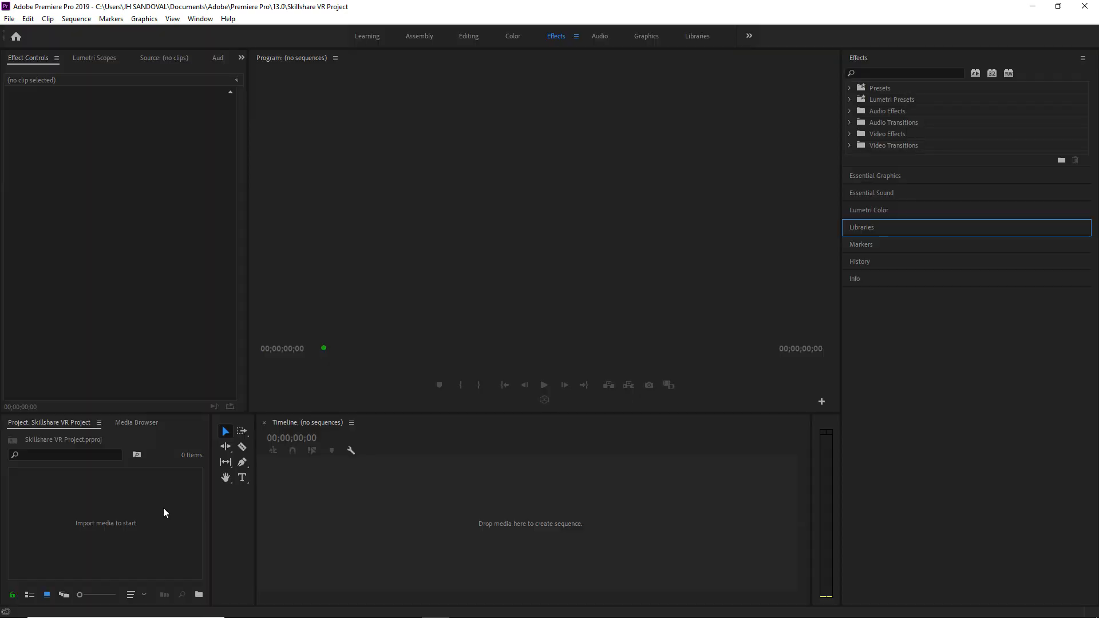
left_click(97, 524)
- Import the image_0000 frames from Desktop/ExportSkillshareProject as an image sequence and build a sequence from it
double_click(117, 499)
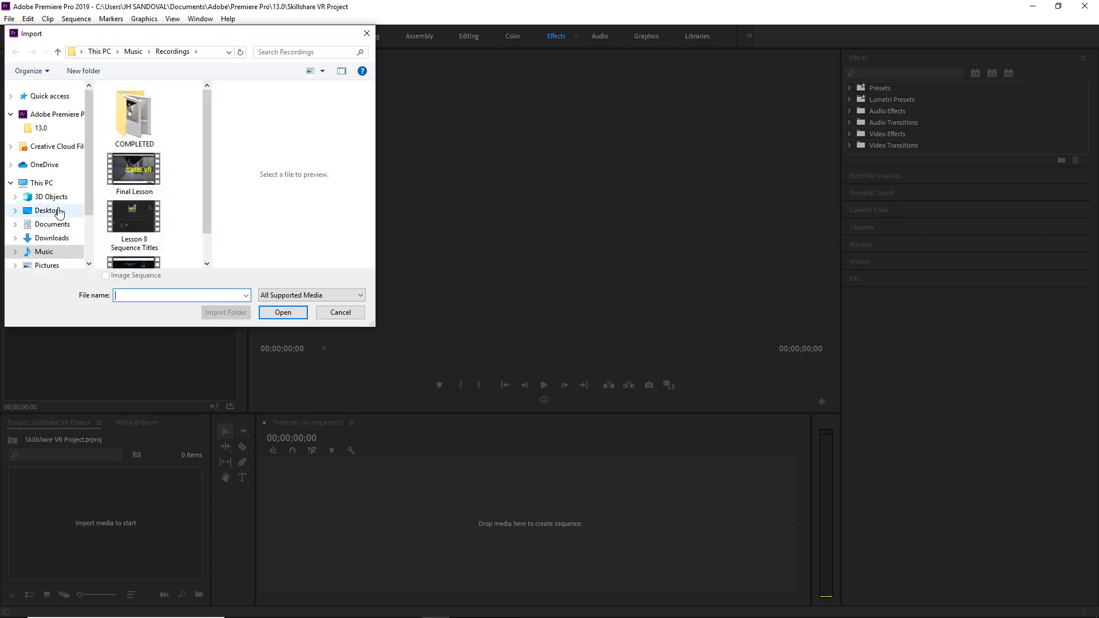
left_click(48, 210)
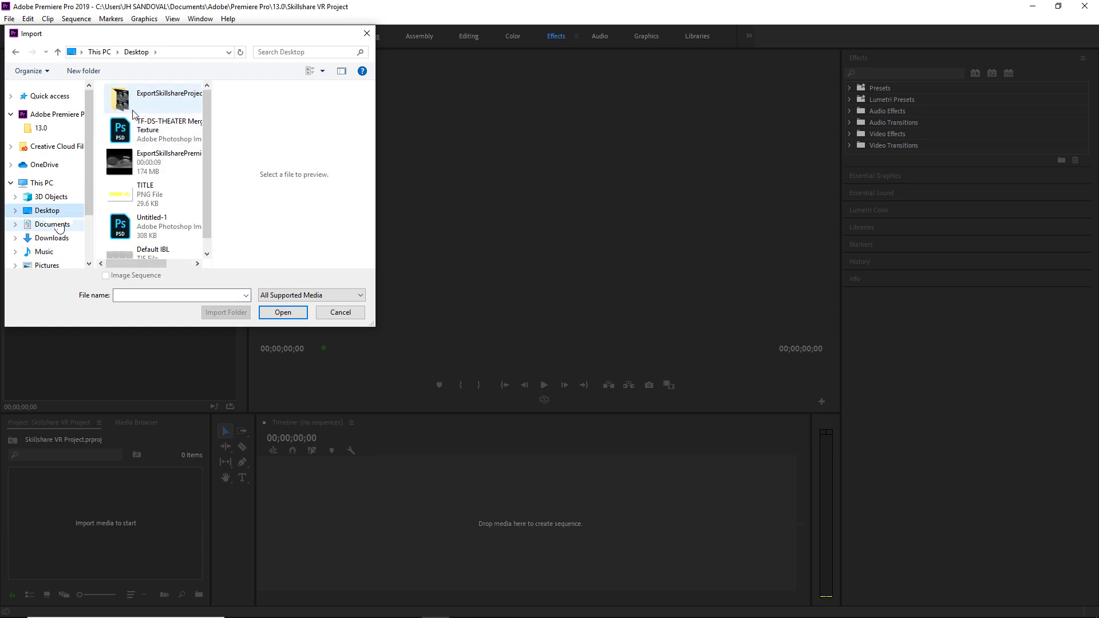
left_click(139, 97)
double_click(139, 97)
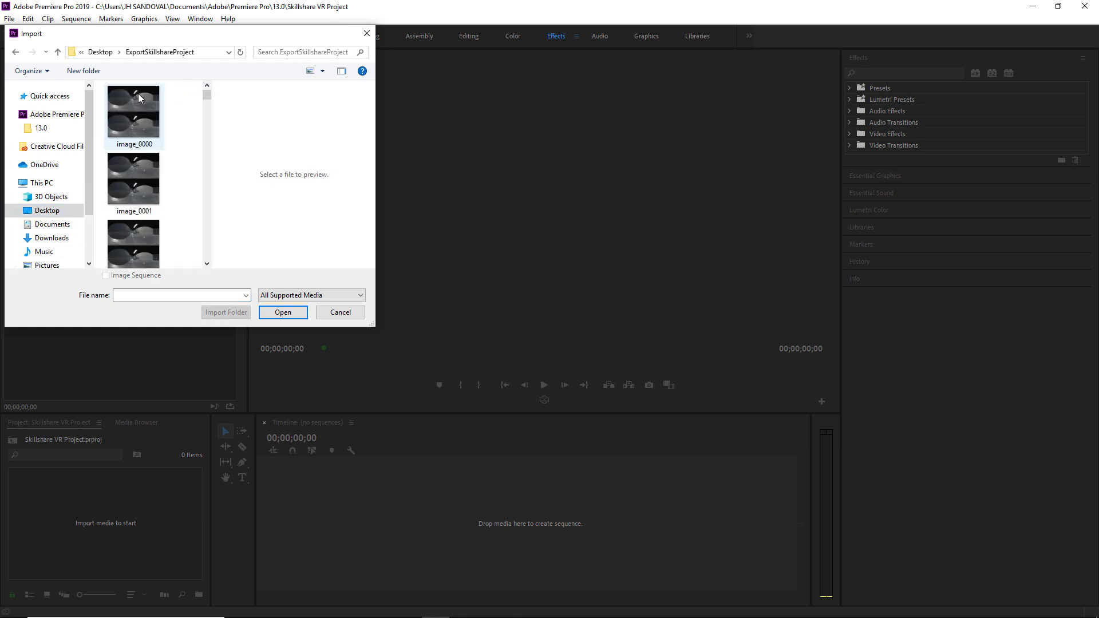
left_click(139, 100)
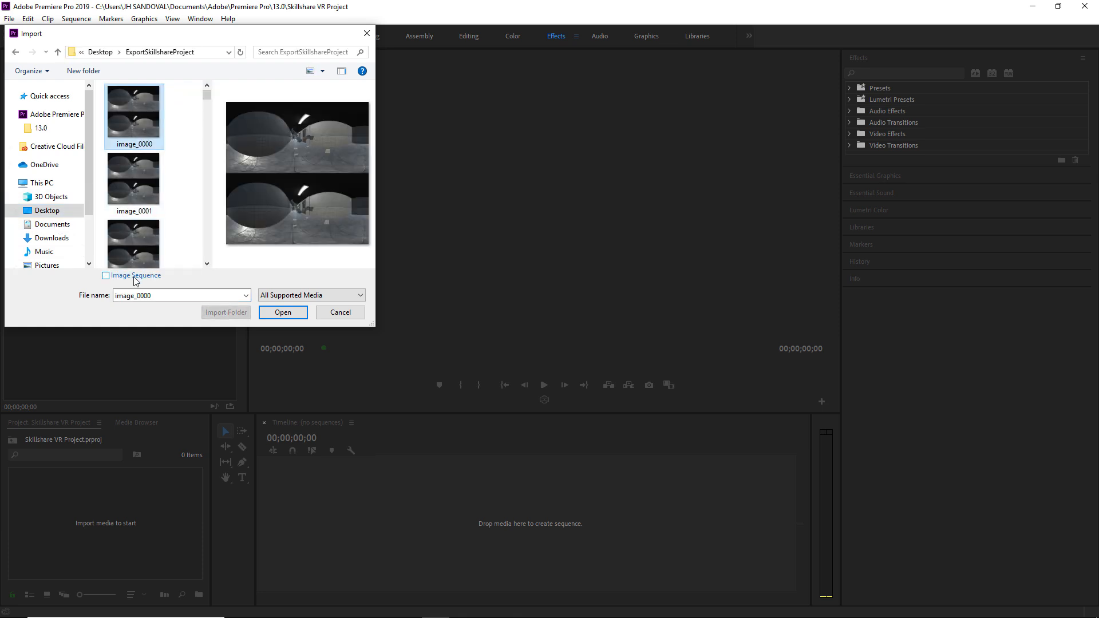
left_click(134, 276)
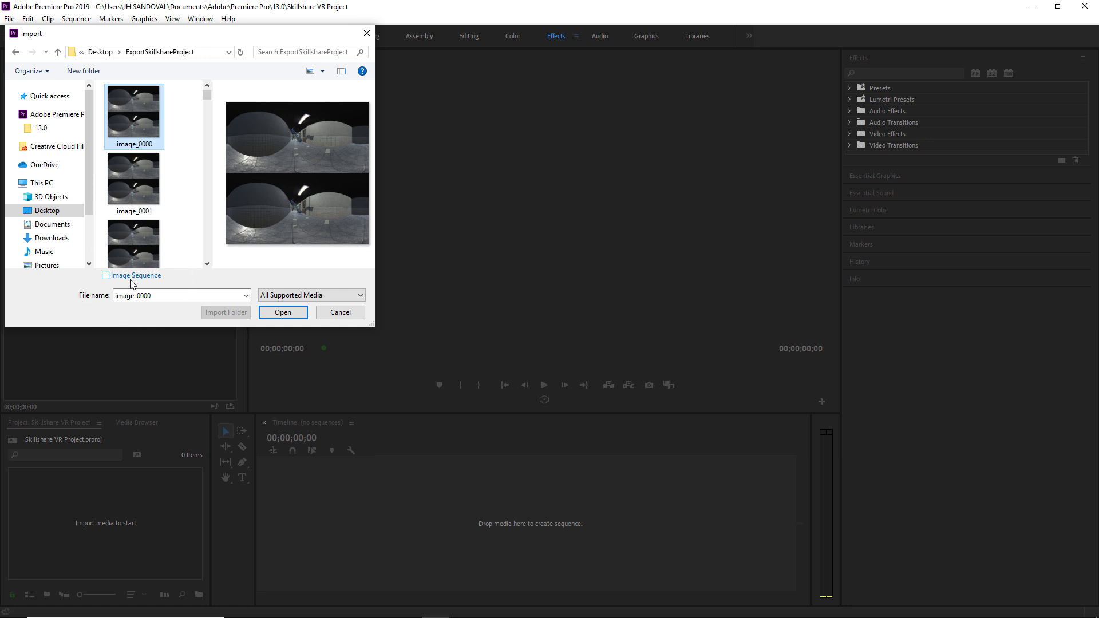
left_click(276, 315)
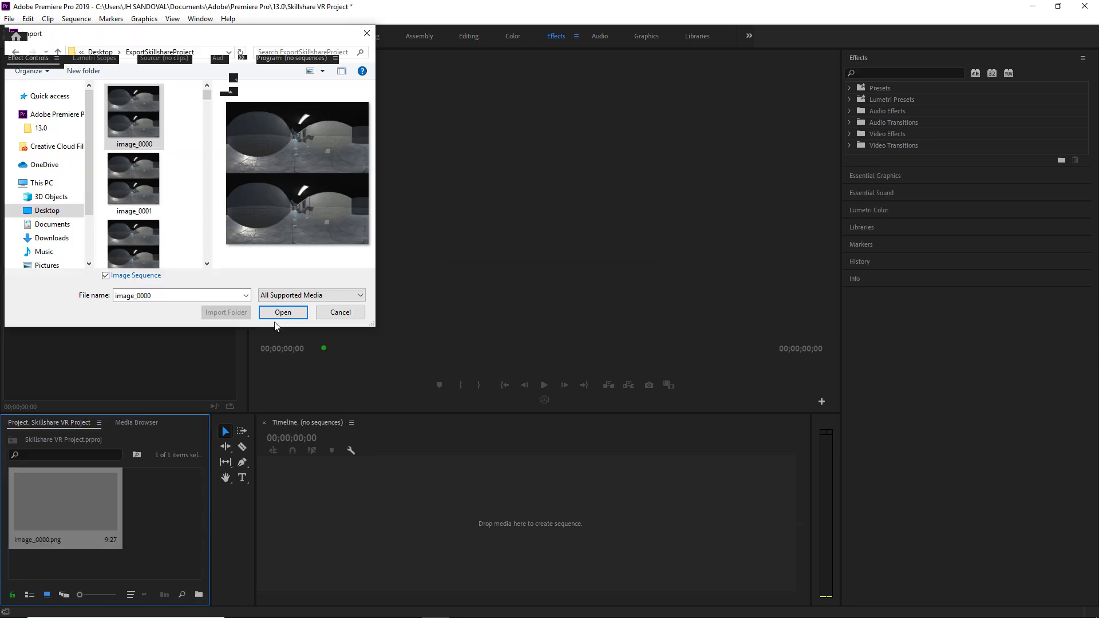
left_click_drag(271, 510, 334, 512)
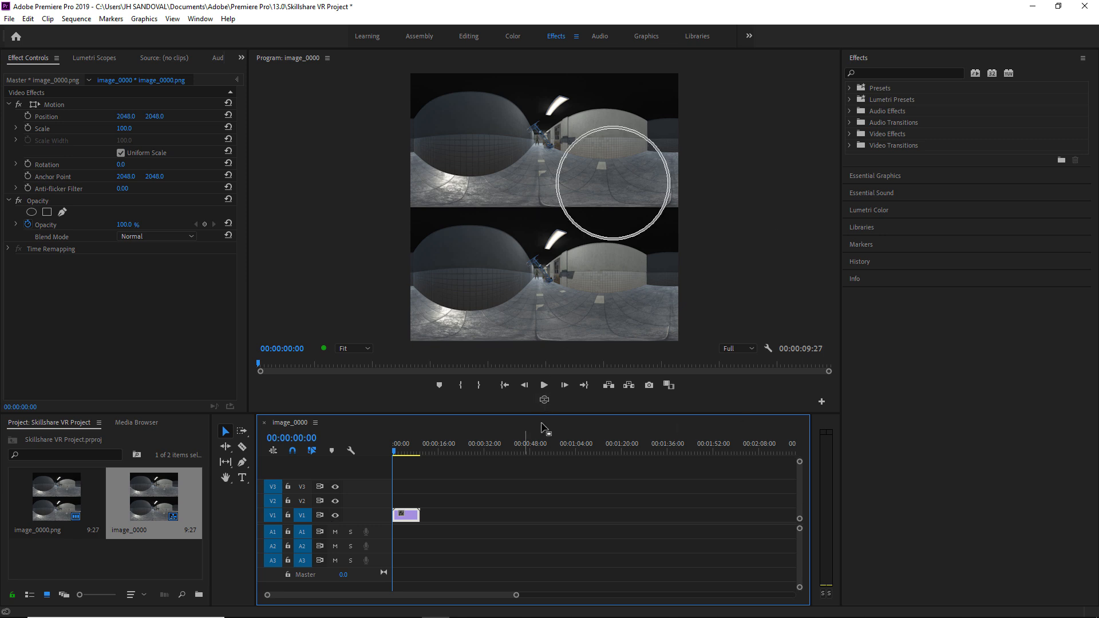
- Add the Toggle VR Video Display control to the Program monitor and rotate the 360° preview
left_click(822, 400)
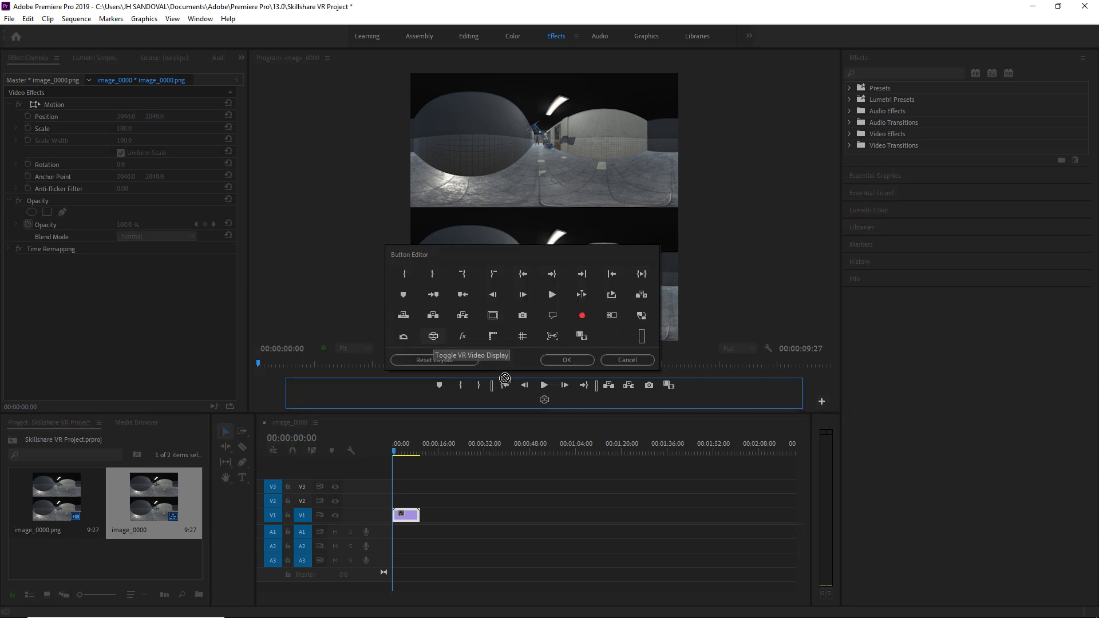
left_click(575, 360)
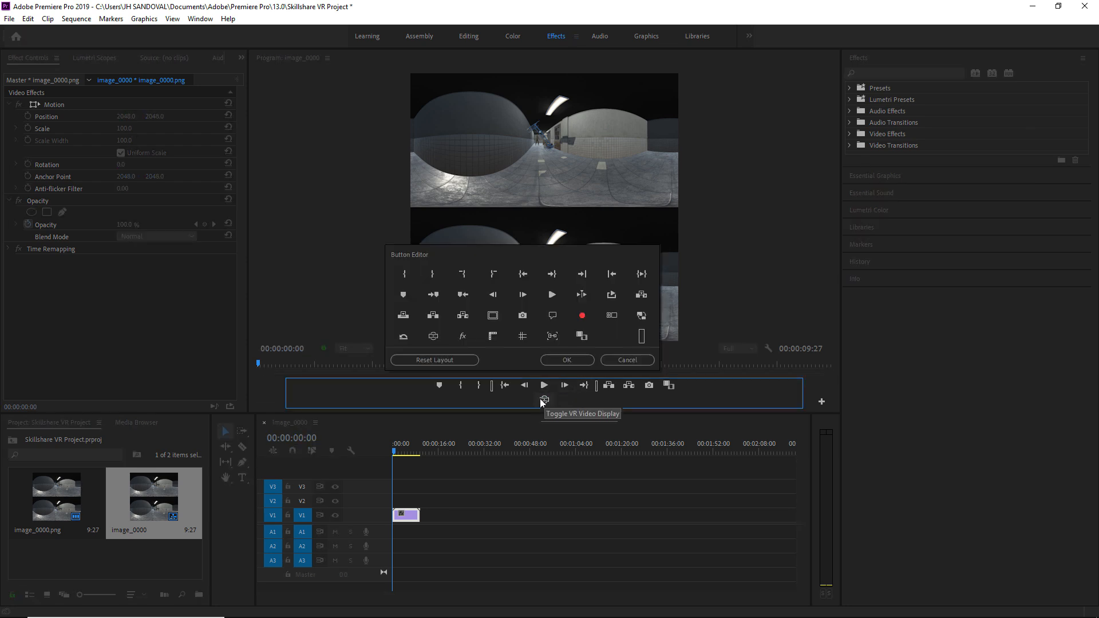
left_click(545, 399)
left_click_drag(564, 243, 136, 42)
left_click(80, 19)
- Change the sequence timebase to 30.00 frames/second, accepting deletion of existing previews
left_click(96, 33)
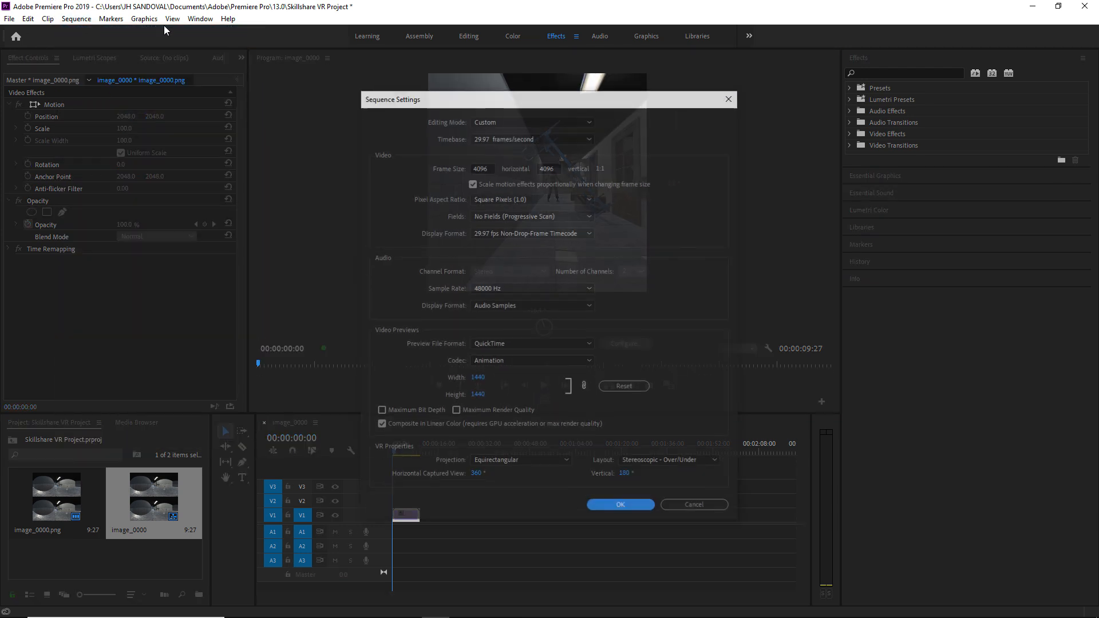
left_click(519, 140)
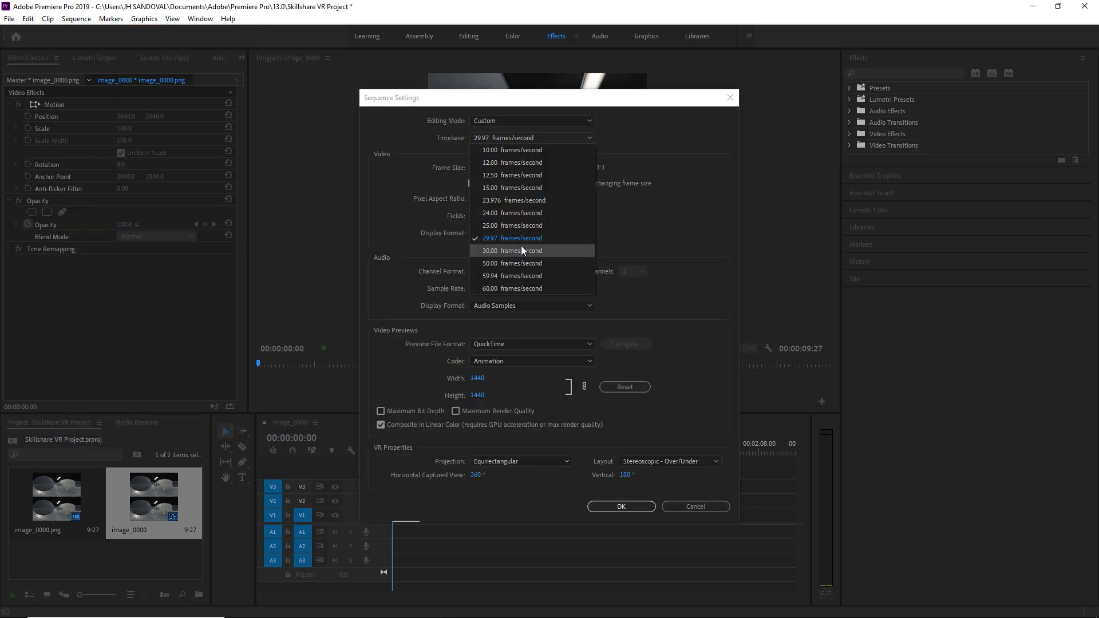
left_click(521, 246)
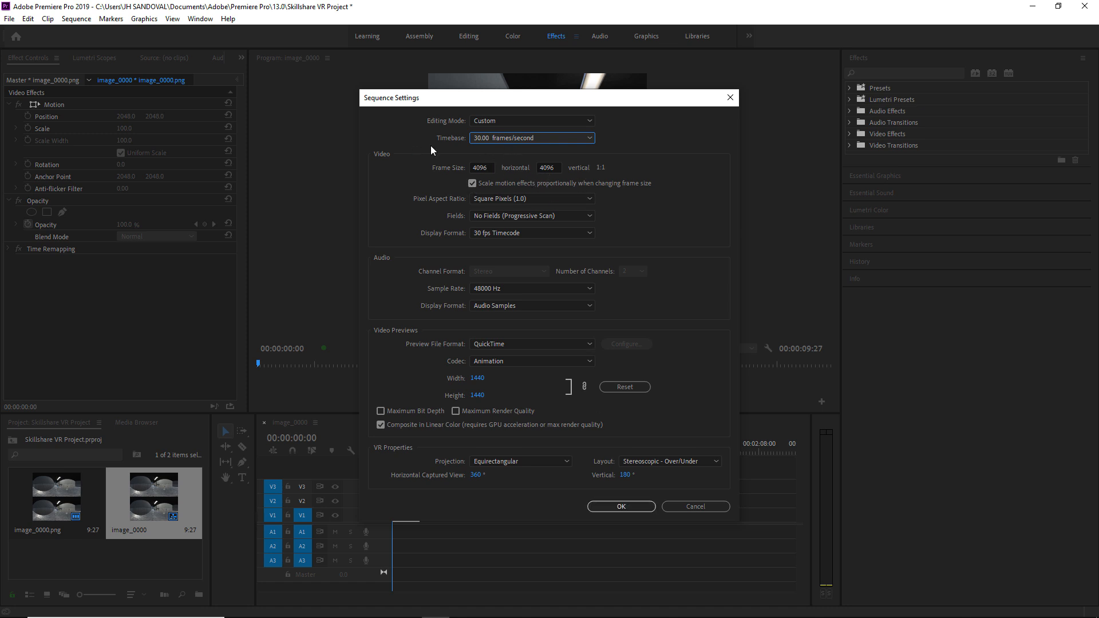
left_click(621, 507)
left_click(613, 328)
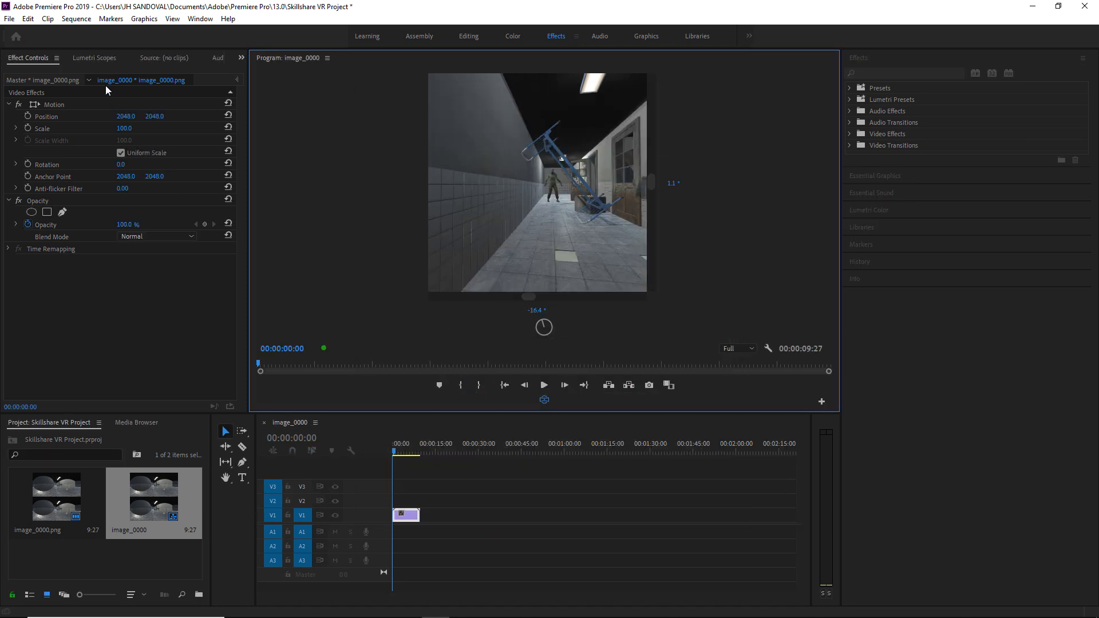
- Render the sequence In to Out, look around the 360° playback, then reset to the first frame facing forward
left_click(76, 18)
left_click(77, 19)
left_click(76, 18)
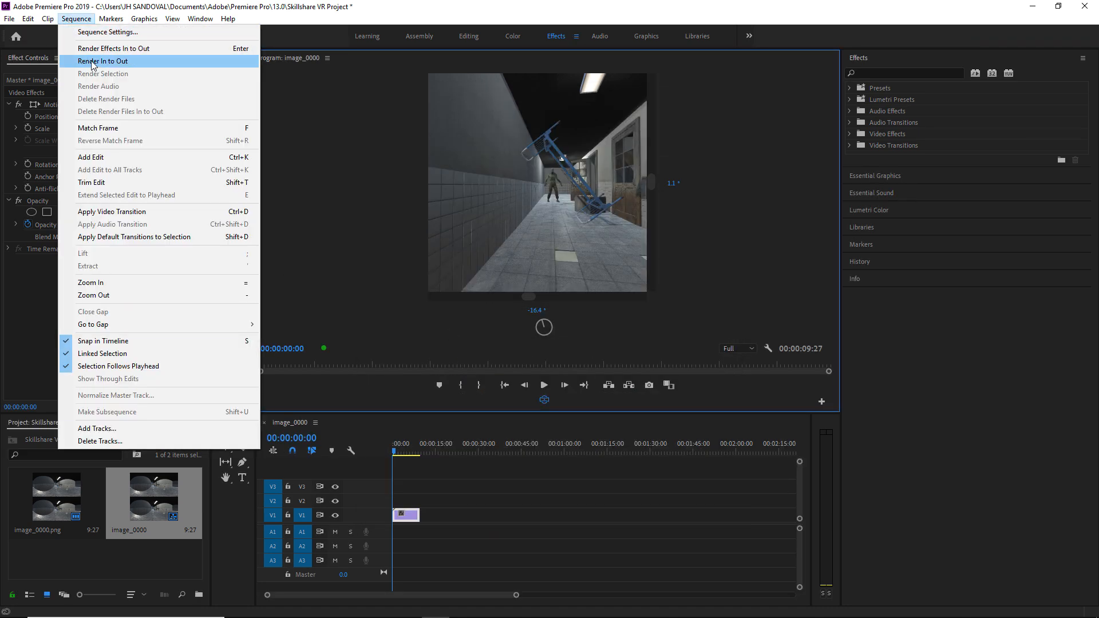
left_click(91, 61)
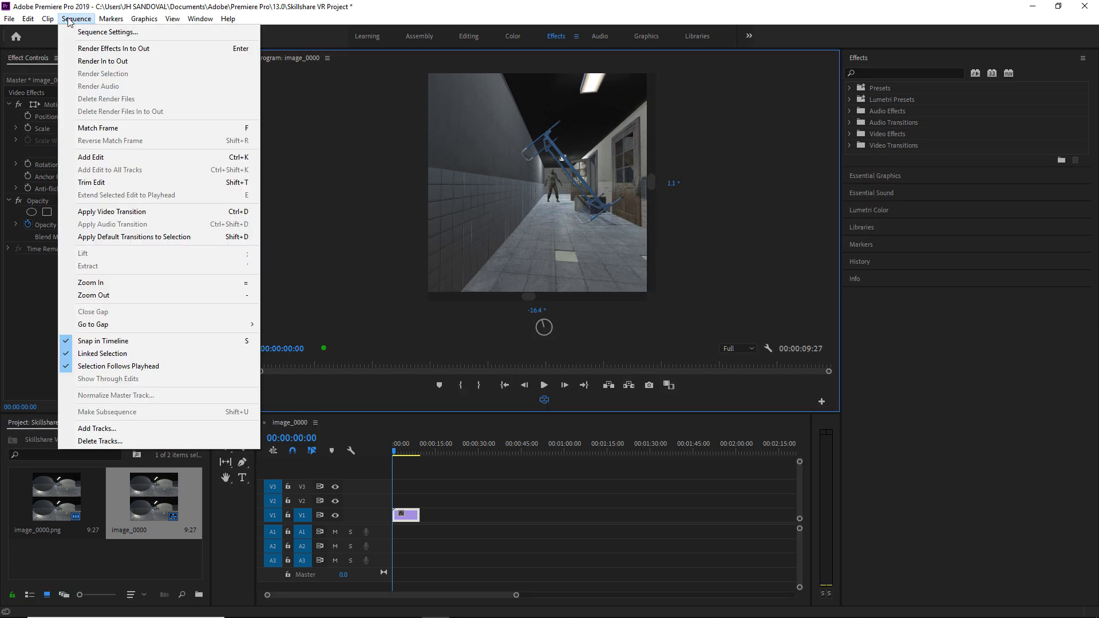
left_click(91, 62)
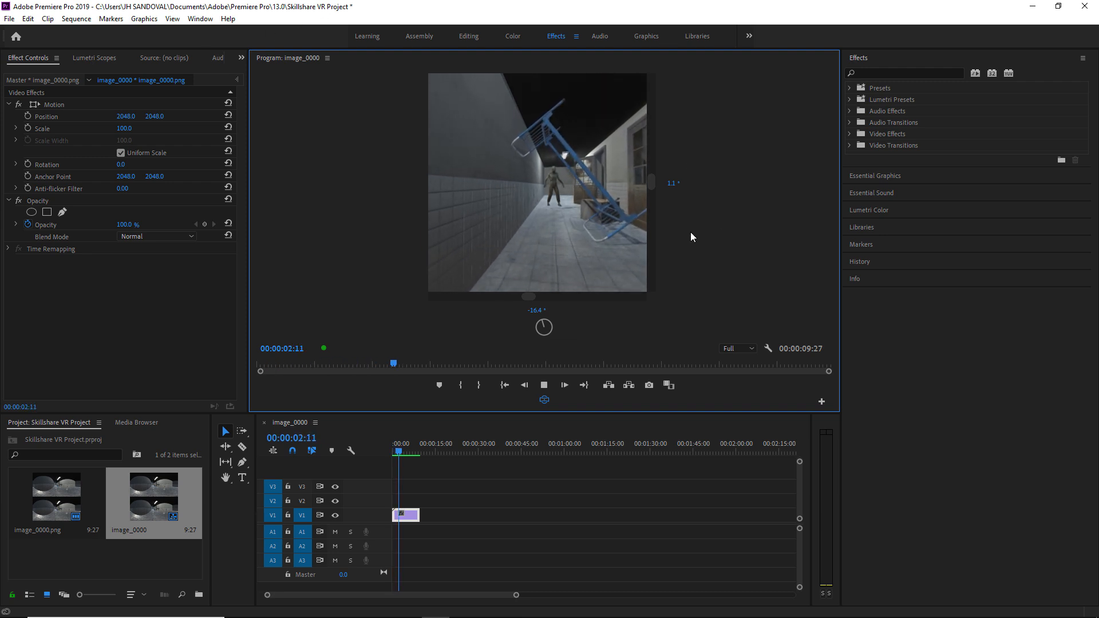
left_click_drag(586, 208, 368, 197)
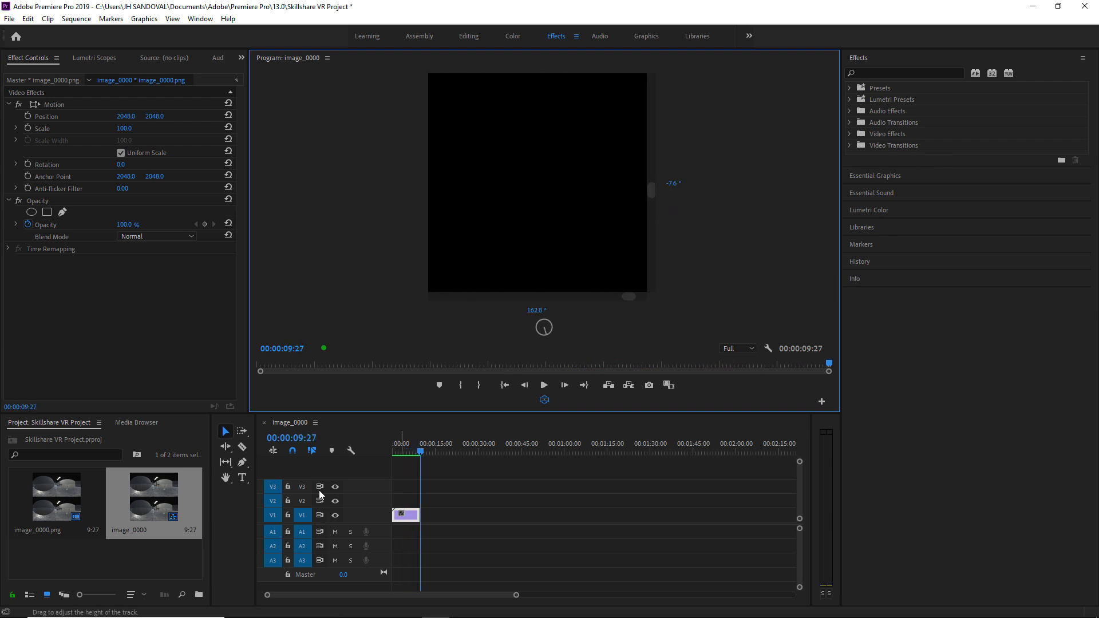
left_click_drag(404, 456, 370, 460)
left_click_drag(447, 250, 672, 223)
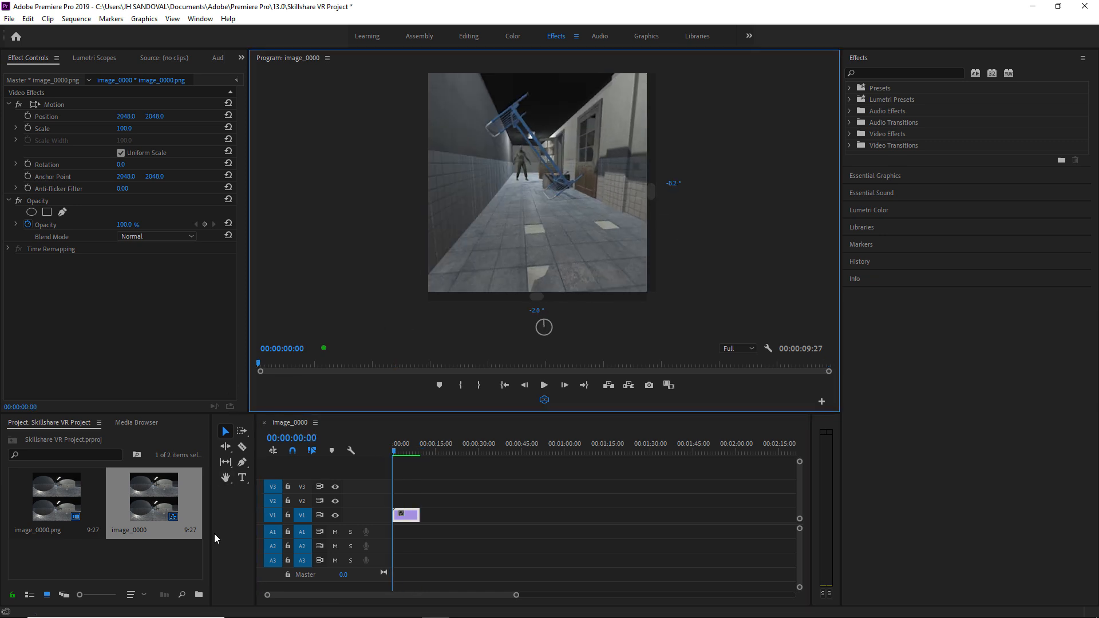
- Import the TITLE.png image from the Desktop into the project
double_click(176, 549)
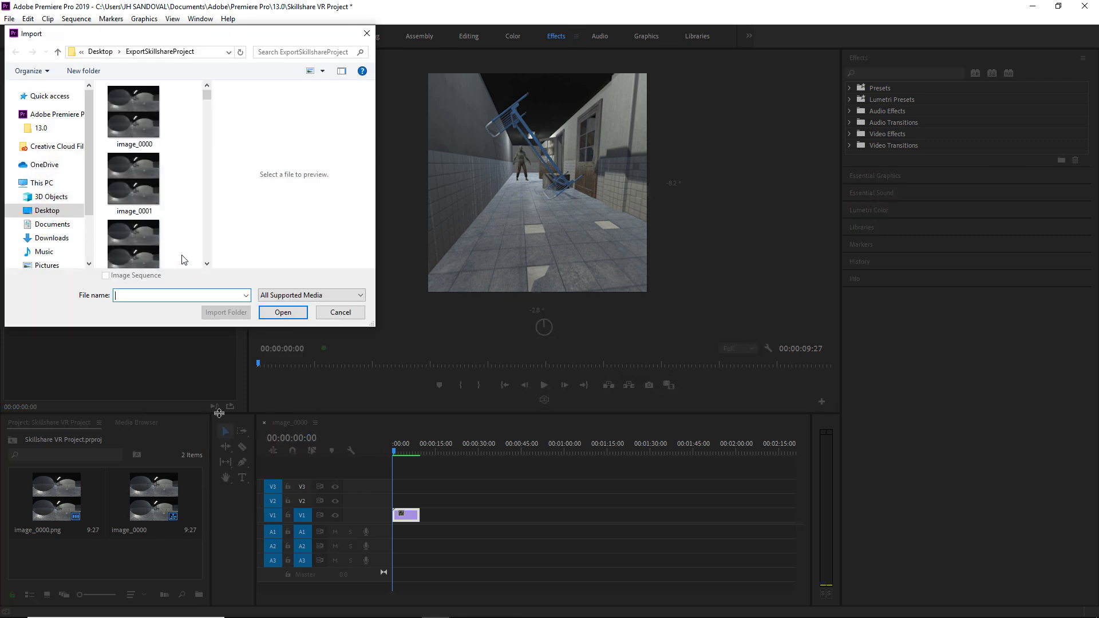
left_click(57, 211)
left_click(163, 191)
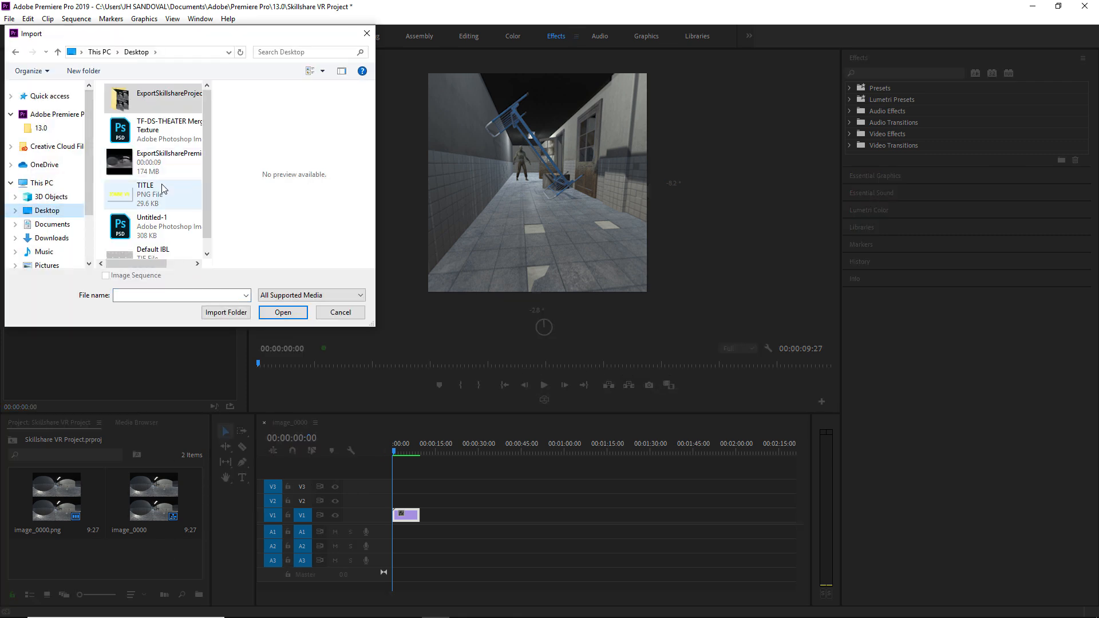
double_click(163, 191)
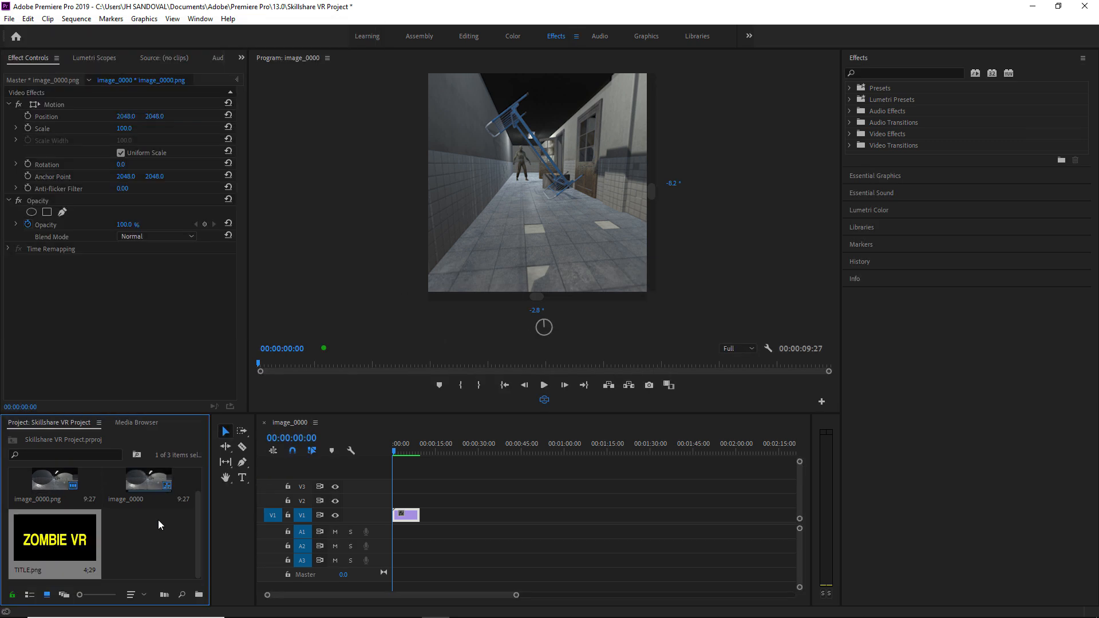
- Place TITLE.png on V2 above the scene clip and apply the VR Plane to Sphere effect to it
left_click_drag(57, 541, 398, 501)
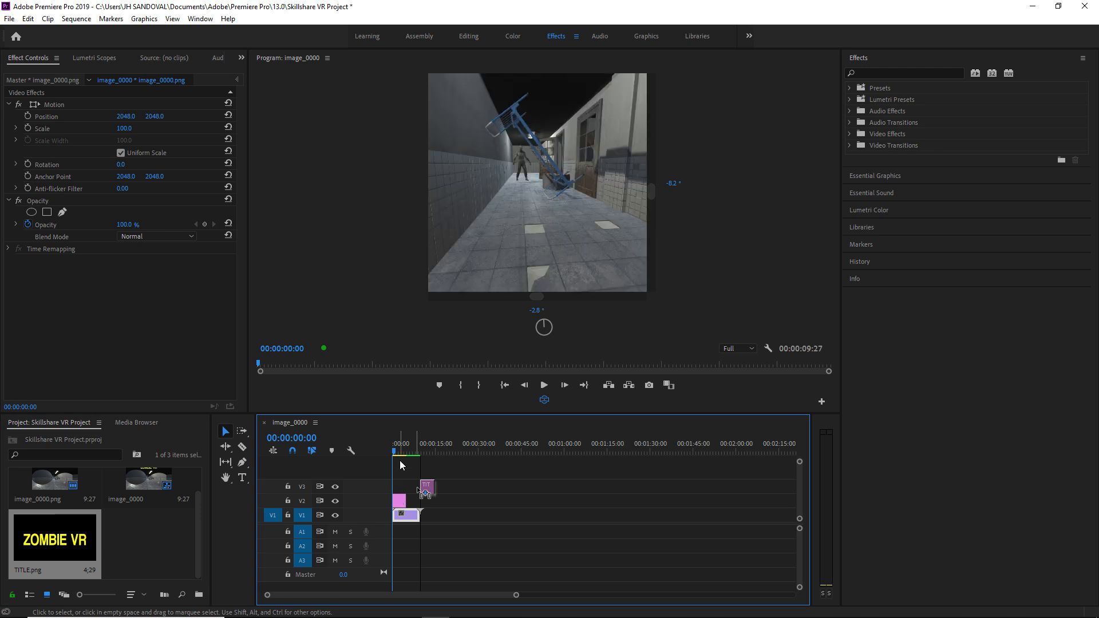
left_click(891, 71)
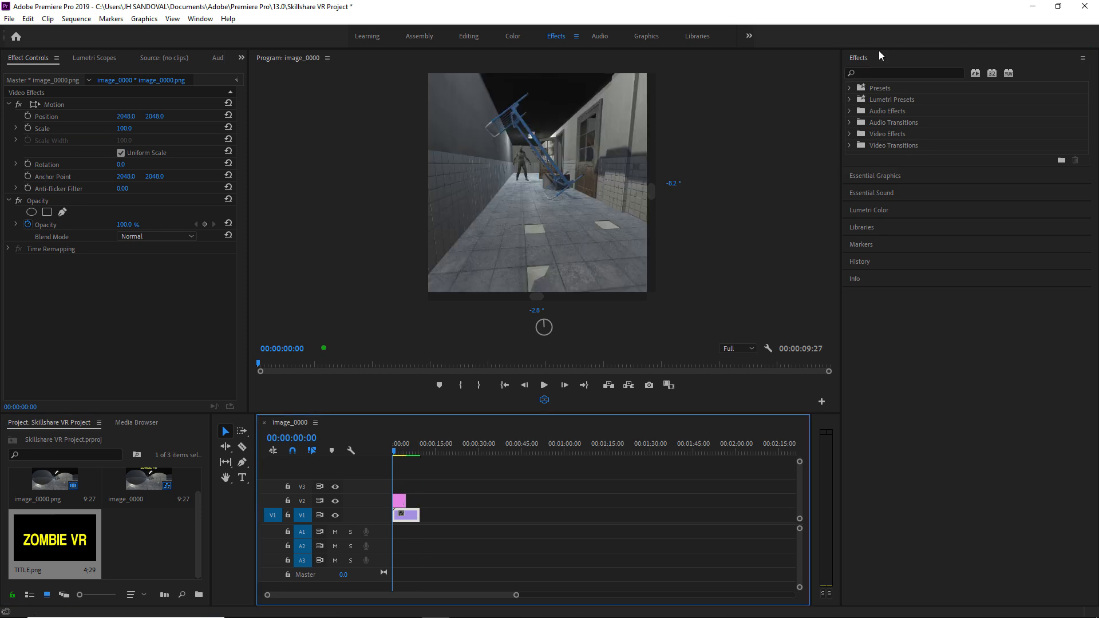
type("plane")
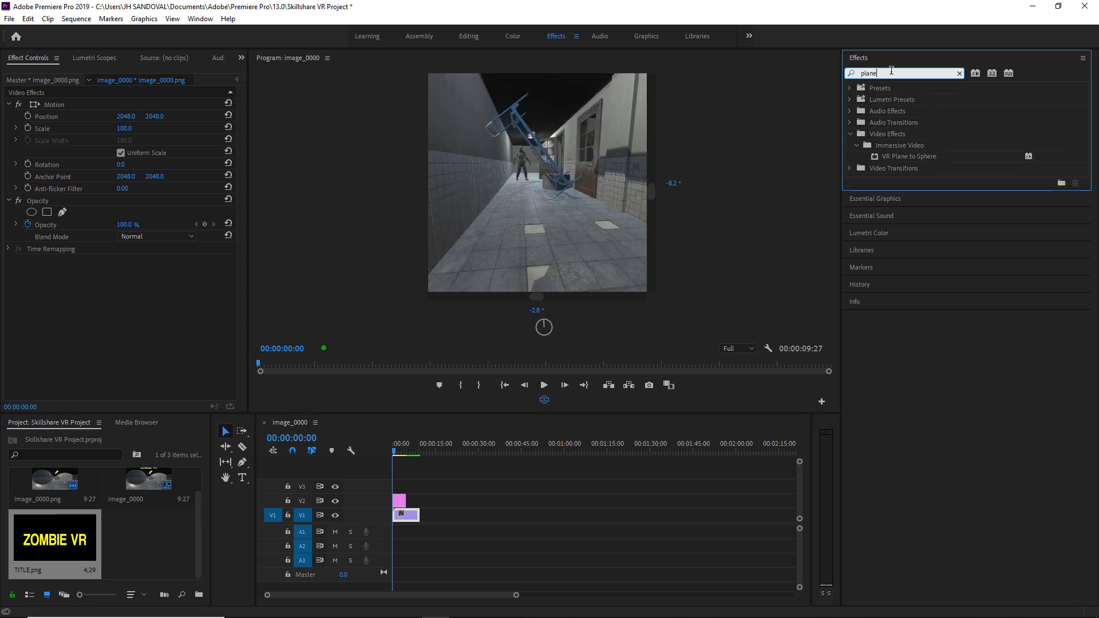
type(" to")
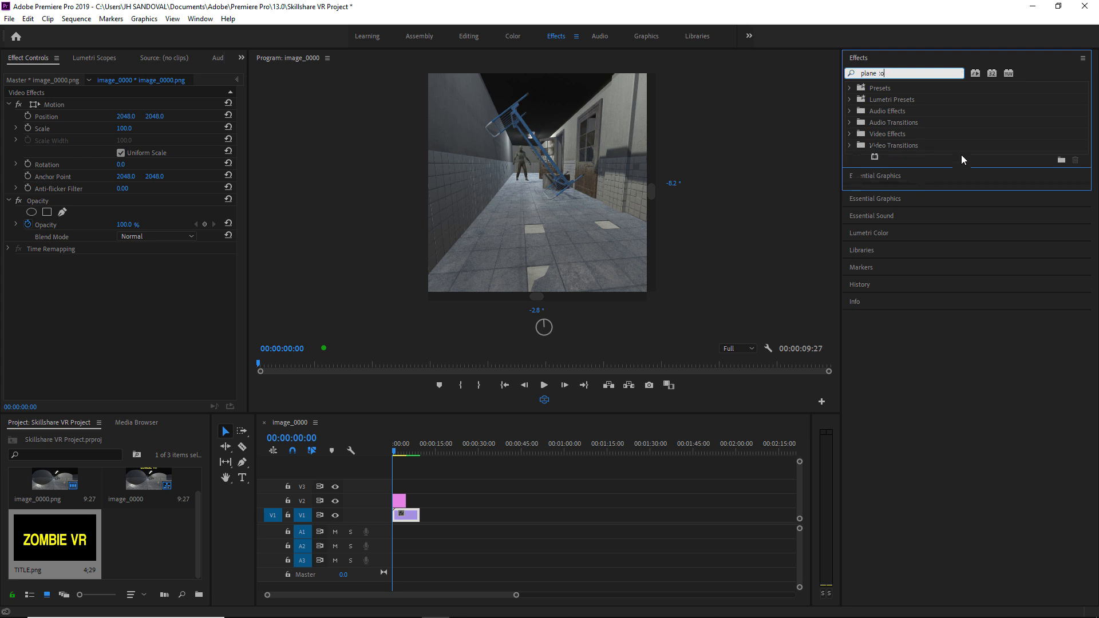
left_click_drag(916, 156, 400, 501)
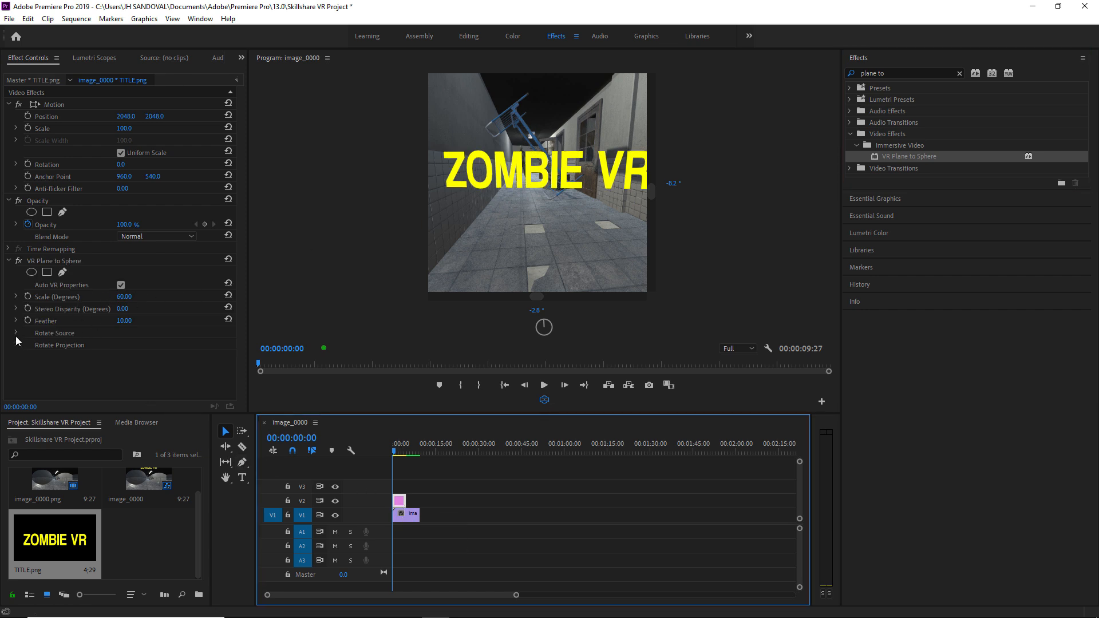
- Set the title's VR Plane to Sphere projection pan to -2.0°
left_click(45, 271)
left_click(39, 262)
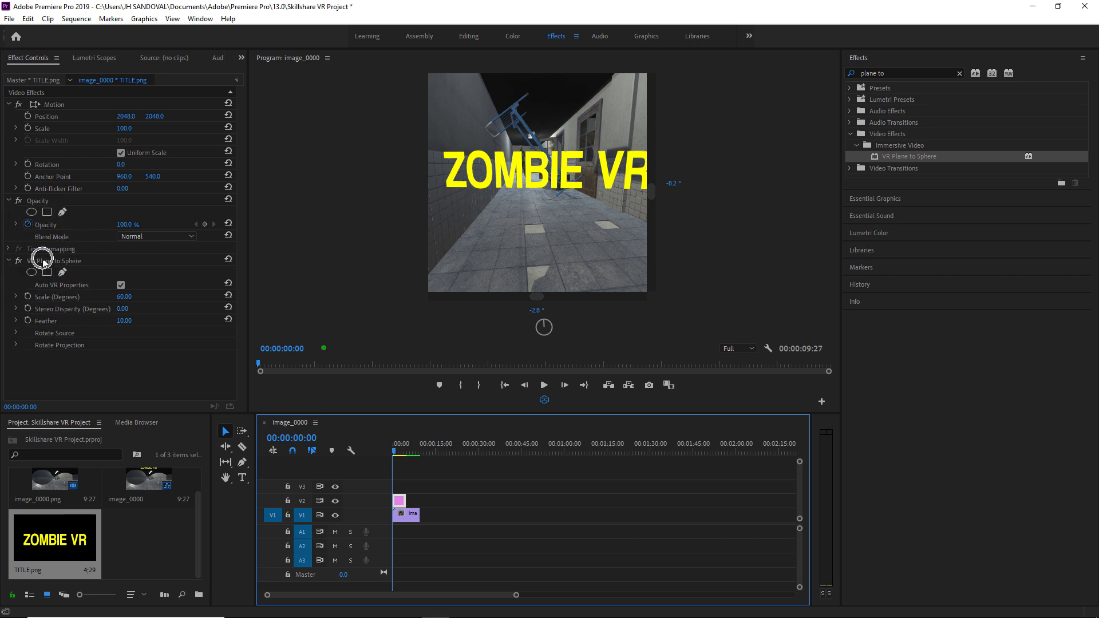
left_click(18, 345)
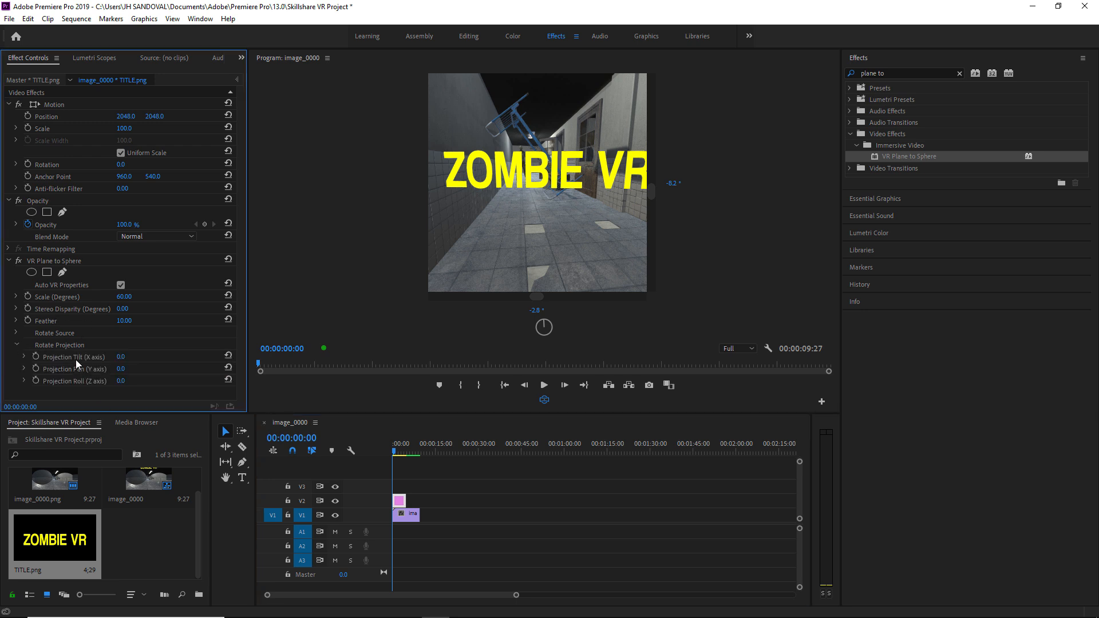
mouse_move(139, 369)
left_mouse_down()
mouse_move(169, 369)
mouse_move(120, 369)
left_mouse_up()
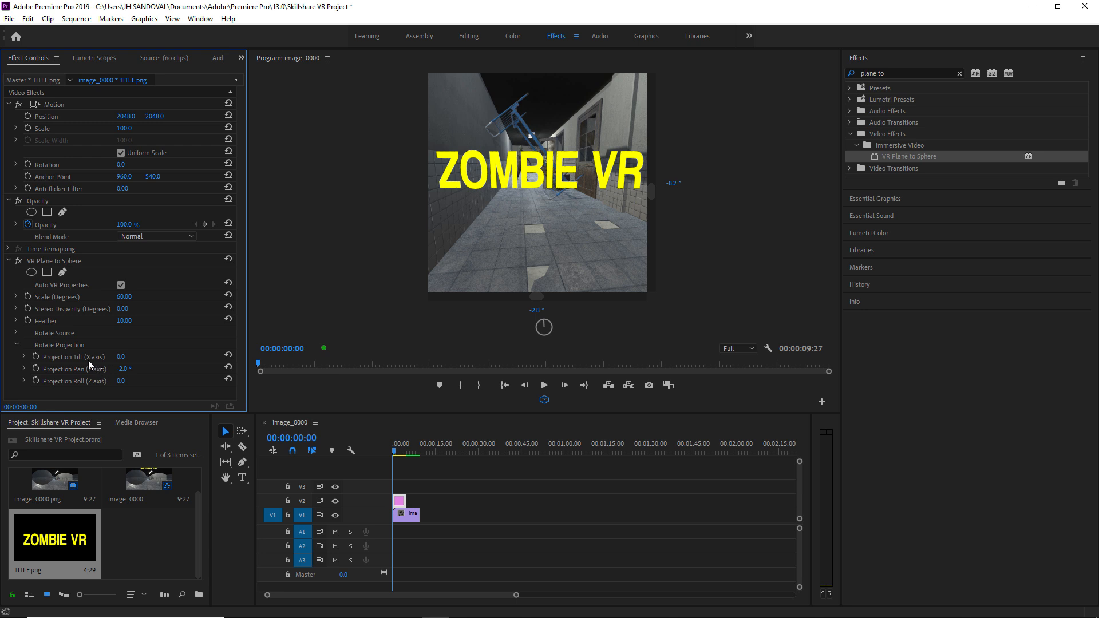
- Undo the accidental scale change, keeping it at 60.00°, and render the sequence In to Out
left_click_drag(124, 297, 131, 296)
key("ctrl+z")
left_click(76, 18)
left_click(105, 62)
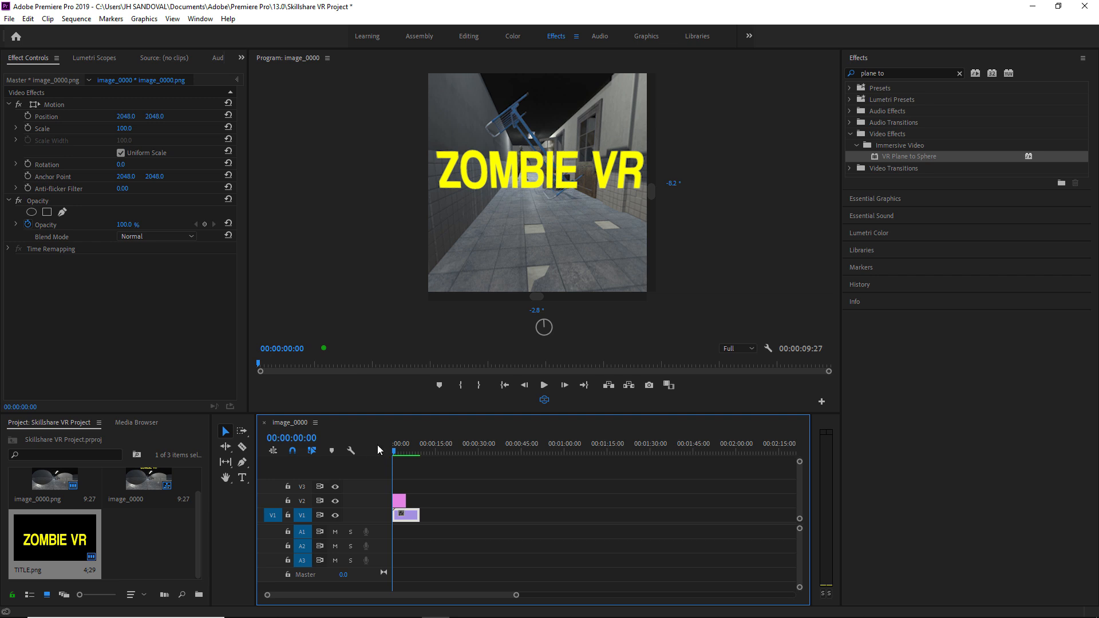
- Match the export video settings to the source and choose a stereoscopic Over/Under VR H.264 preset
left_click(10, 19)
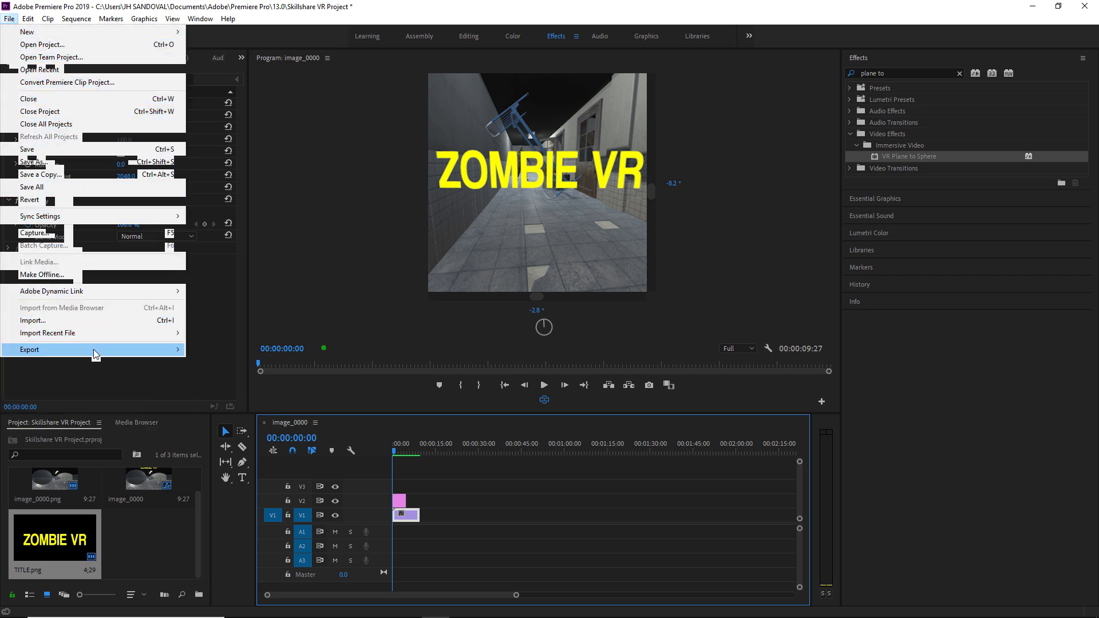
mouse_move(94, 348)
left_click(213, 350)
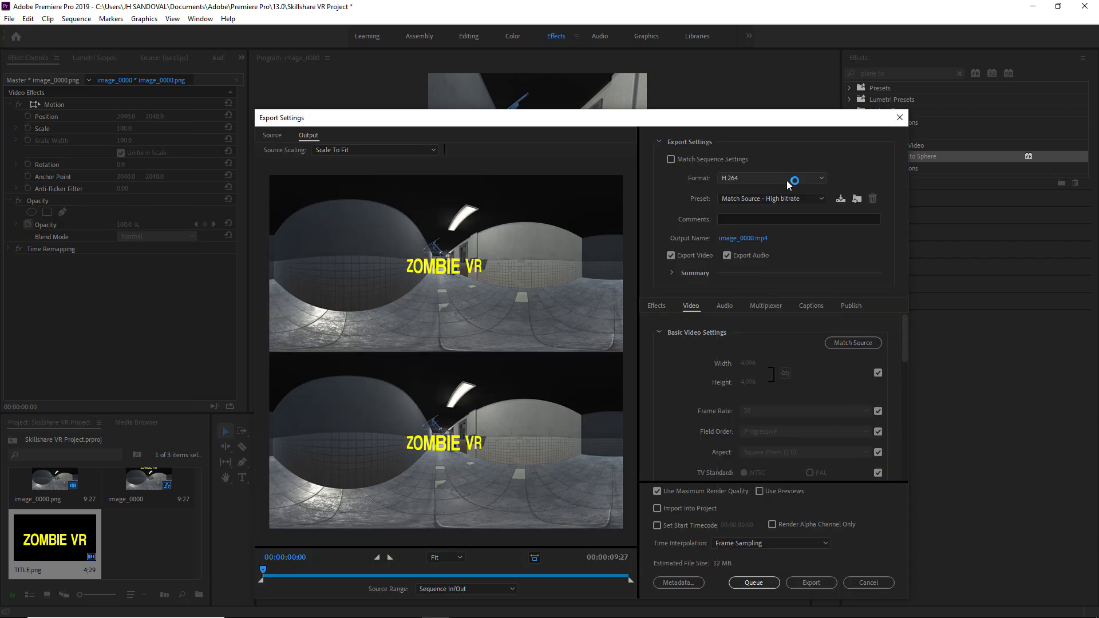
left_click(839, 343)
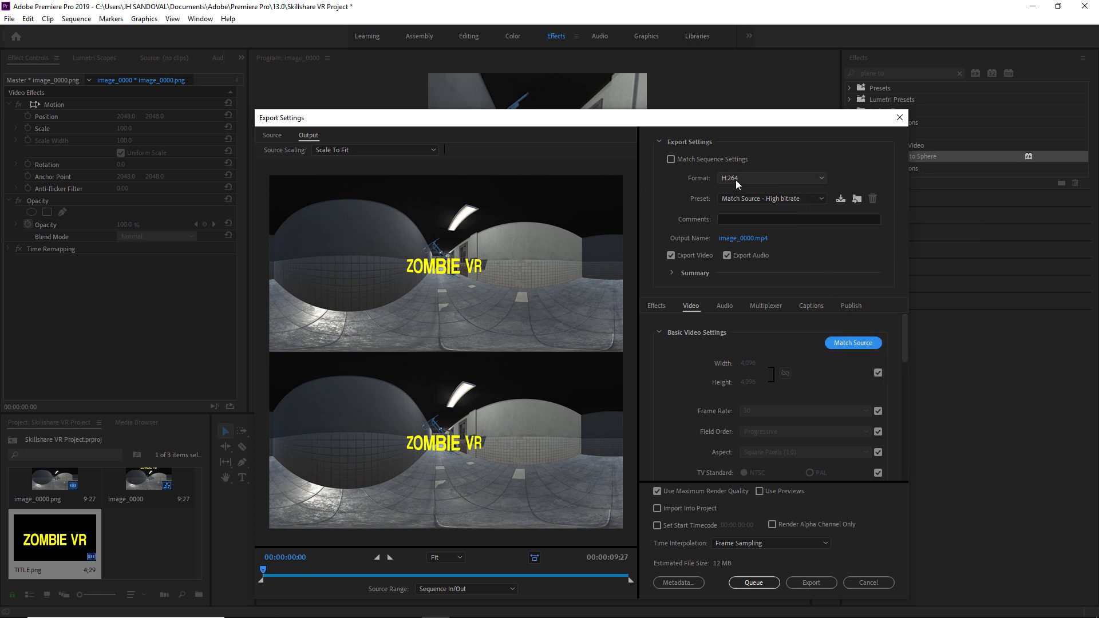
left_click(768, 200)
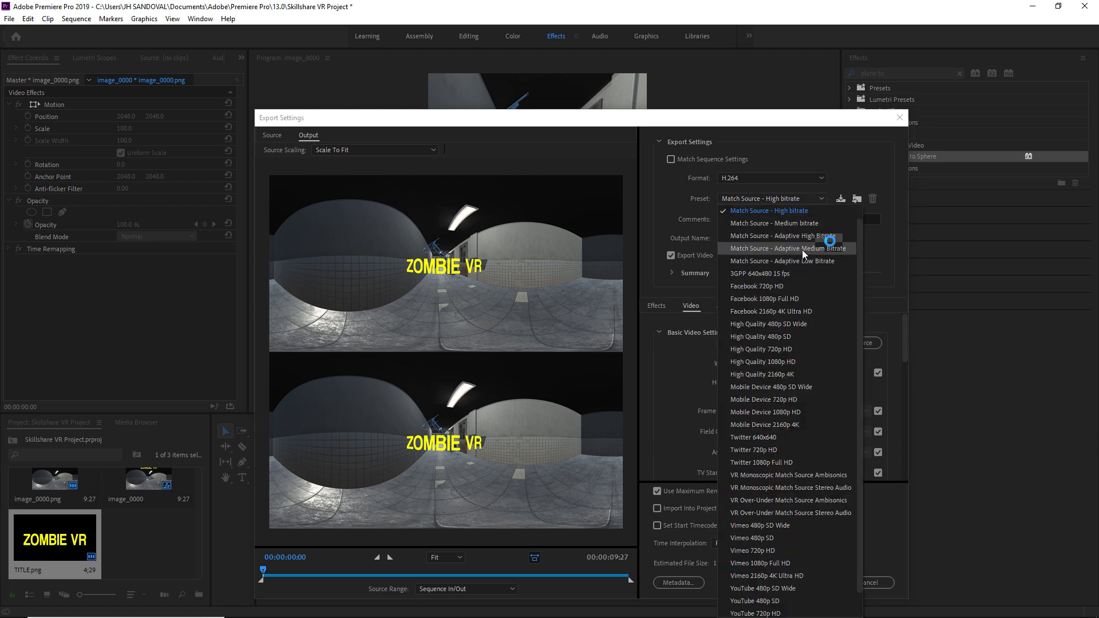
left_click(830, 241)
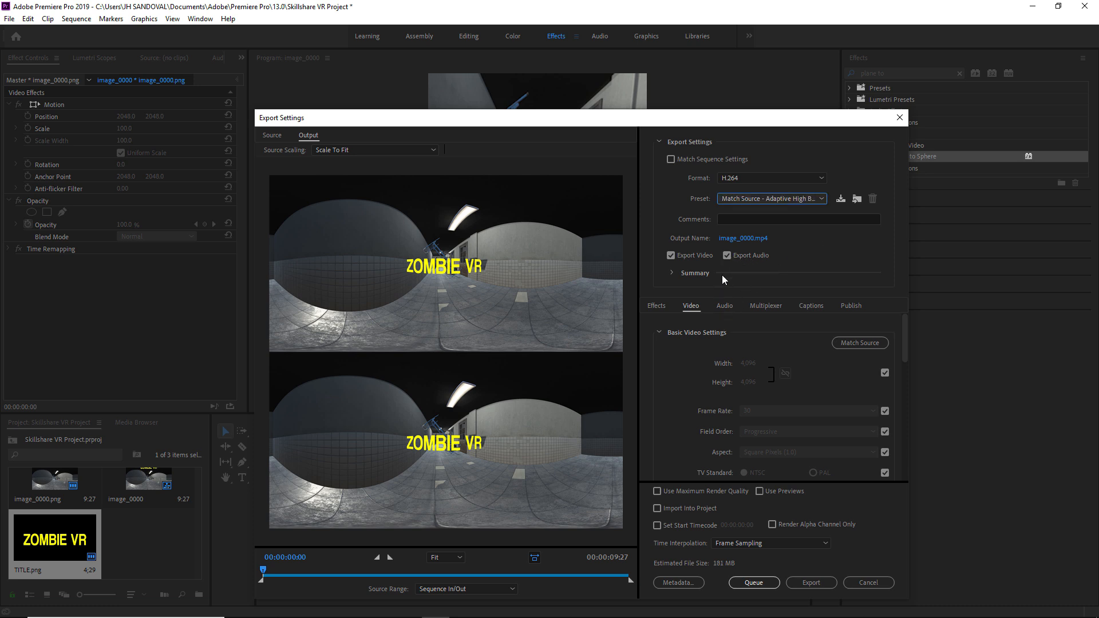
- Make the export video-only at maximum render quality and depth, then set the output name
left_click(727, 255)
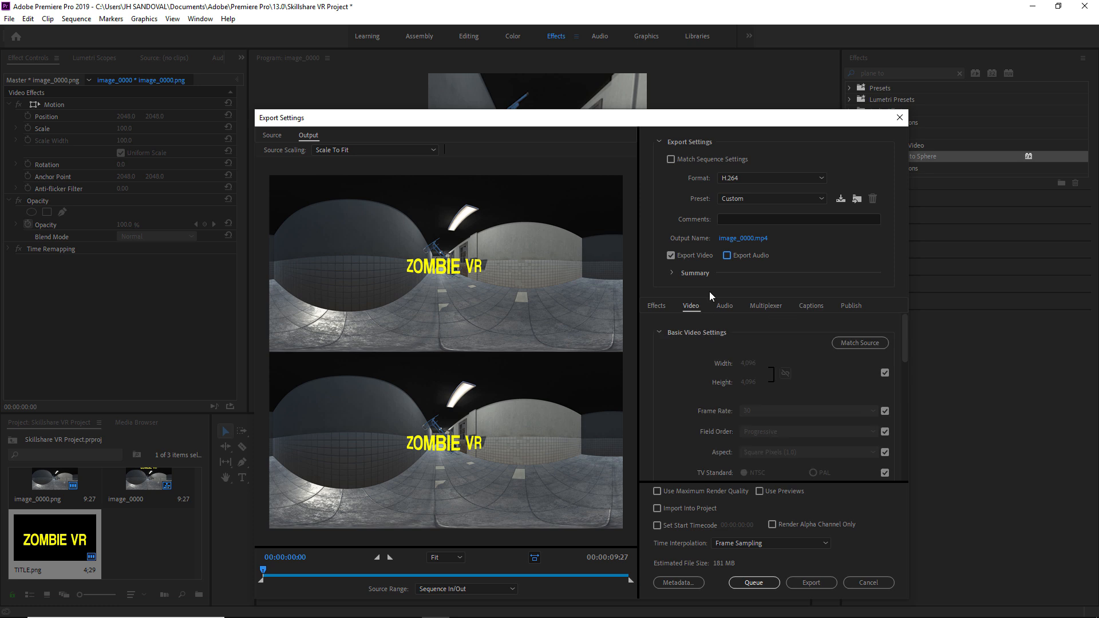
scroll(717, 341, "down", 3)
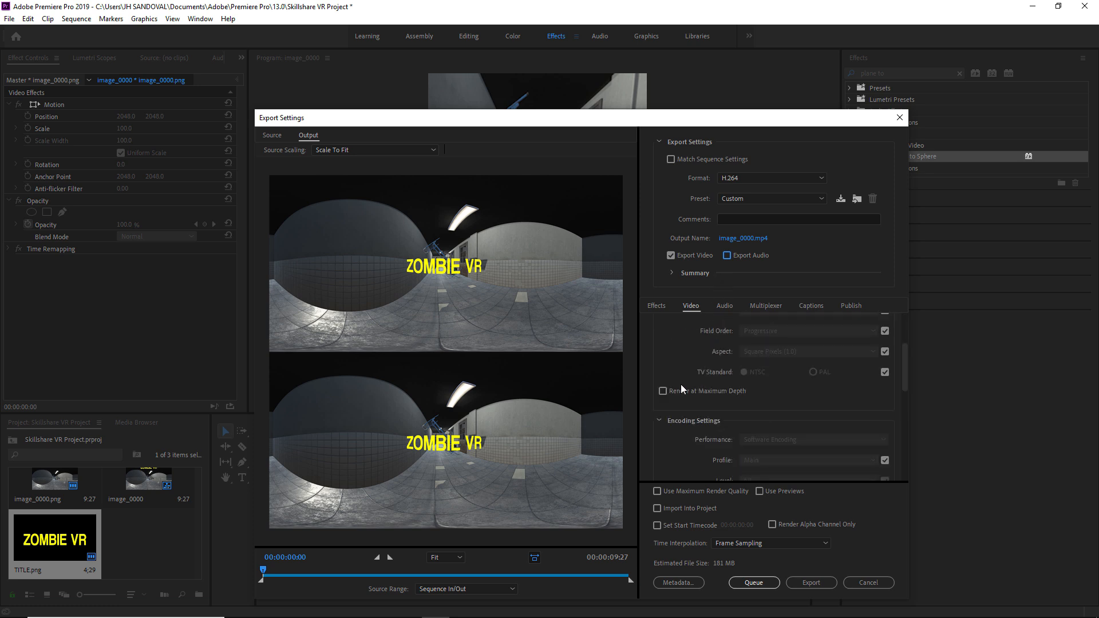
scroll(684, 388, "down", 4)
scroll(688, 358, "up", 3)
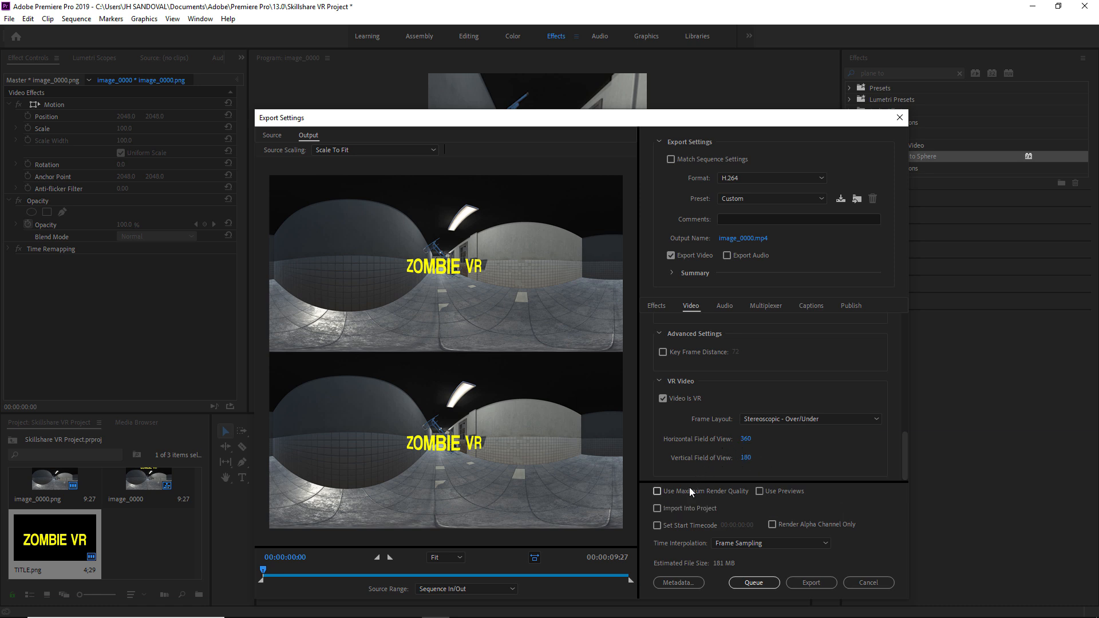
left_click(662, 494)
scroll(704, 366, "up", 6)
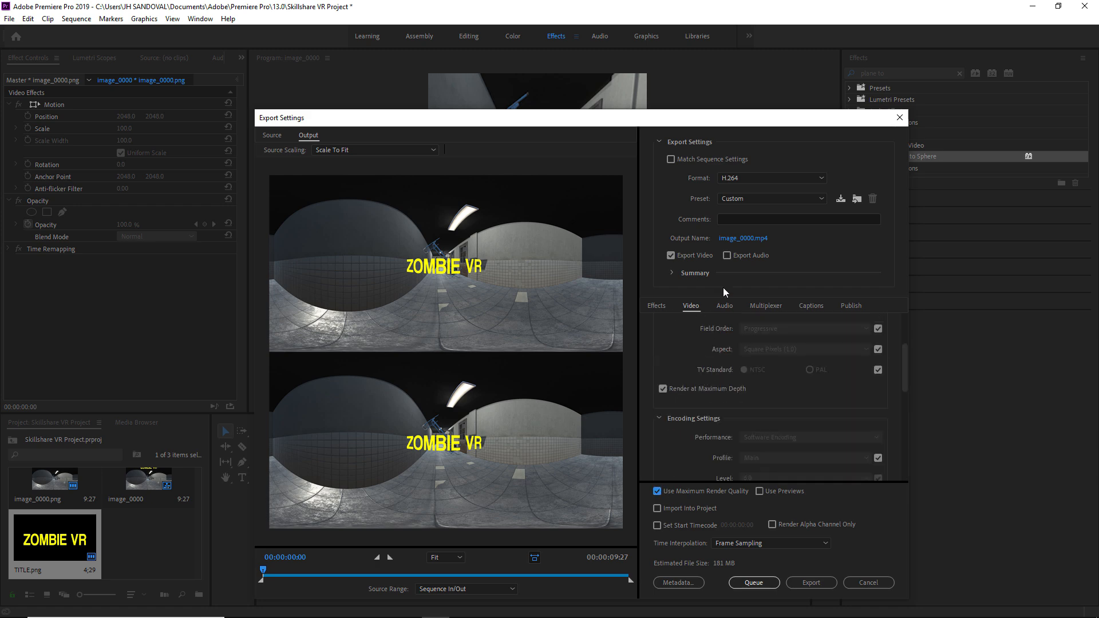
left_click(738, 240)
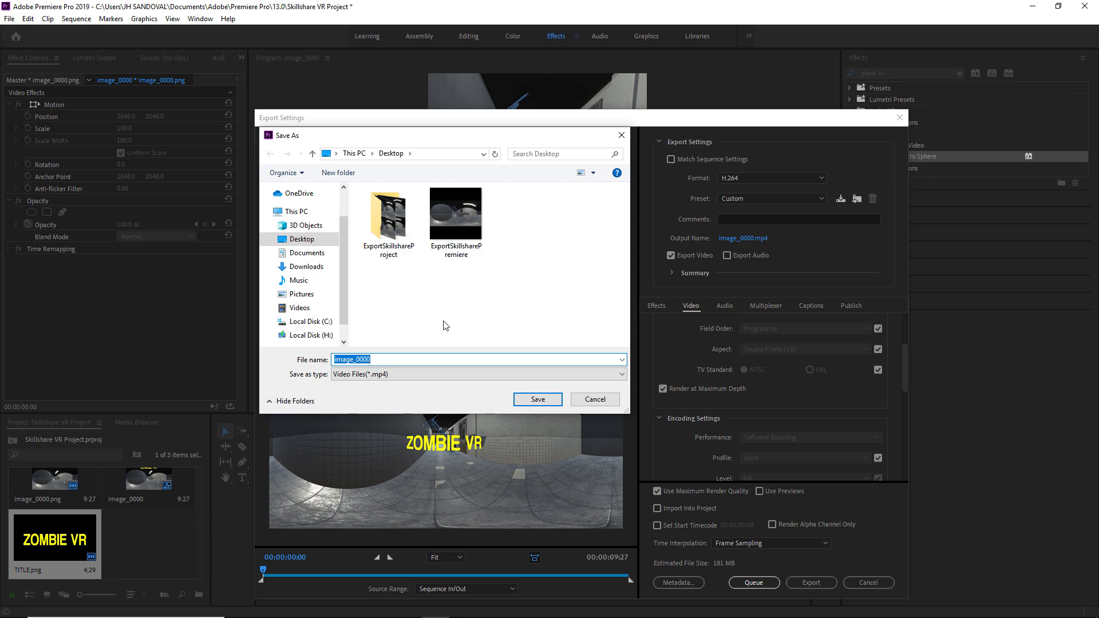
- Save the output as image_0000 and launch the stereo 360 export
left_click(555, 399)
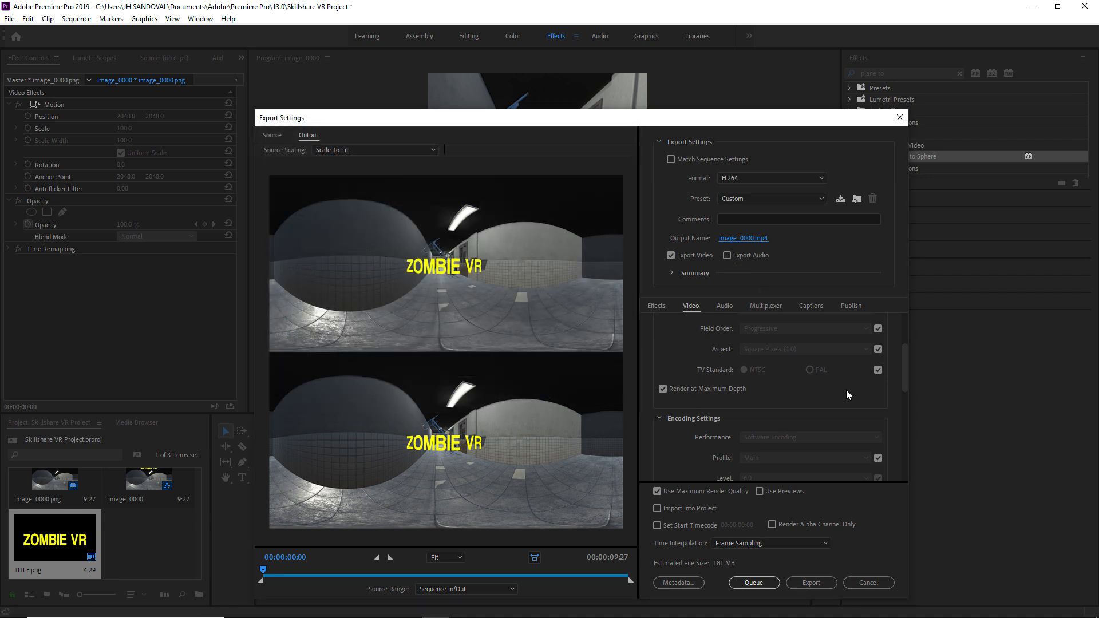
scroll(844, 401, "down", 3)
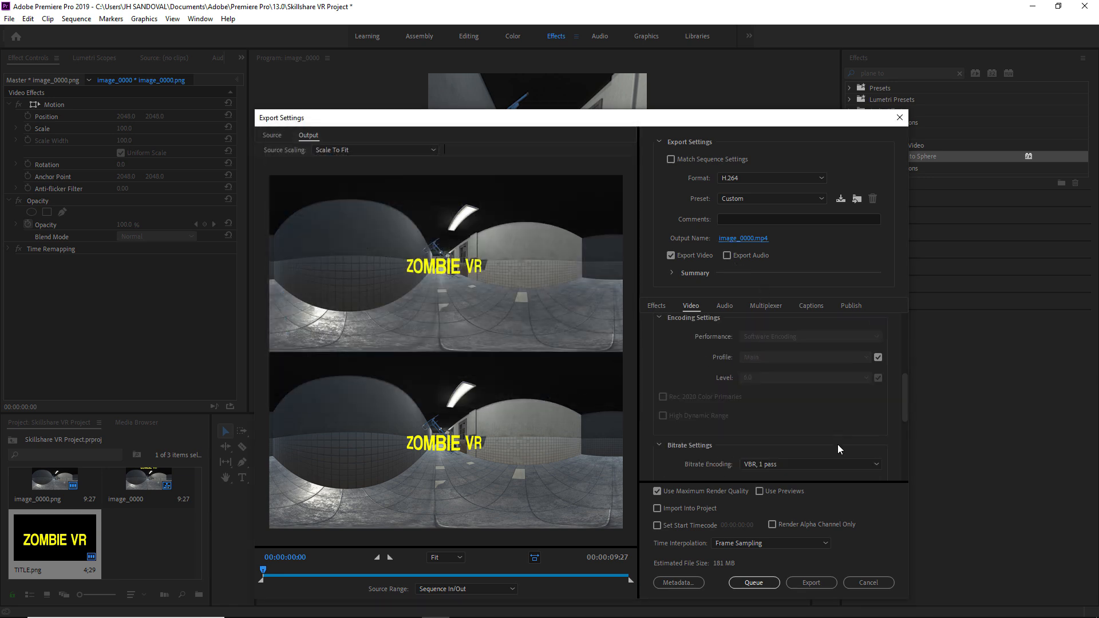
left_click(808, 581)
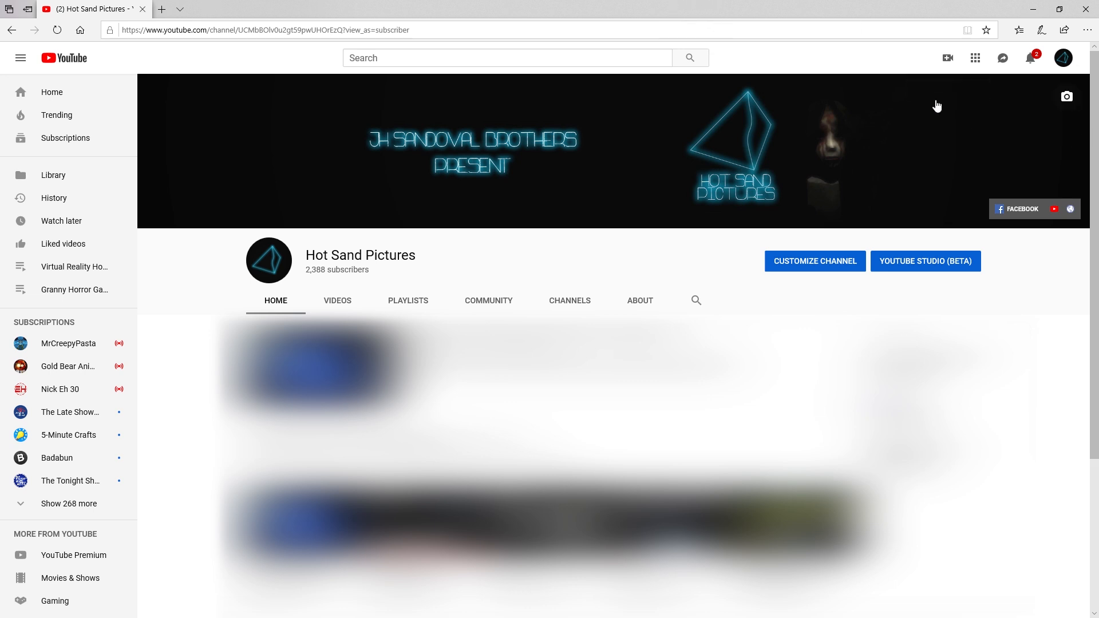
- Upload the ExportSkillsharePremiere video to YouTube with Unlisted privacy
left_click(949, 59)
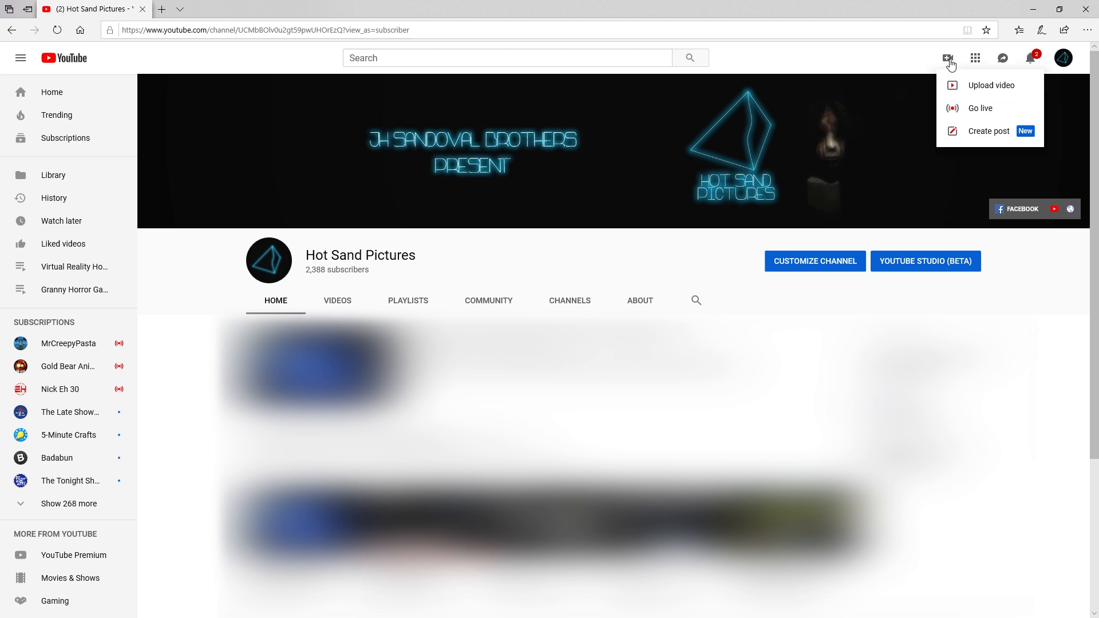
left_click(965, 86)
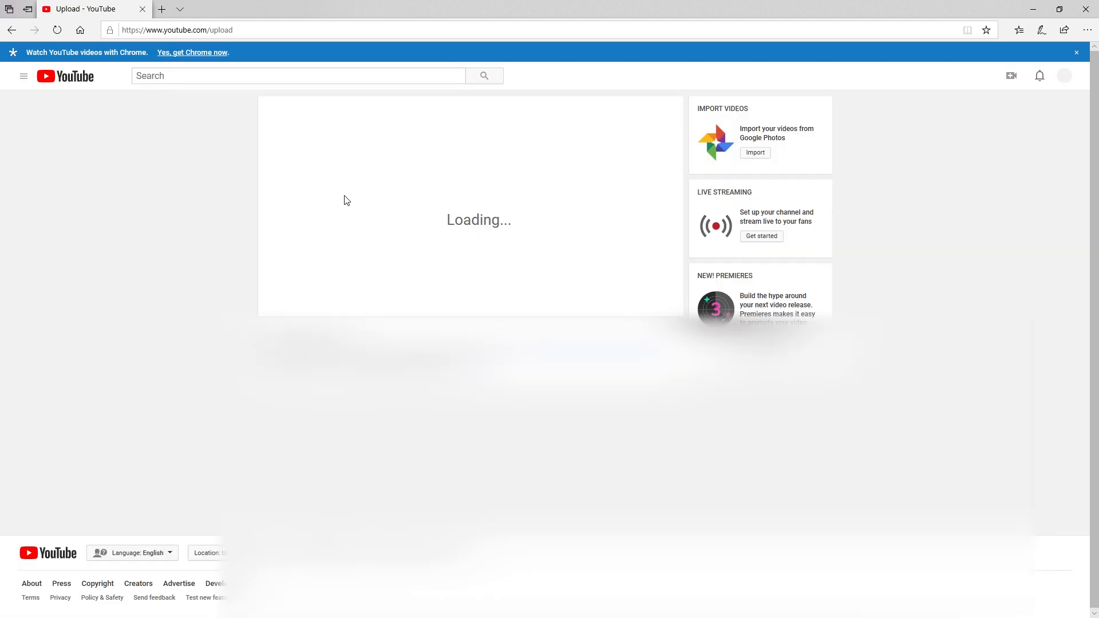
left_click(470, 237)
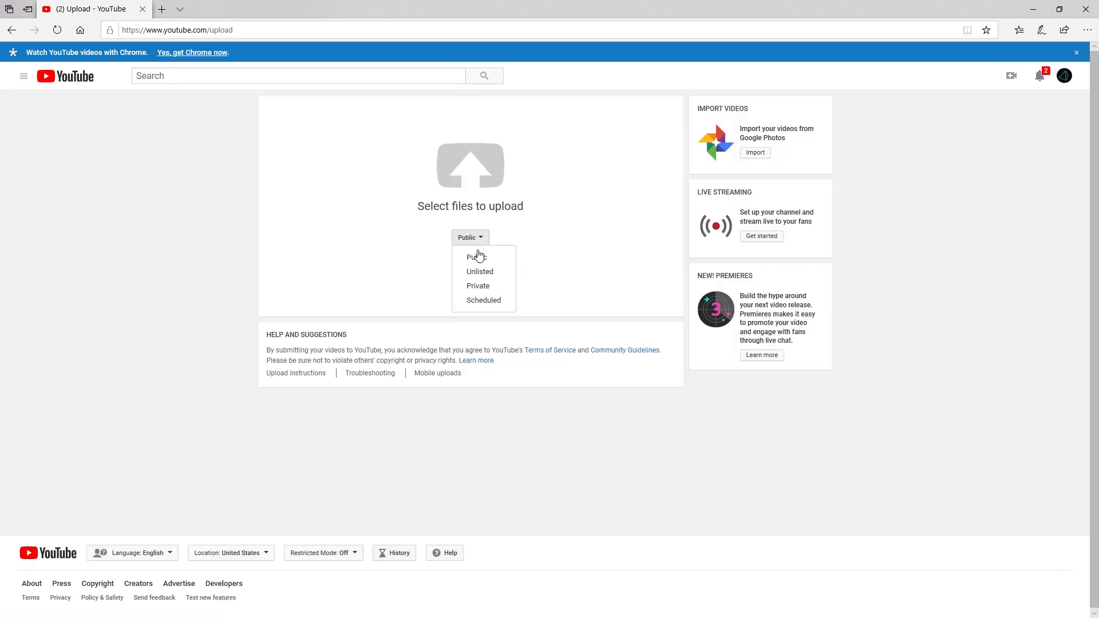
left_click(502, 272)
left_click(489, 197)
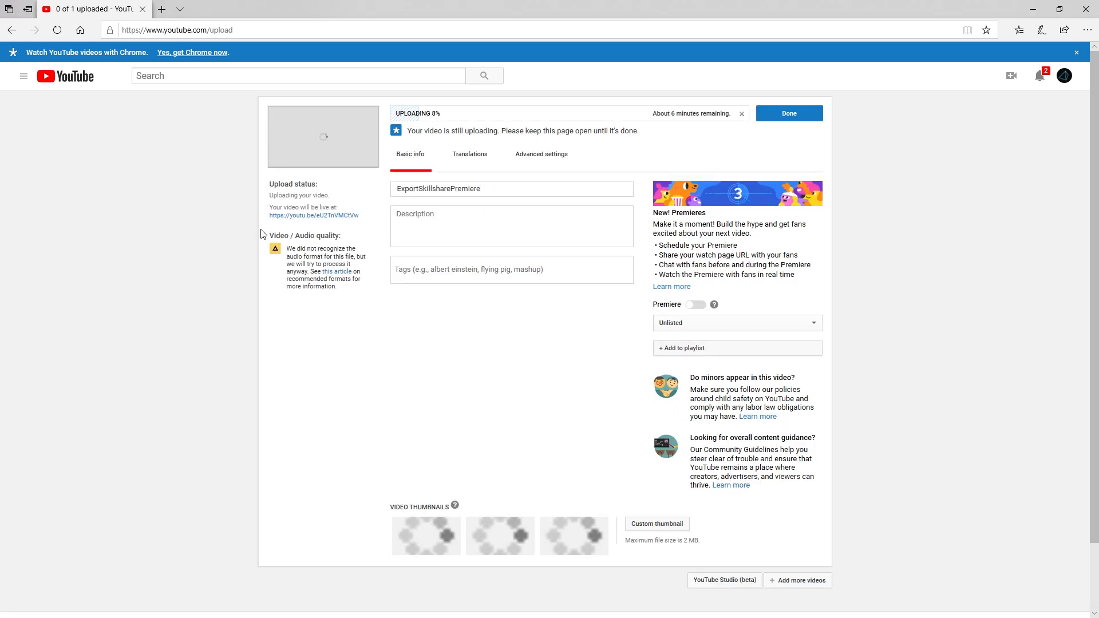
- Replace the upload's title with 'VR Project', leave description and tags blank, and save
left_click(452, 190)
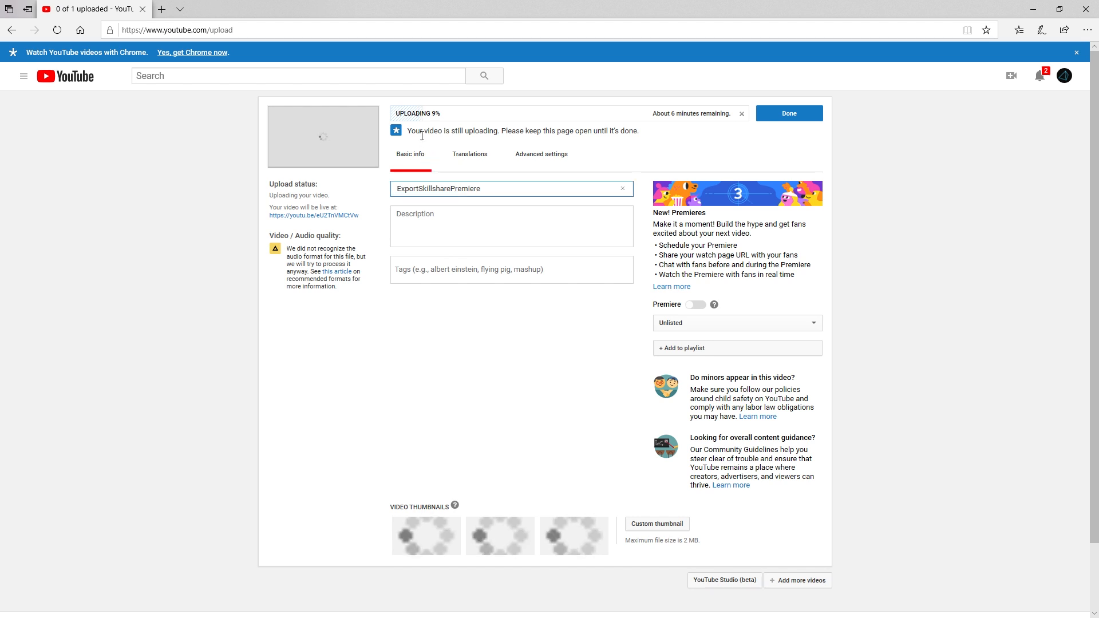
double_click(493, 191)
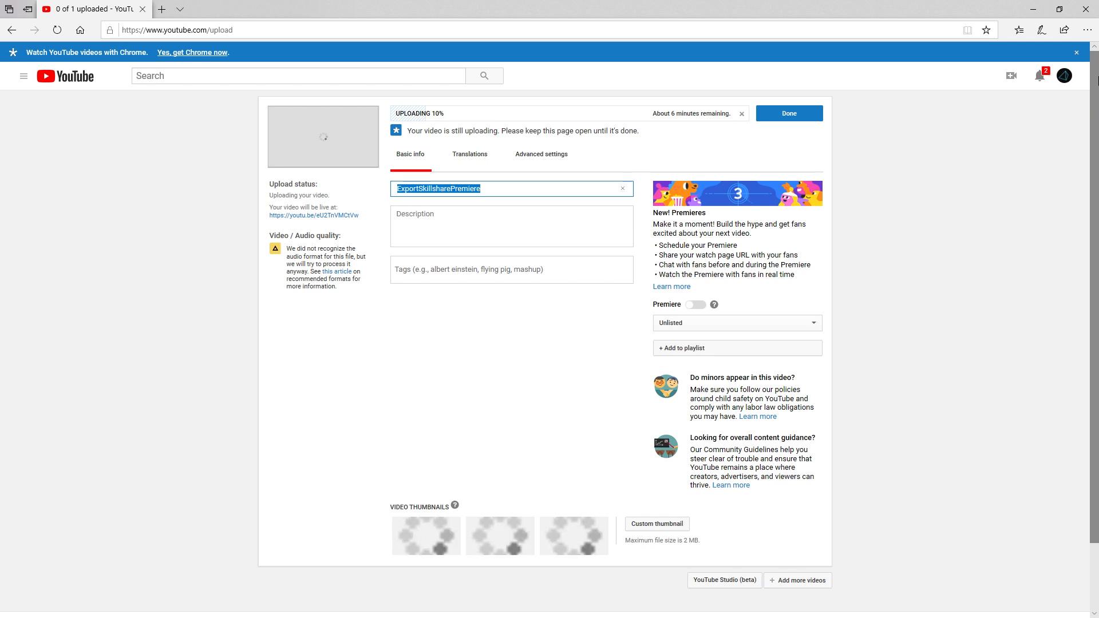
type("V")
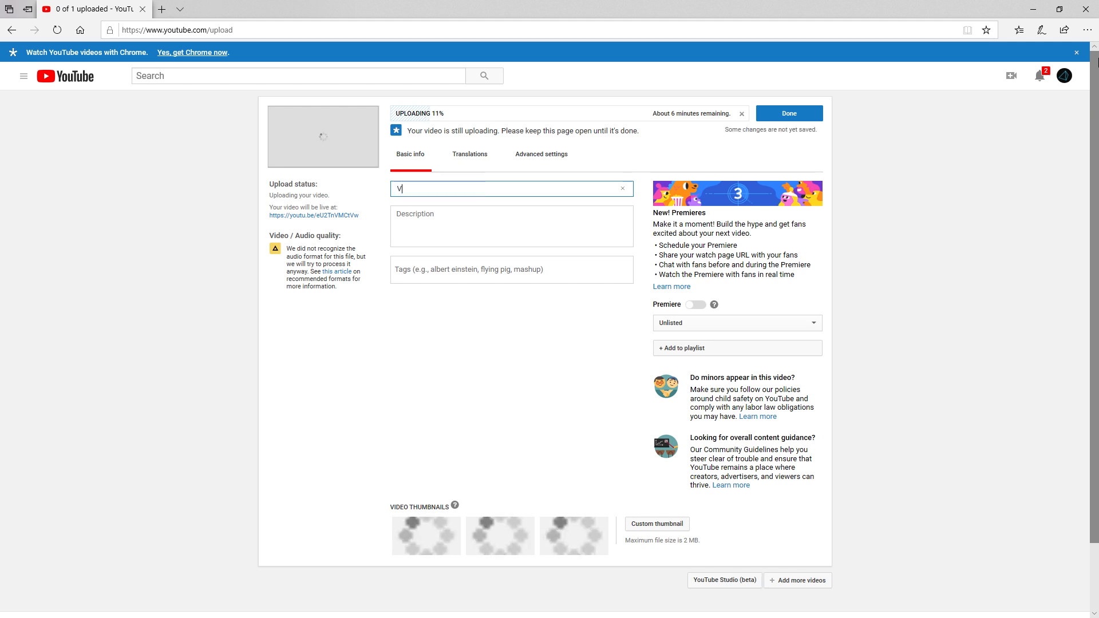
type("R Project")
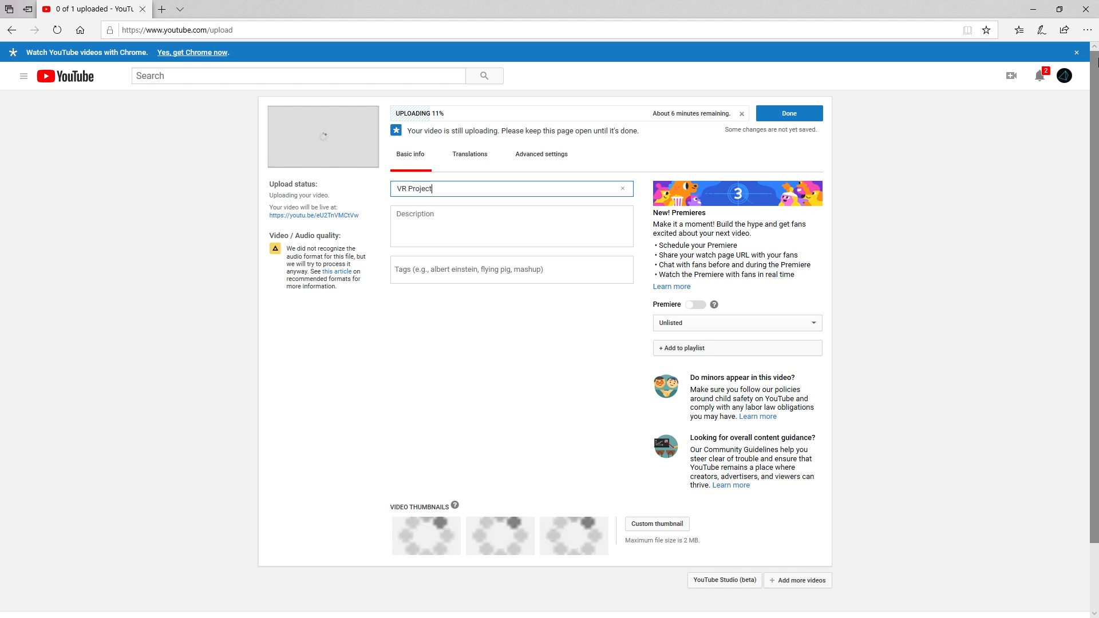
key("Tab")
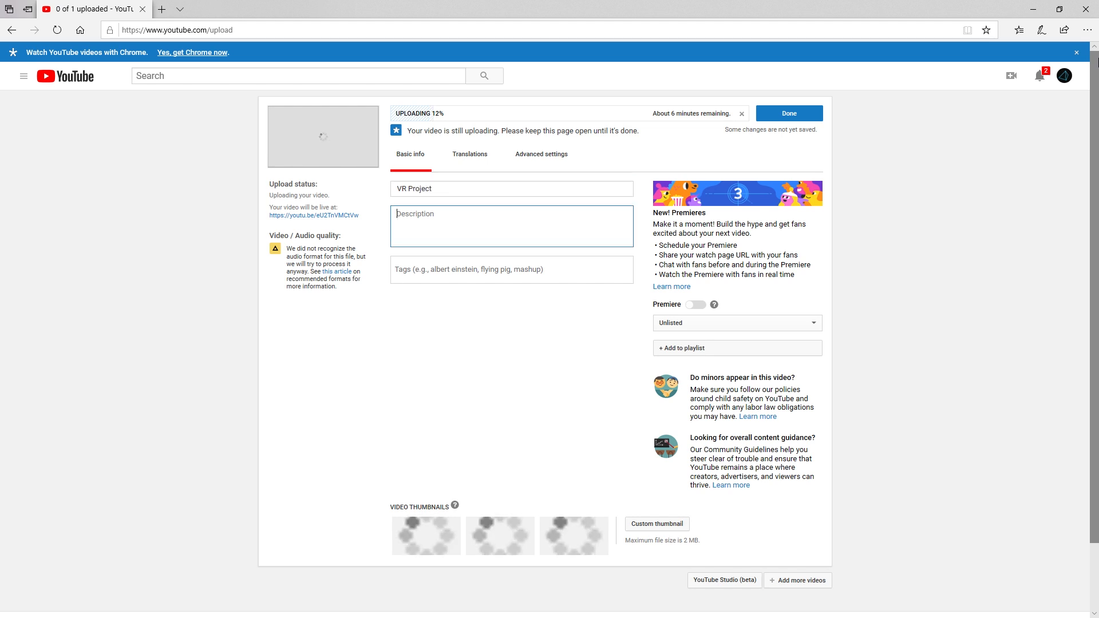
key("Tab")
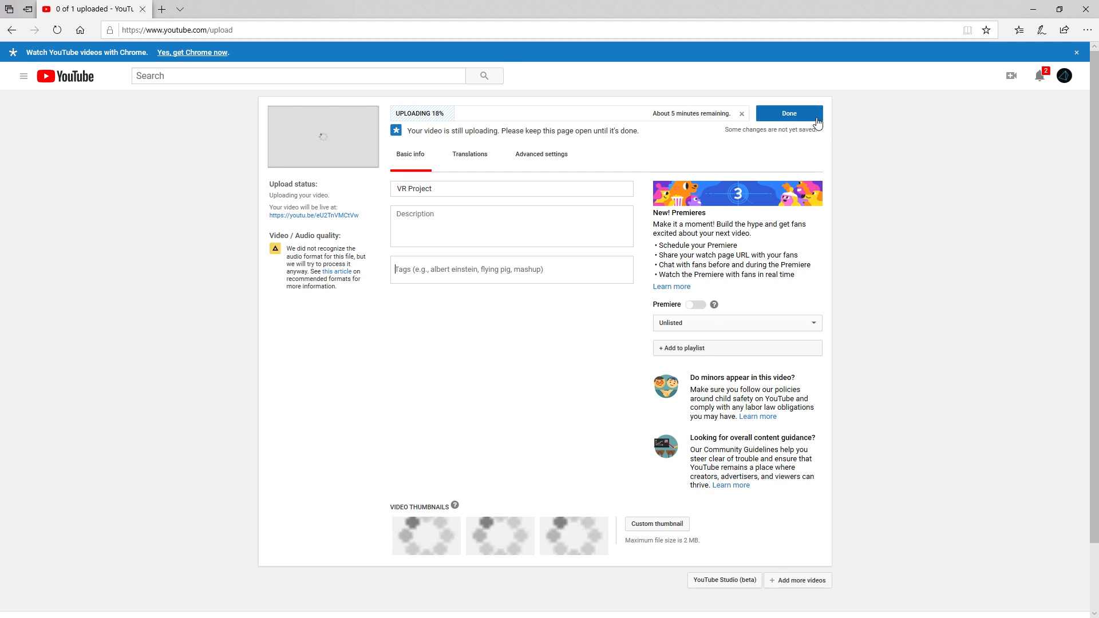
left_click(819, 121)
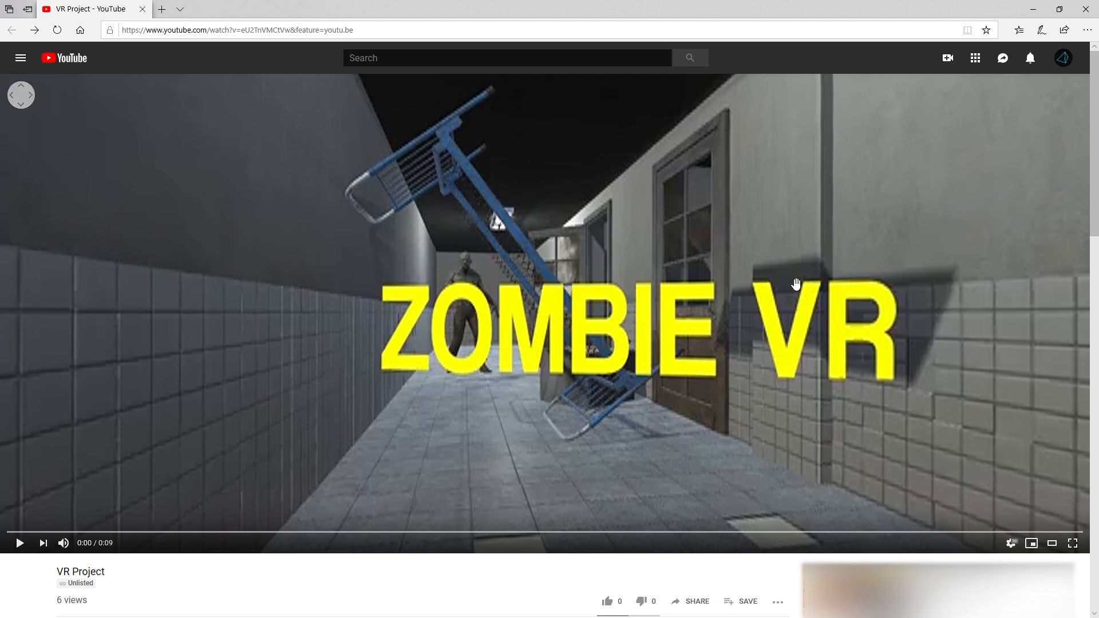
- Play the VR Project 360 video and turn the view to the right
left_click(18, 543)
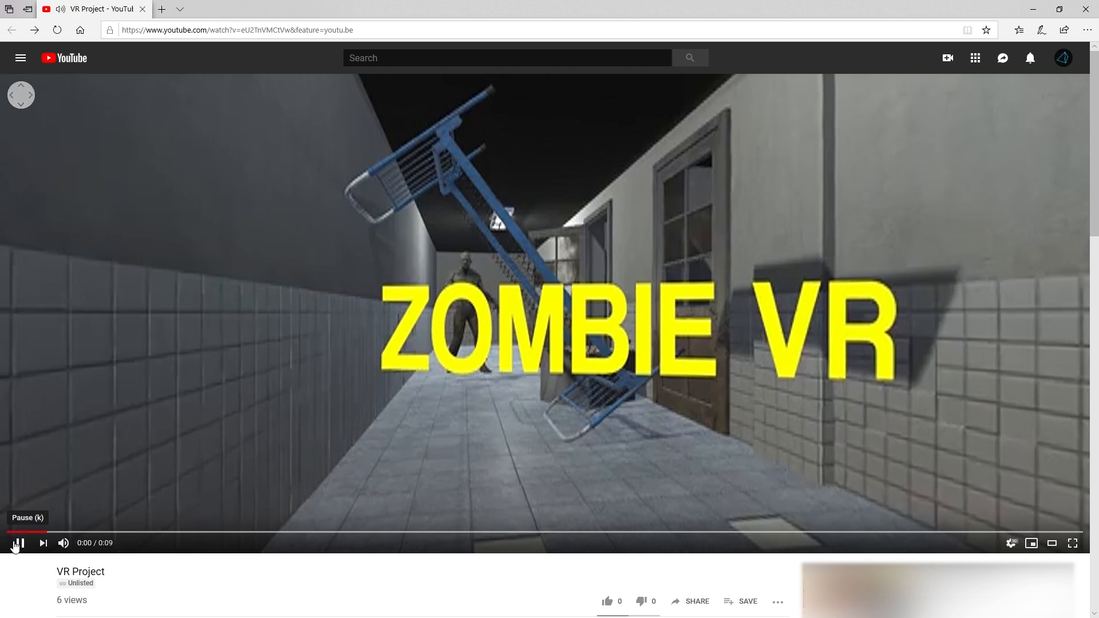
left_click_drag(343, 412, 559, 344)
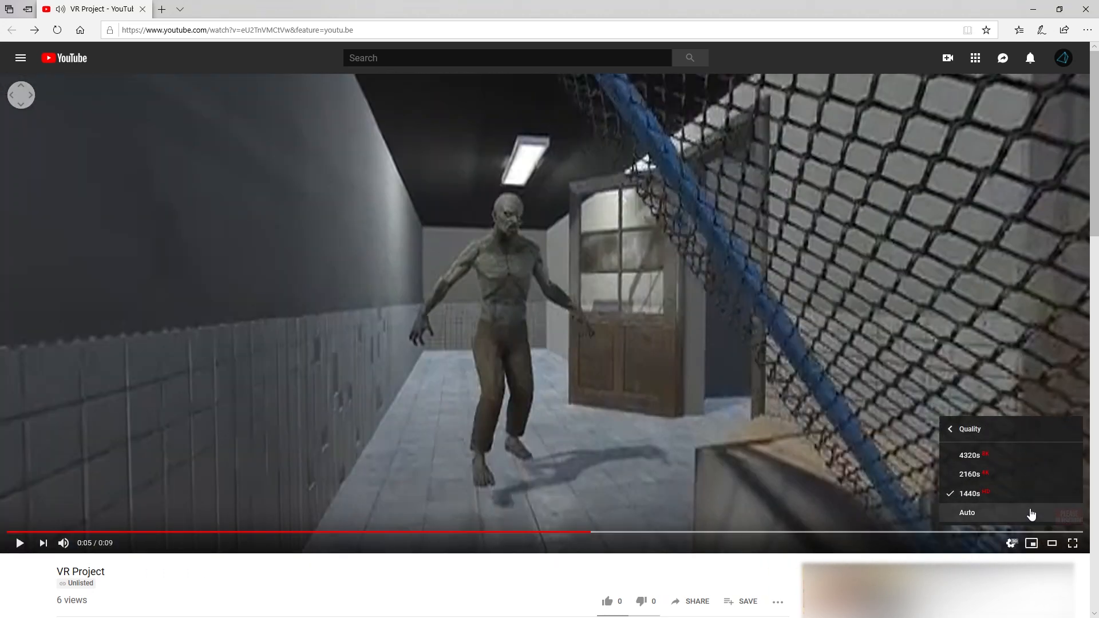
left_click(1014, 487)
- Restart playback from 0:00 and look around the corridor back to the ZOMBIE VR title
left_click_drag(248, 533, 12, 534)
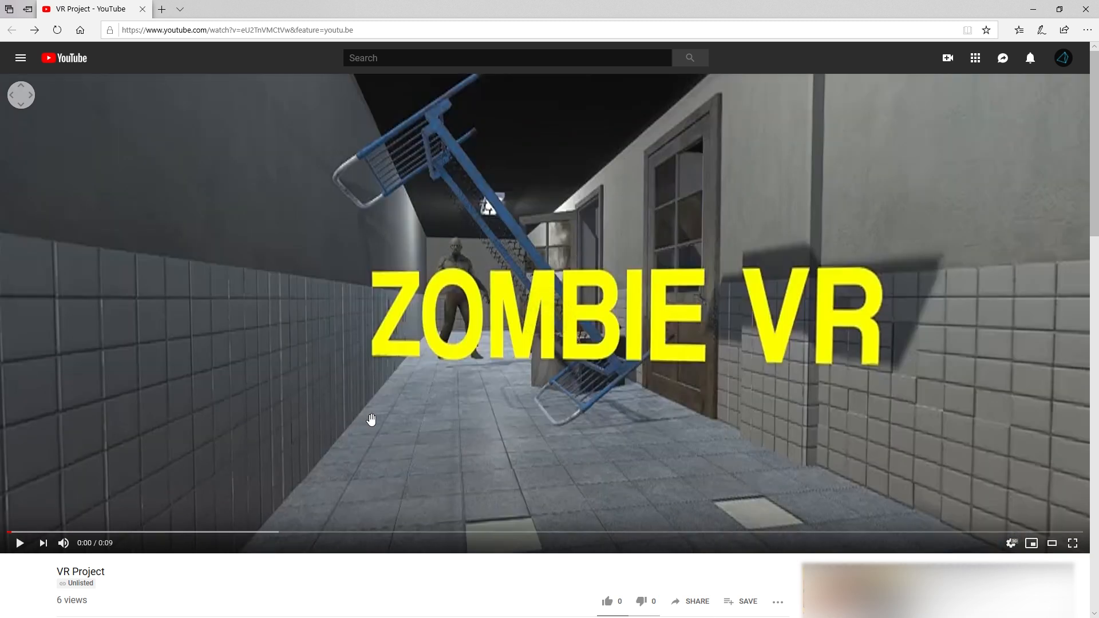
left_click(372, 420)
left_click_drag(433, 410, 5, 422)
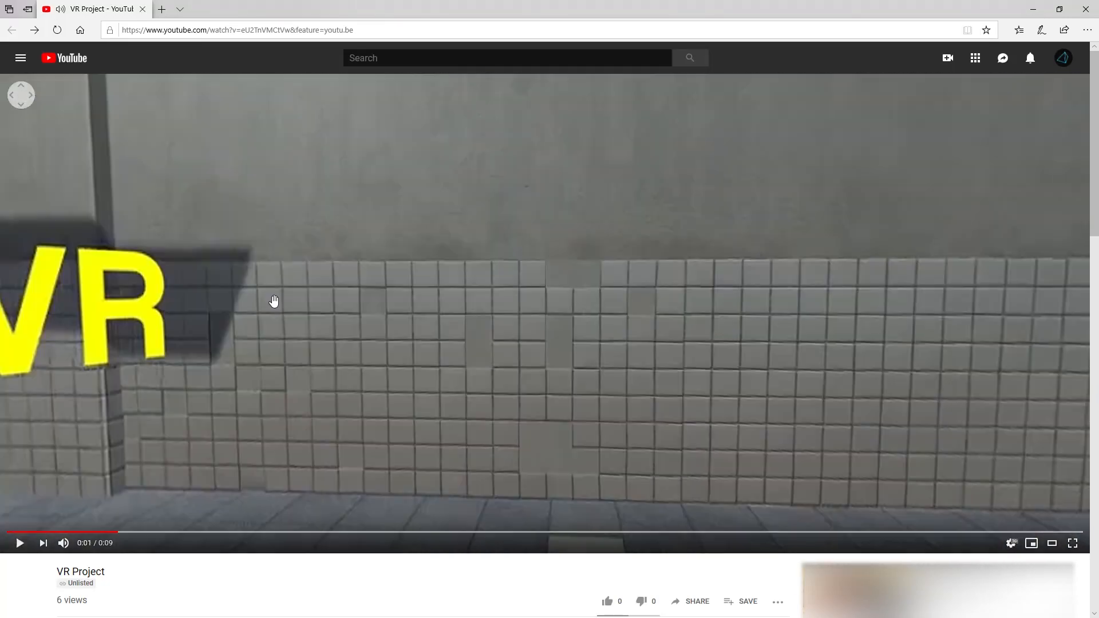
left_click_drag(273, 300, 444, 302)
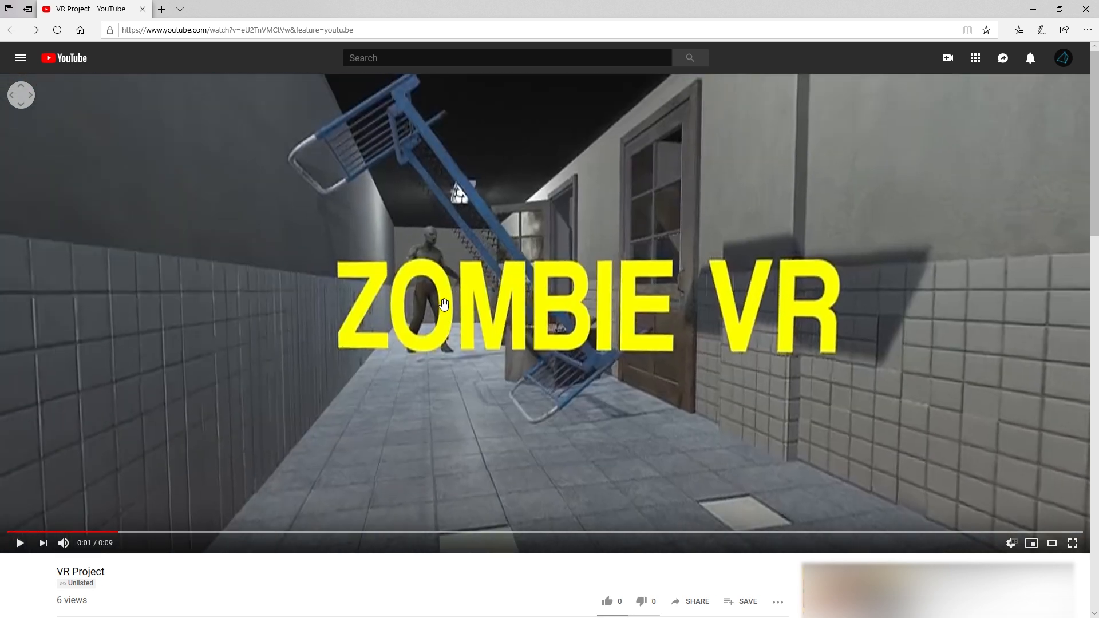
left_click_drag(443, 302, 497, 286)
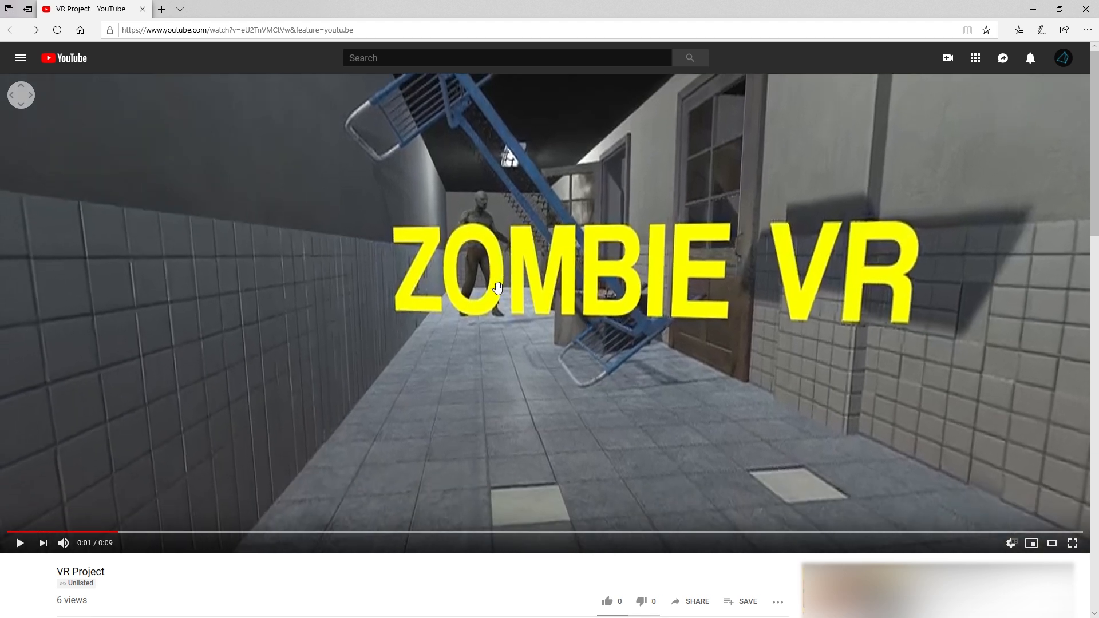